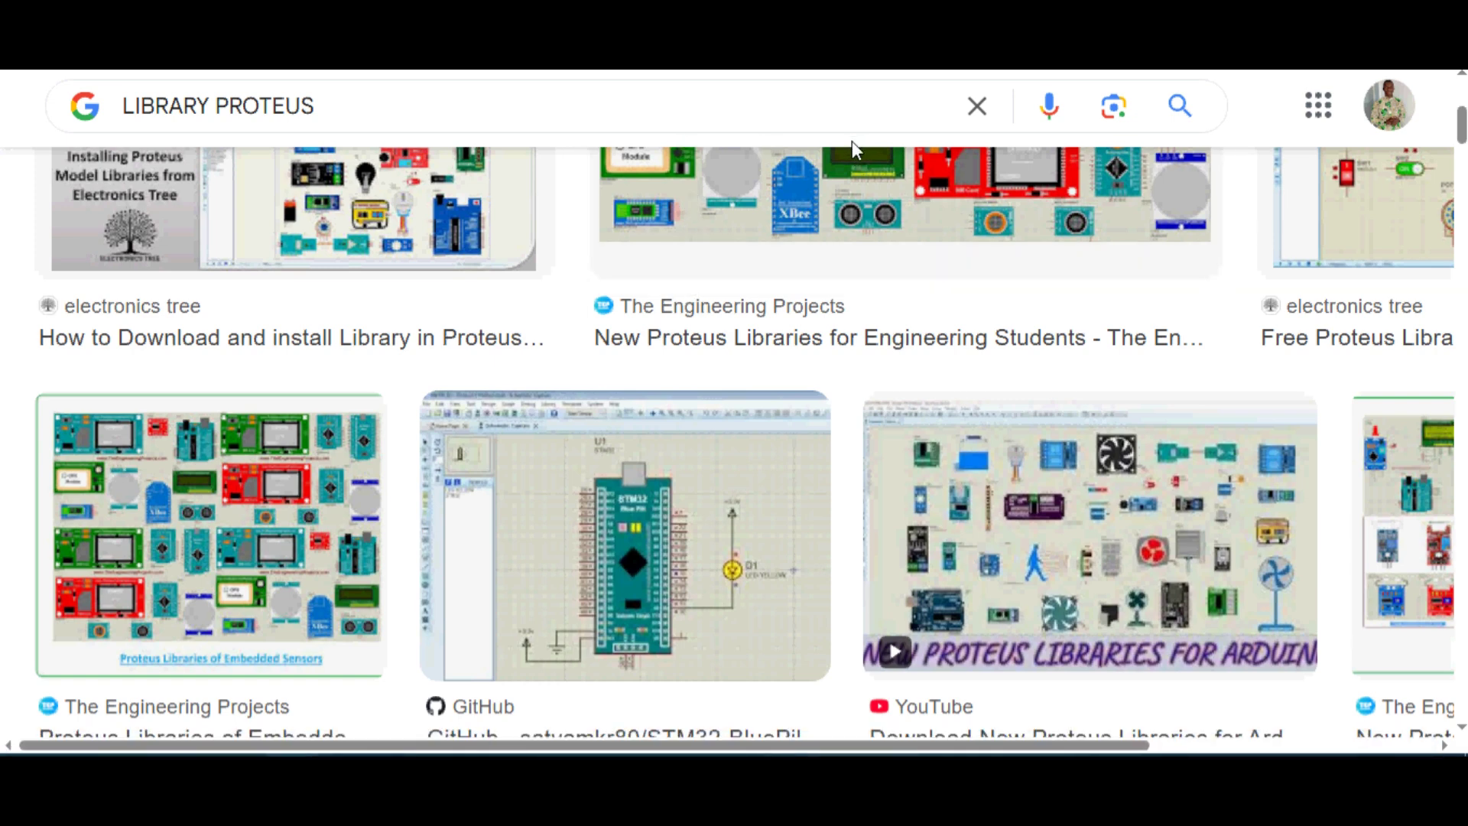
Look over the Proteus library image results and run a new Google search for "PLM PROTEUS"
scroll(699, 309, up, 5)
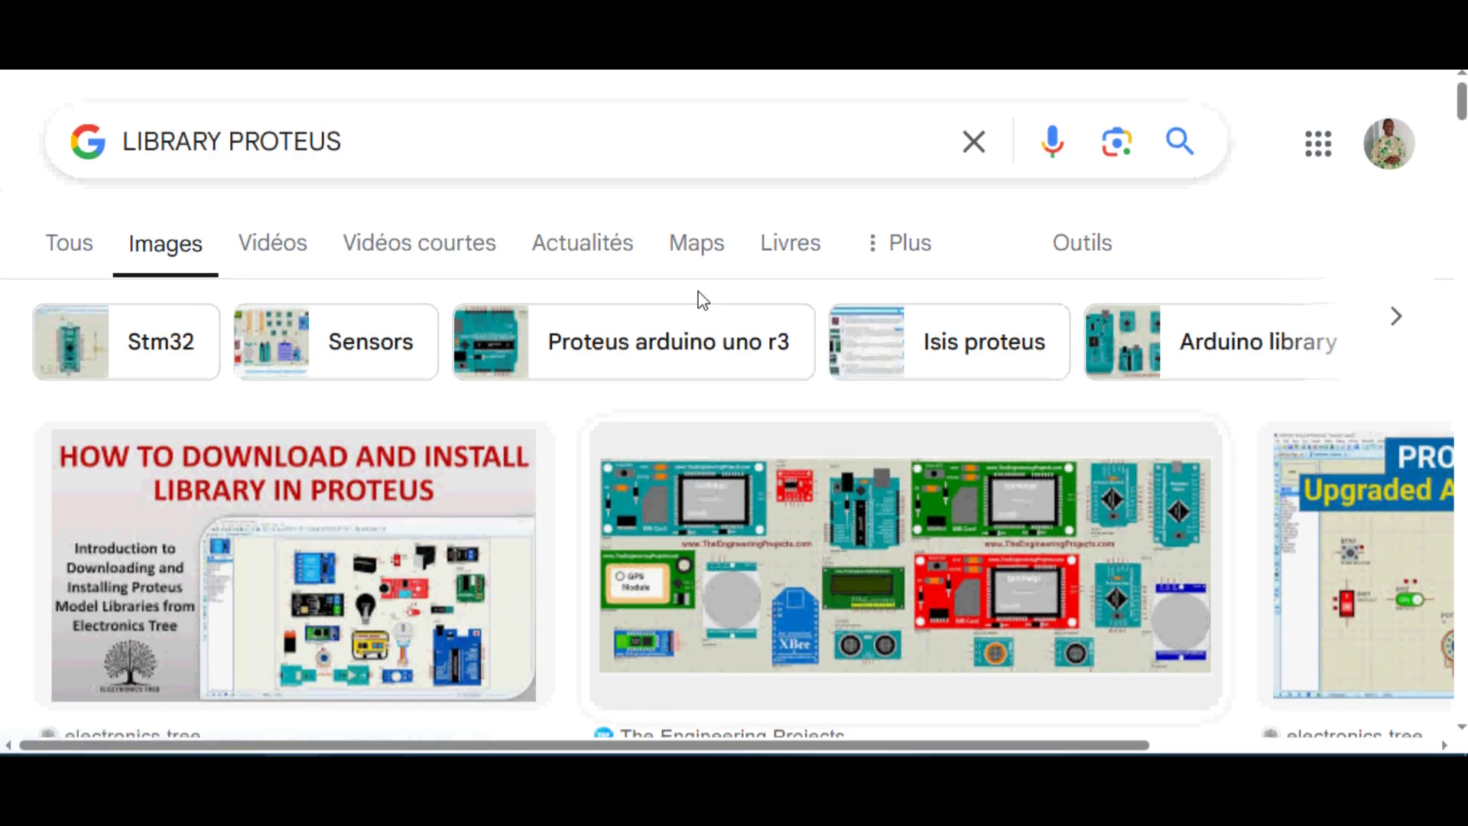
scroll(699, 309, down, 8)
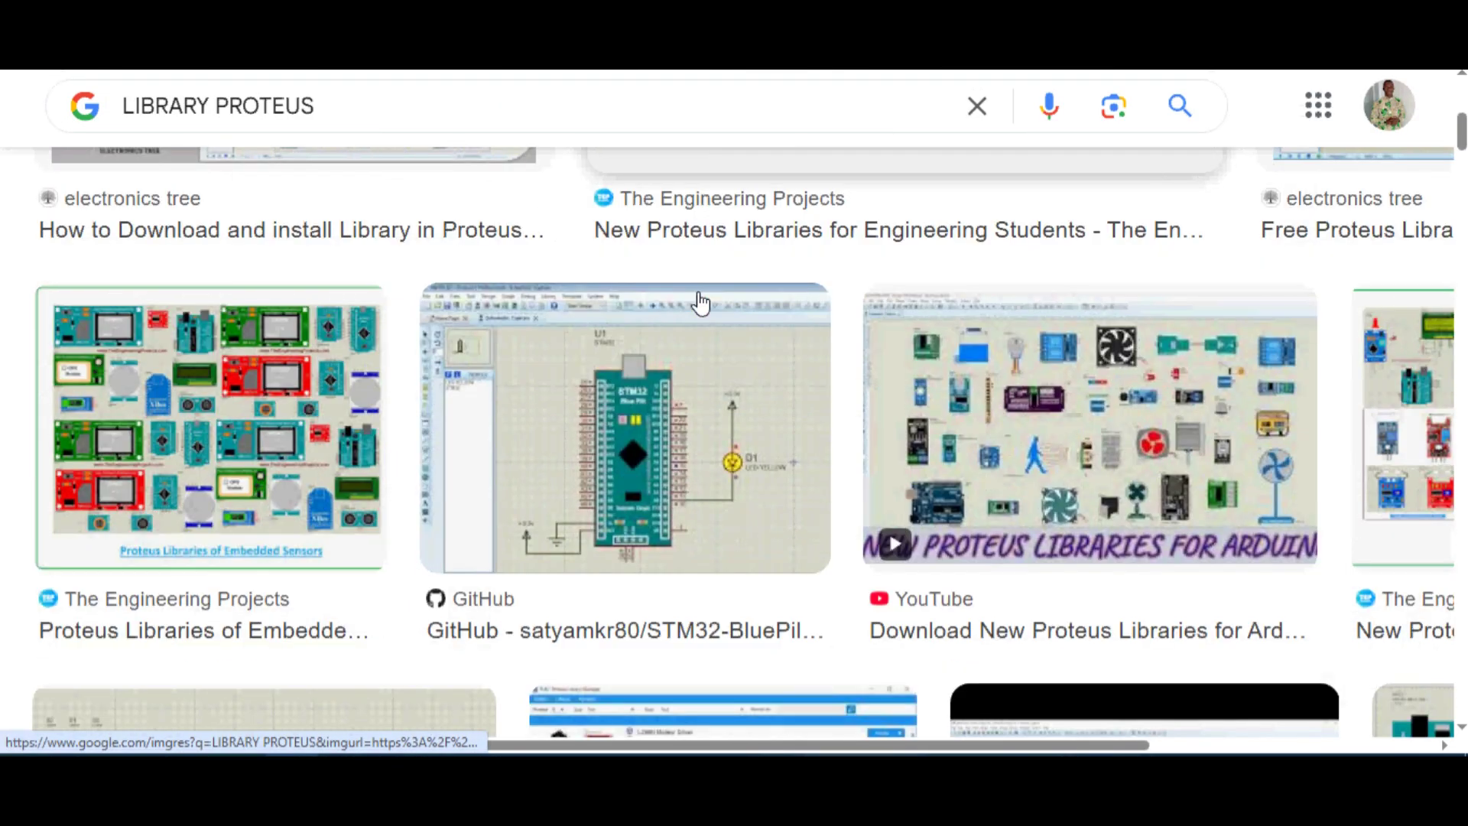
scroll(697, 308, down, 3)
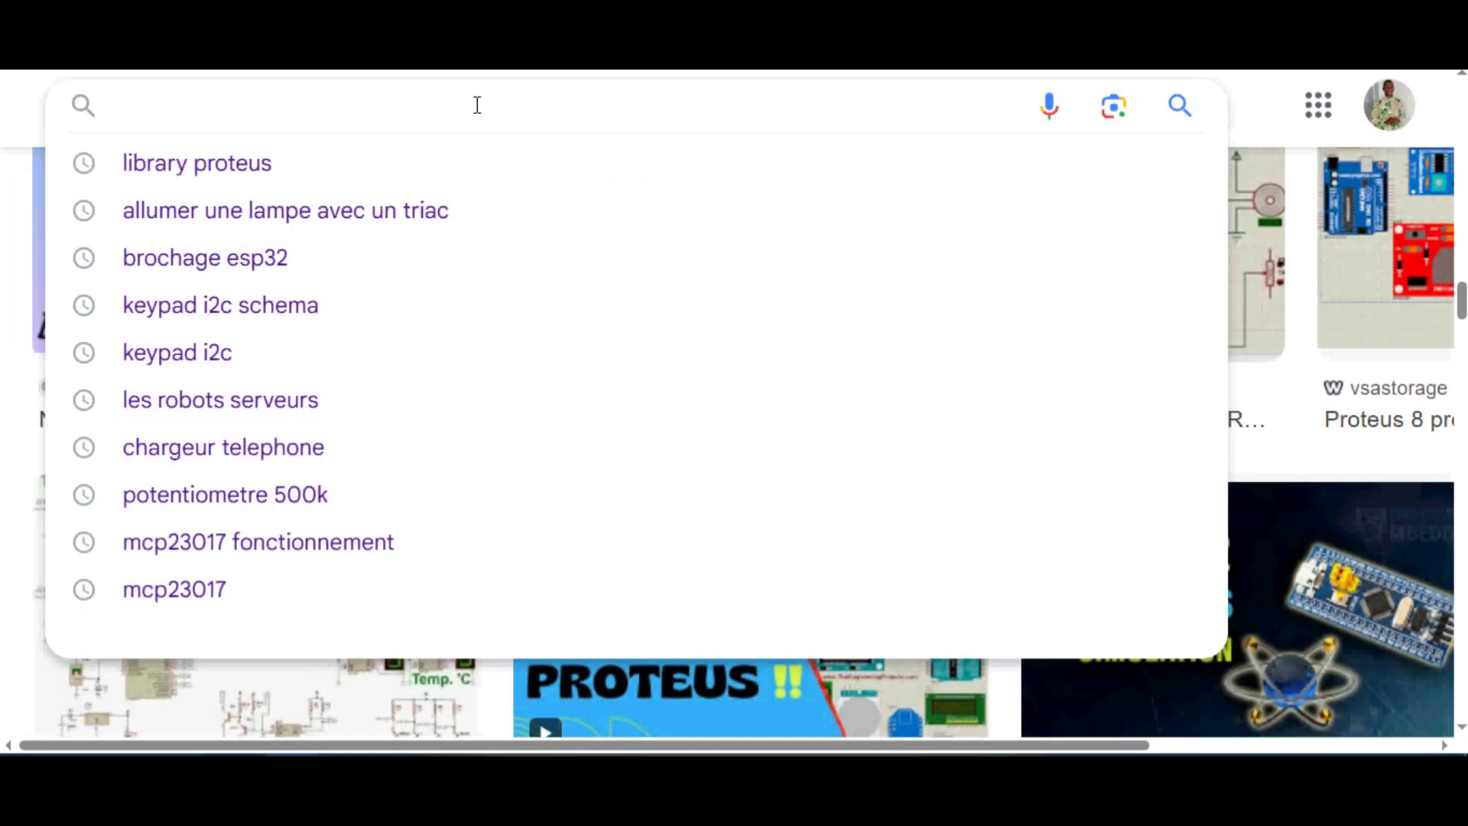
text(PLM)
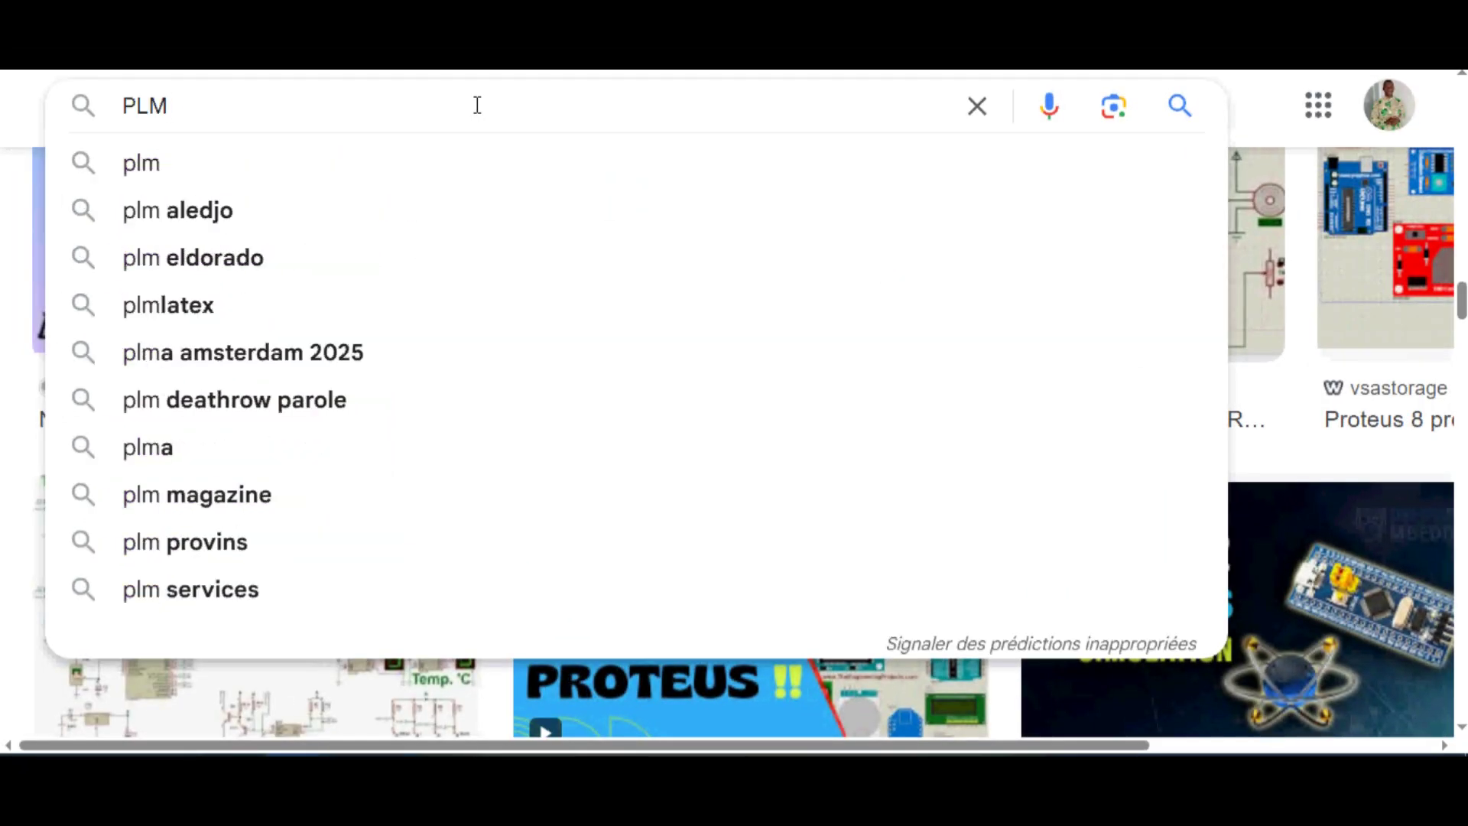
text( PRO)
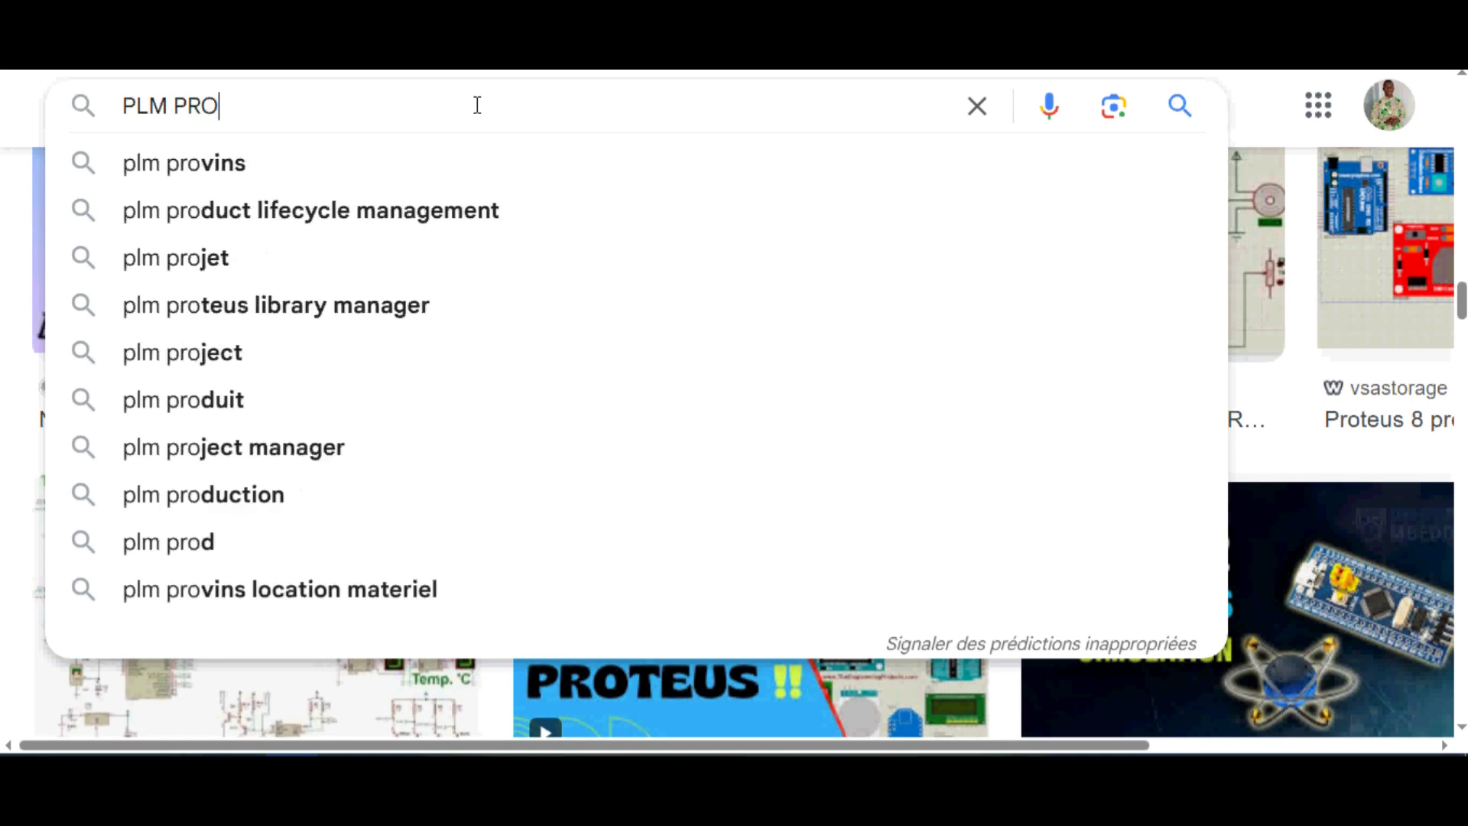
text(TEUS)
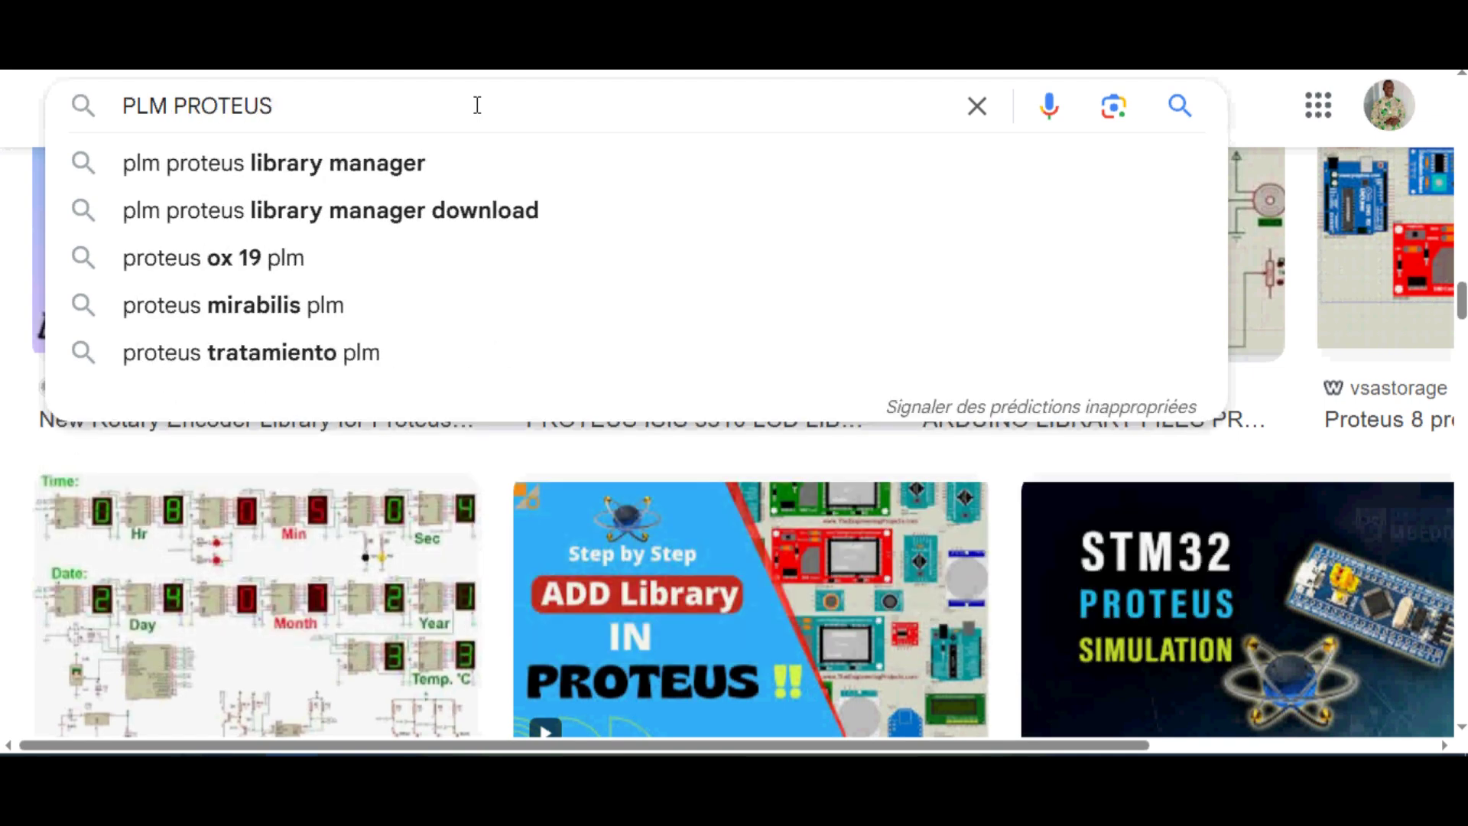
key(Return)
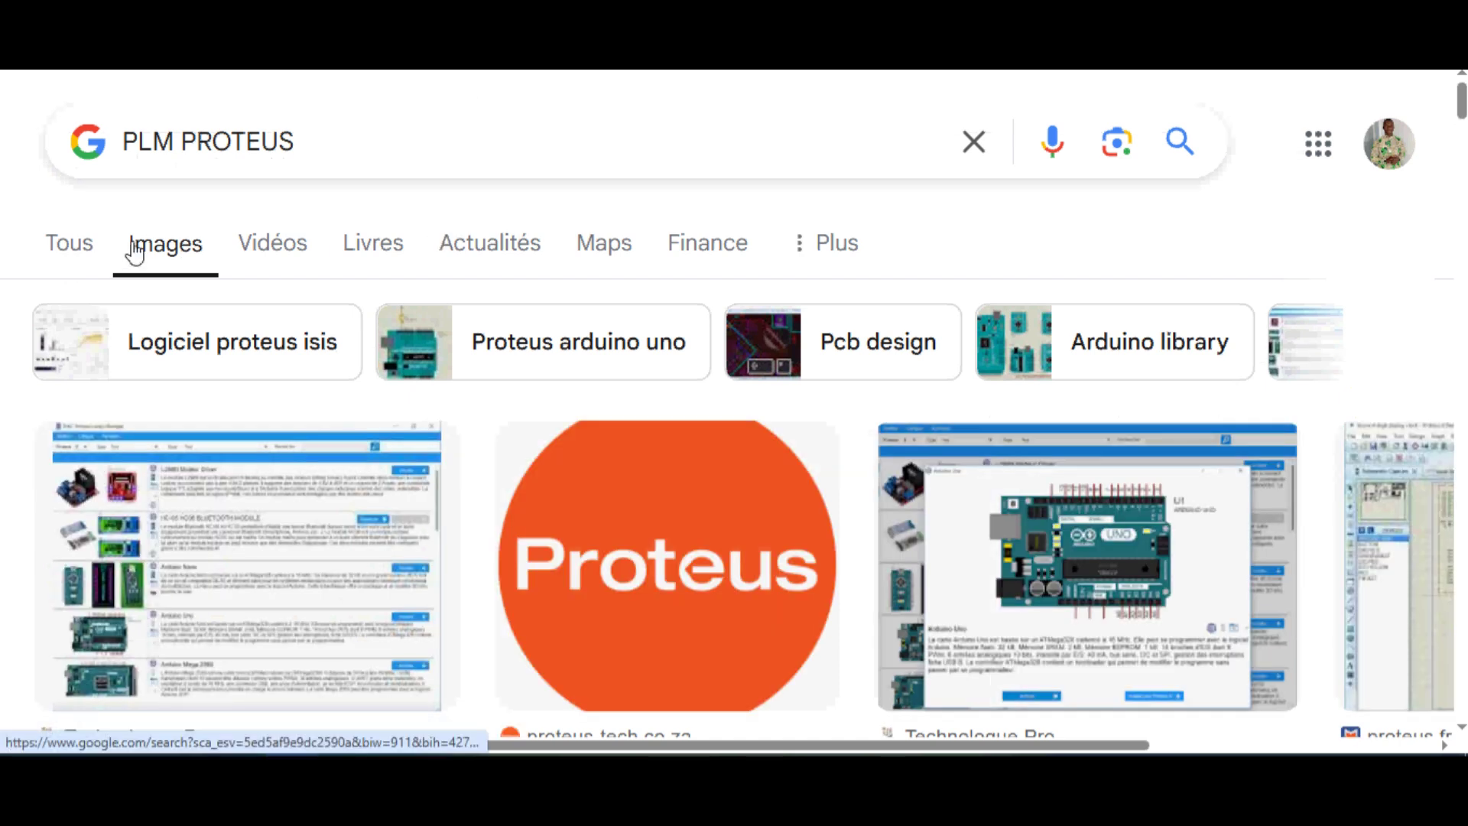
Switch from image results to all results and open the Technologue Pro page for Proteus Library Manager
scroll(153, 225, down, 1)
click(70, 141)
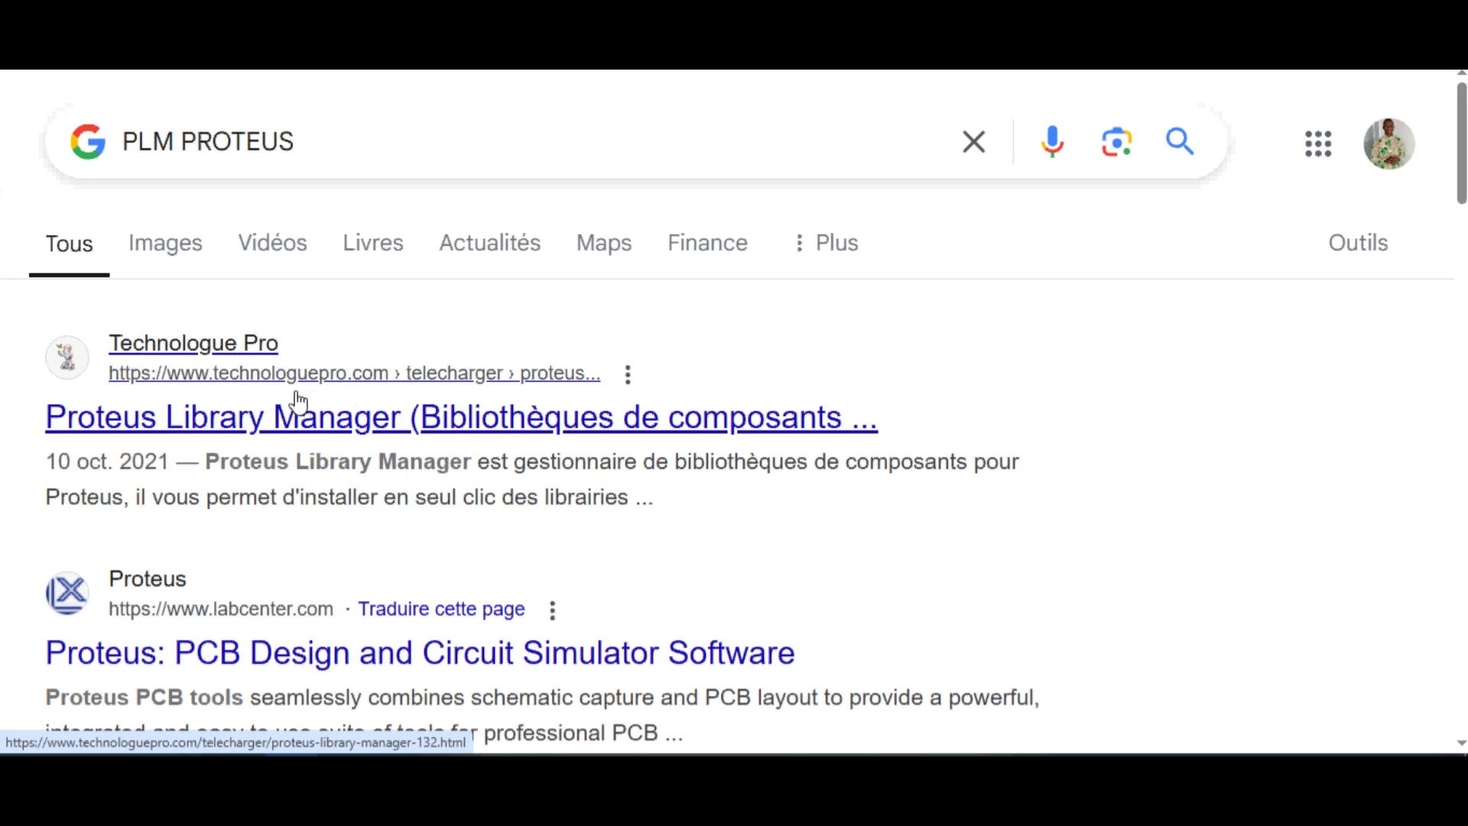
click(433, 421)
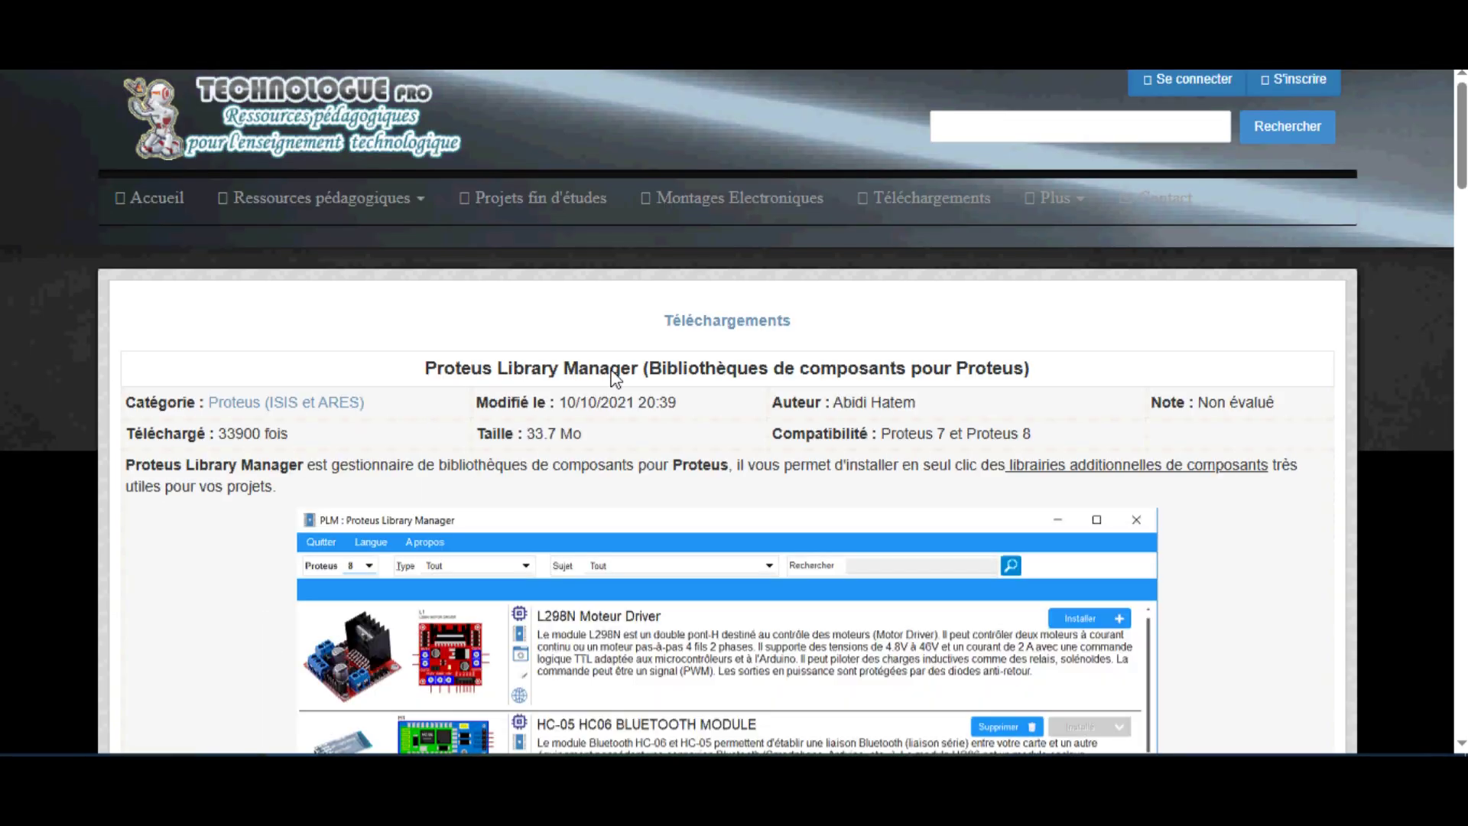
Examine the Proteus Library Manager page, including its description, software screenshots and list of available components
scroll(589, 403, down, 3)
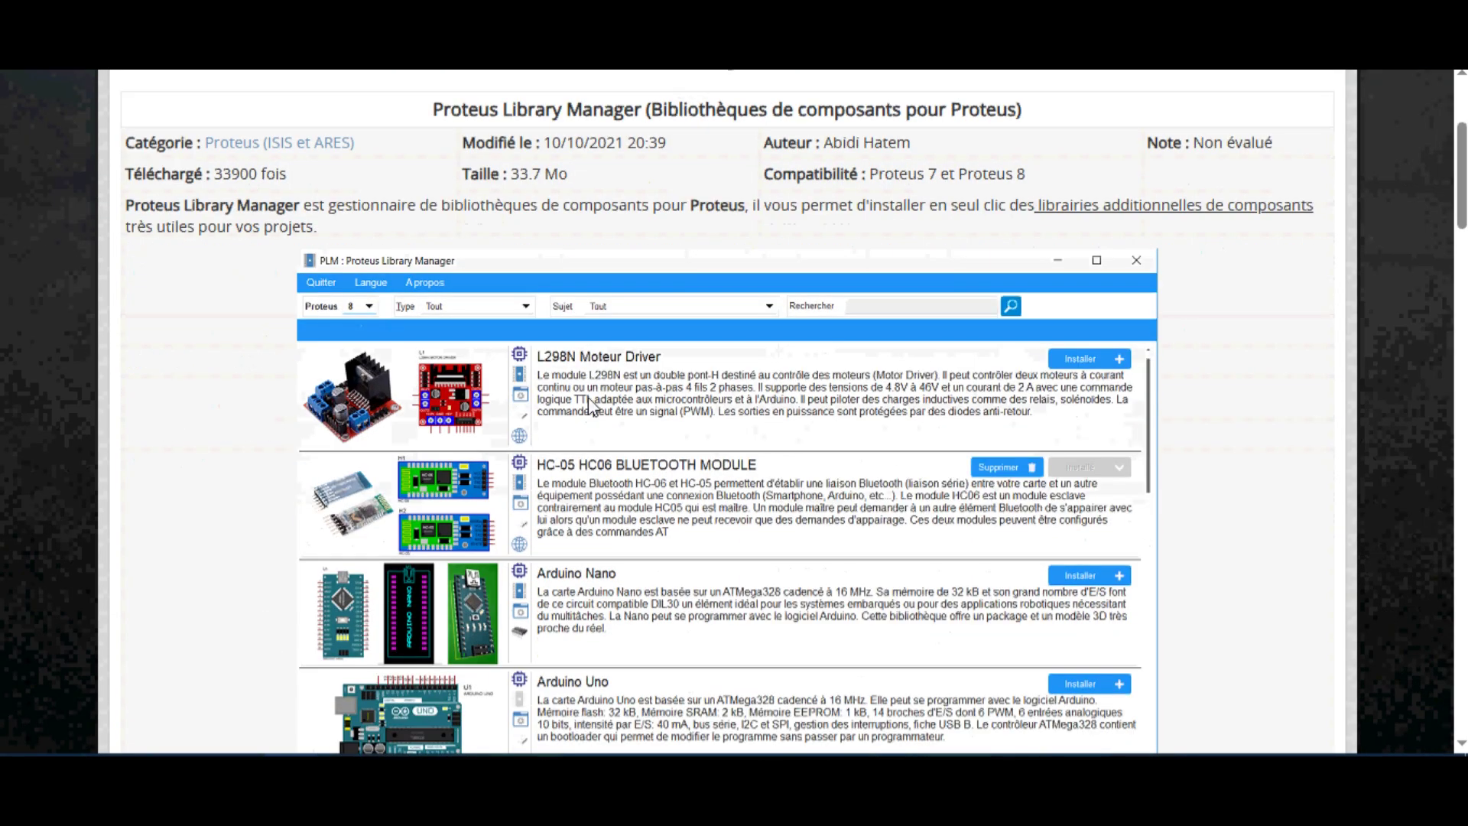
scroll(570, 412, down, 3)
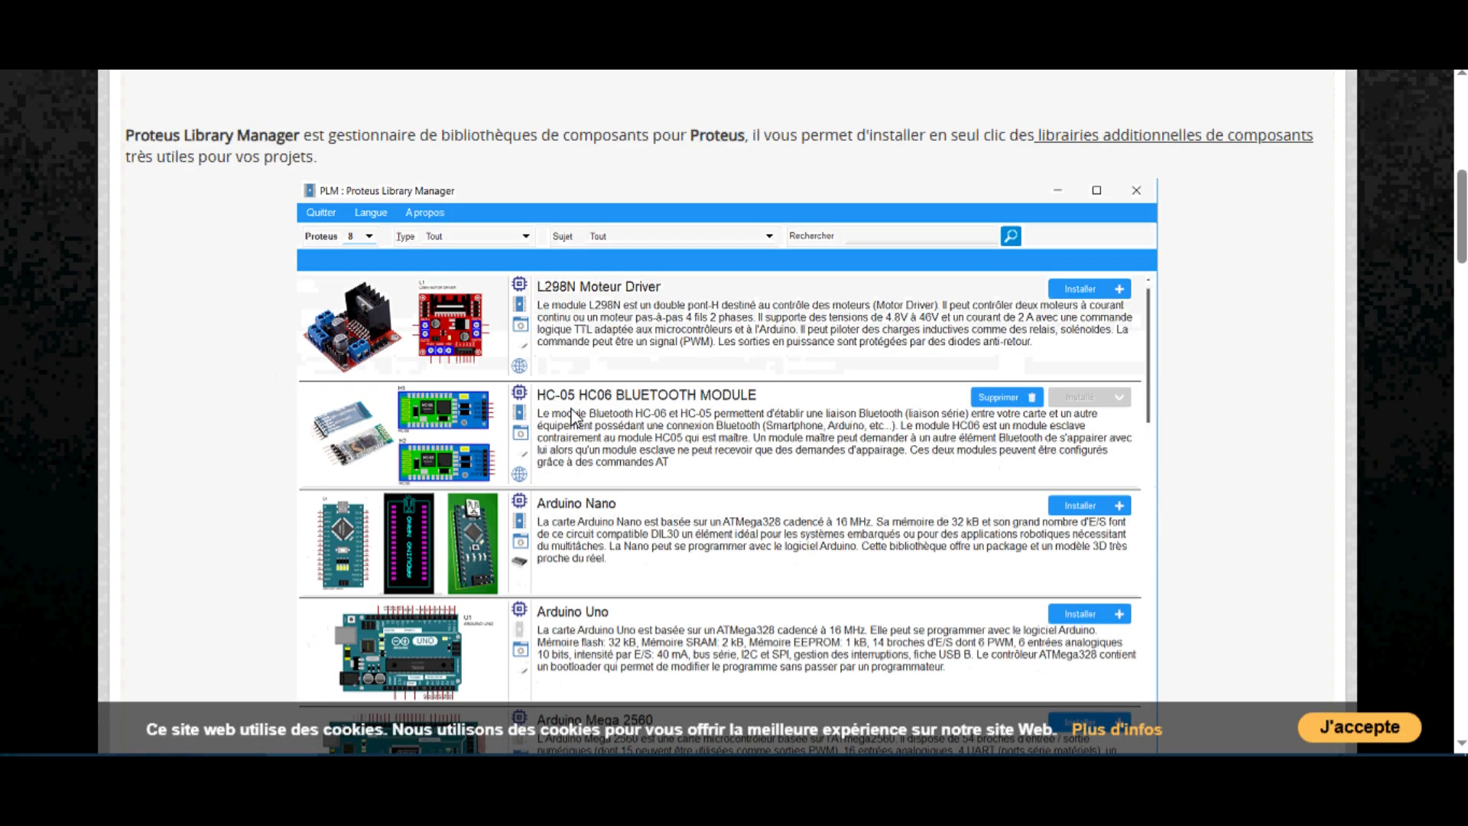
scroll(572, 416, down, 2)
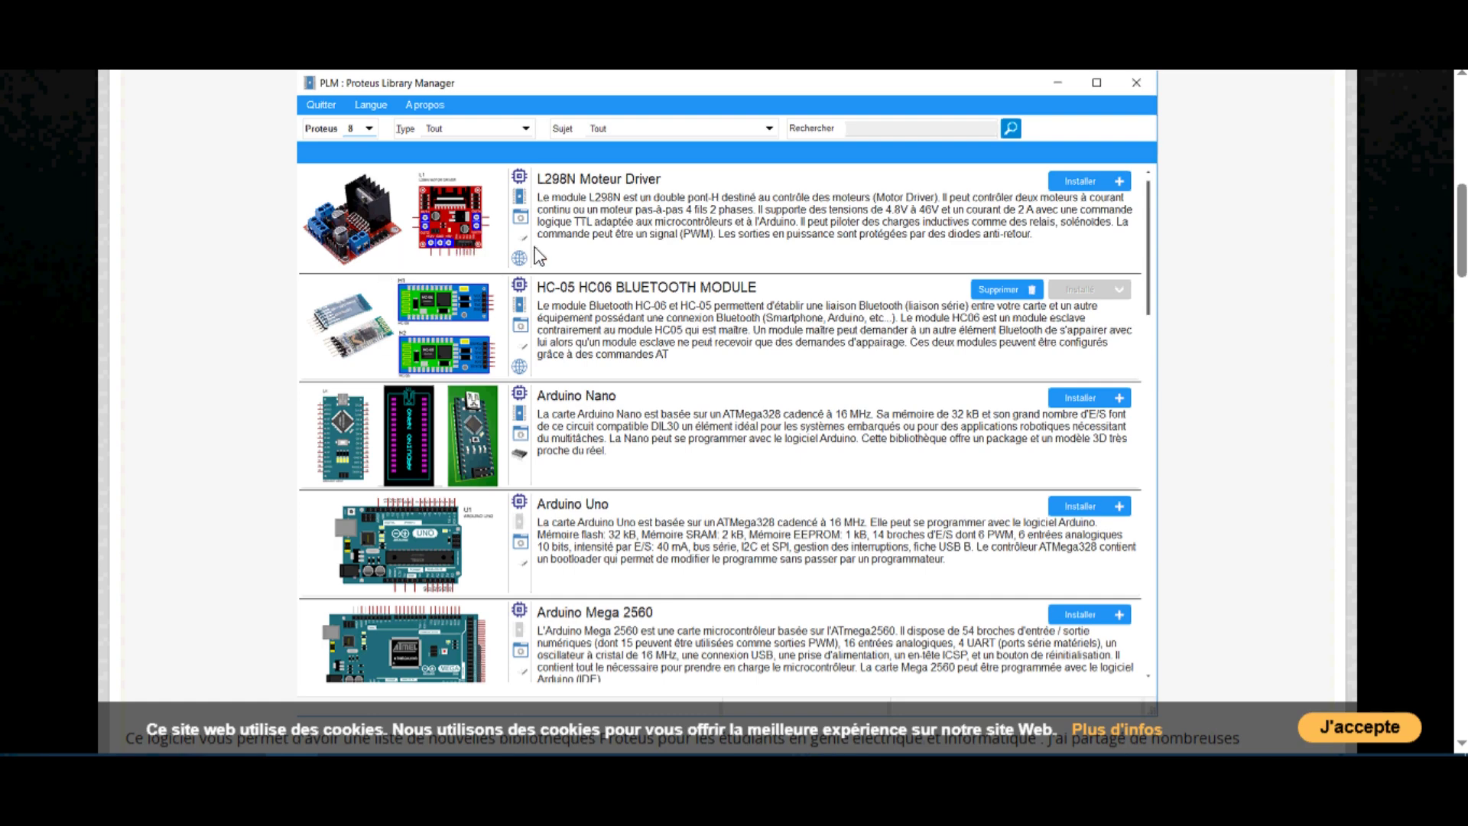
scroll(570, 203, down, 8)
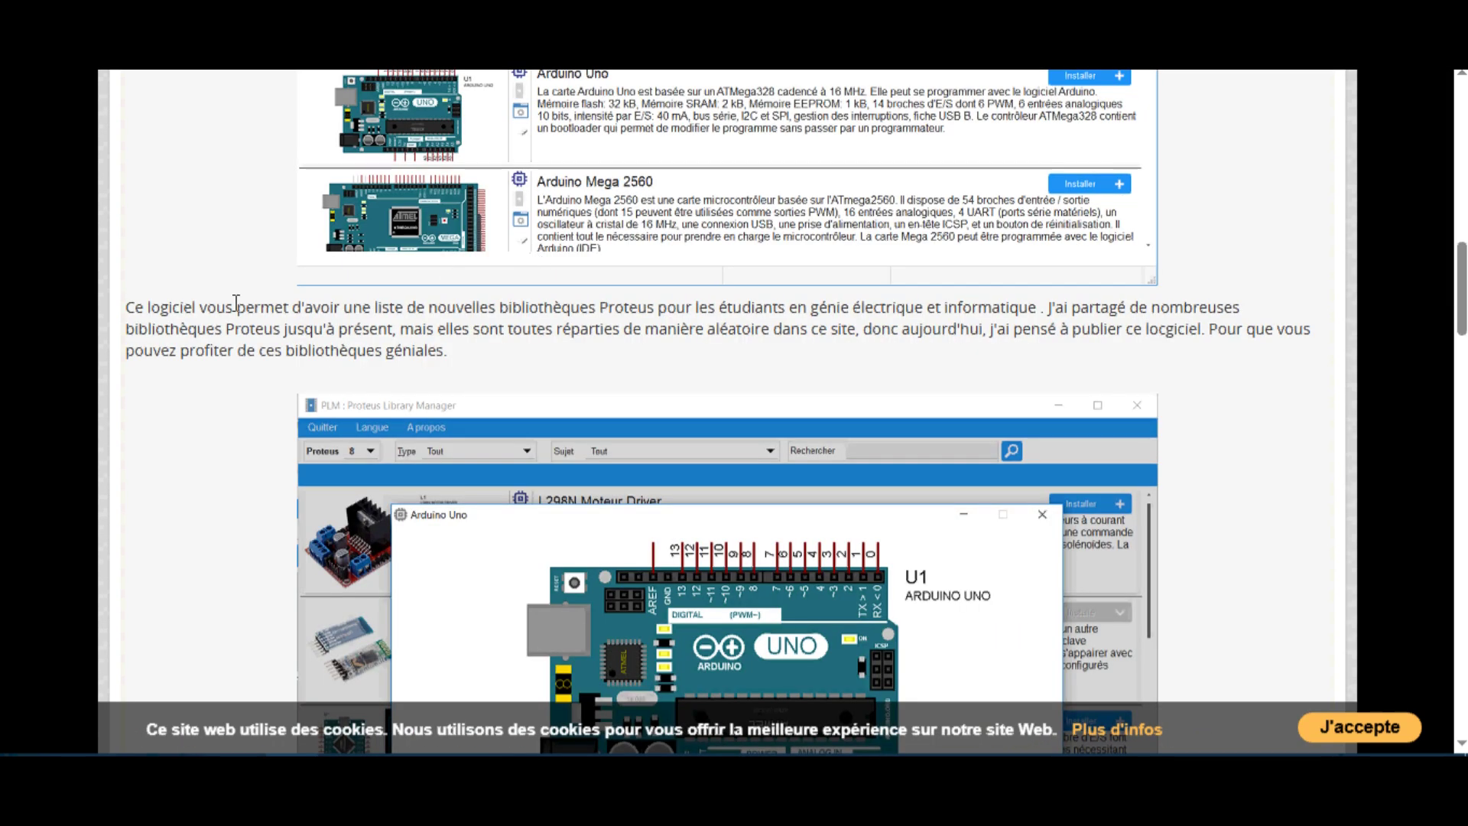
scroll(229, 298, up, 10)
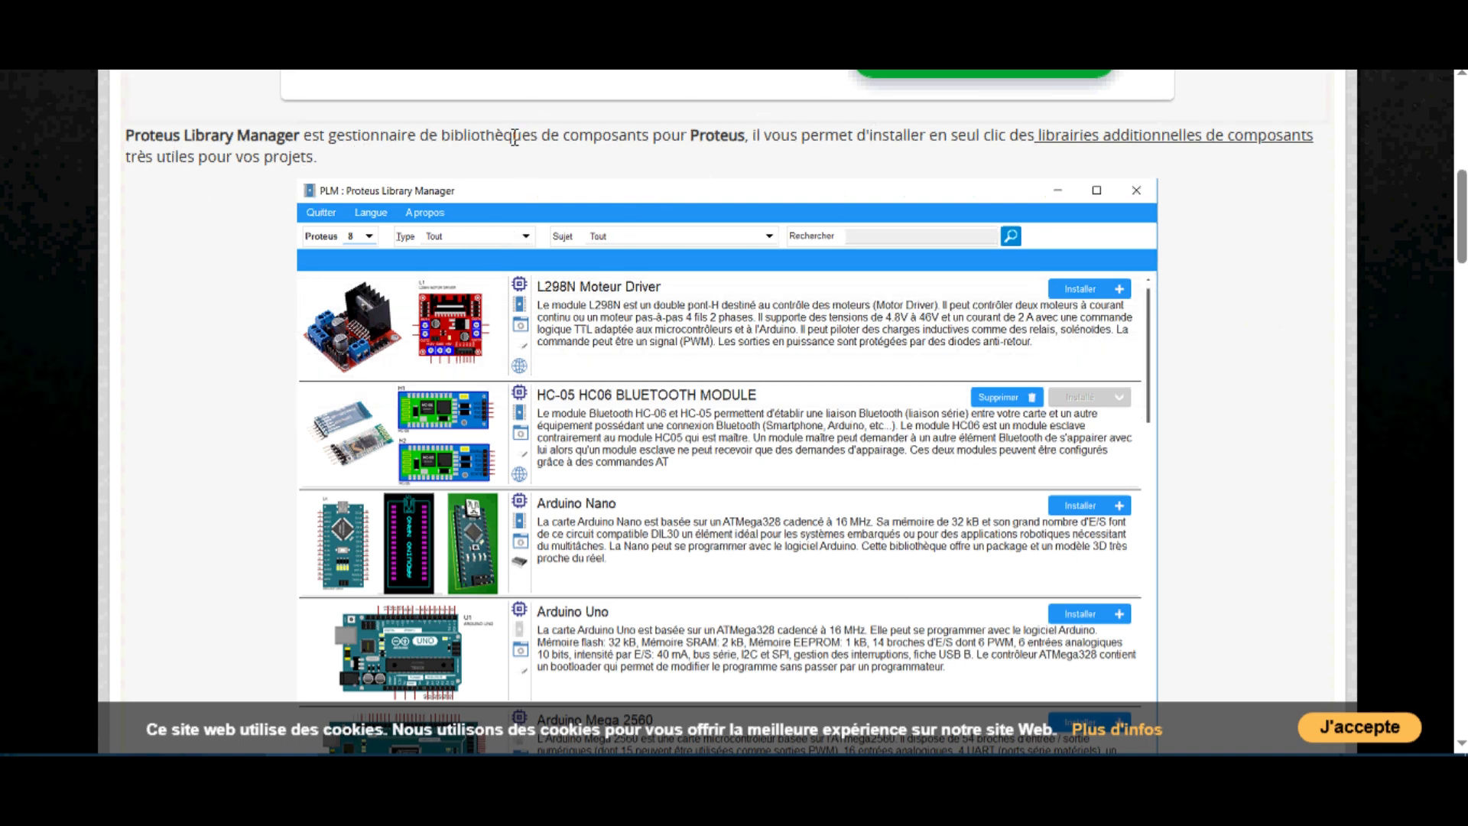
scroll(424, 166, down, 12)
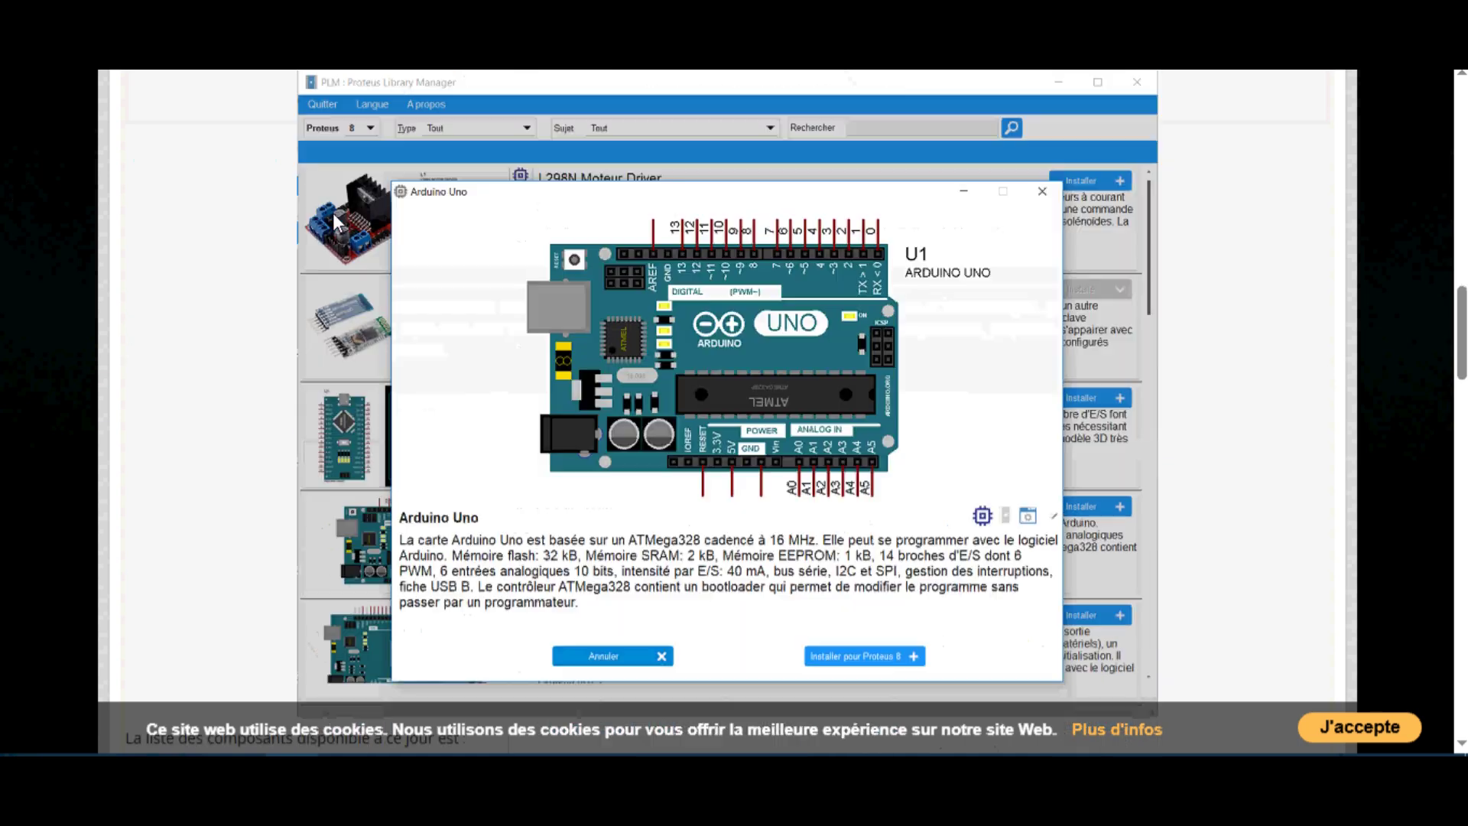
scroll(334, 214, up, 12)
scroll(334, 214, down, 8)
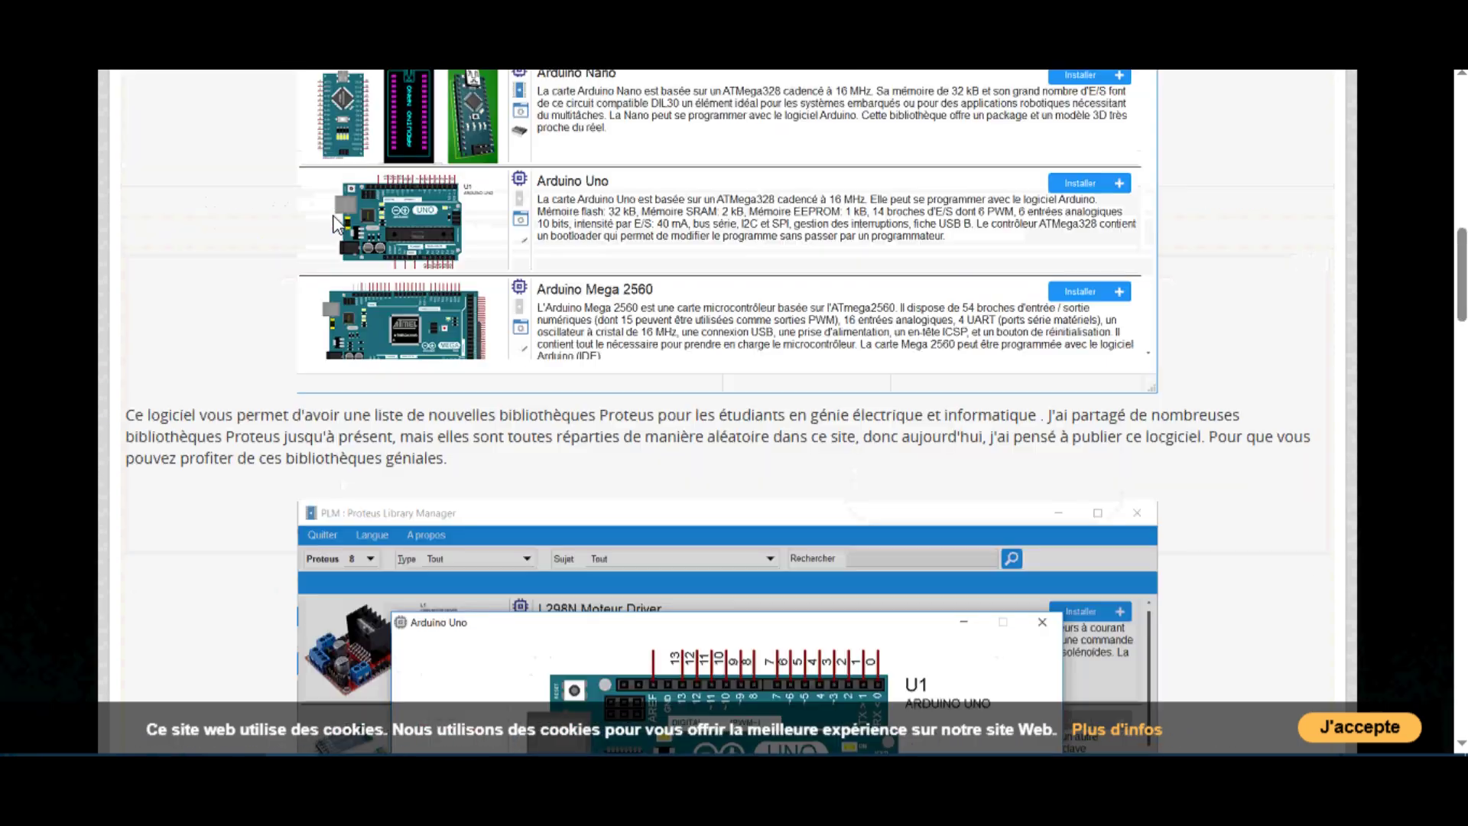
scroll(334, 221, down, 10)
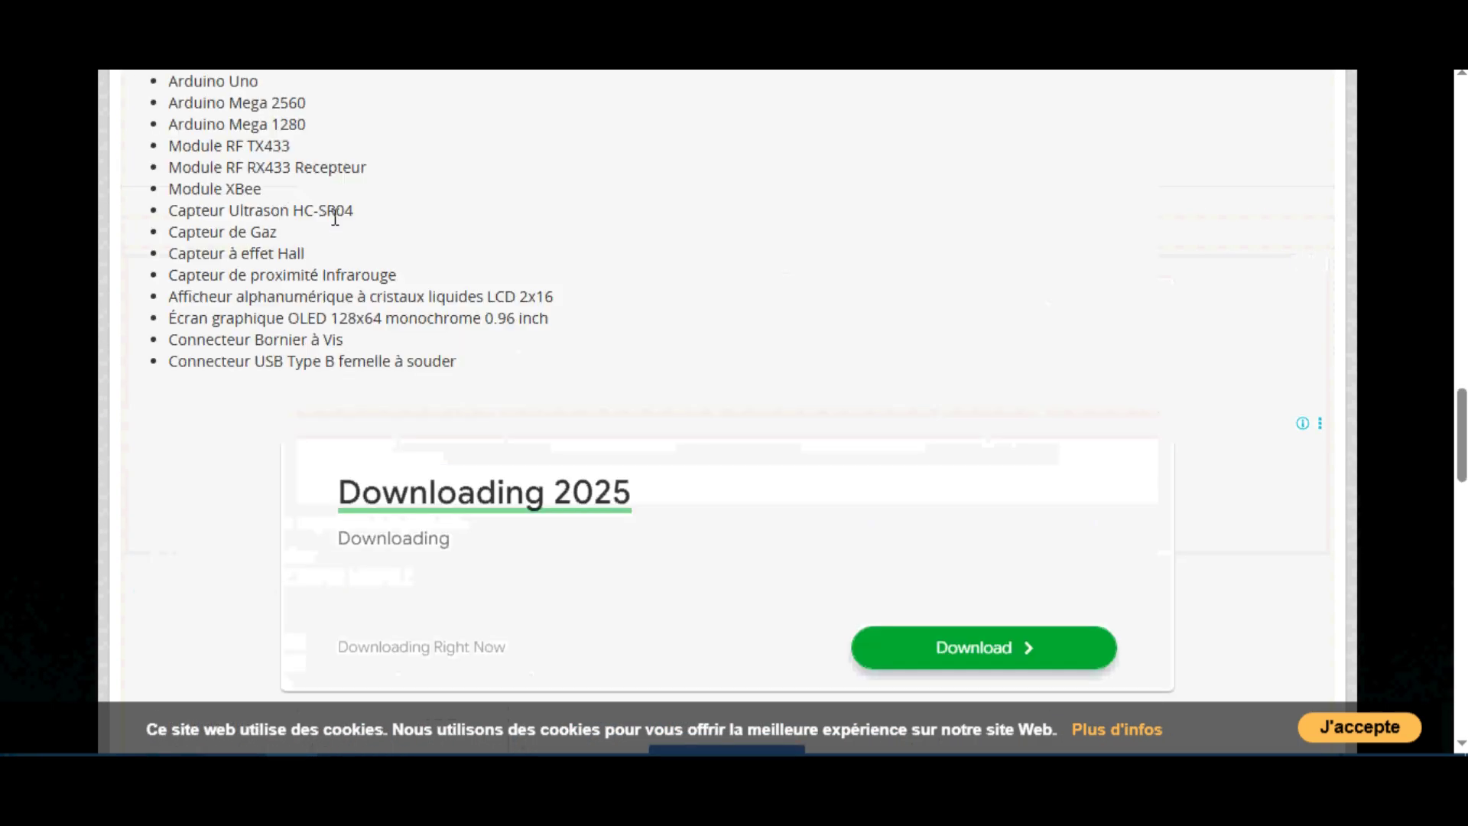
Download the Proteus Library Manager file from the end of the Technologue Pro page
scroll(336, 221, down, 5)
scroll(334, 217, down, 1)
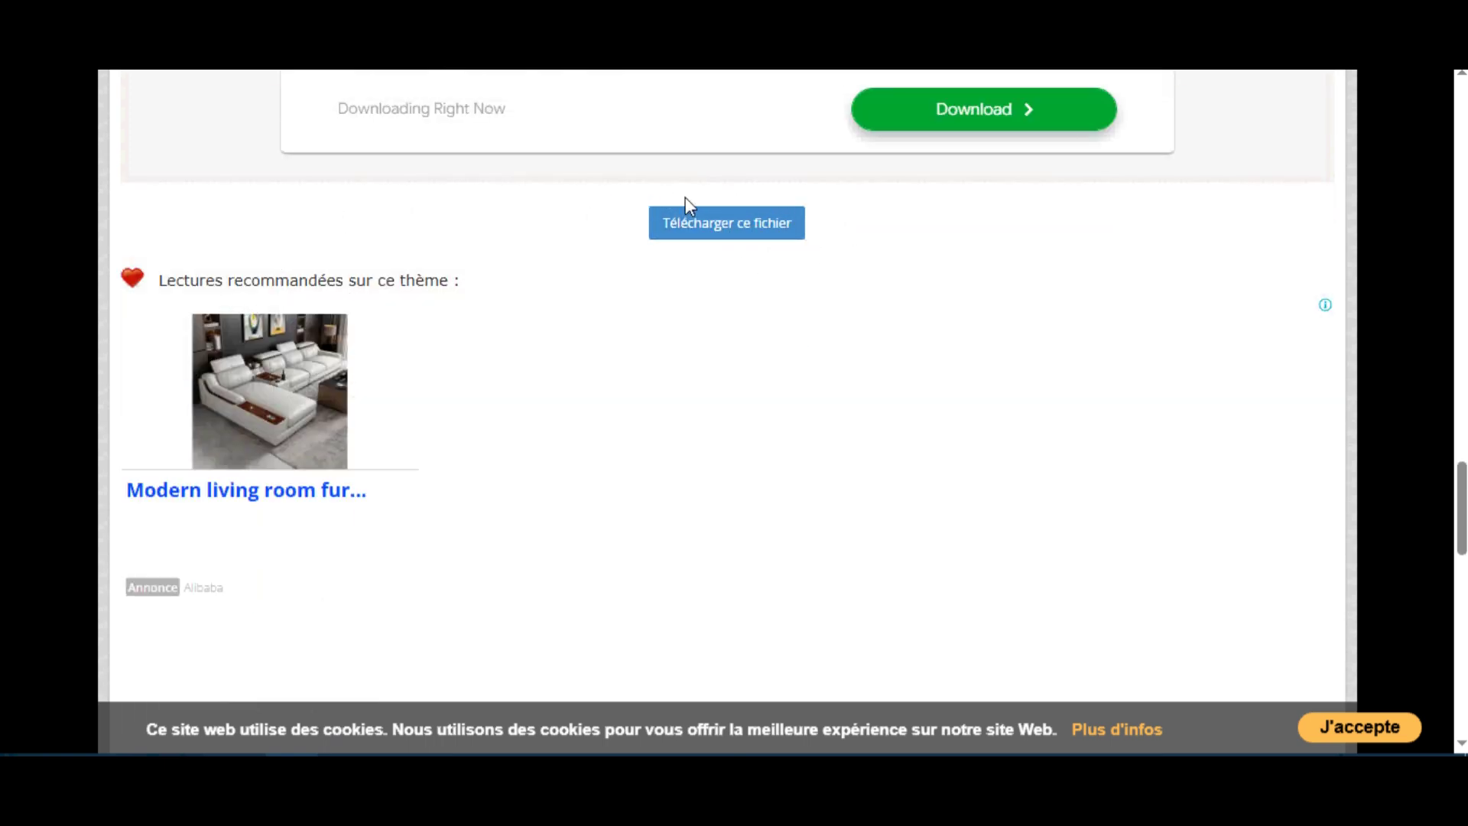
click(765, 238)
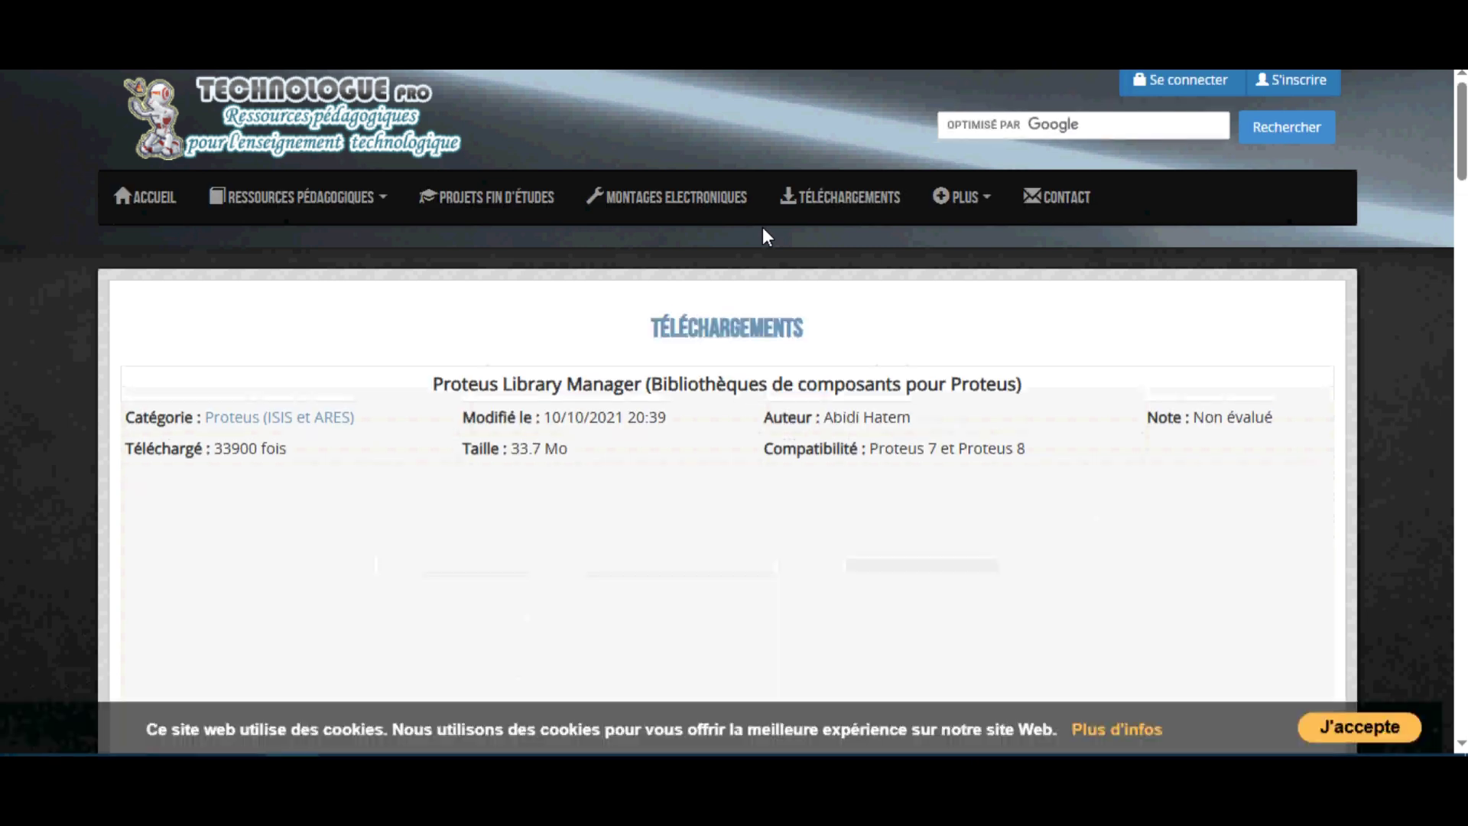
scroll(712, 300, down, 3)
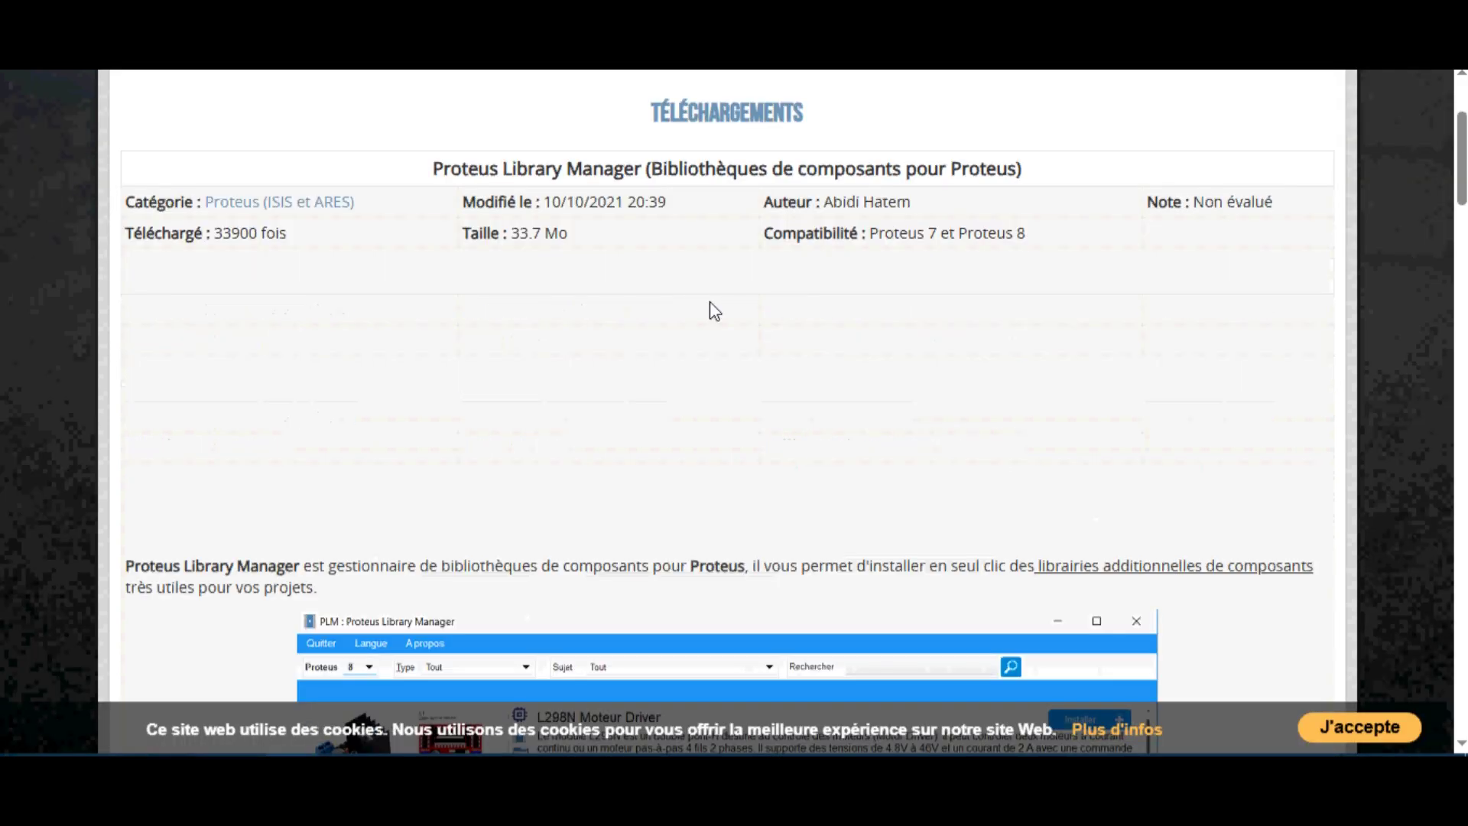
scroll(709, 302, down, 4)
scroll(692, 321, up, 6)
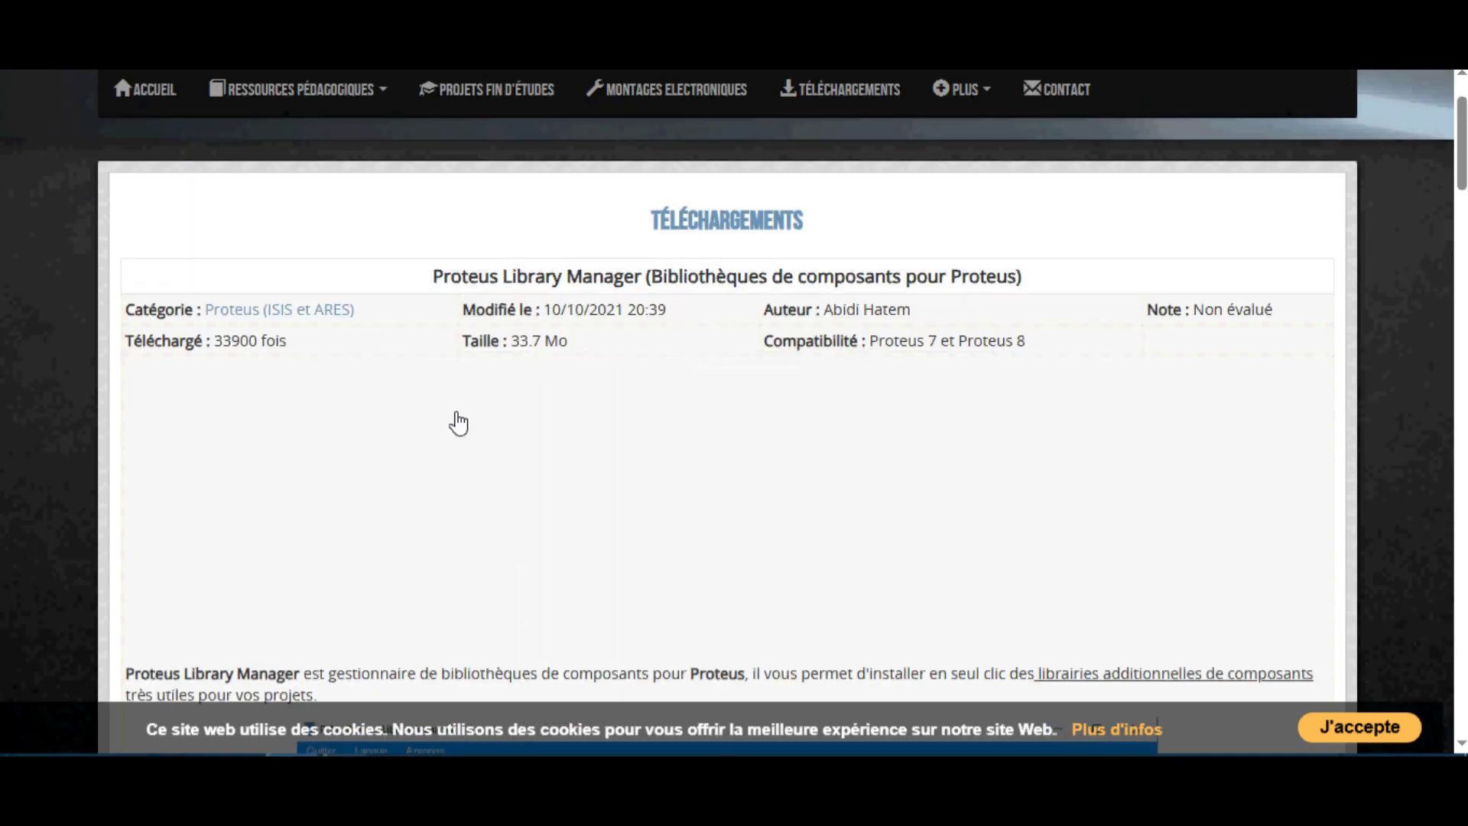
scroll(627, 565, down, 8)
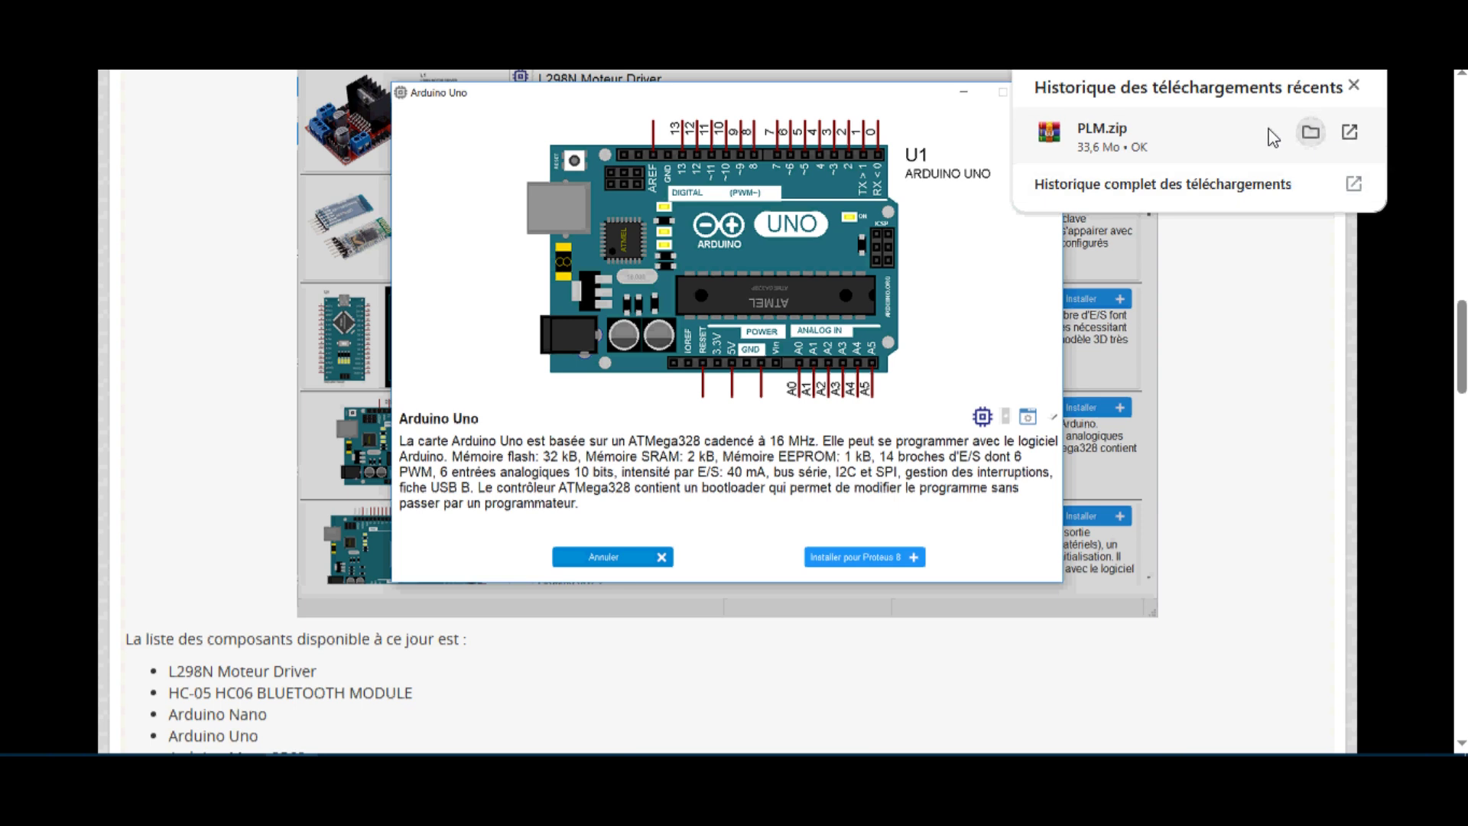
Show the downloaded PLM.zip in its folder and extract the archive there with WinRAR
click(1312, 134)
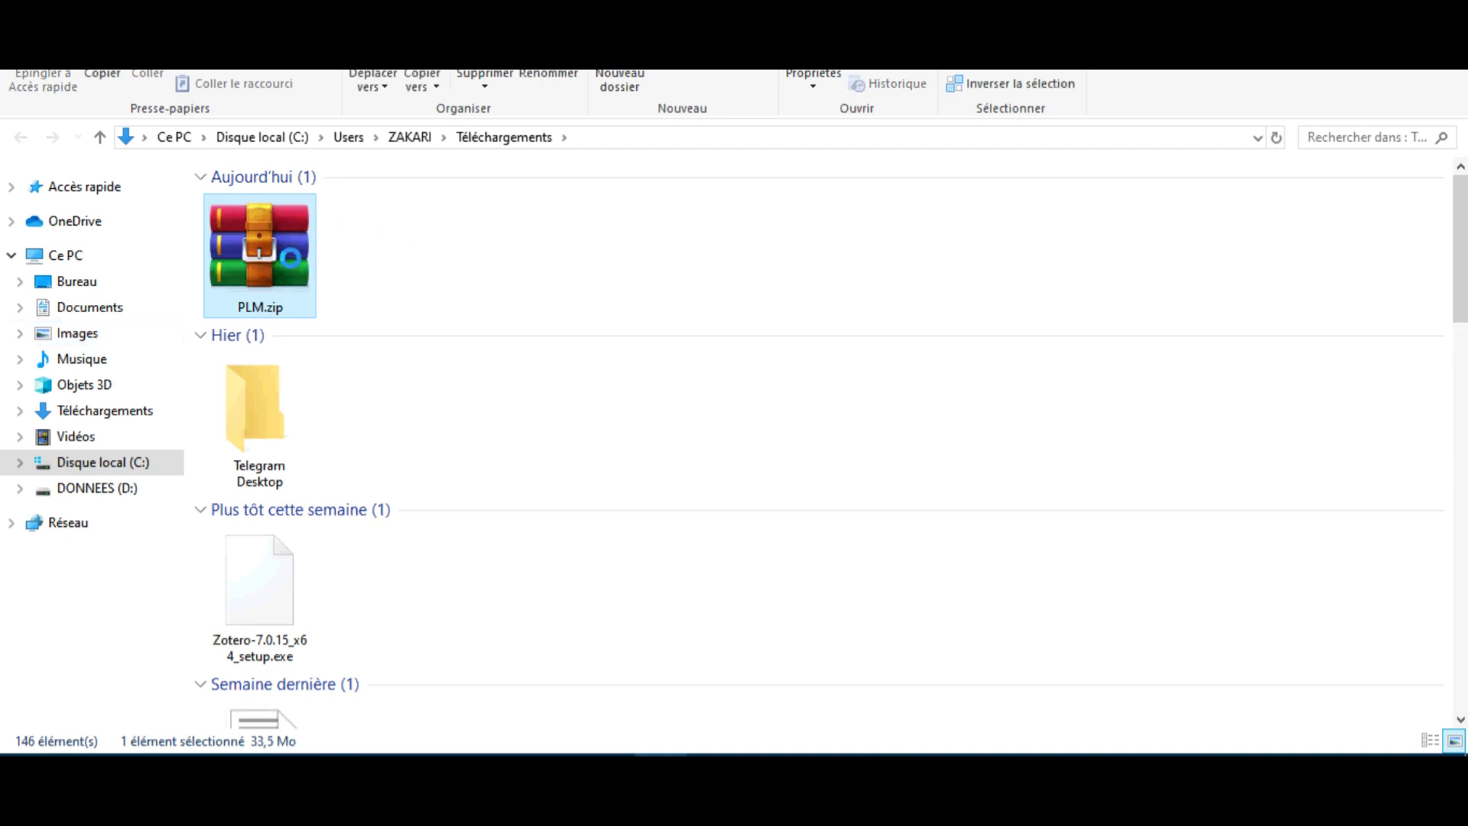
right_click(271, 260)
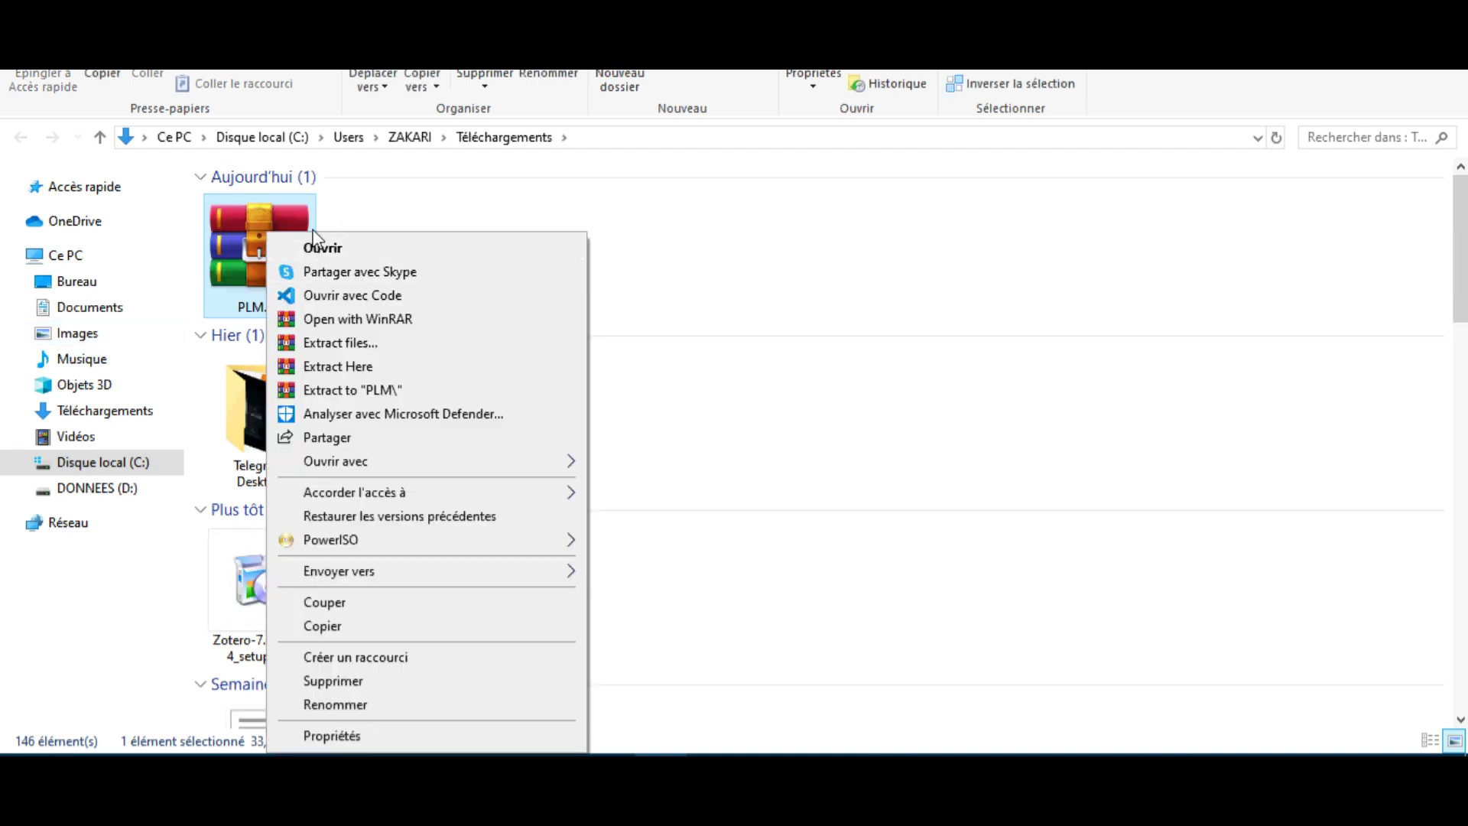
click(344, 367)
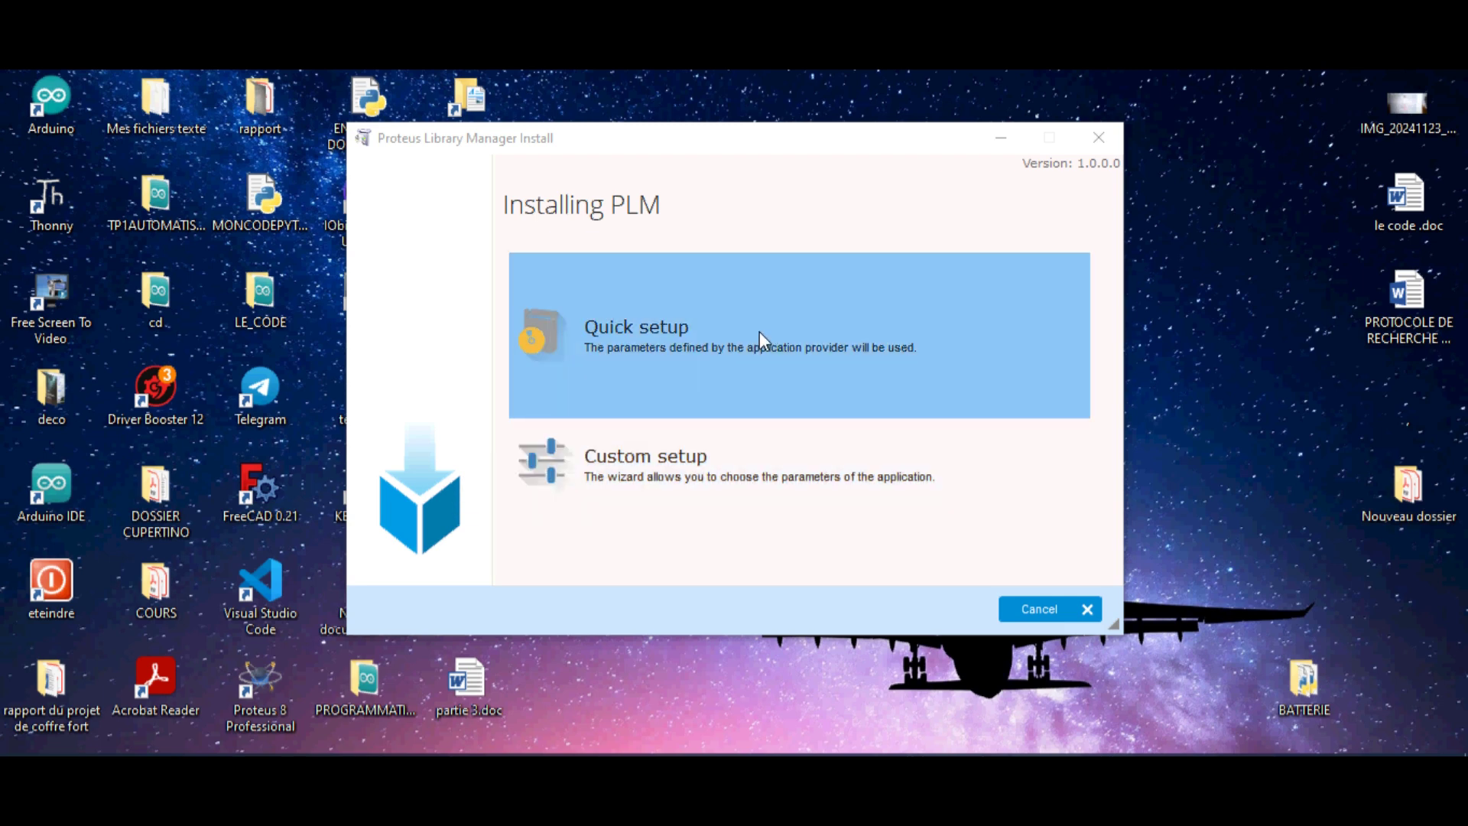
Install PLM using the Quick setup option and close the completed installer
click(636, 318)
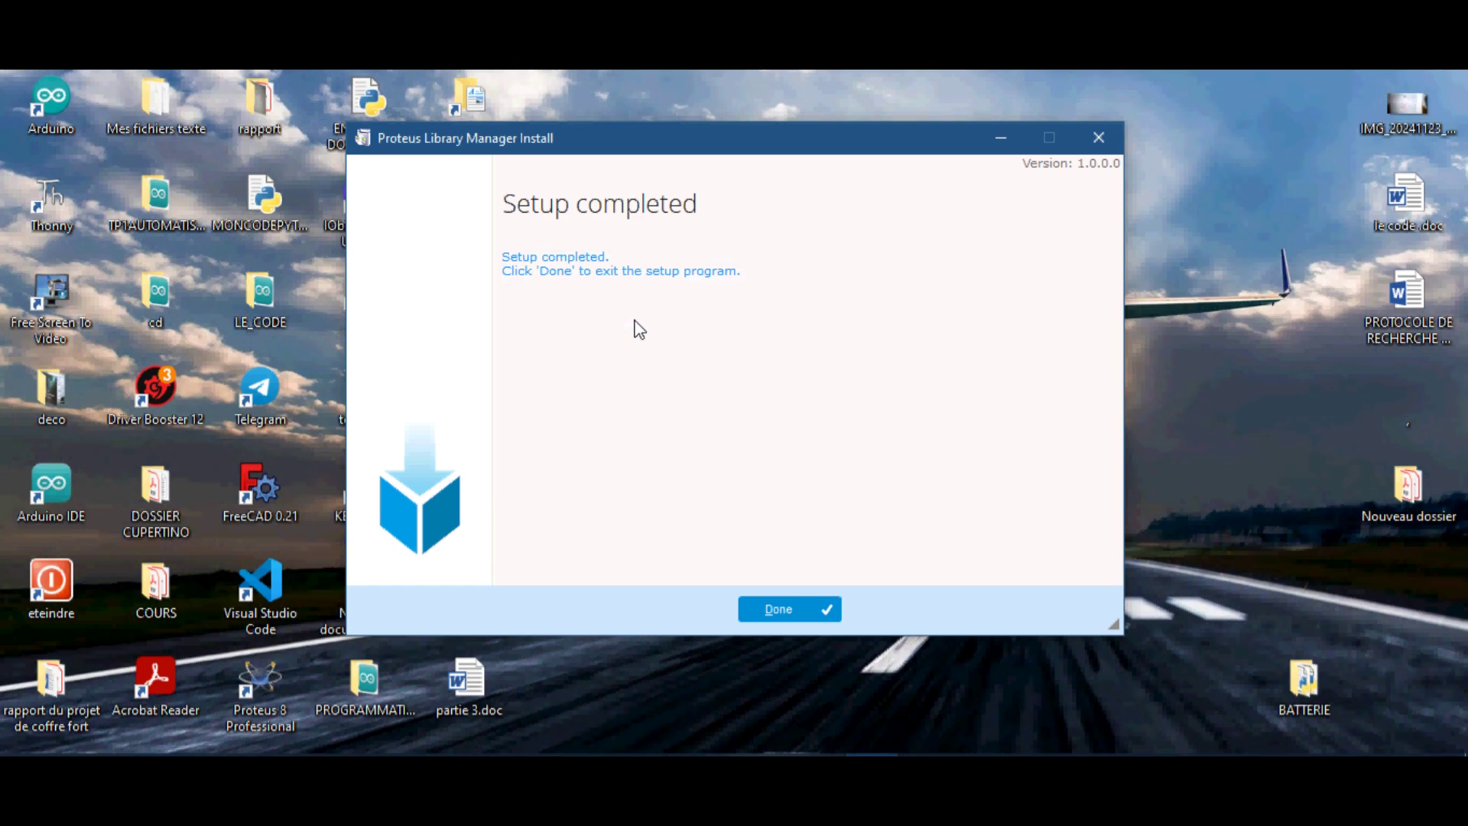
key(Return)
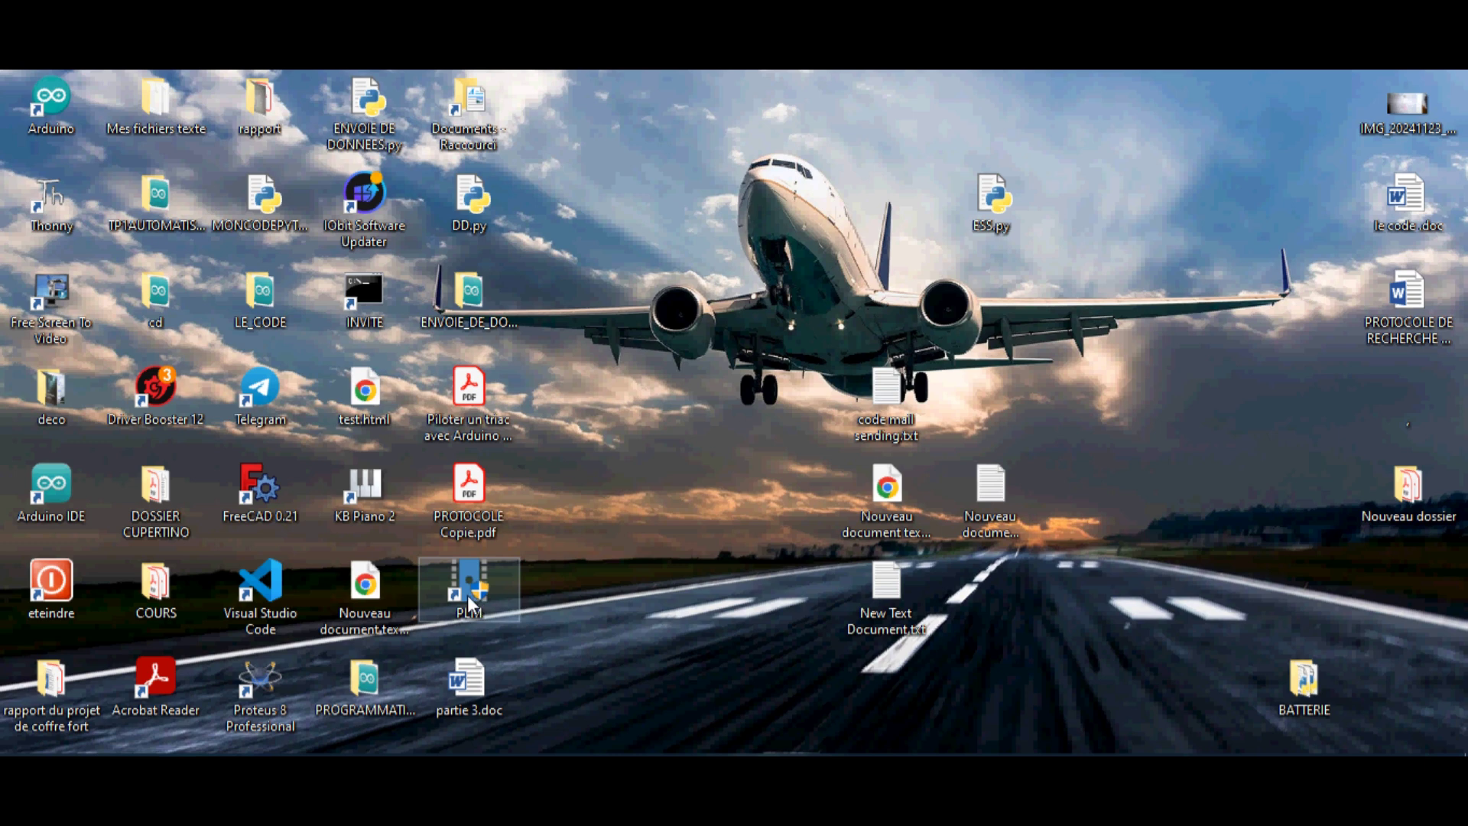
Open PLM from the desktop and look through its list of boards, radio modules, sensors, displays and connectors
drag(468, 597, 650, 191)
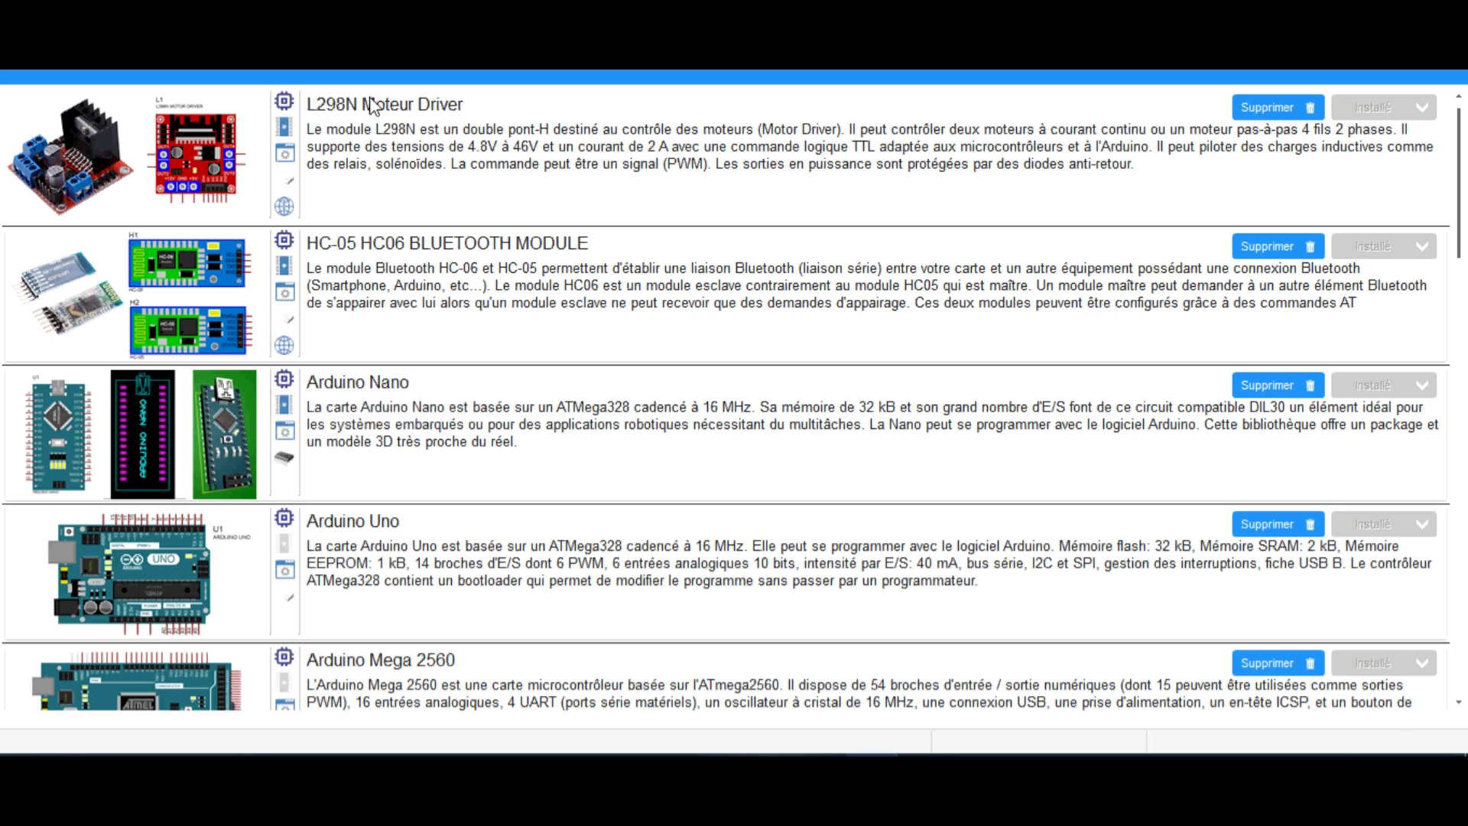
scroll(305, 138, down, 10)
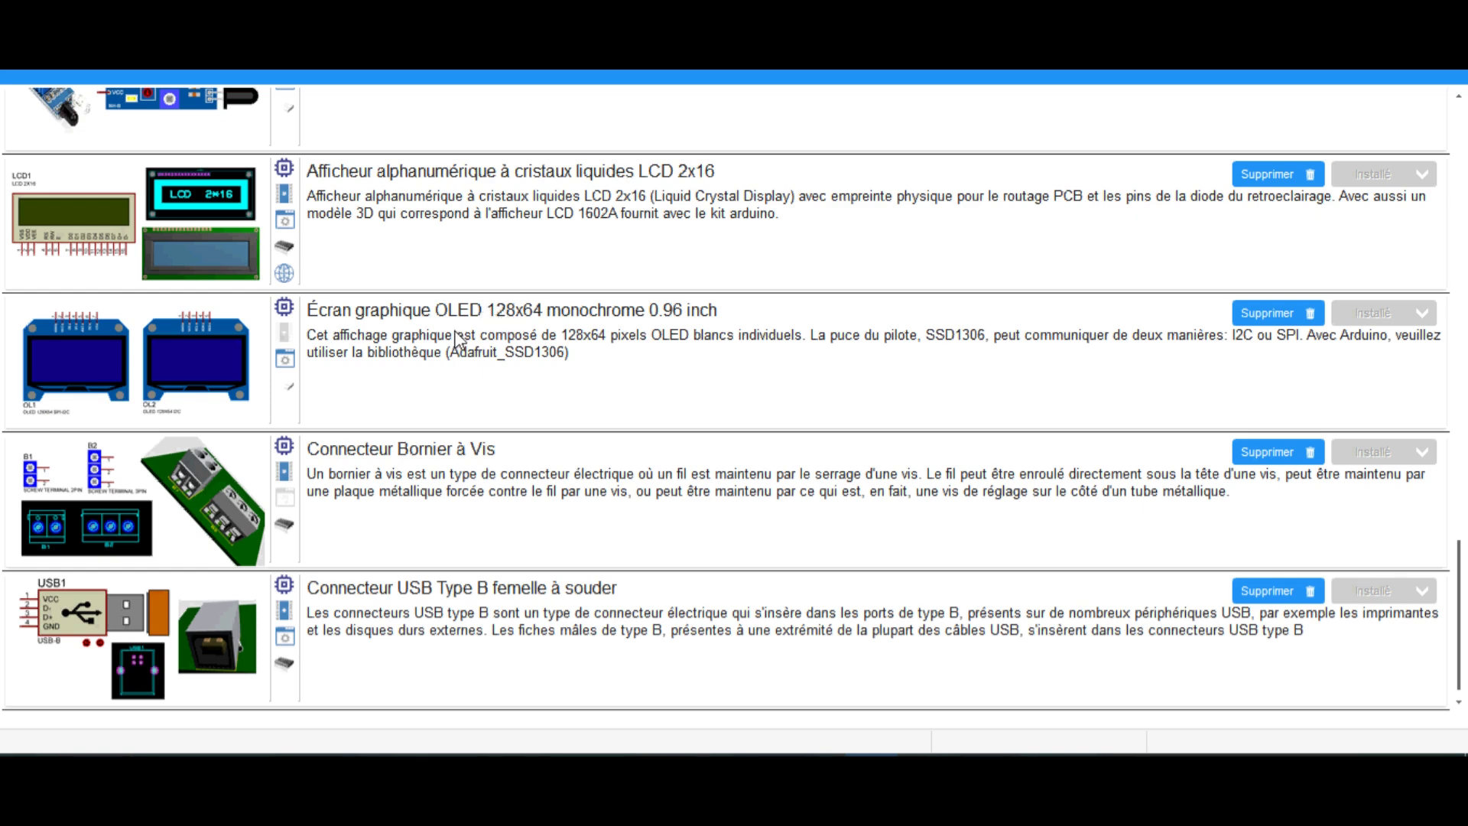
scroll(295, 382, up, 10)
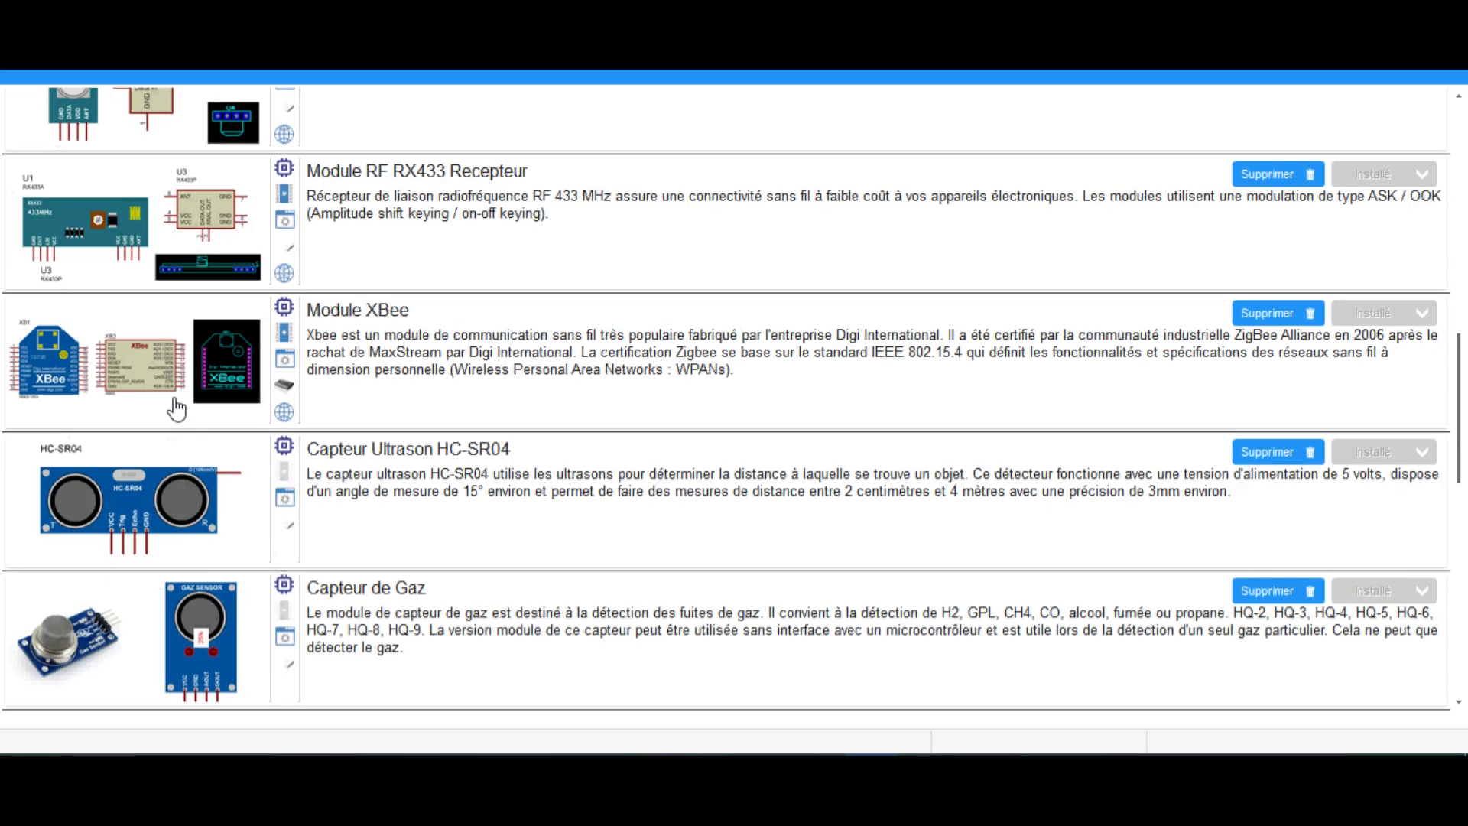
scroll(222, 673, down, 5)
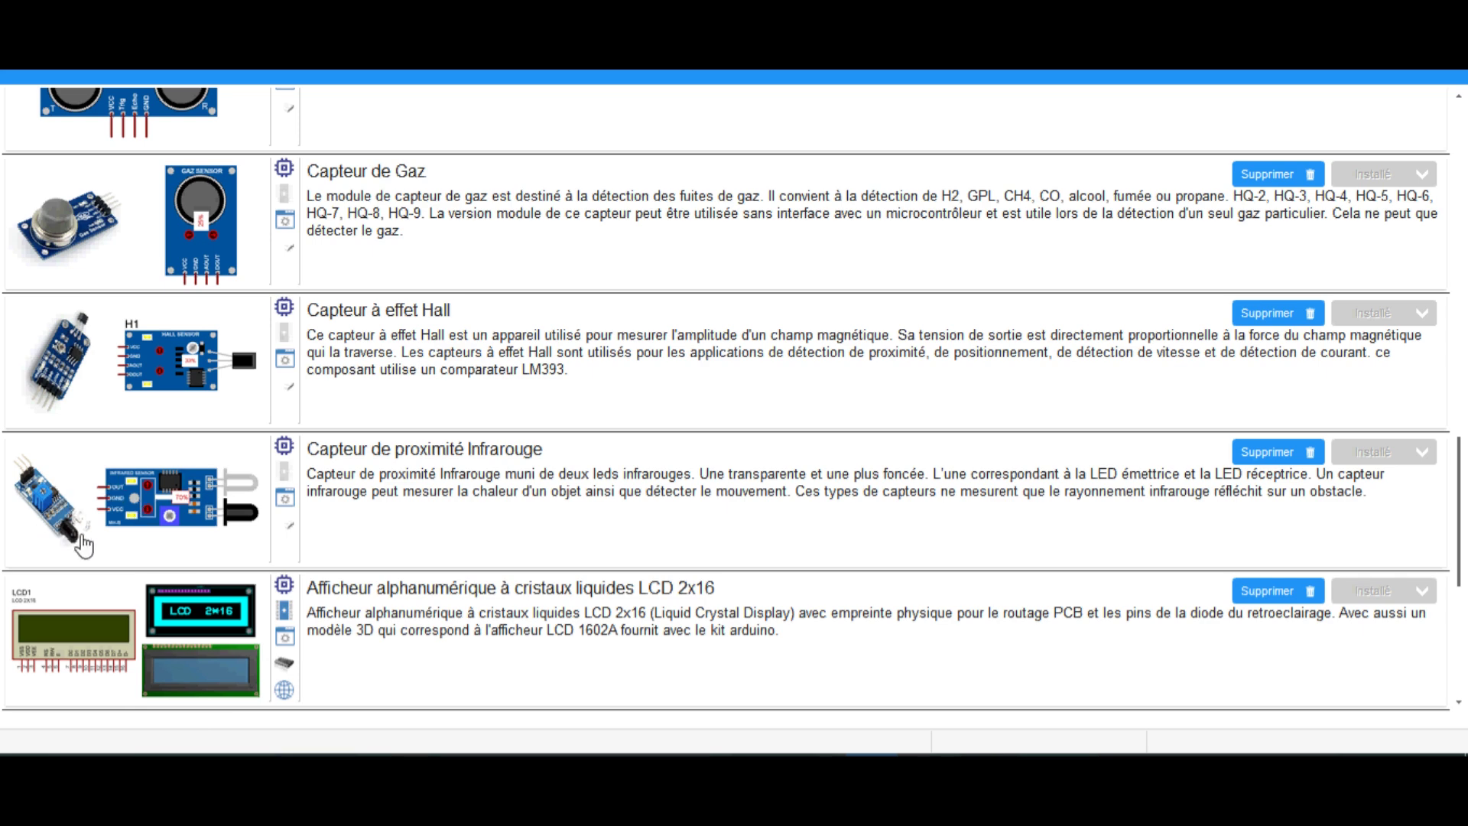
scroll(190, 505, up, 3)
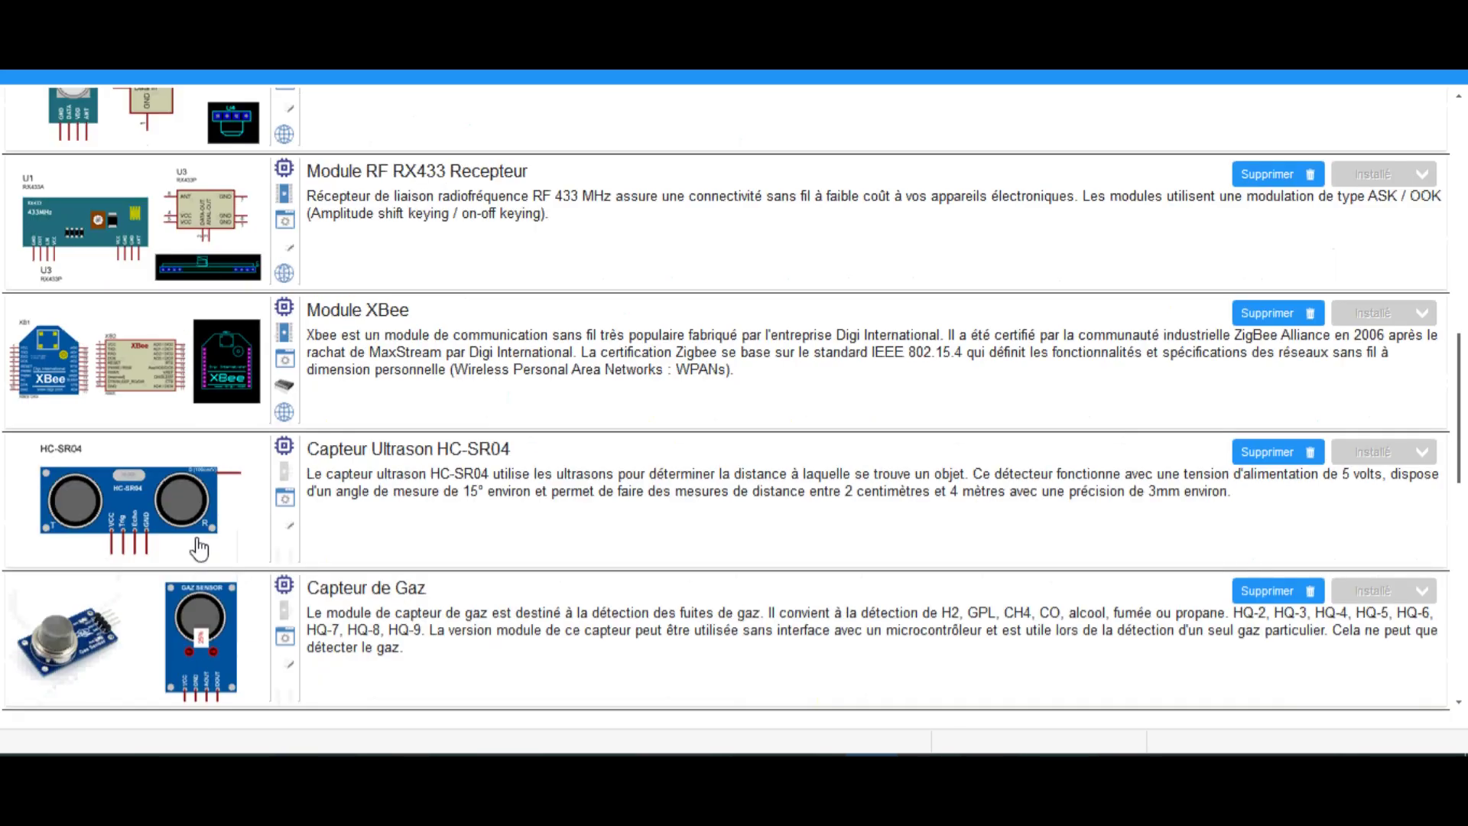
scroll(192, 659, down, 3)
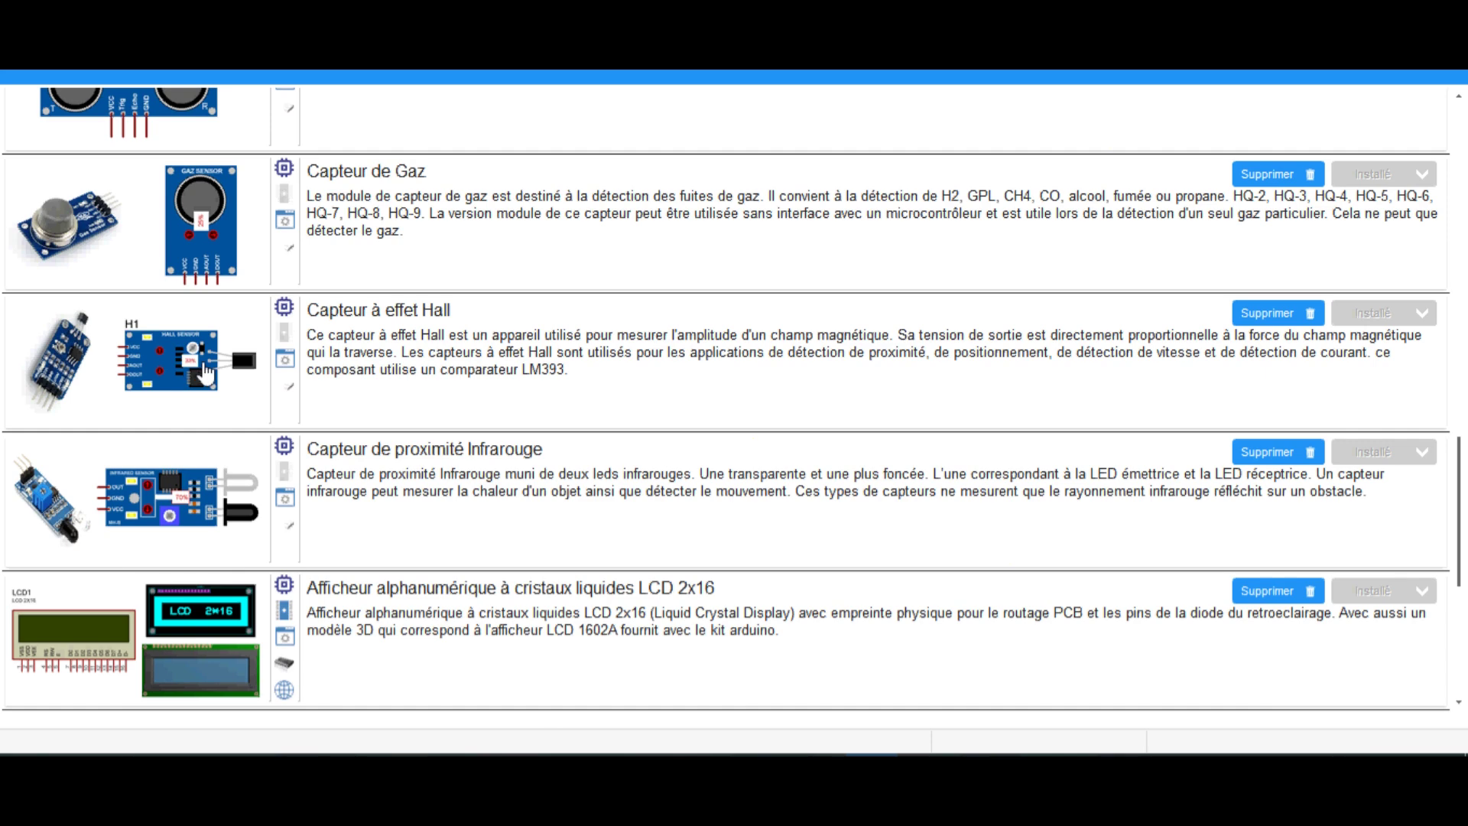
scroll(206, 222, up, 3)
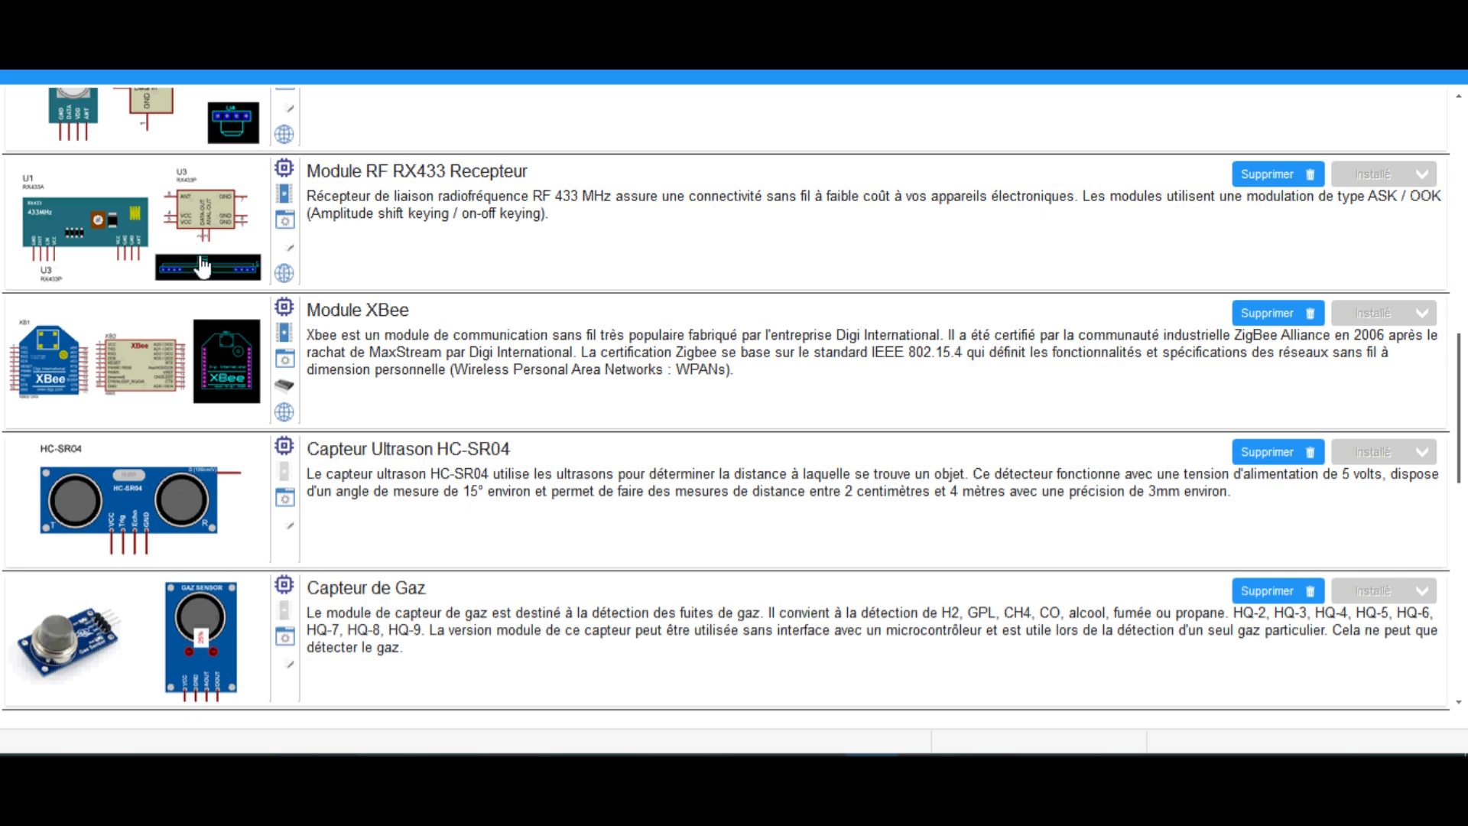
scroll(195, 260, up, 5)
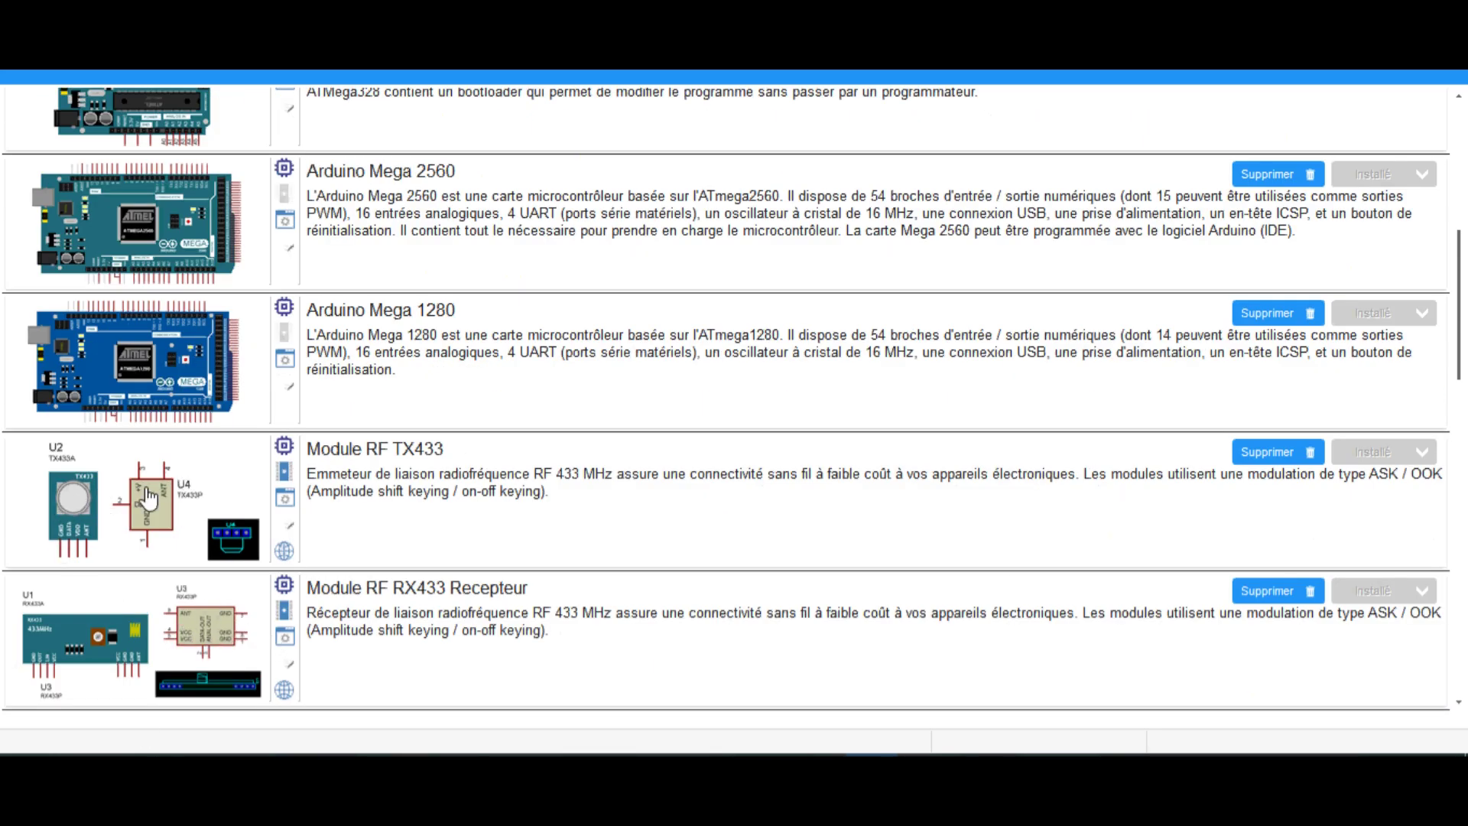
Remove the L298N Moteur Driver library from the installed components and confirm the deletion
scroll(116, 692, up, 5)
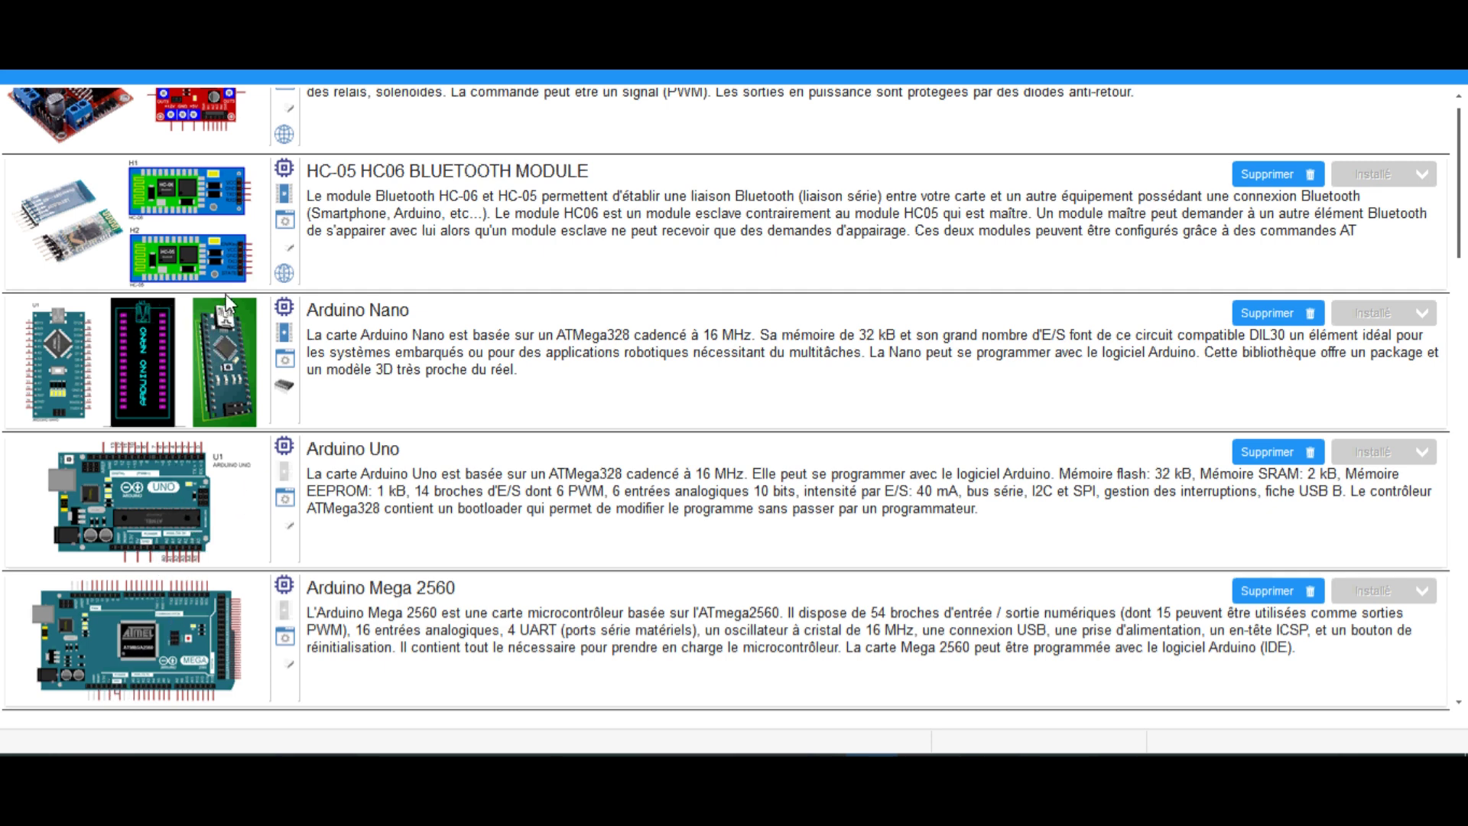
scroll(223, 292, up, 1)
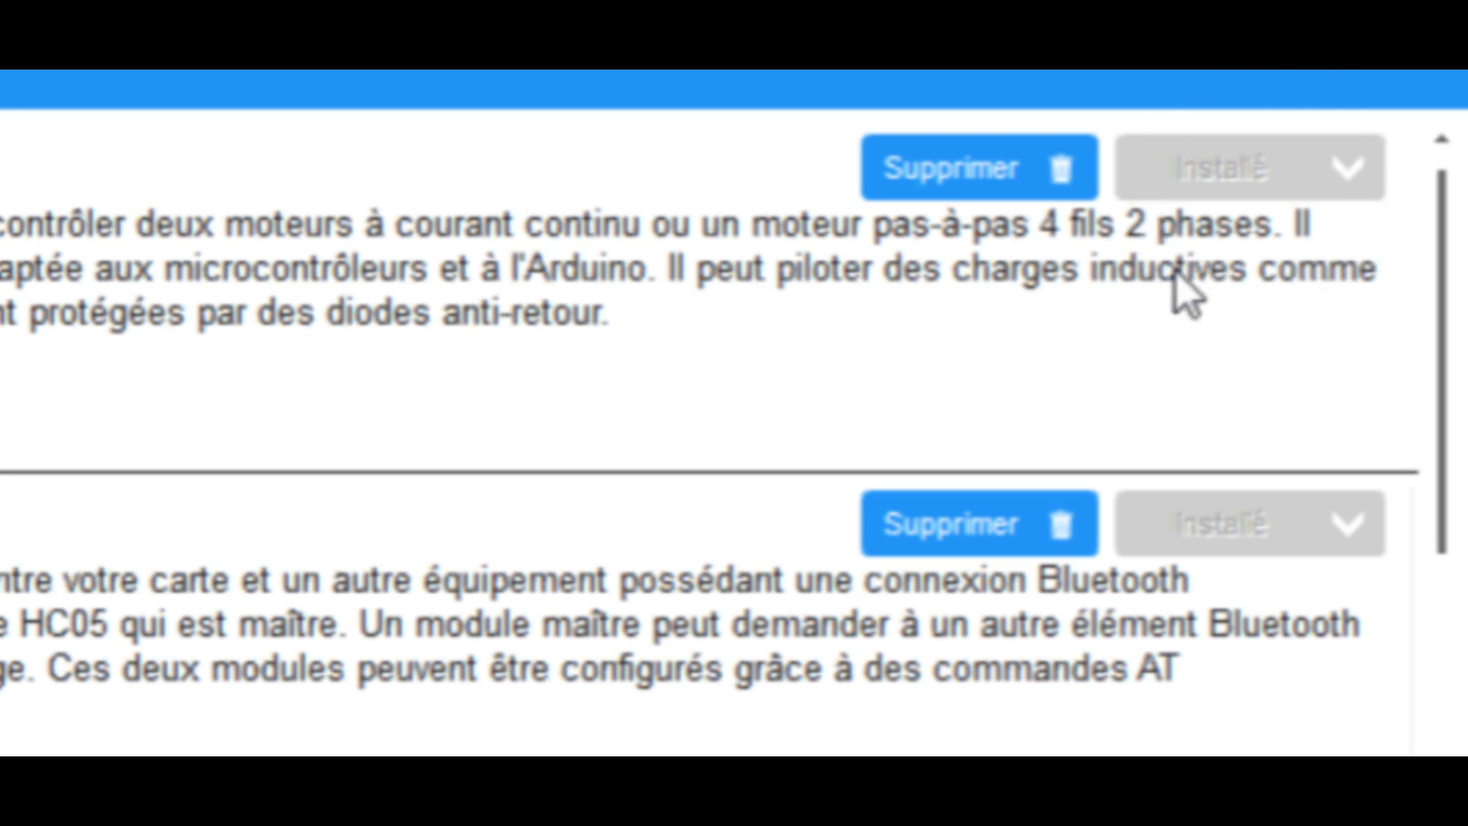
click(984, 180)
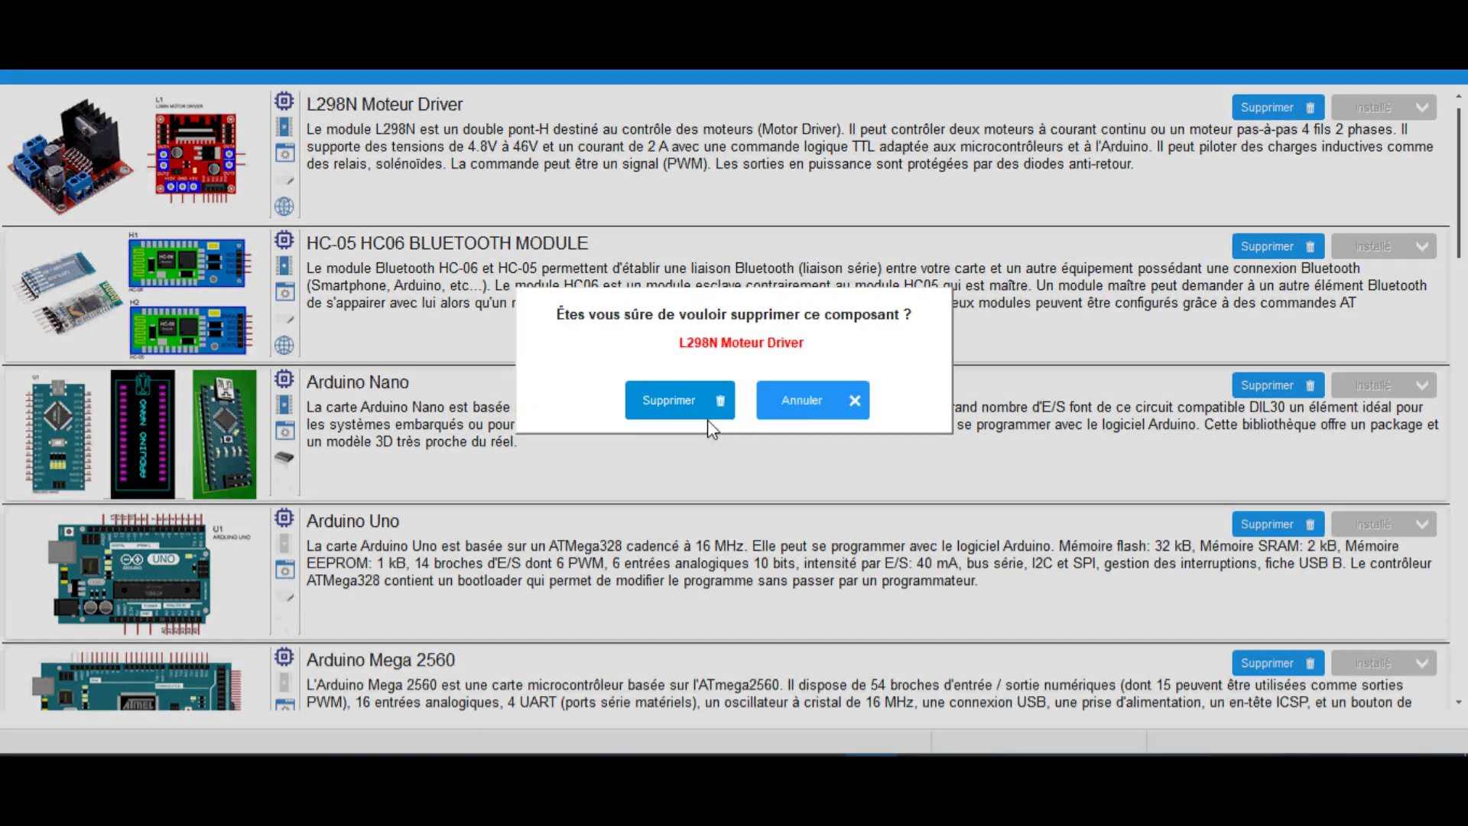
click(684, 402)
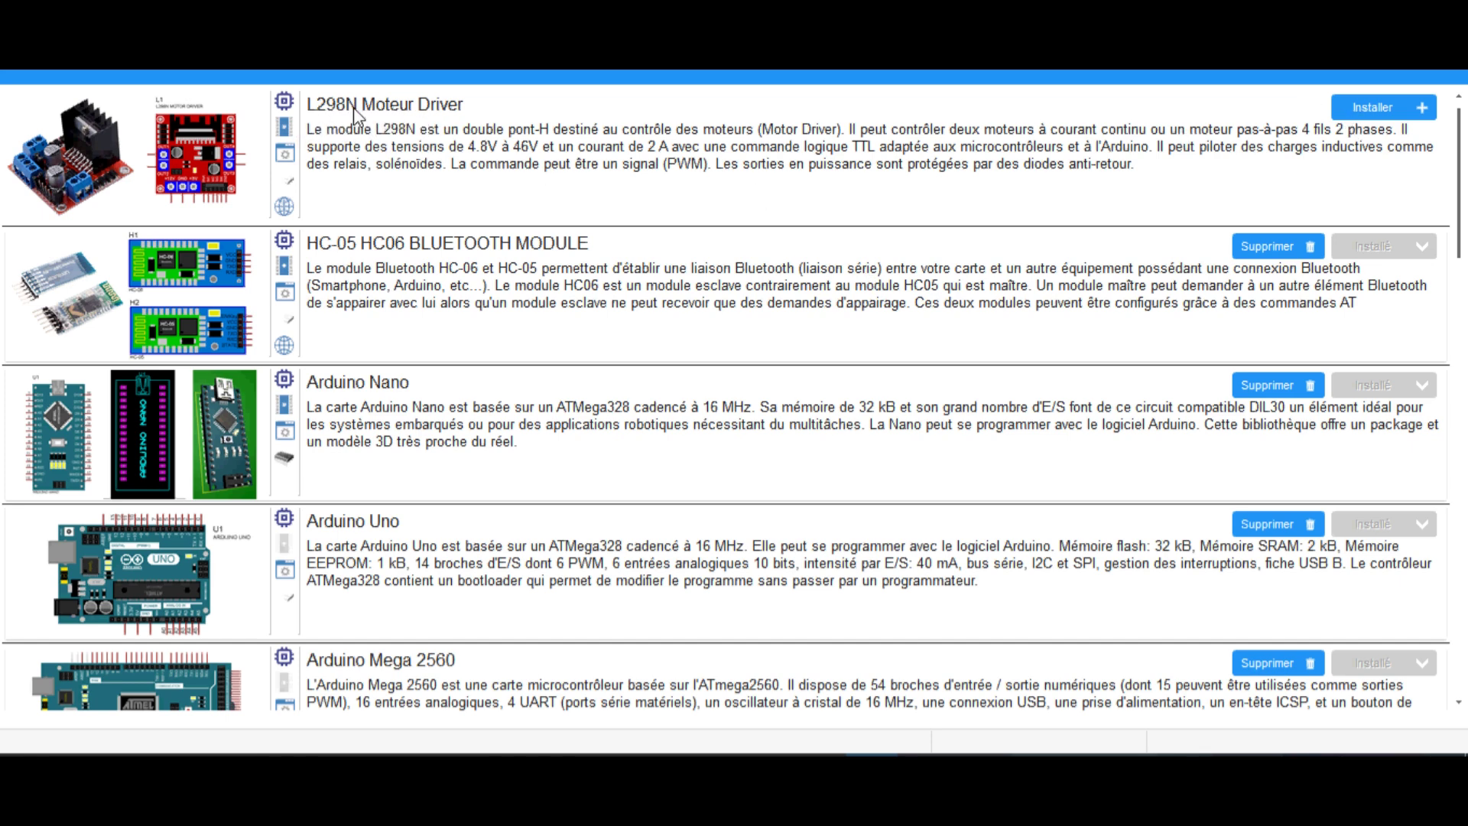
Install the L298N Moteur Driver library again and close the completed installation dialog
click(1388, 105)
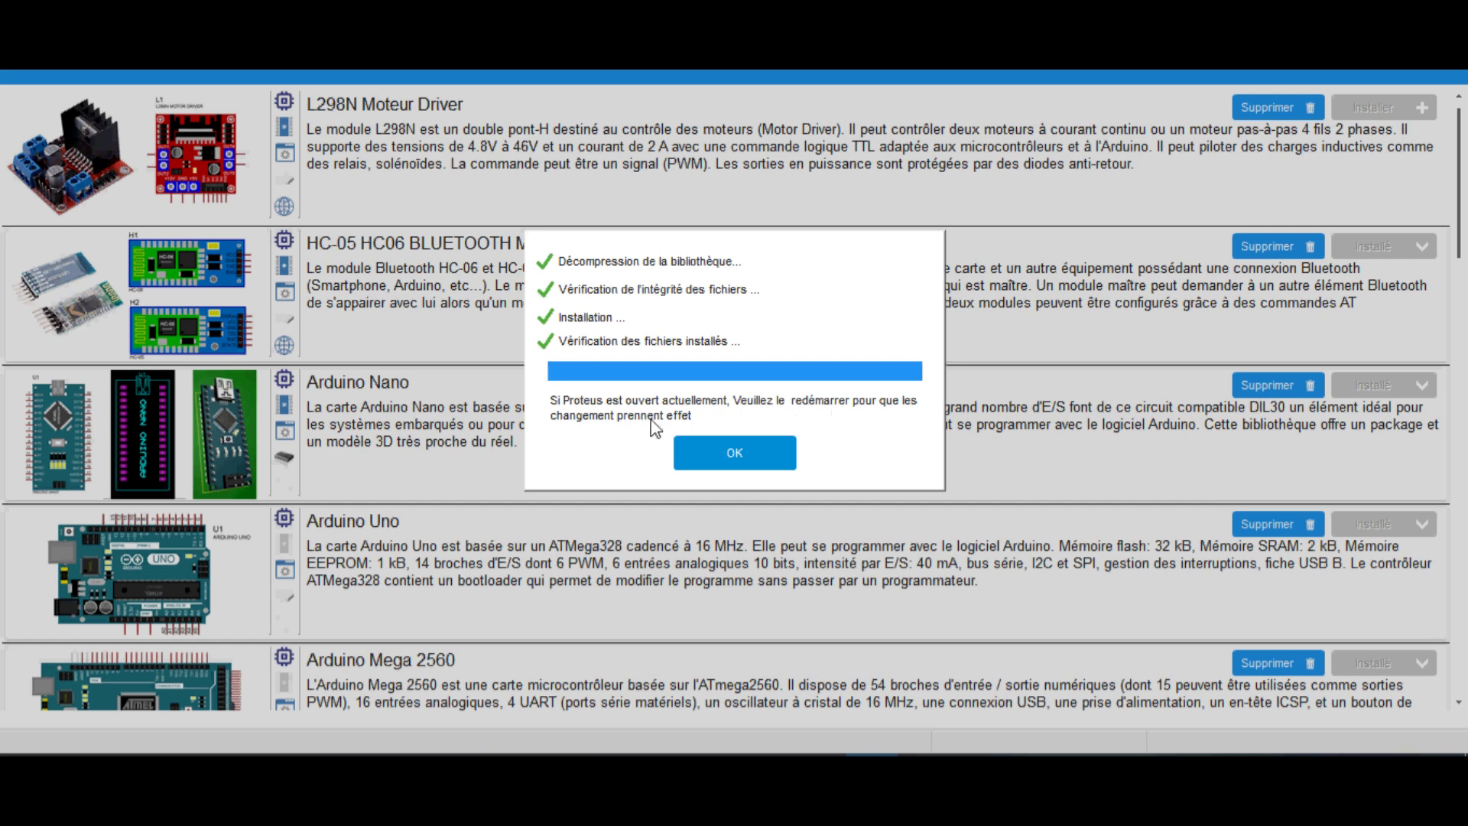
click(757, 453)
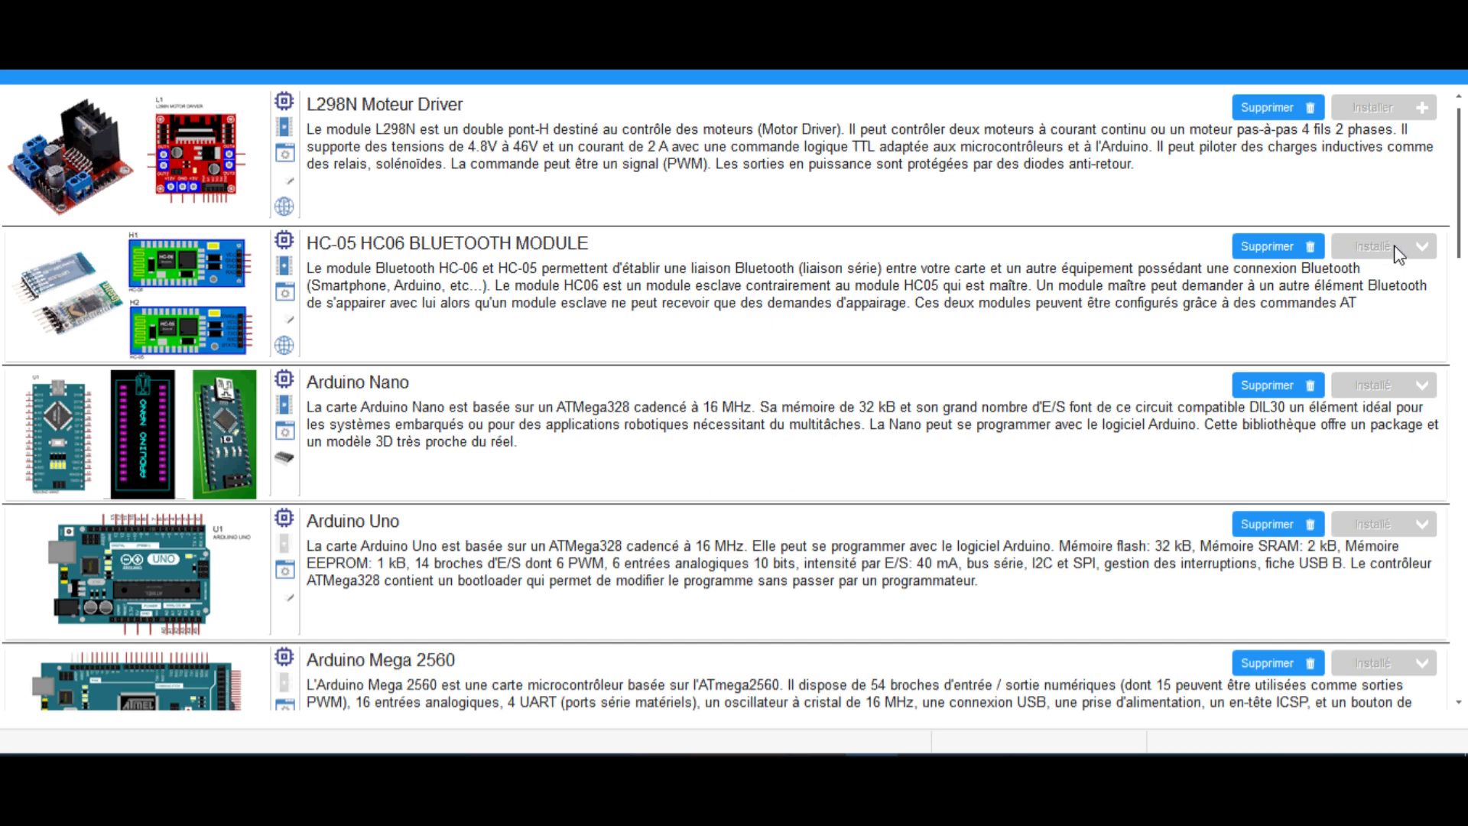
scroll(1332, 500, down, 10)
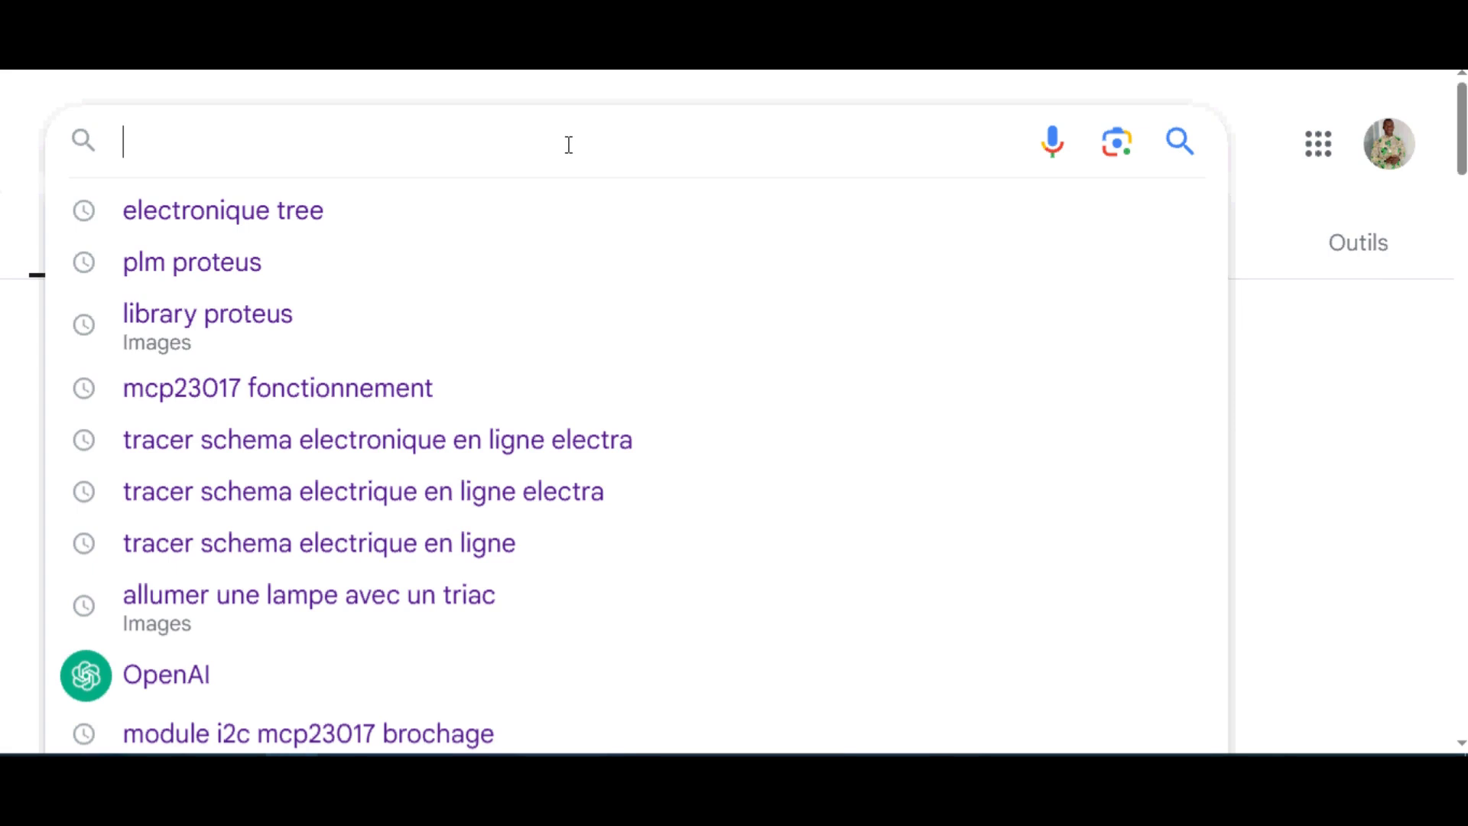
Switch to the browser, search Google for "ELECTRONIQUE TREE" and look through the results
text(E)
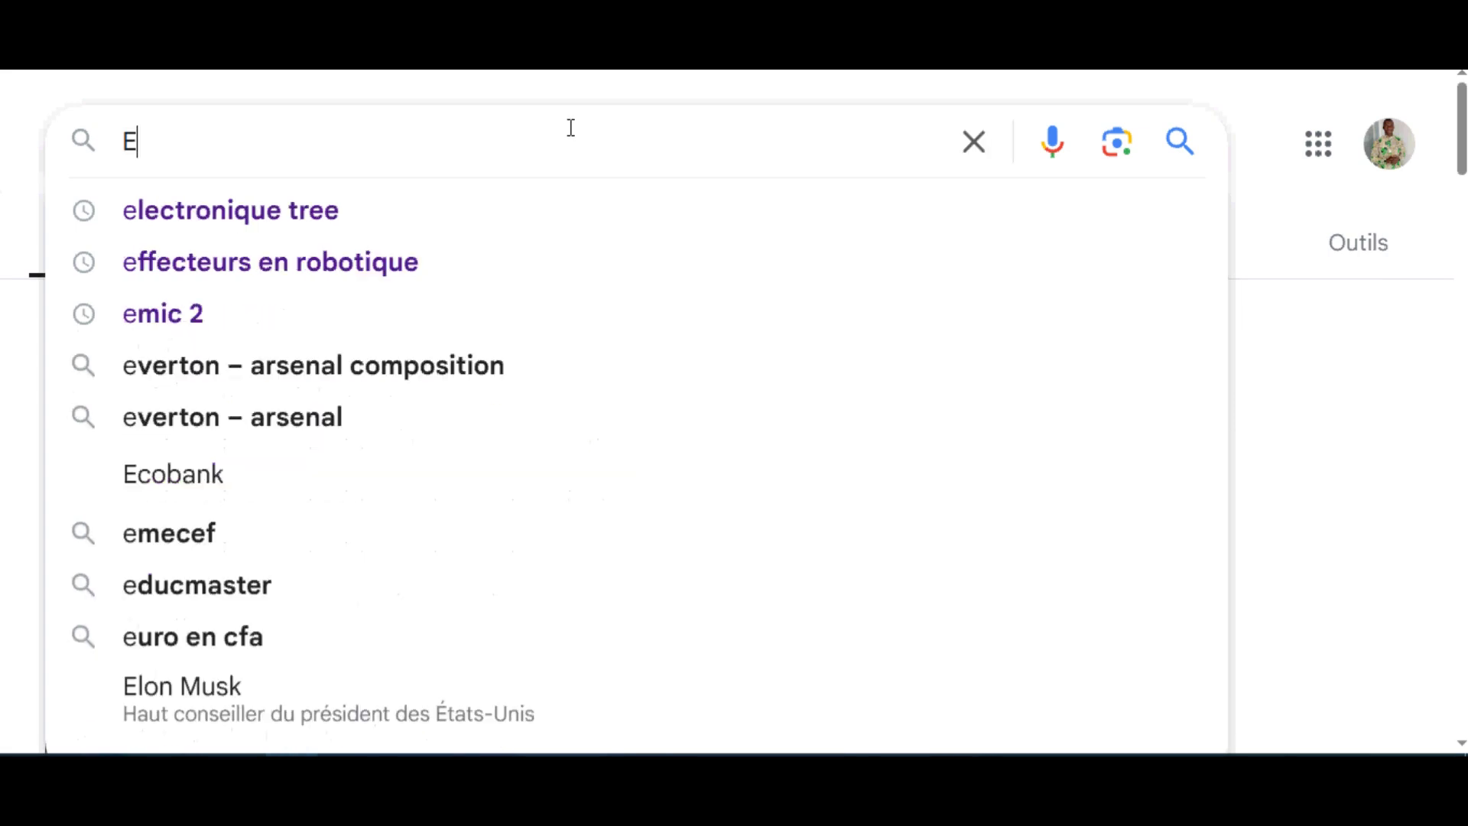
text(LECTRO)
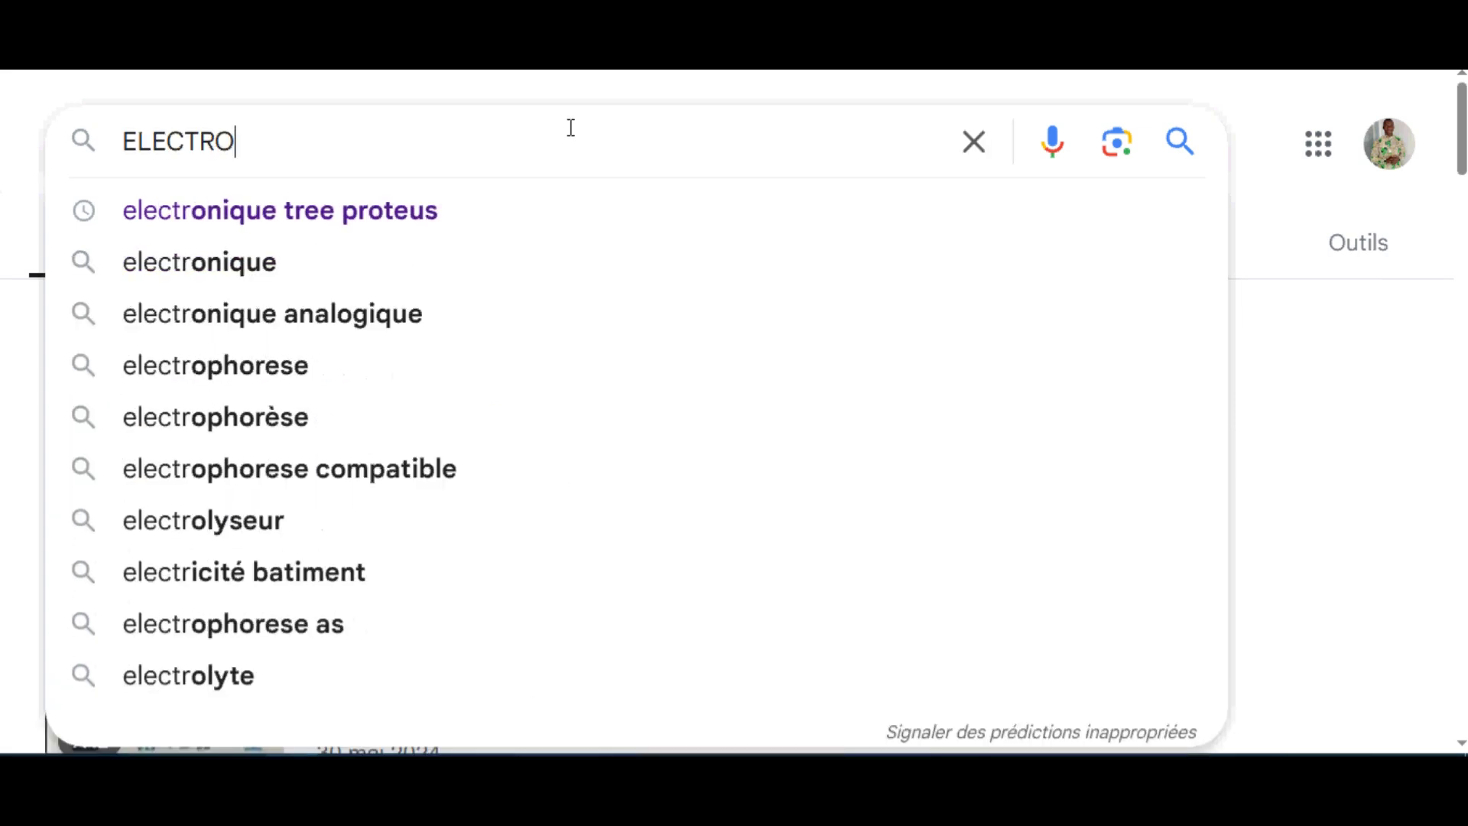
text(NI)
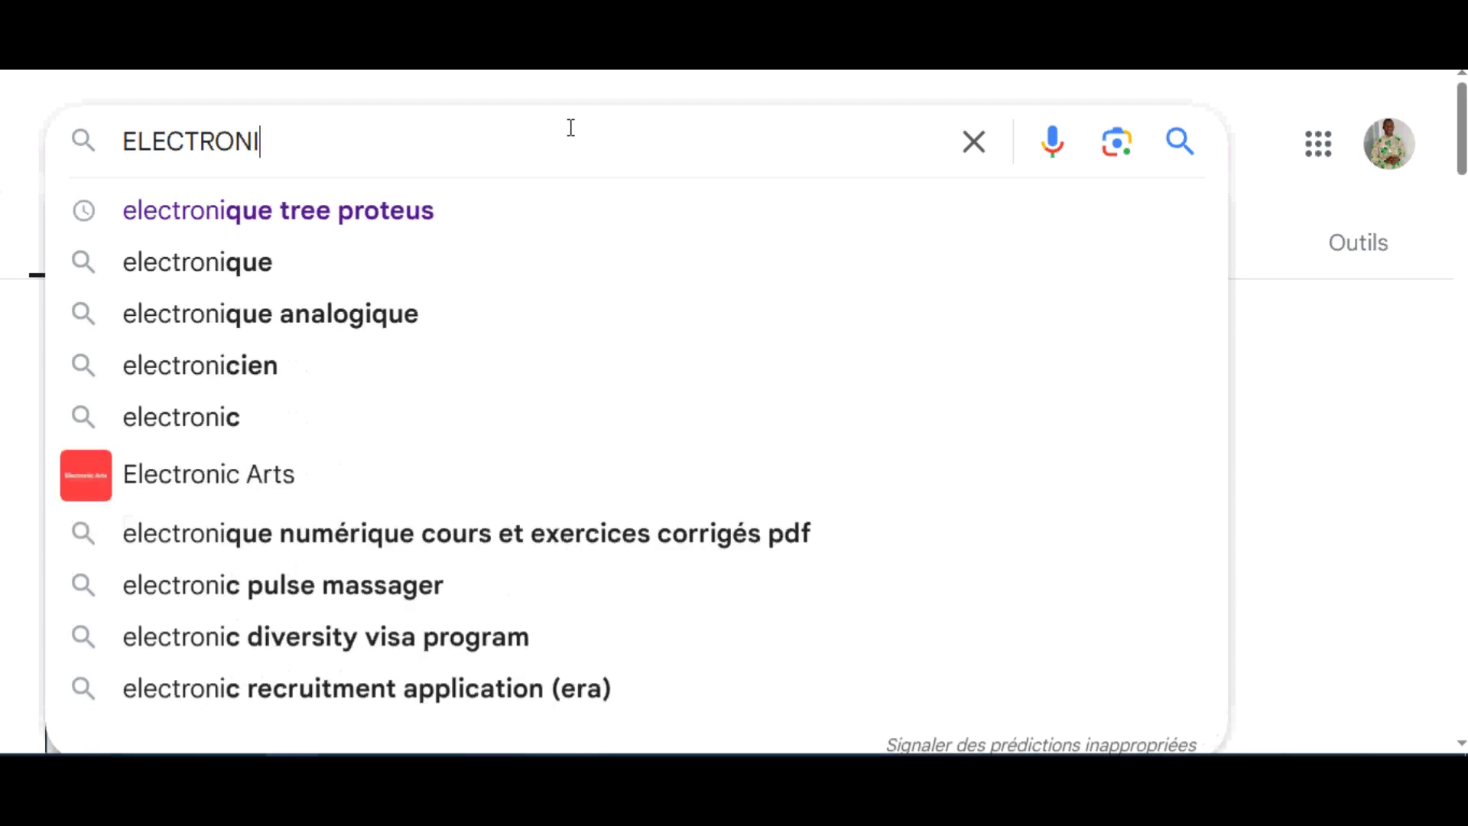
text(QUE TREE)
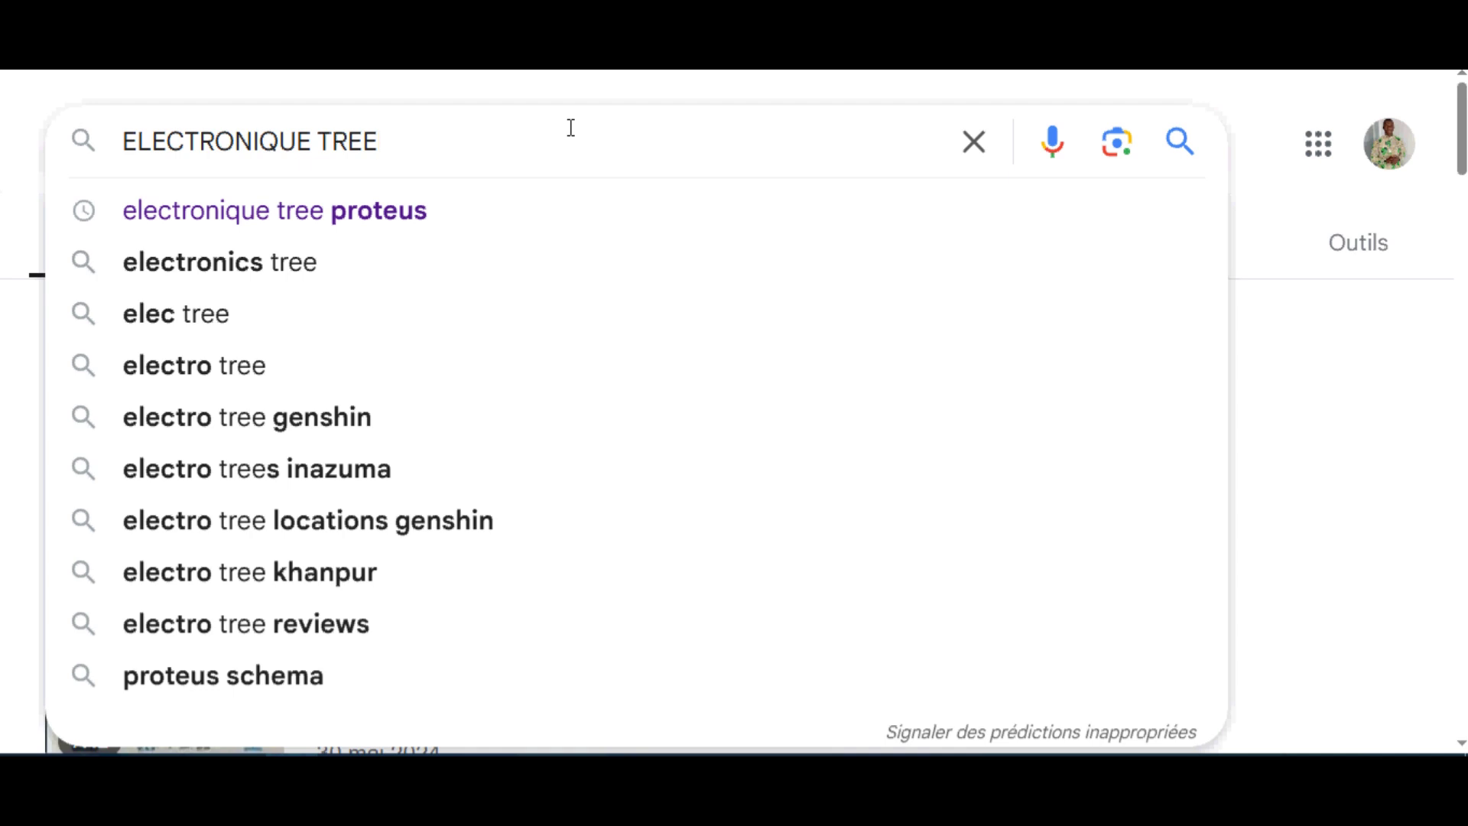
key(Return)
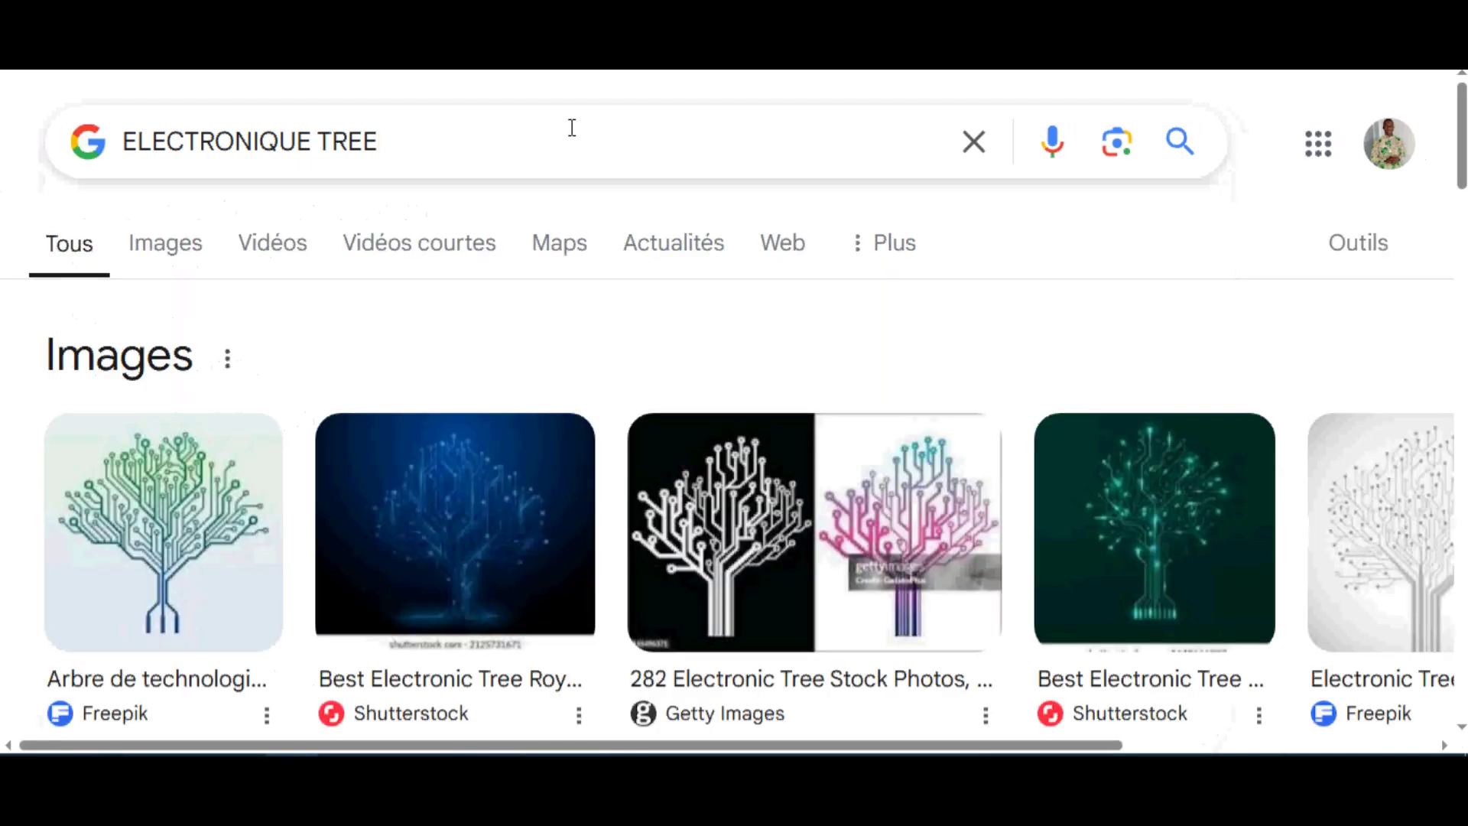
scroll(509, 289, down, 10)
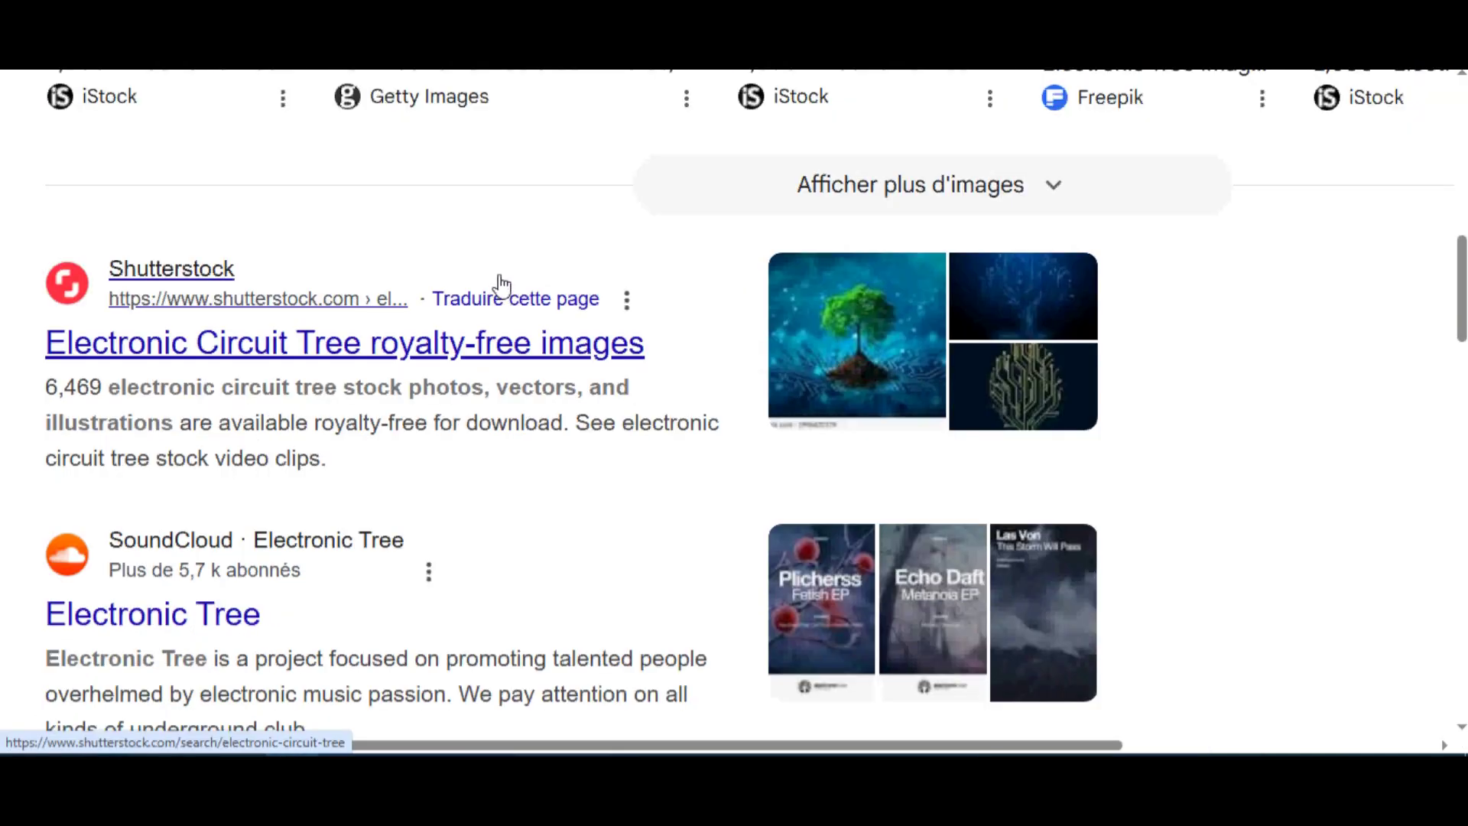
scroll(535, 229, up, 5)
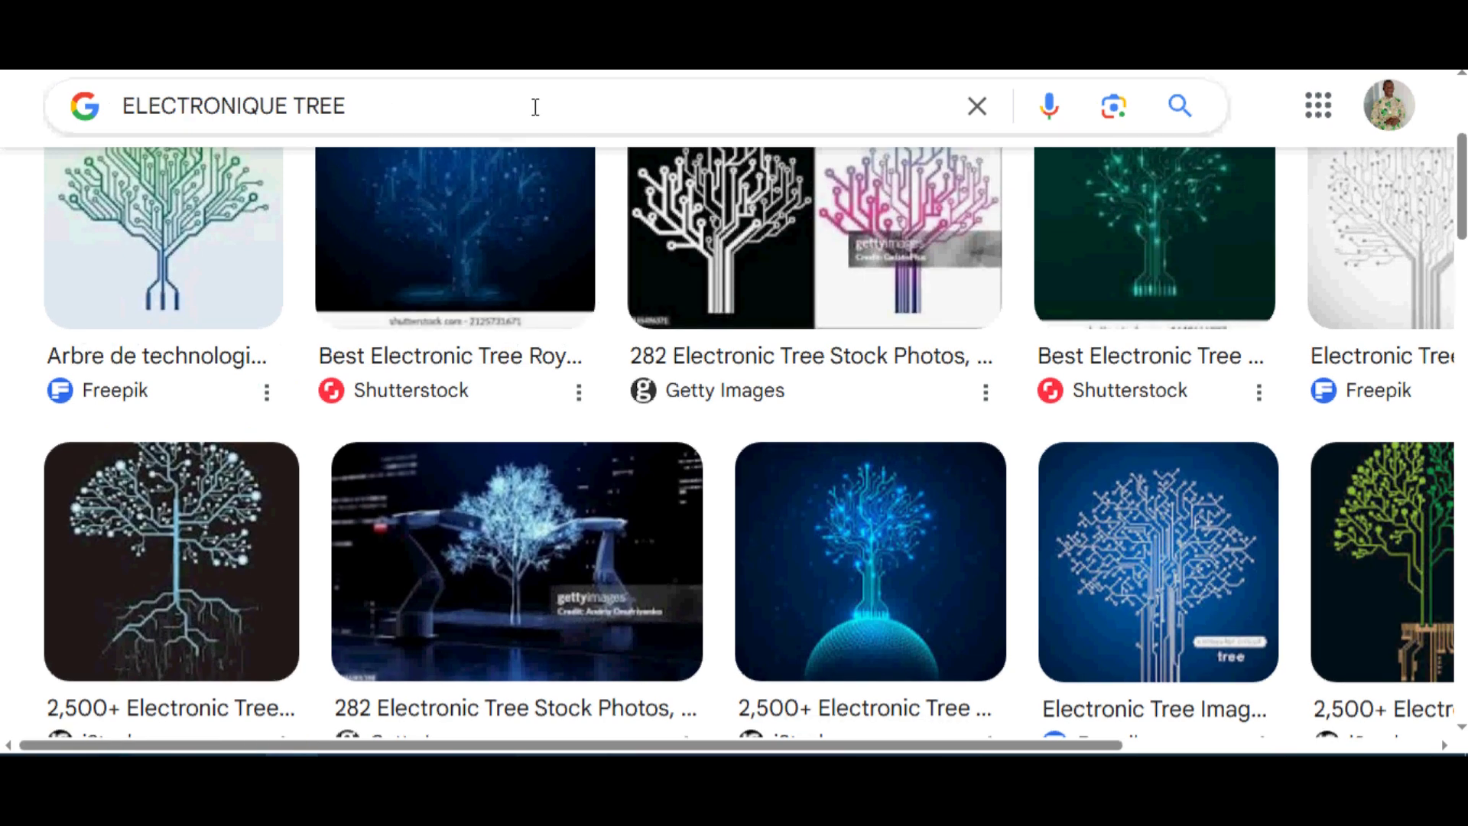
Refine the Google search to "electronique tree proteus" and open the Electronics Tree site's Proteus category
click(531, 107)
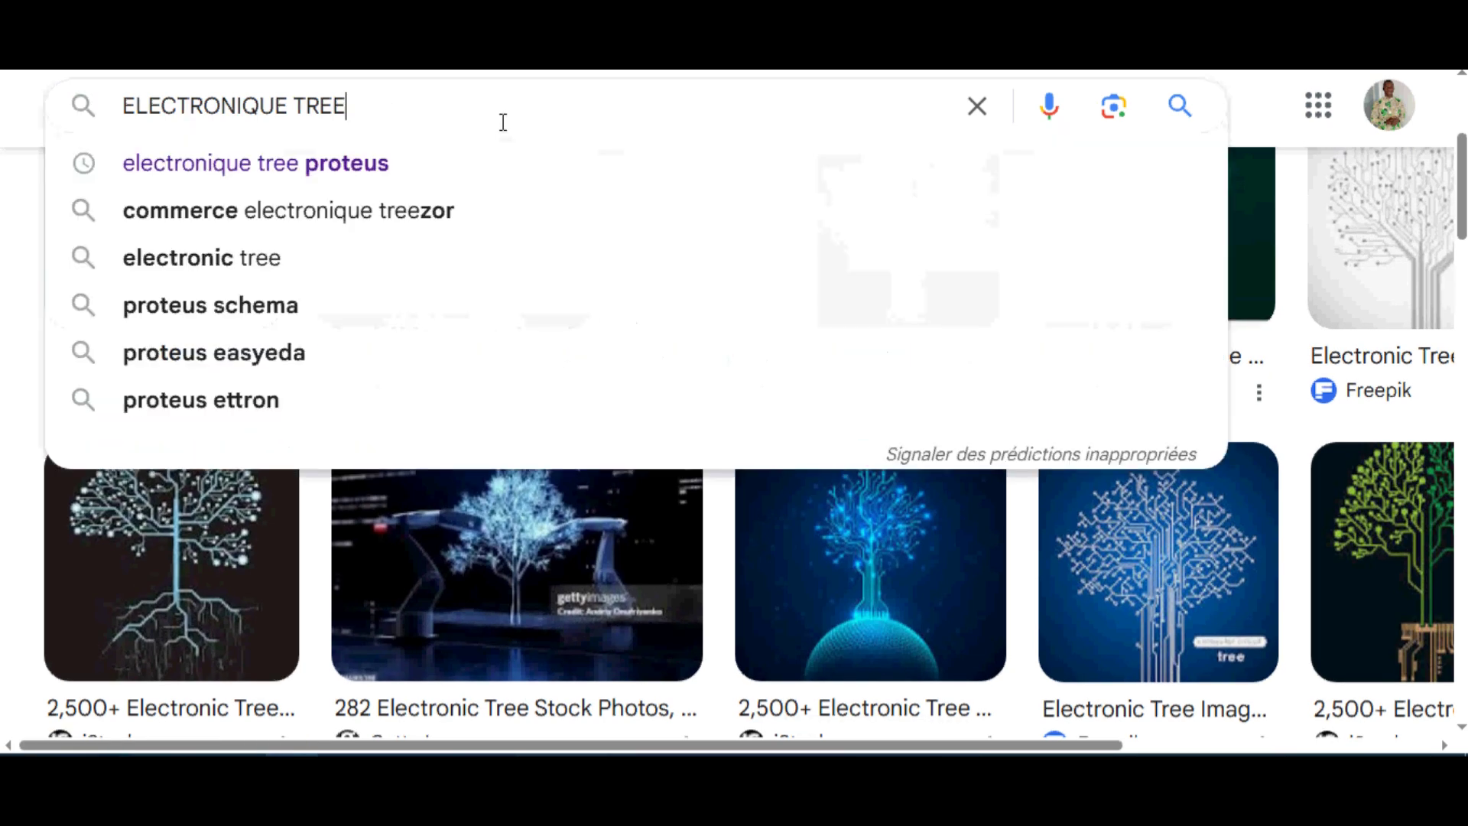
click(322, 175)
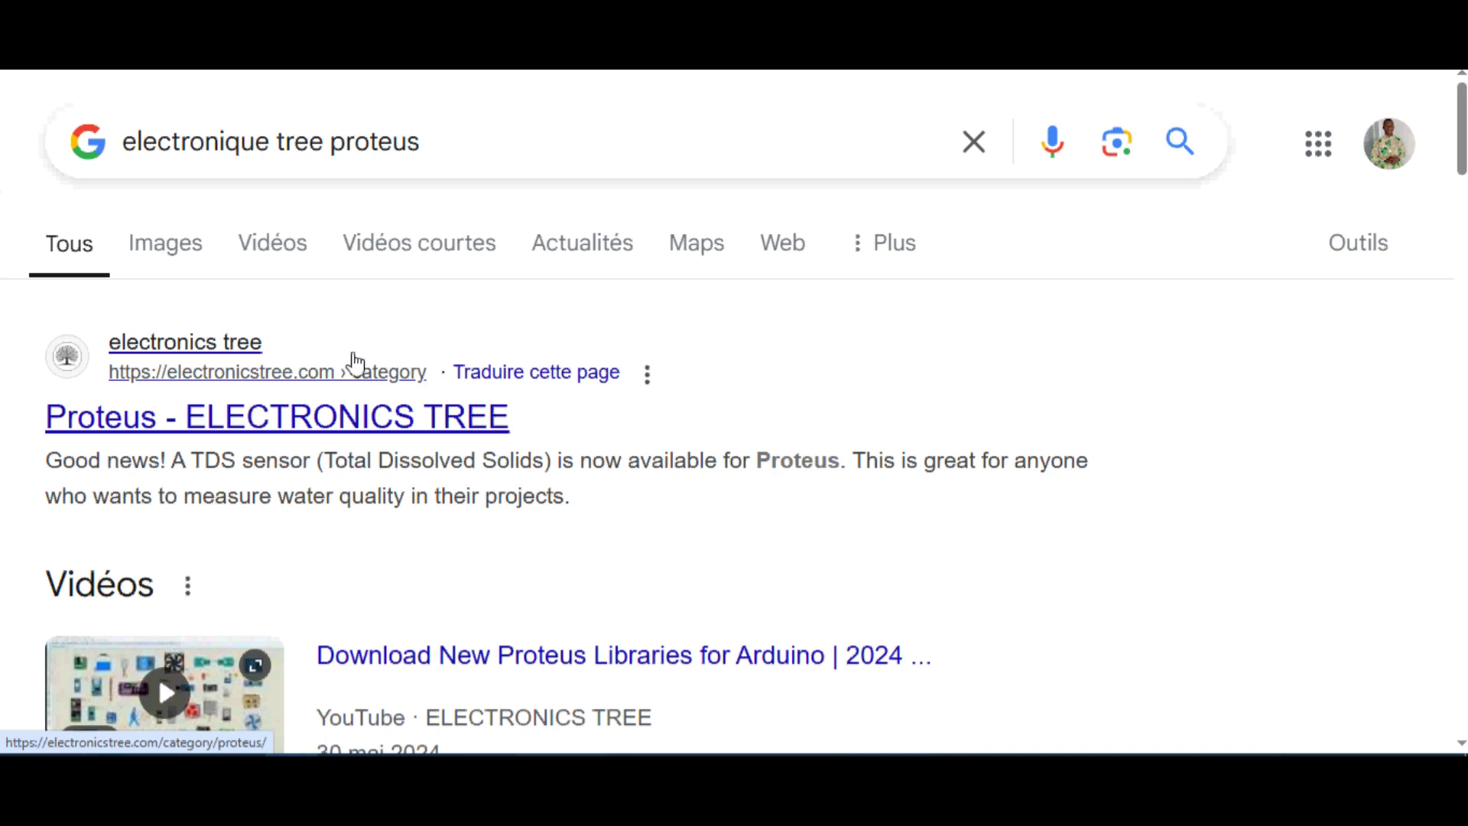
click(200, 417)
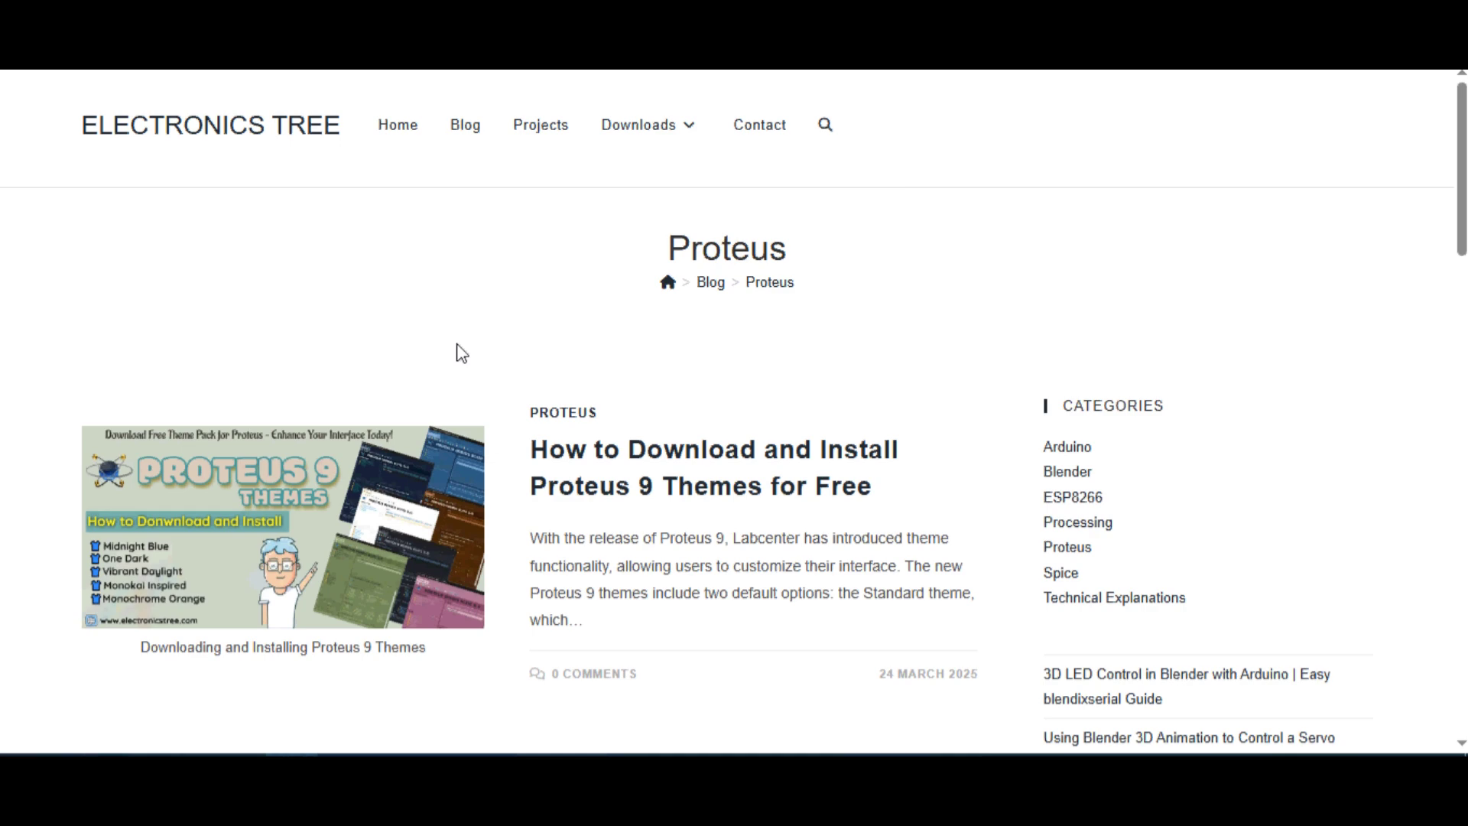
Look over the Proteus articles and open the site's Proteus Libraries download page
scroll(458, 352, down, 7)
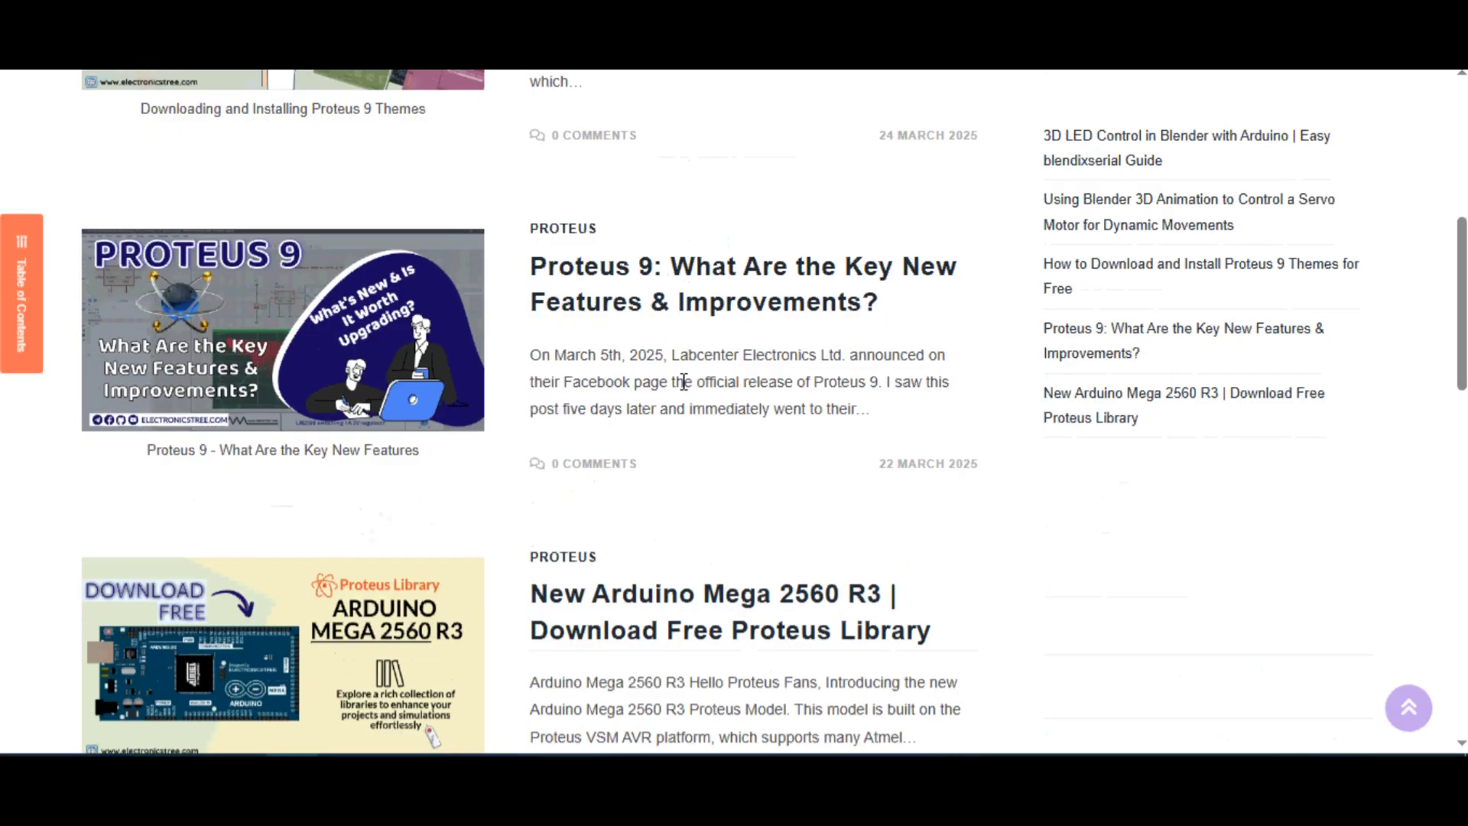
scroll(682, 382, up, 4)
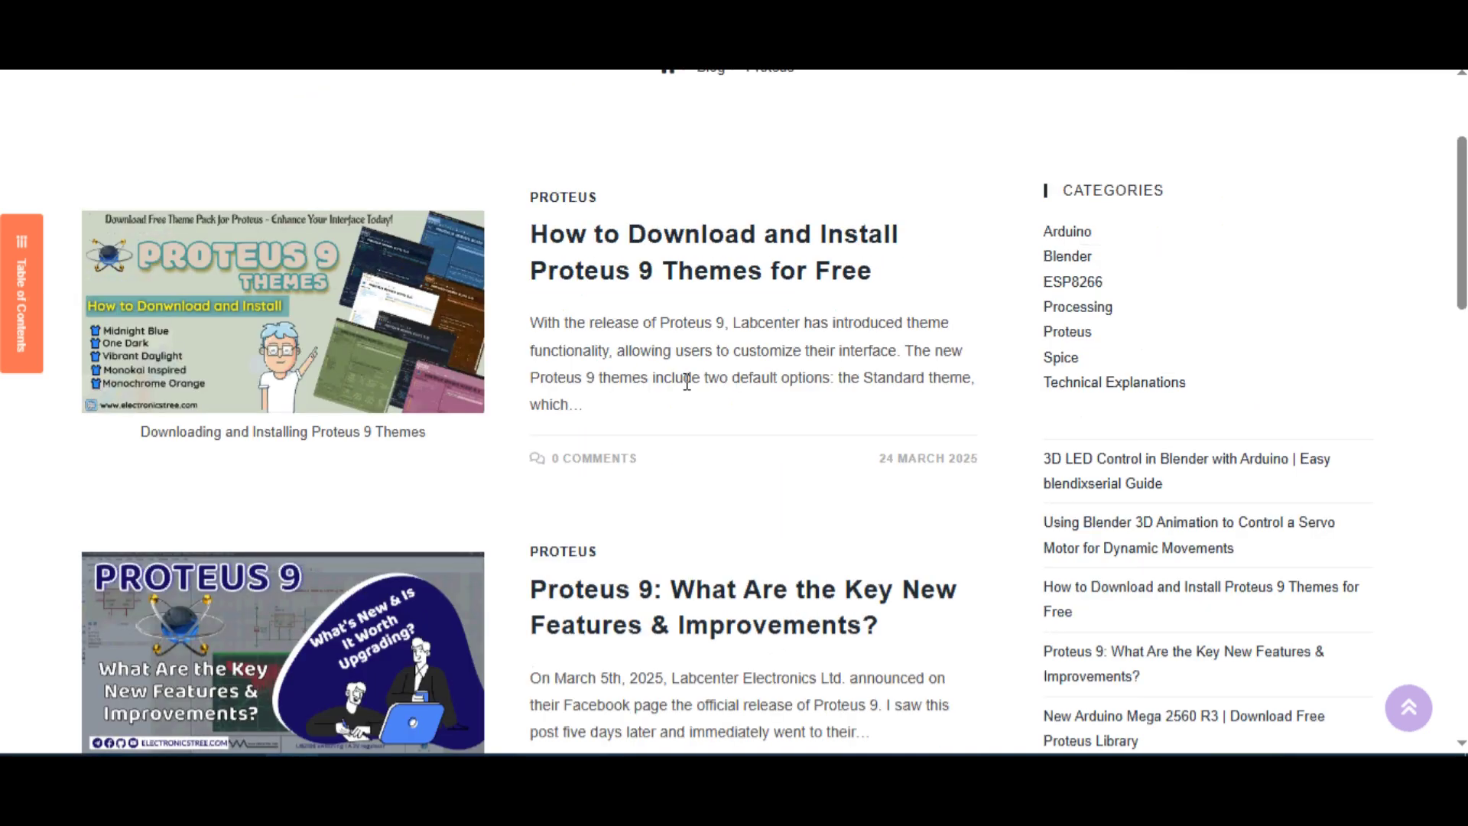
scroll(704, 374, up, 3)
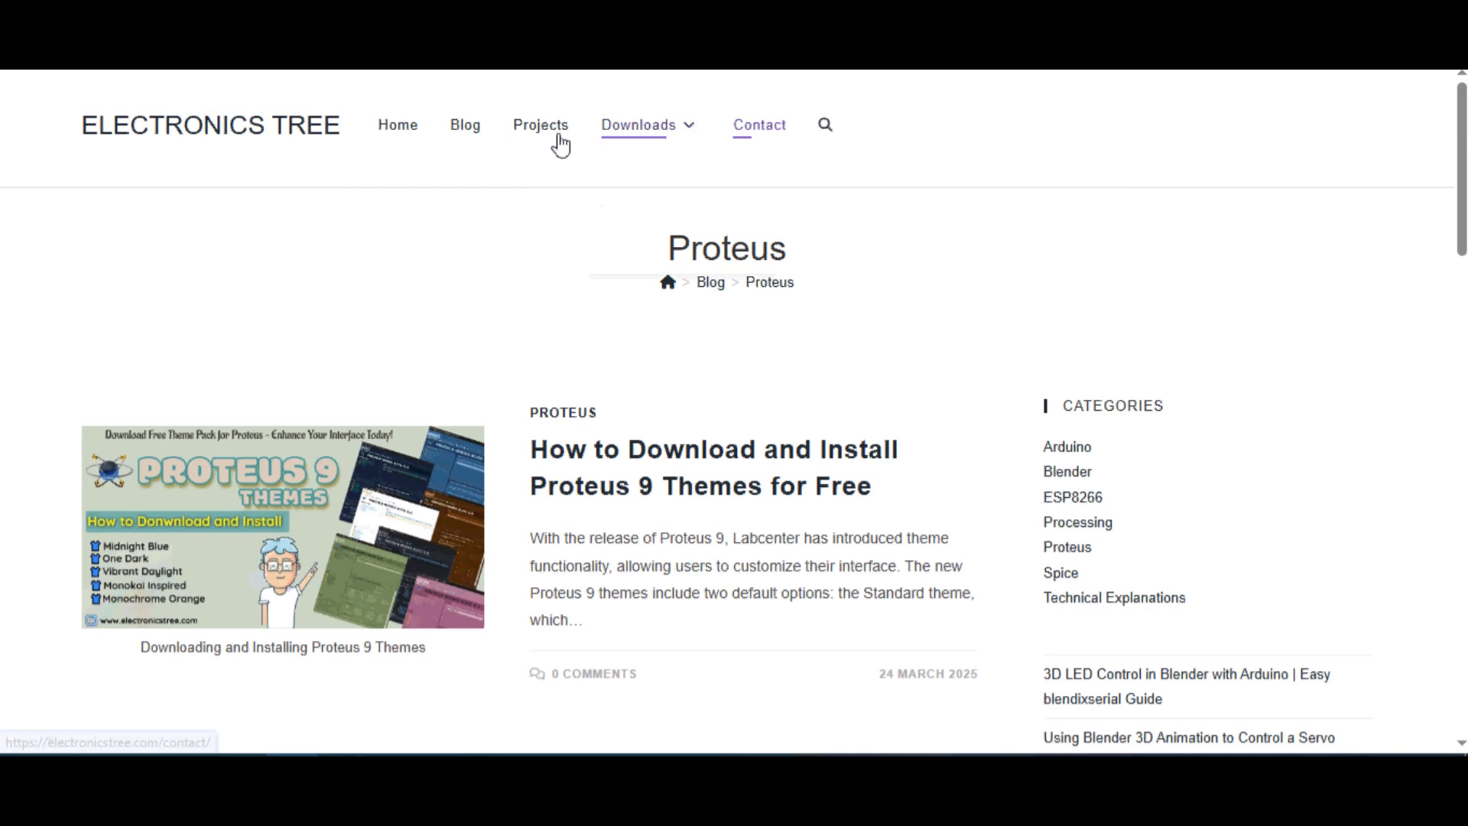
mouse_move(702, 141)
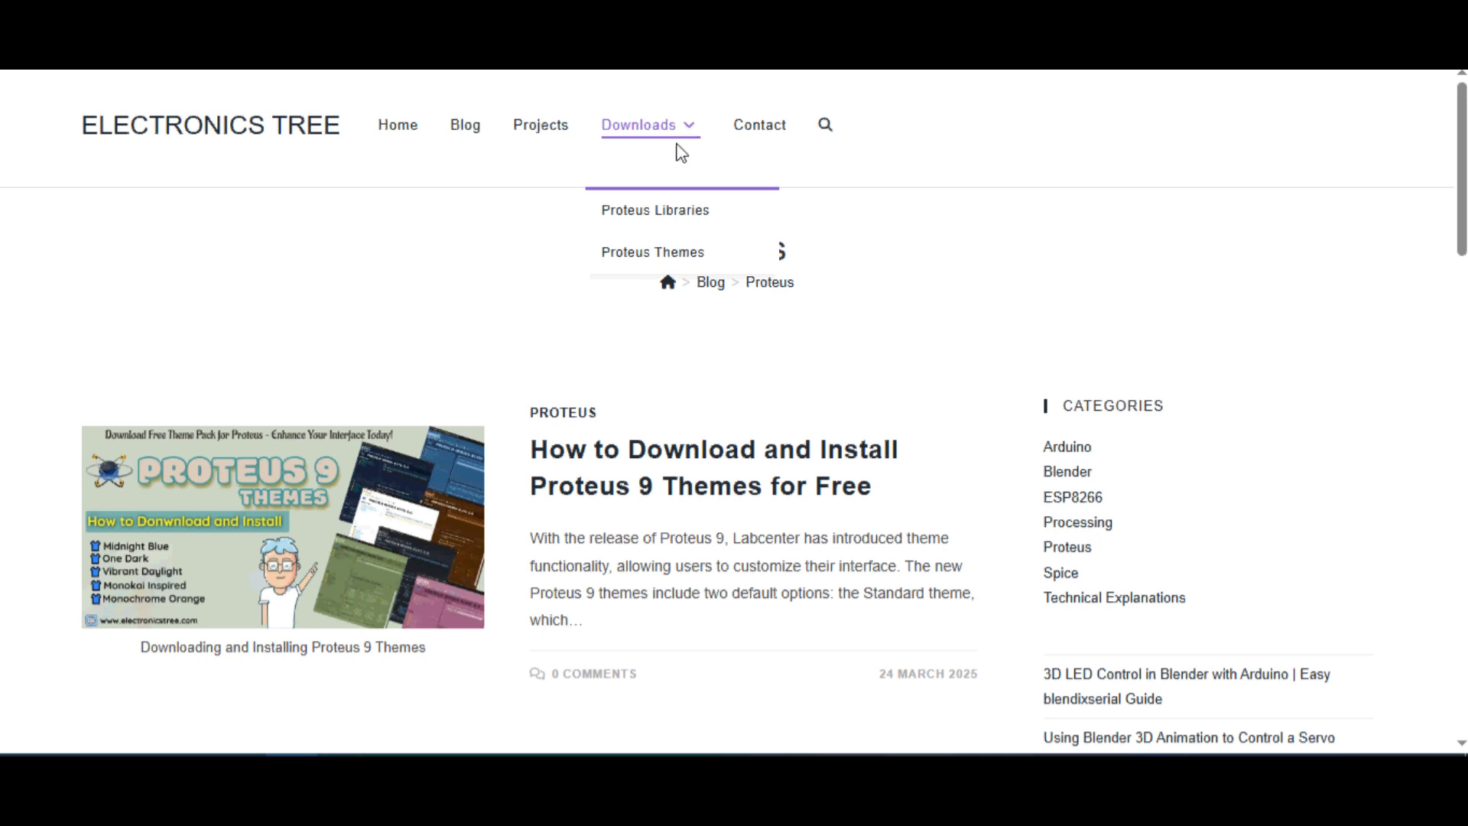
click(698, 212)
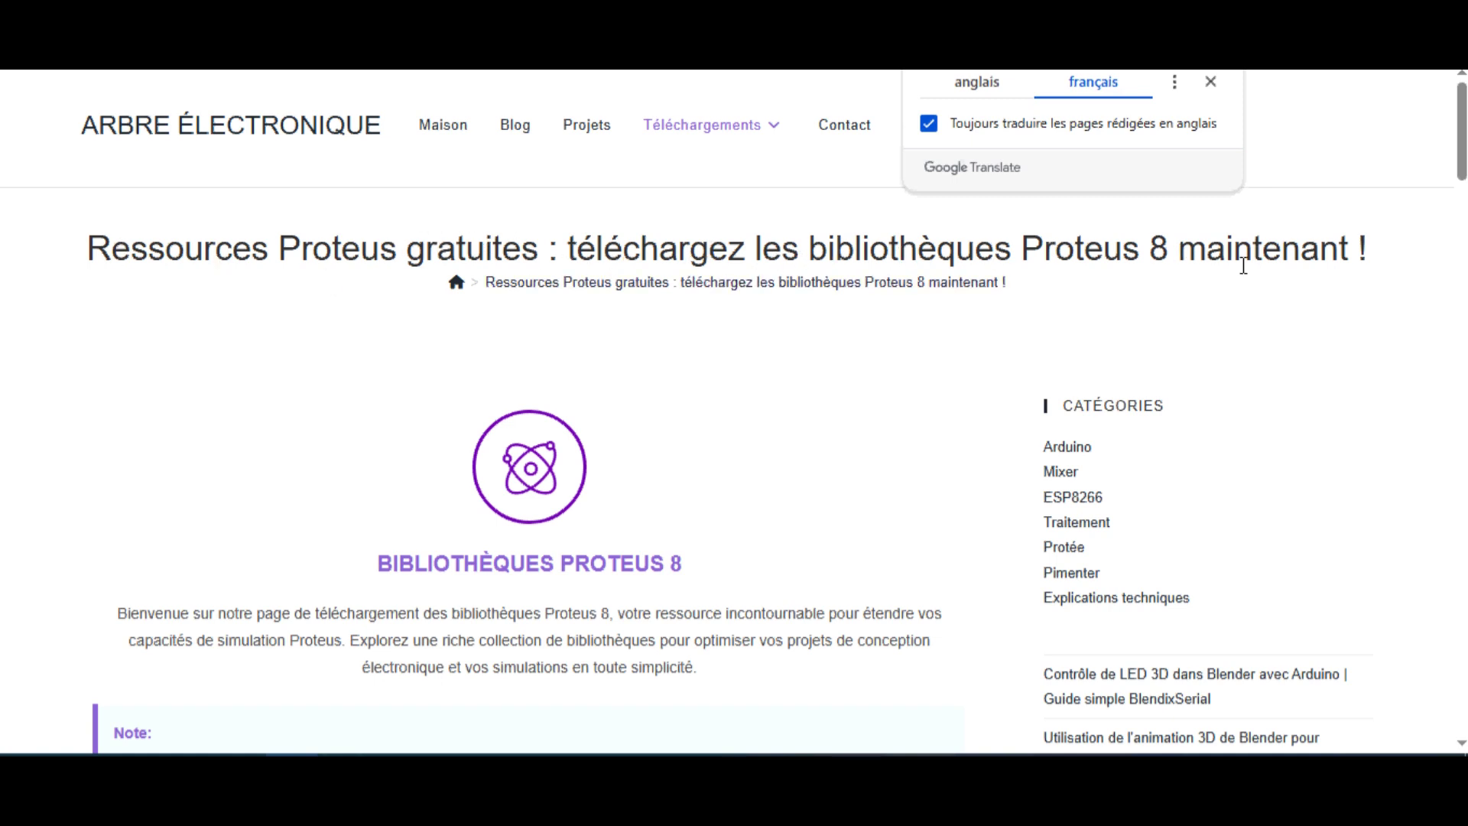
Examine the list of downloadable Proteus 8 libraries, from Arduino UNO R3 to the last module entries
scroll(595, 321, down, 3)
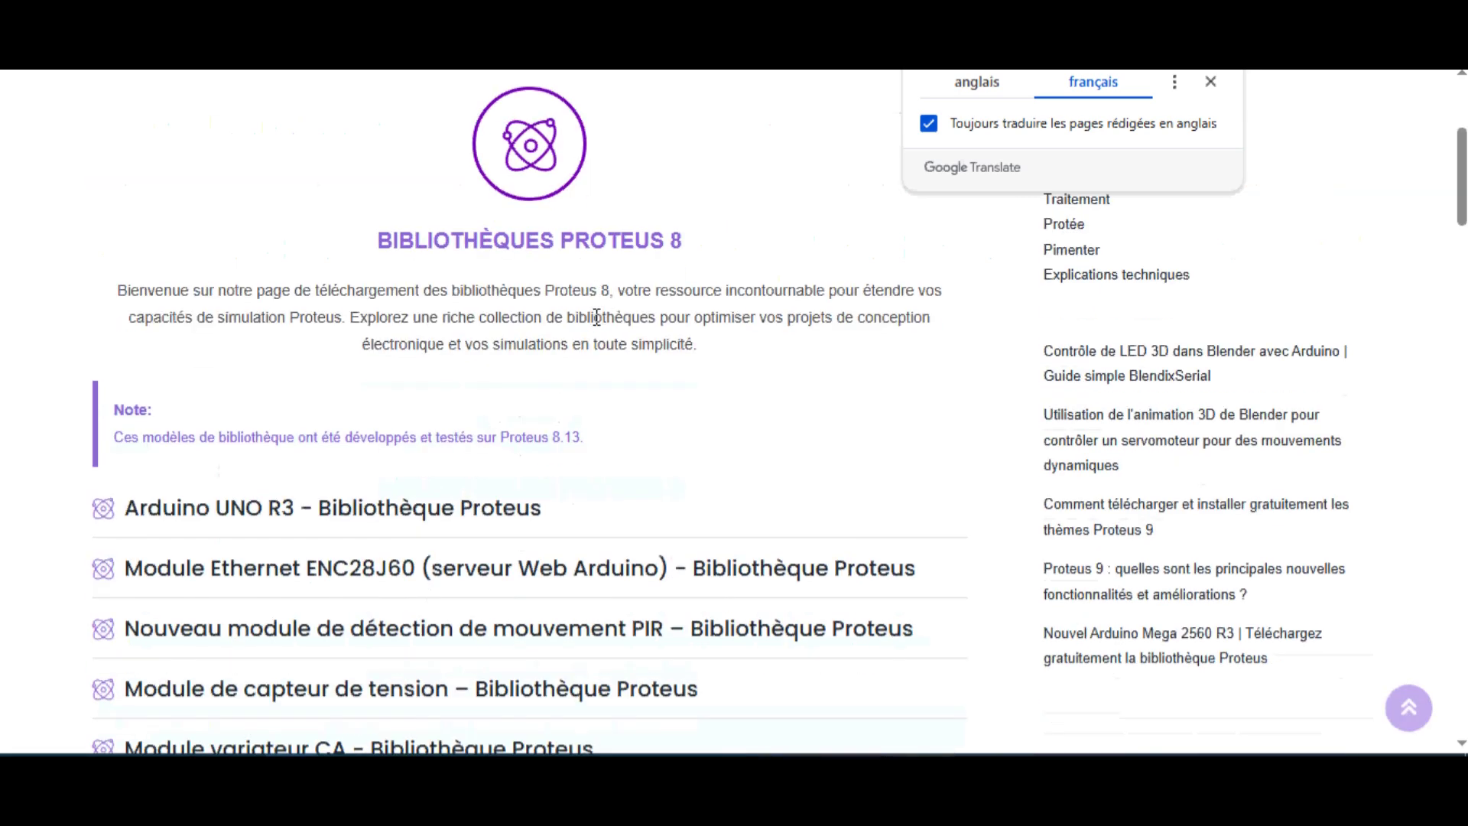
scroll(596, 316, down, 3)
scroll(597, 317, down, 2)
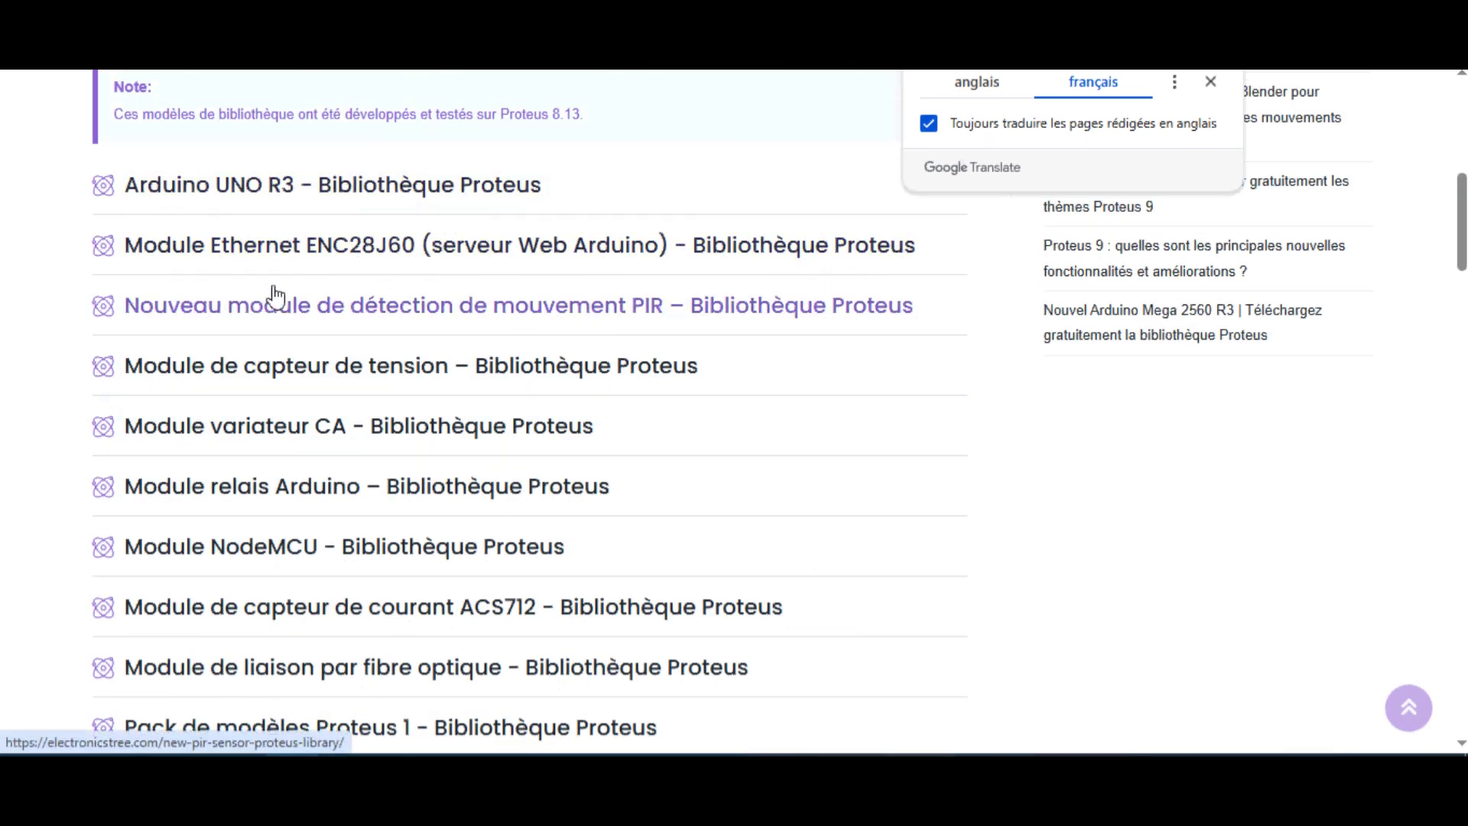
scroll(329, 413, down, 3)
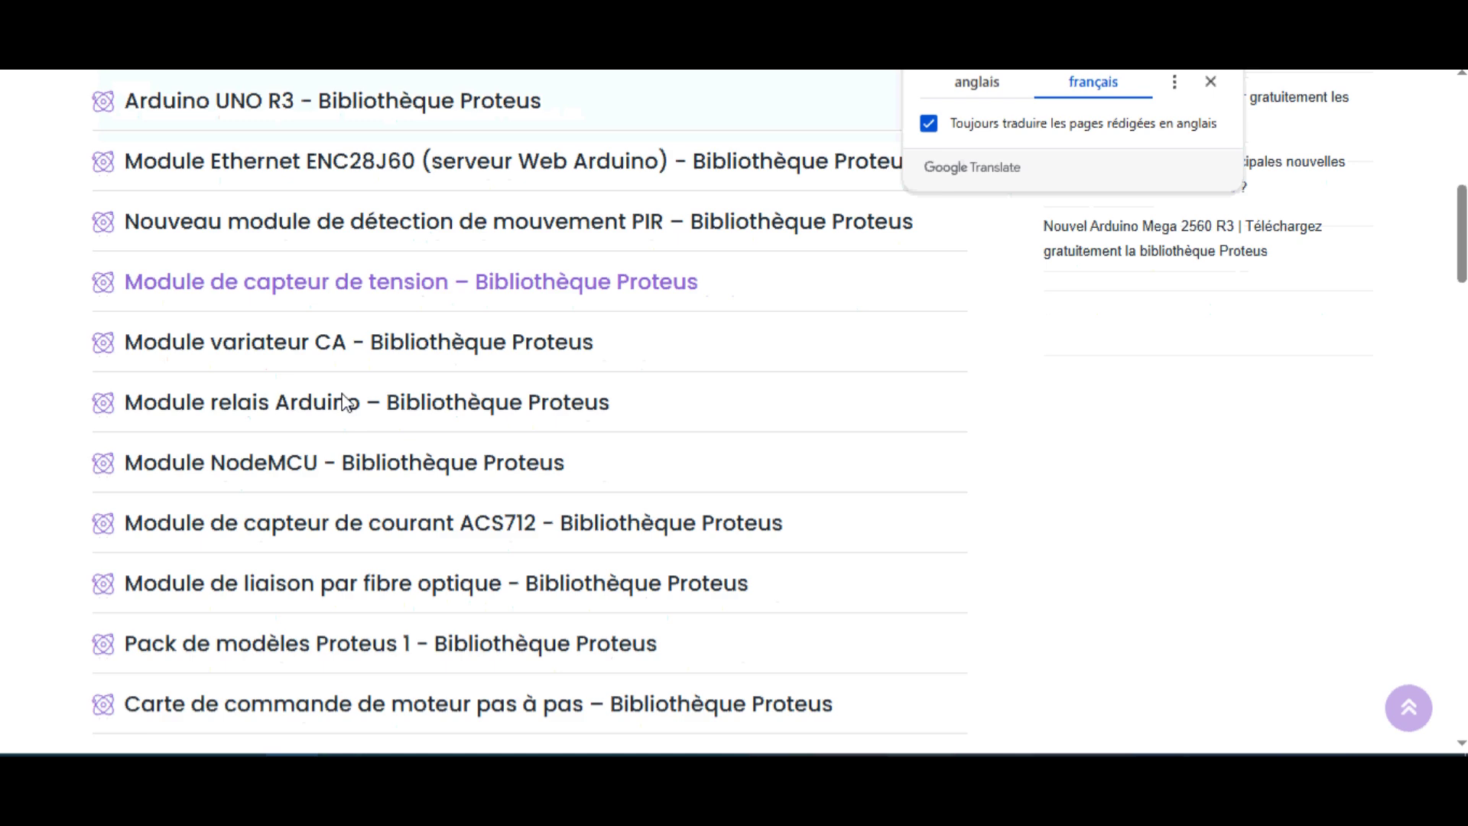
scroll(345, 403, down, 3)
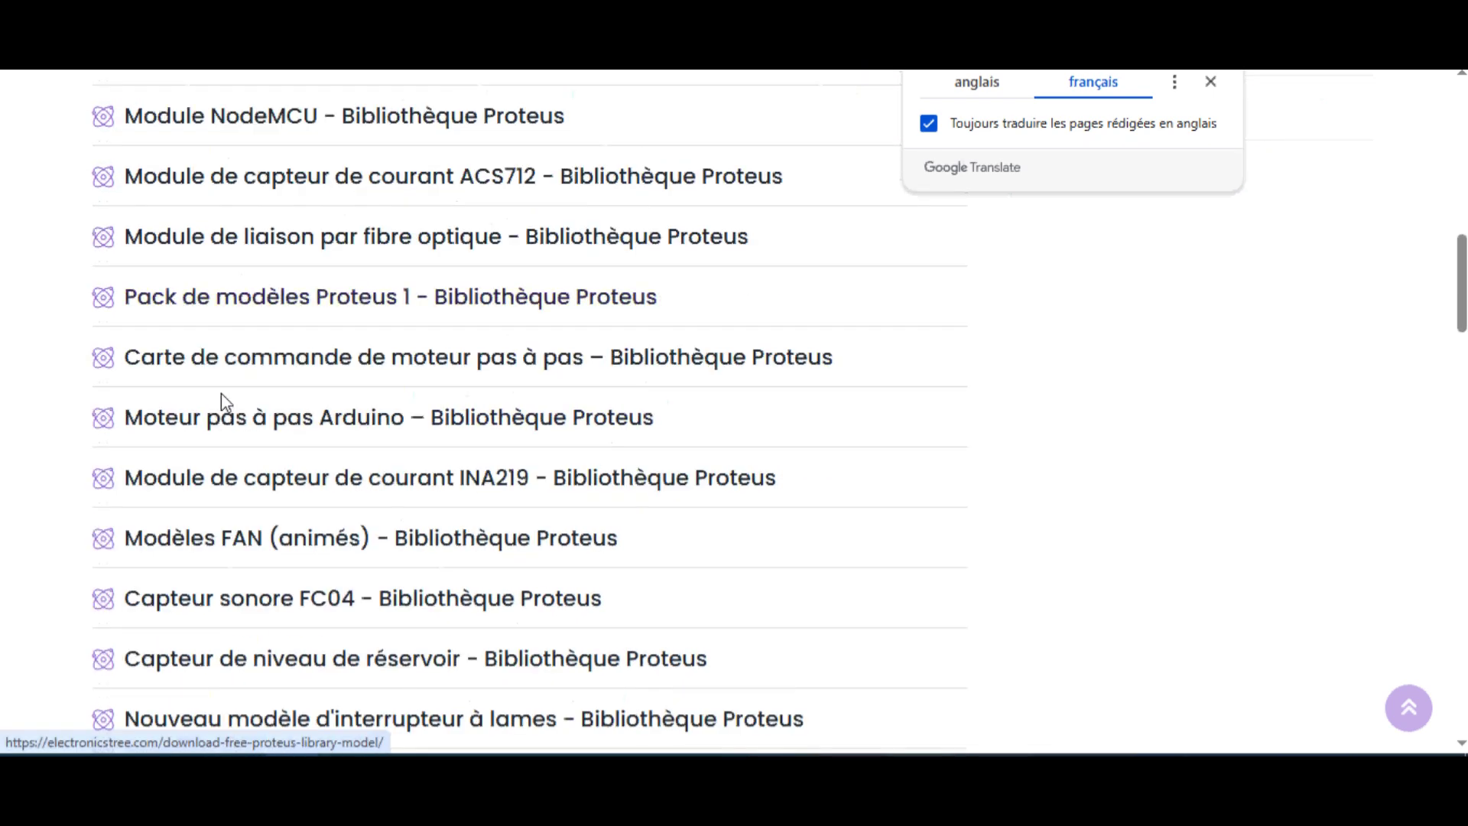
scroll(222, 398, down, 5)
scroll(230, 409, down, 3)
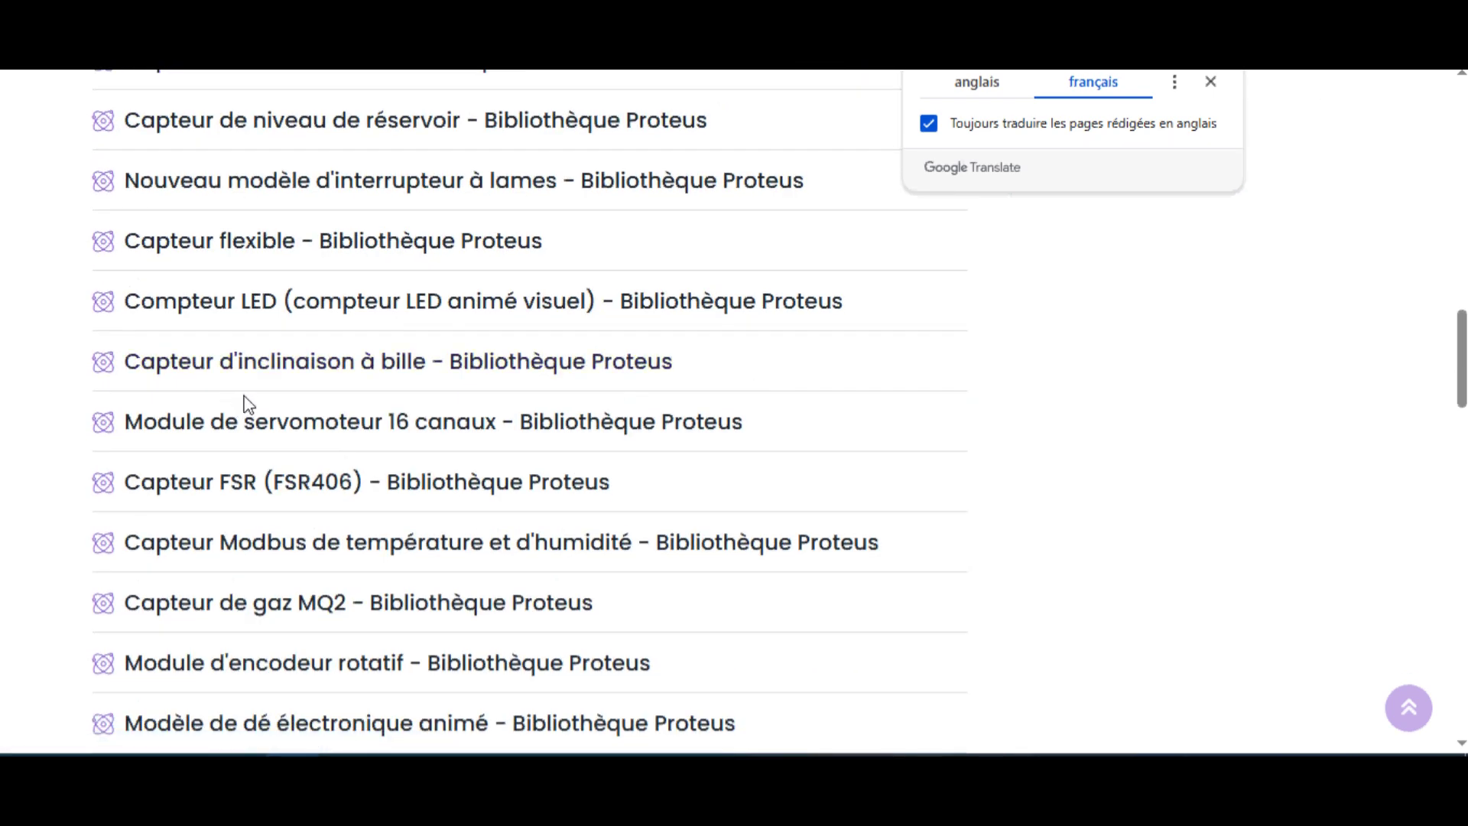
scroll(252, 404, down, 3)
scroll(264, 406, down, 3)
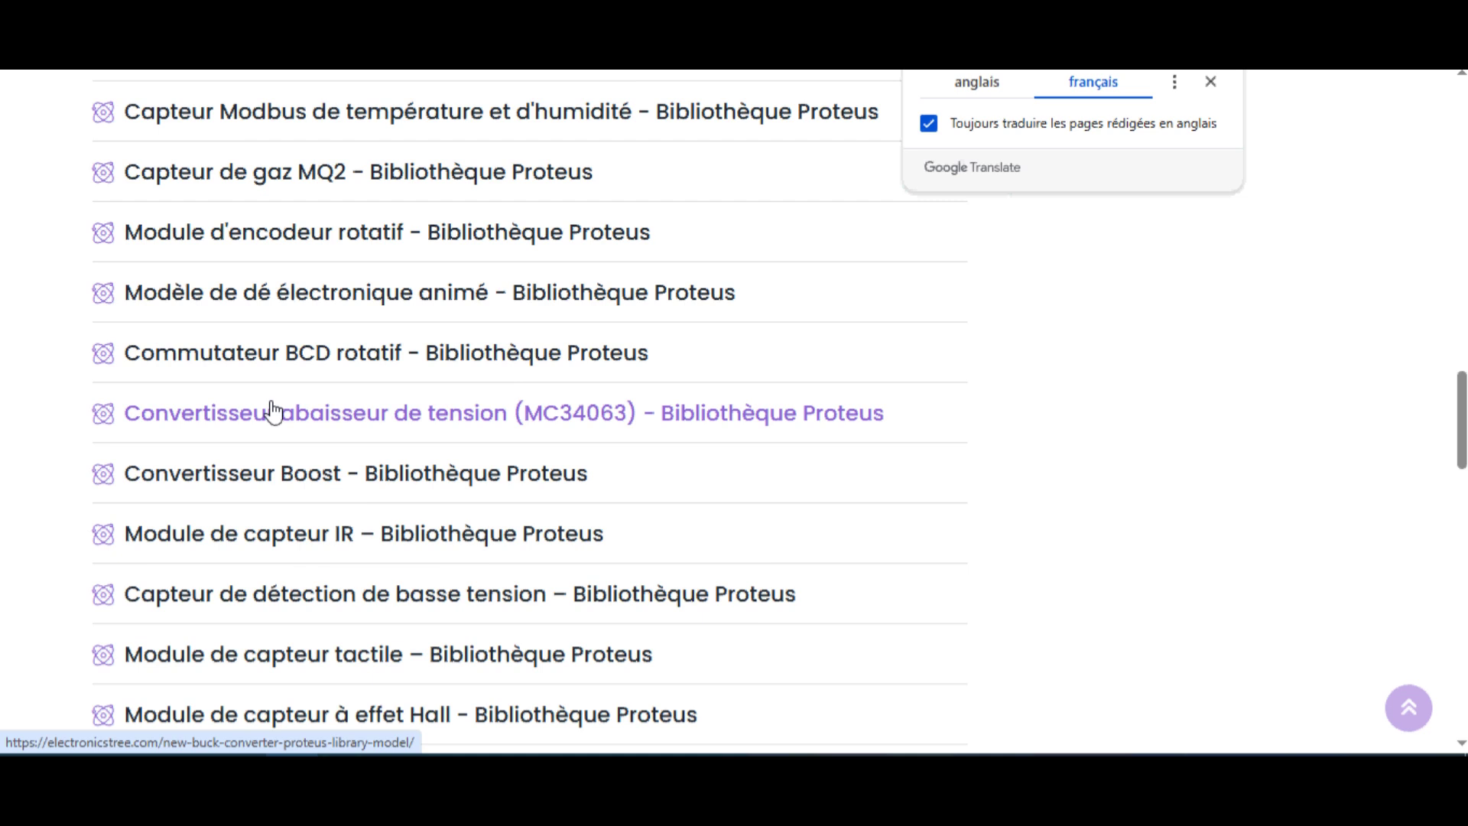
scroll(272, 412, down, 10)
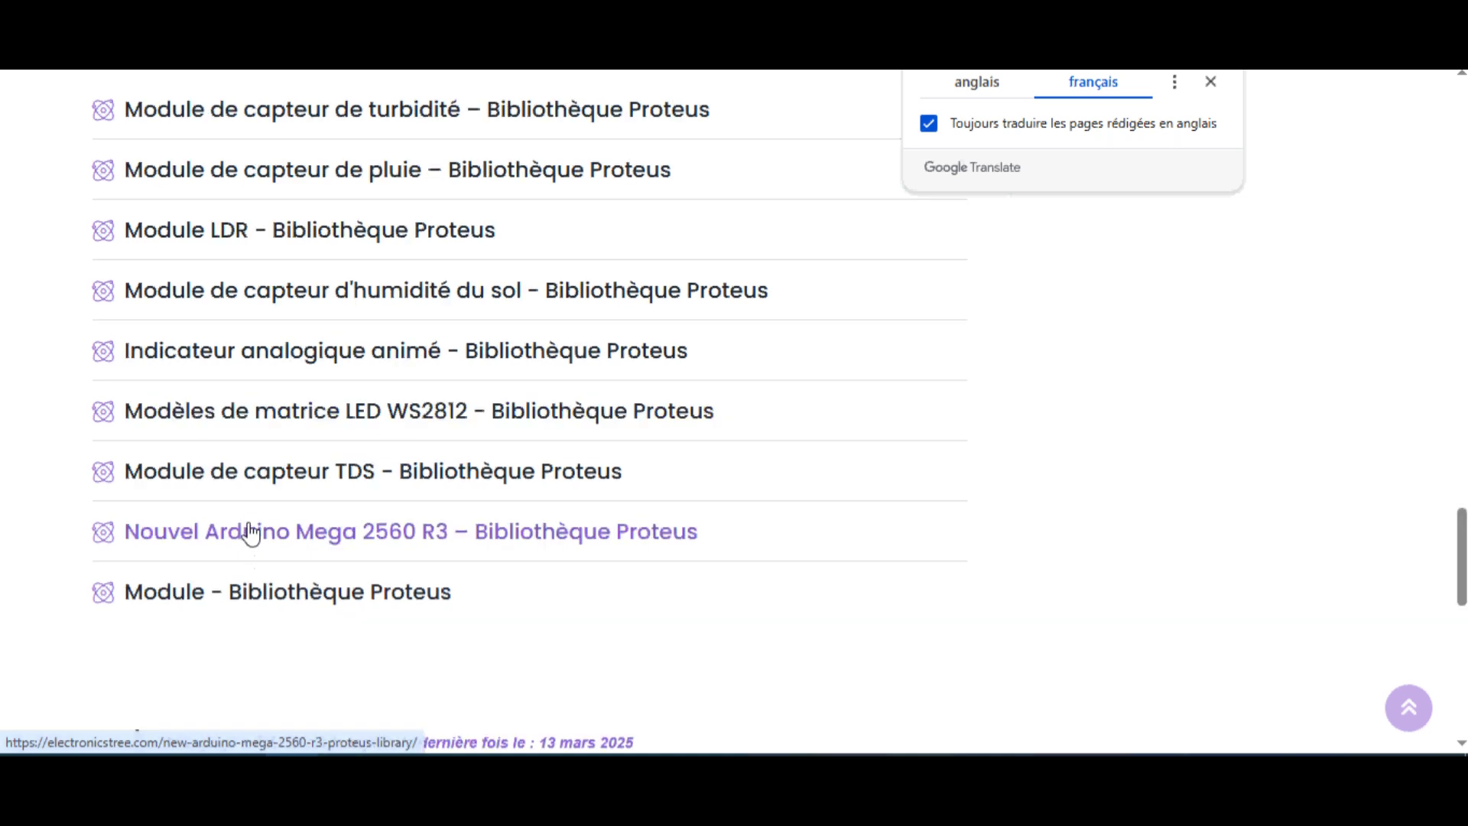
Open the animated analog indicator library entry, the New Analog Gauge Meter Proteus 8 Library page
click(211, 361)
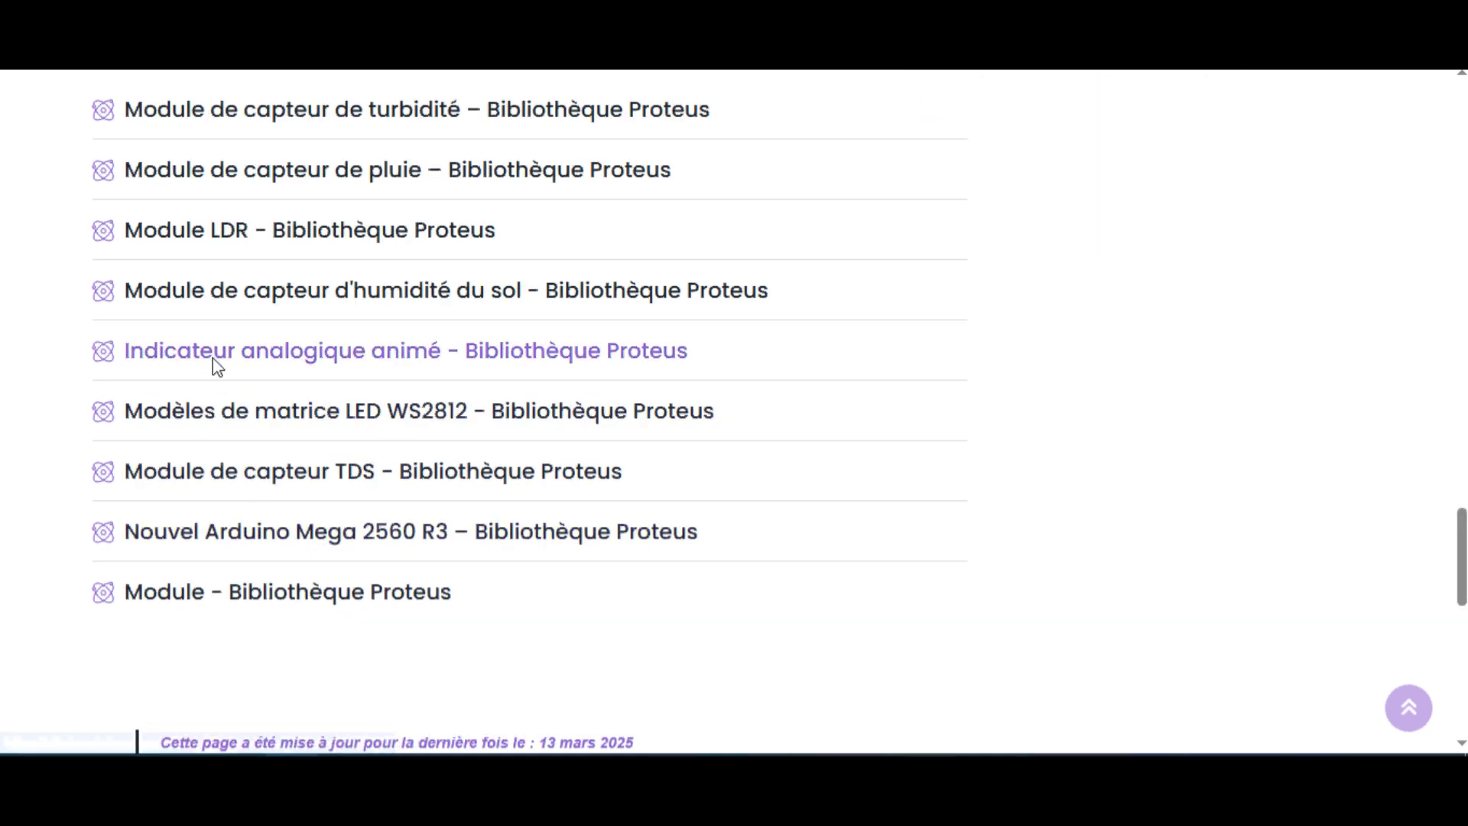
scroll(390, 453, down, 2)
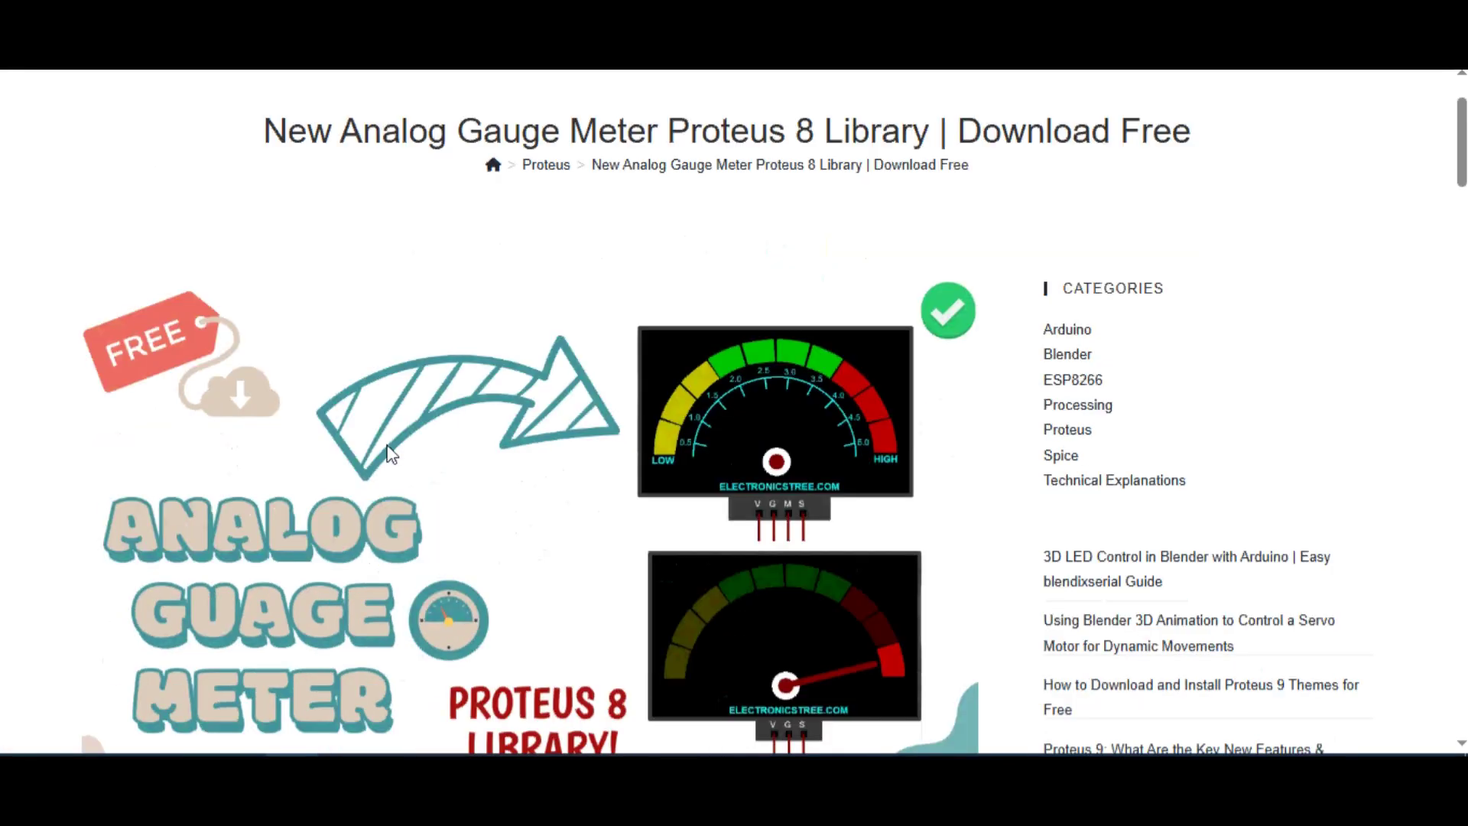
scroll(390, 452, down, 3)
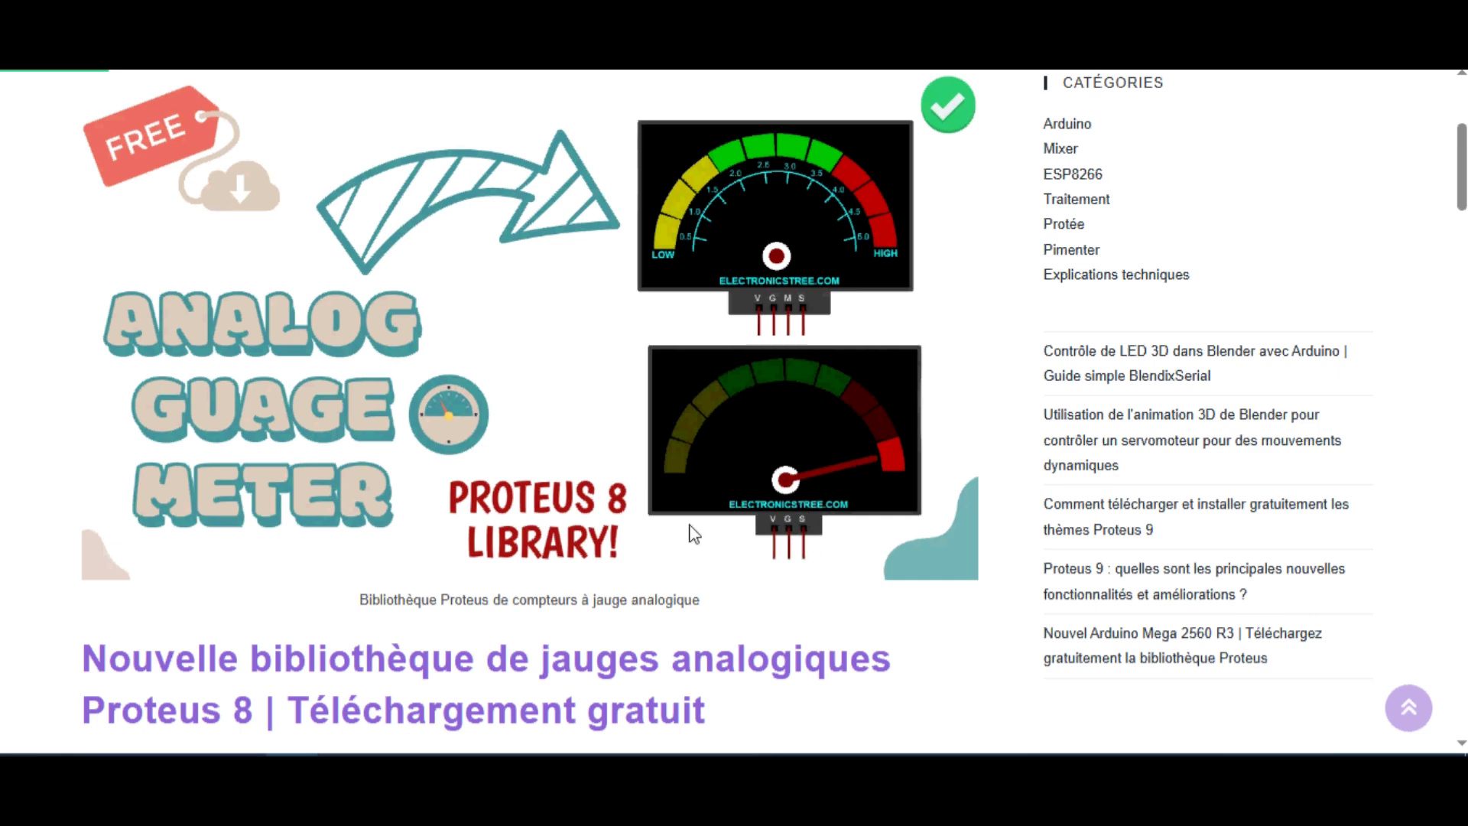
Examine the article's two analog gauge meter models, the usage notes and the animated potentiometer simulation
scroll(688, 535, down, 3)
scroll(676, 539, up, 5)
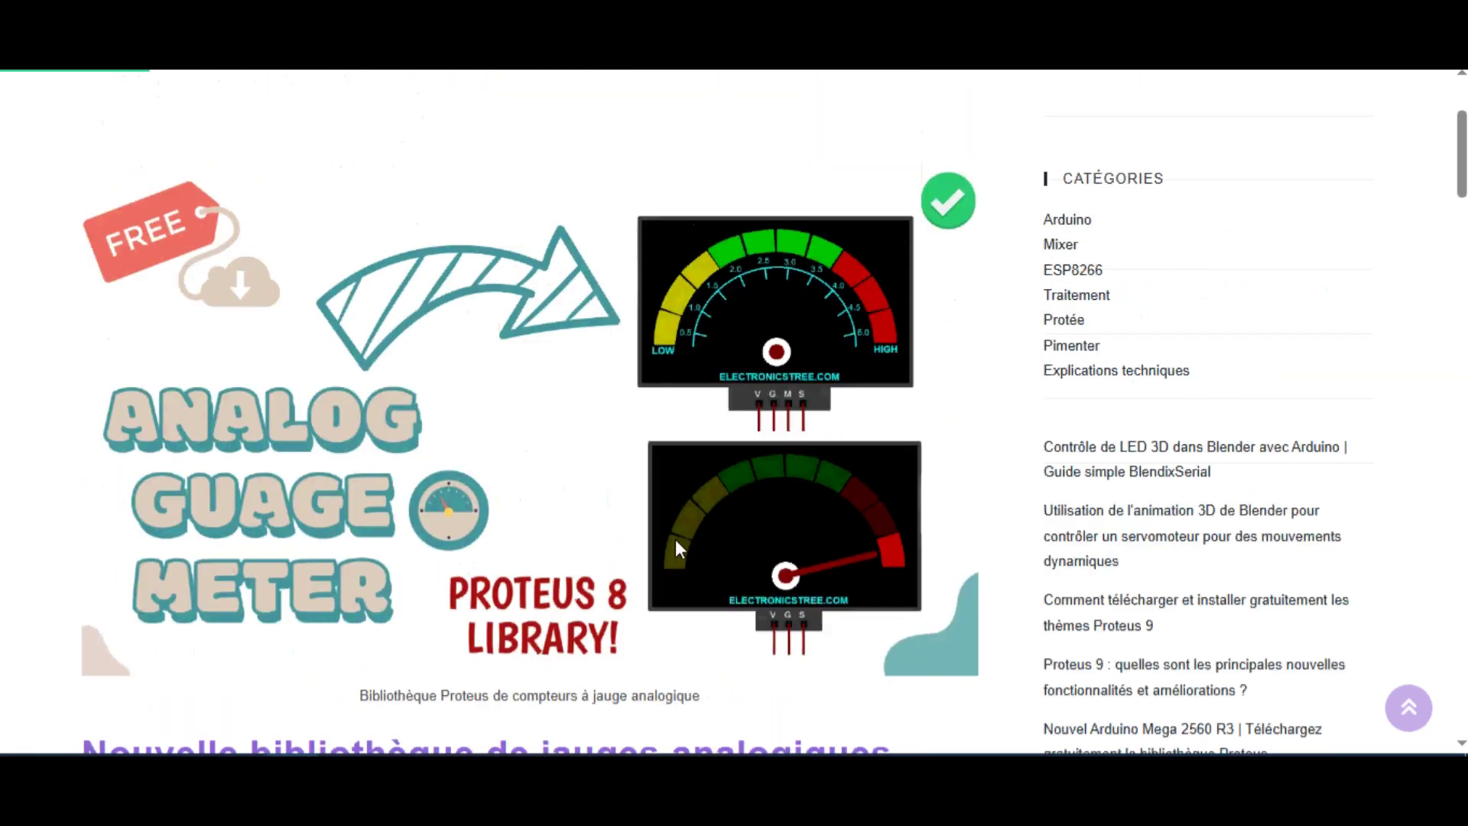
scroll(675, 538, down, 9)
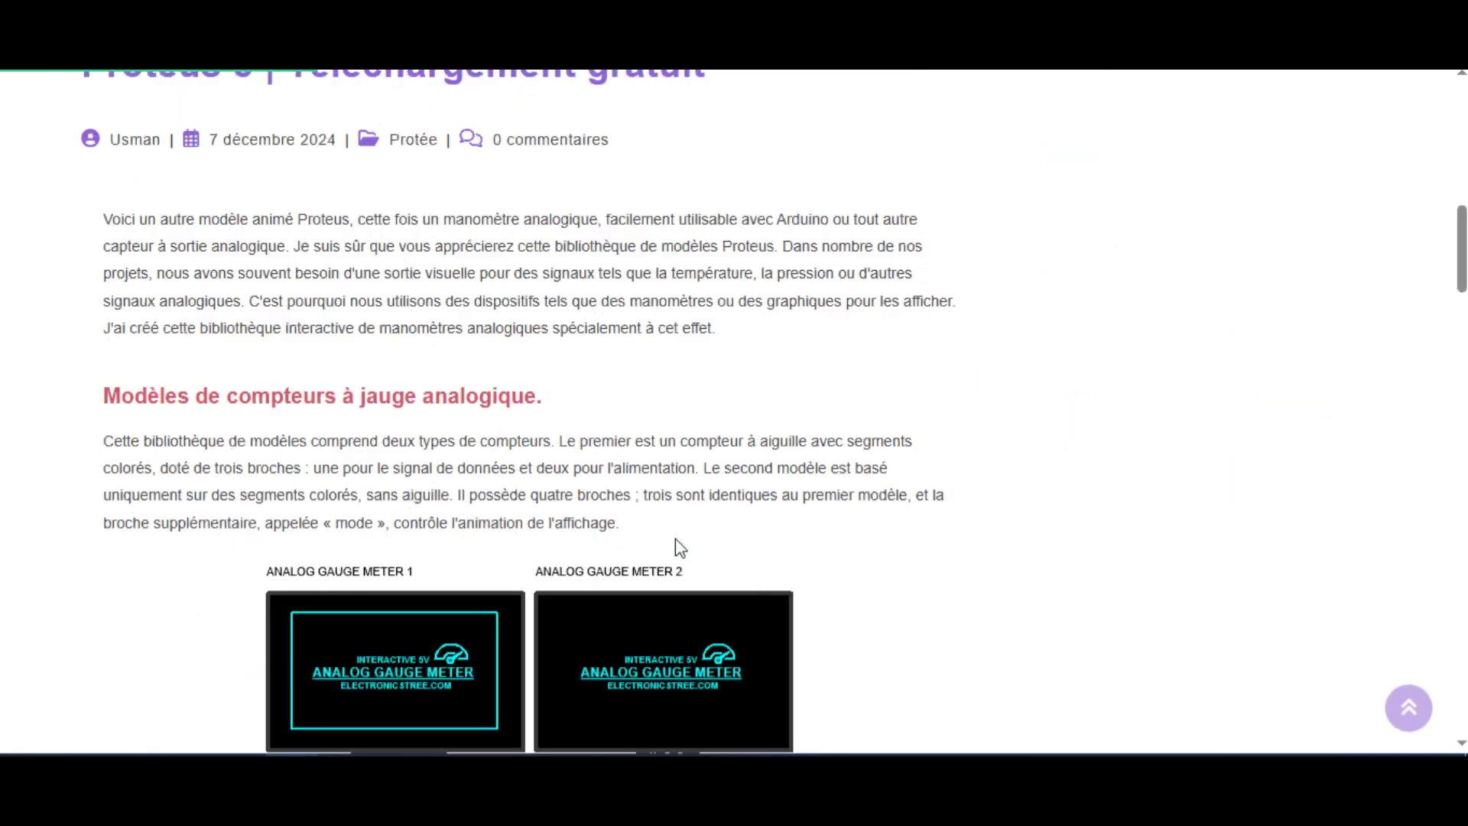
scroll(675, 538, up, 3)
scroll(676, 538, down, 10)
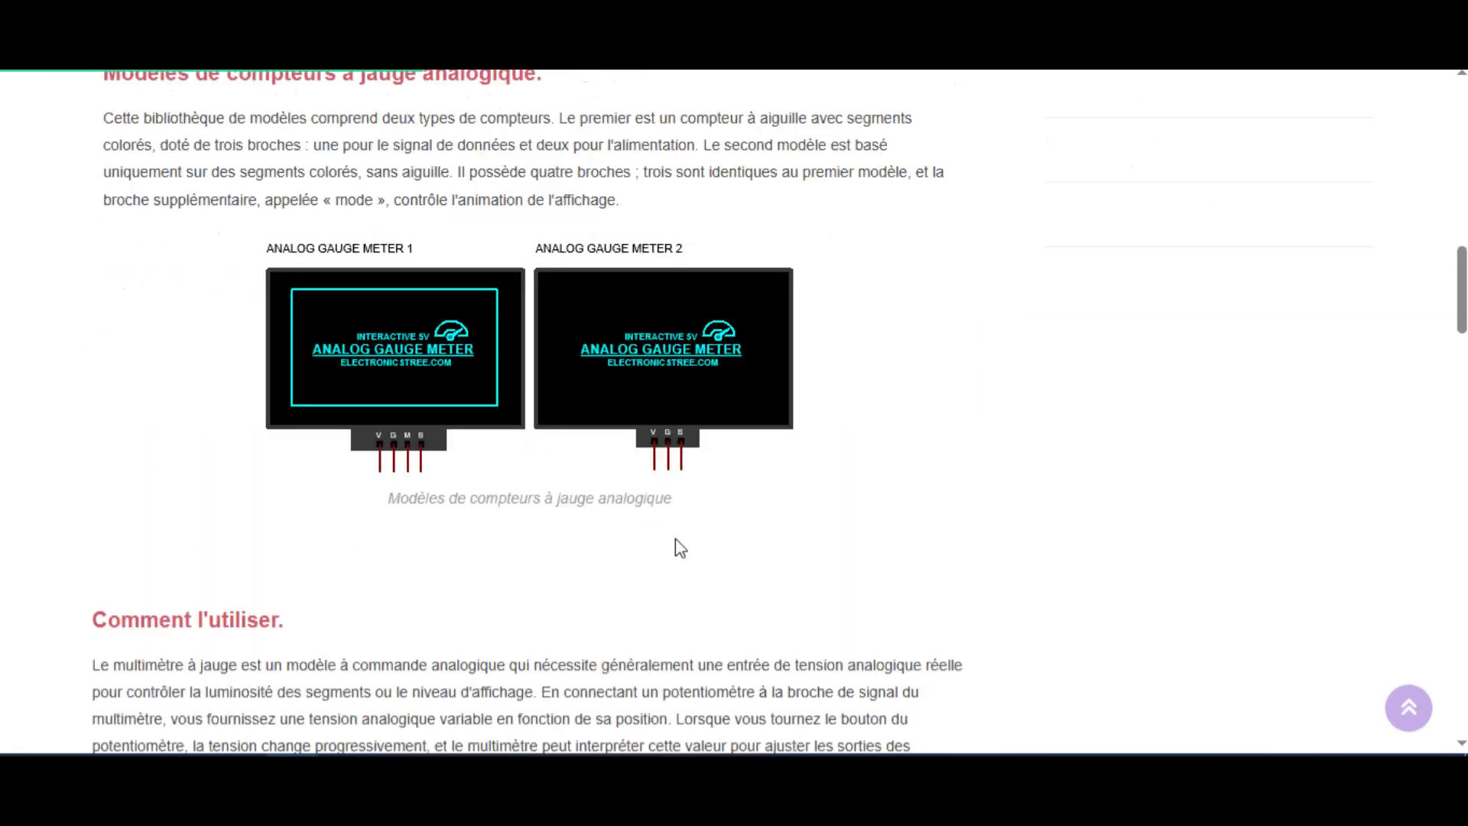
scroll(674, 547, down, 8)
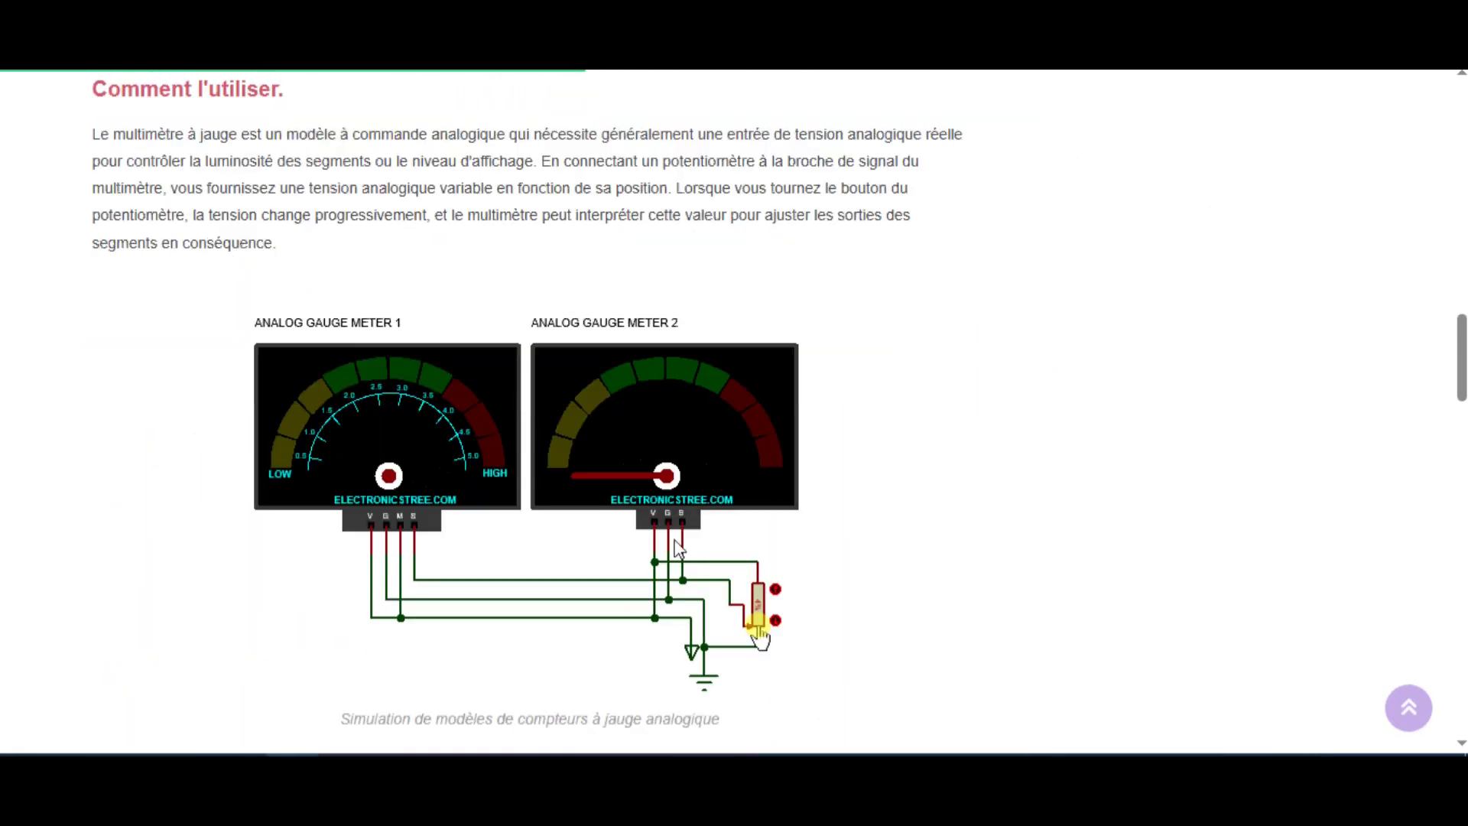
scroll(673, 505, down, 2)
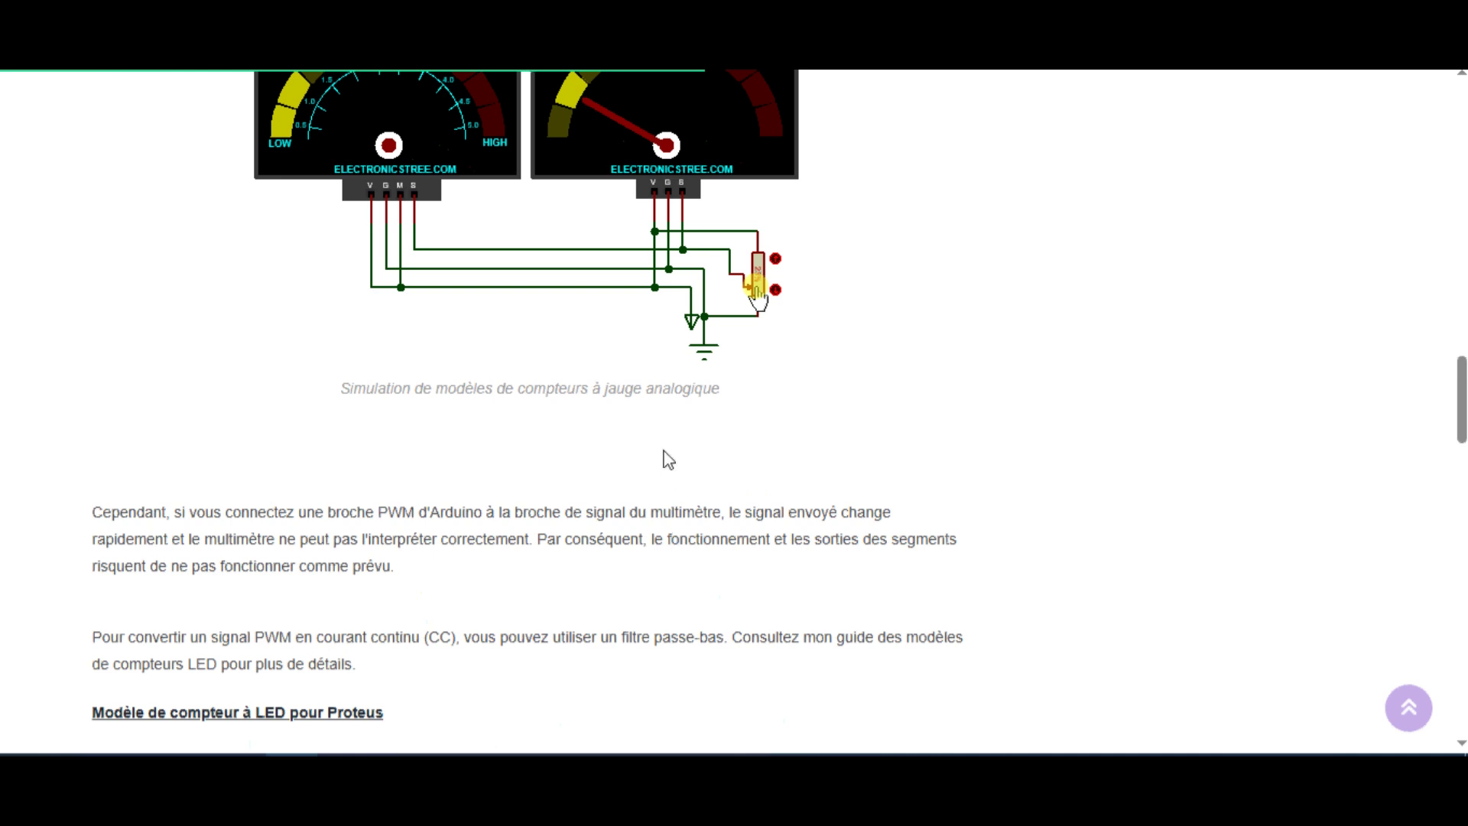
scroll(665, 459, up, 3)
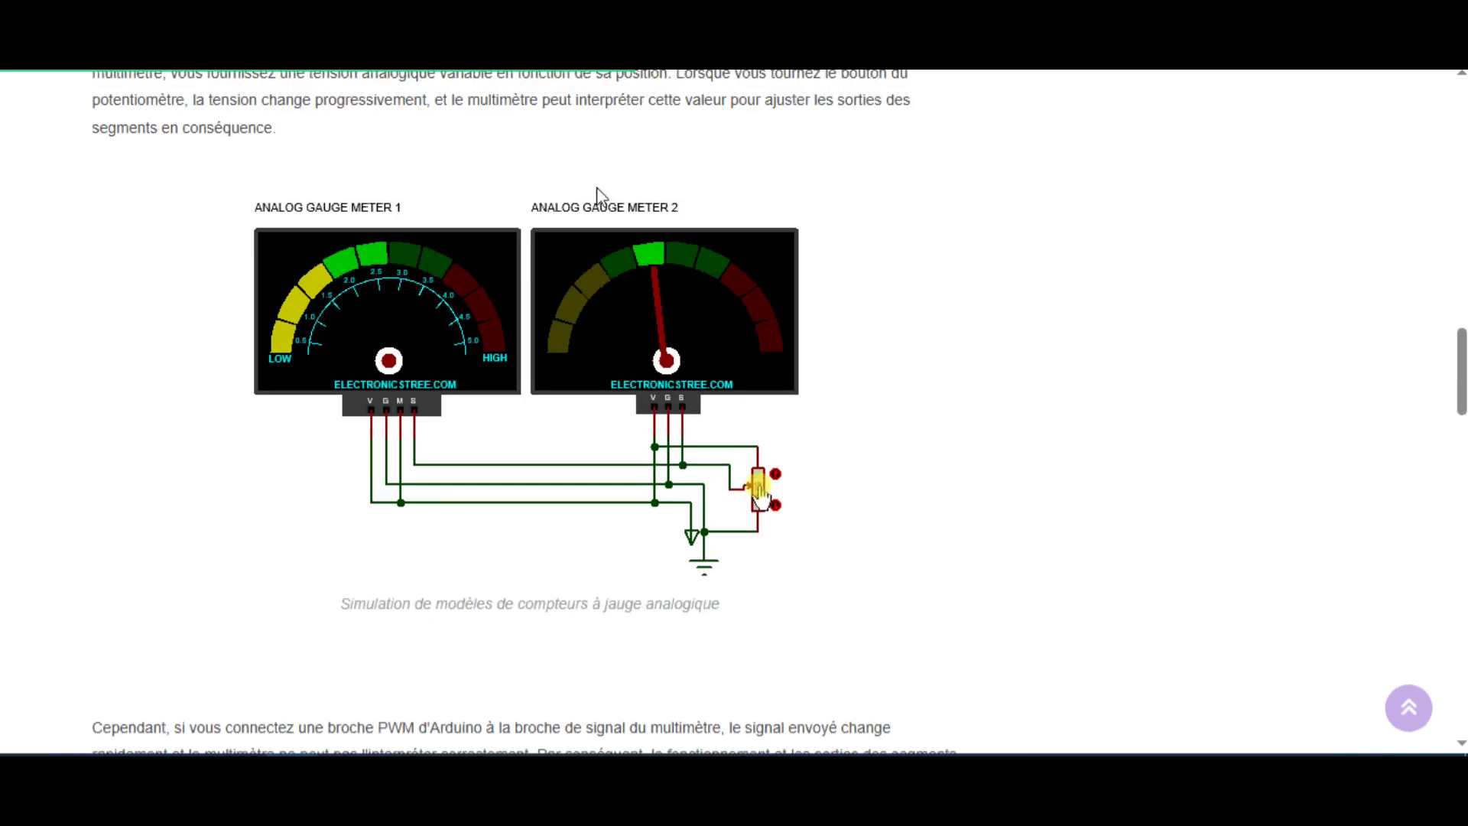
scroll(429, 224, up, 3)
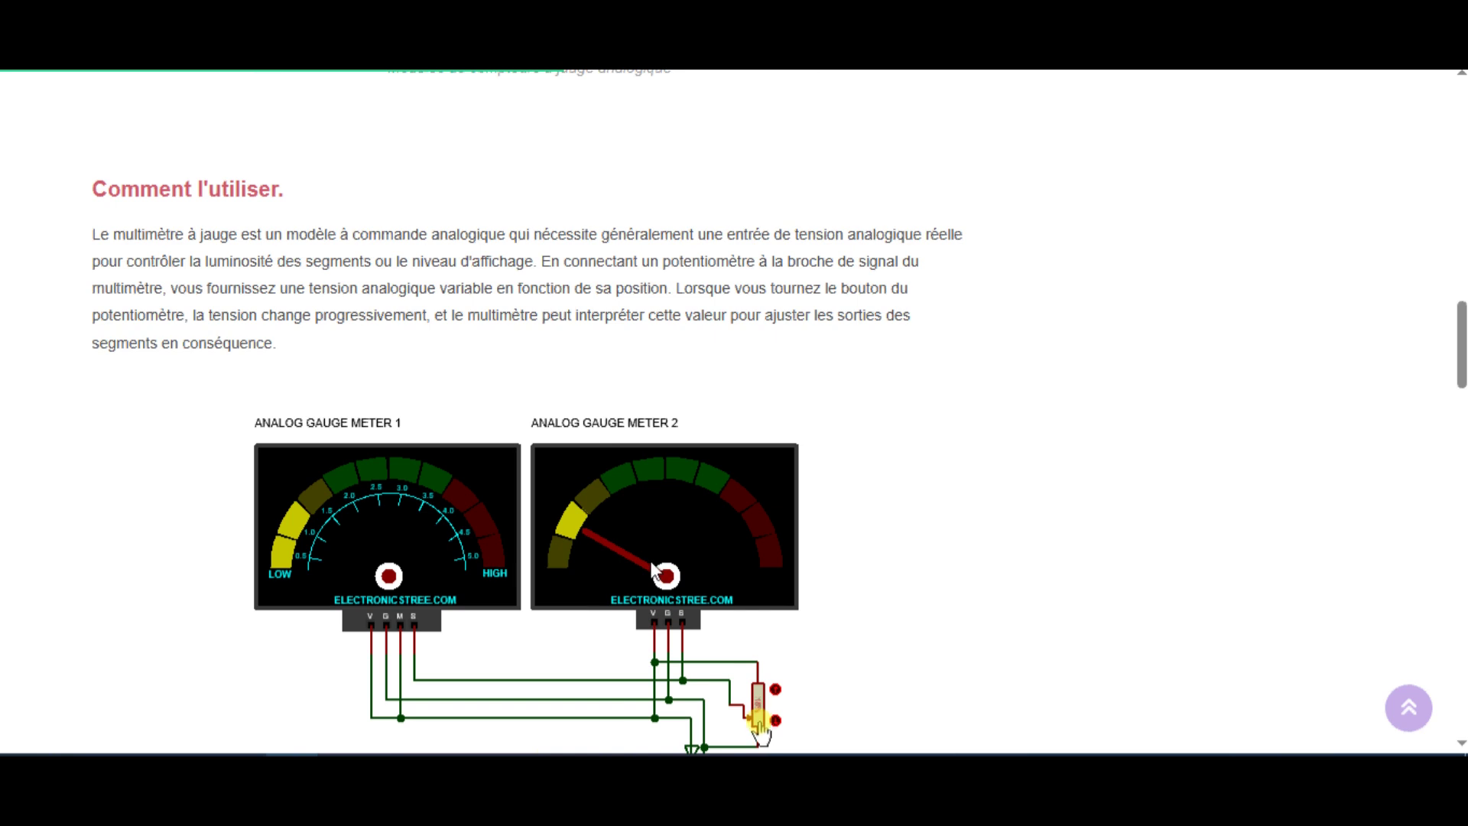
scroll(426, 573, down, 8)
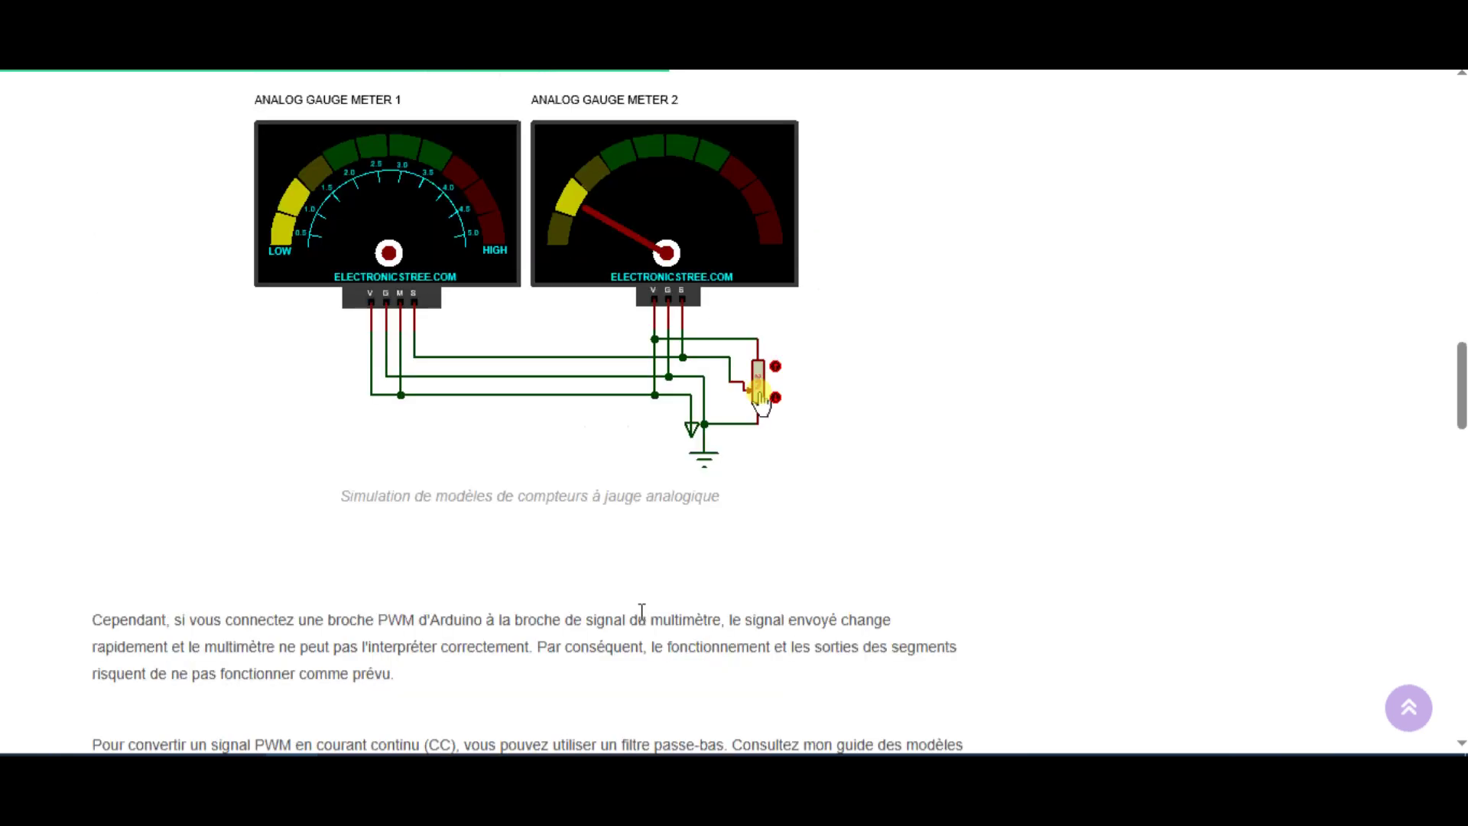
Download the analog gauge meter library archive and select the ZIP password given on the page for copying
scroll(229, 466, down, 1)
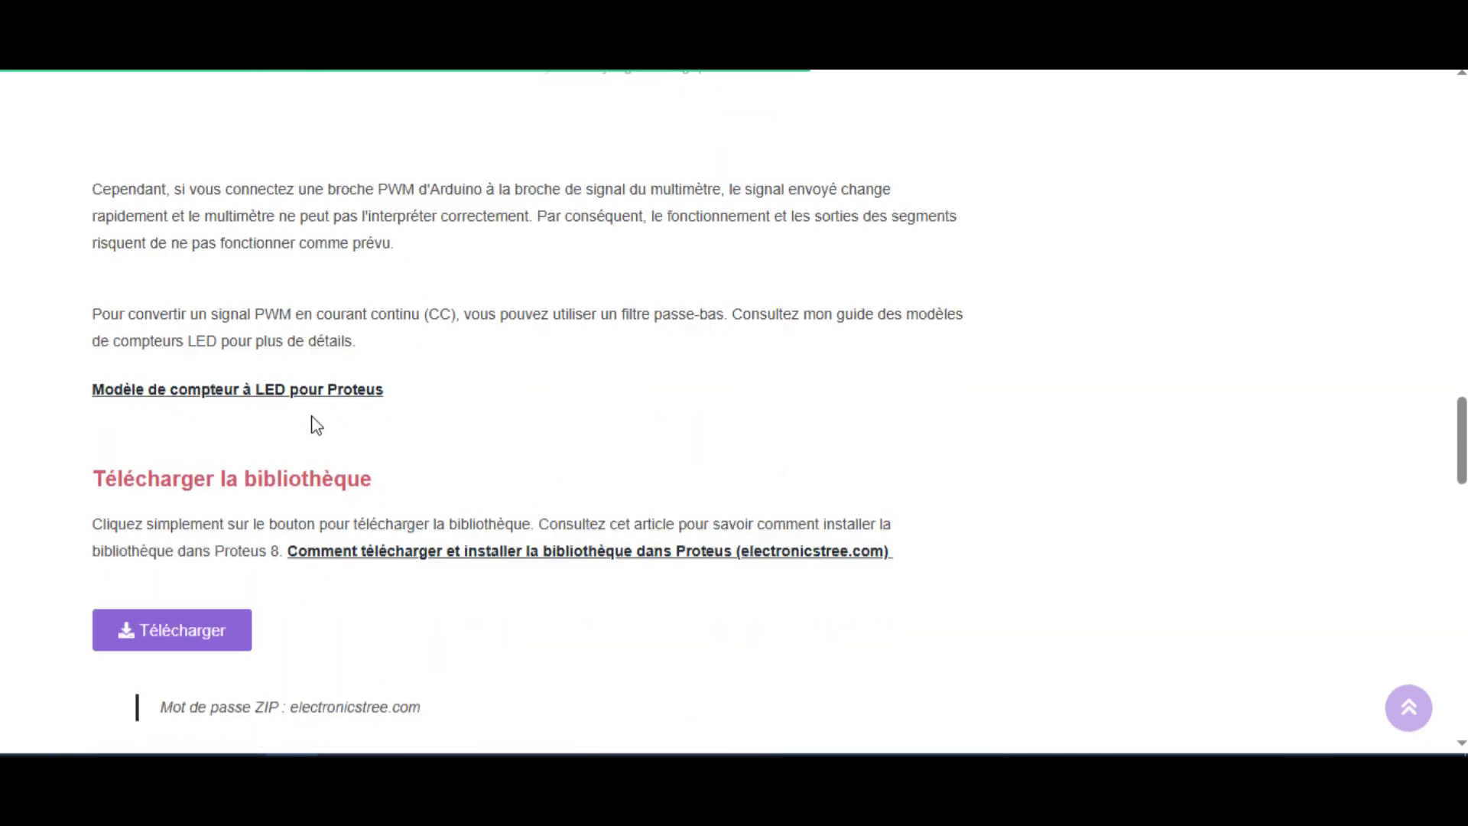
scroll(411, 470, down, 1)
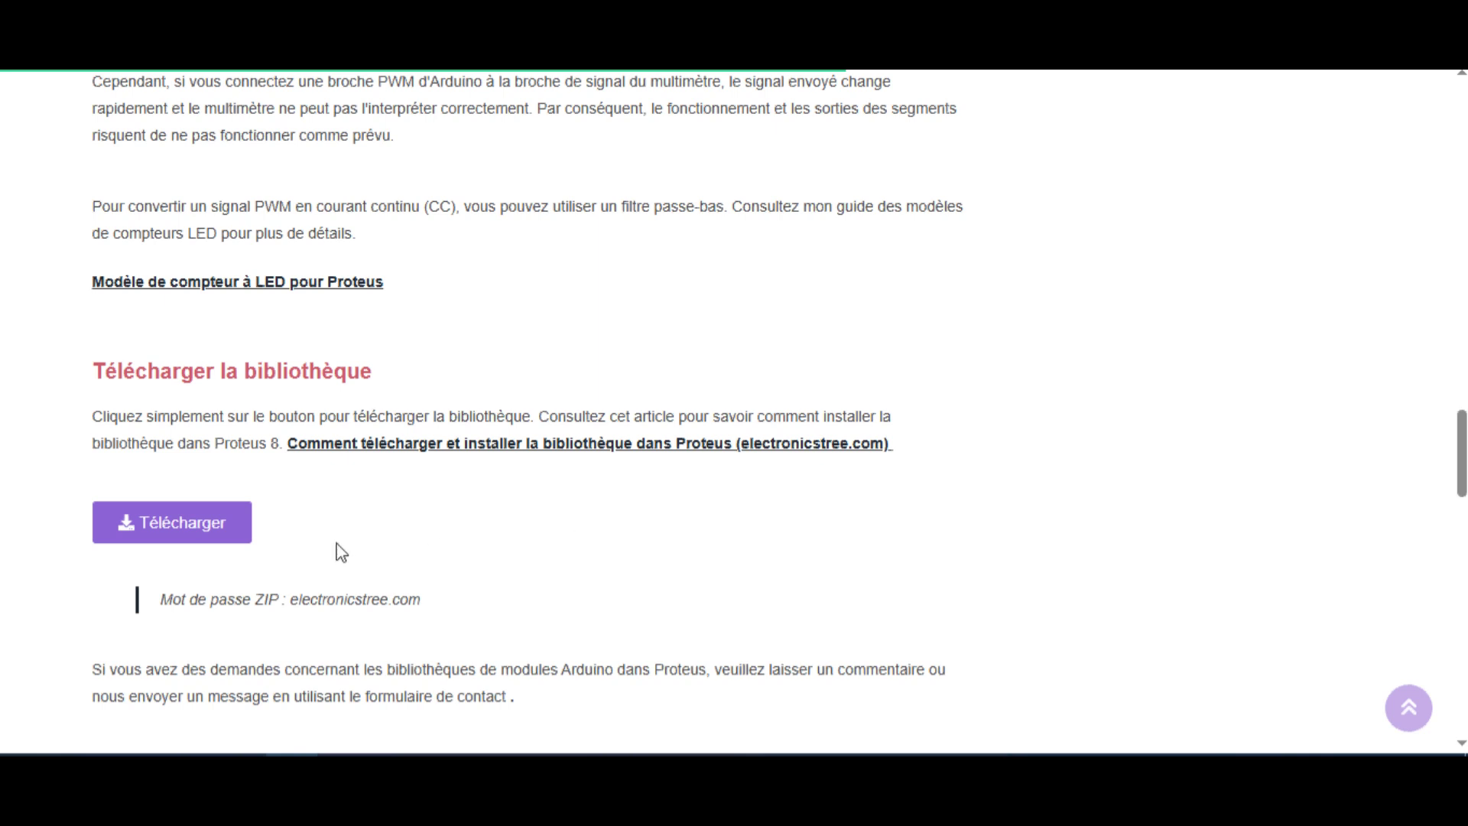
click(247, 546)
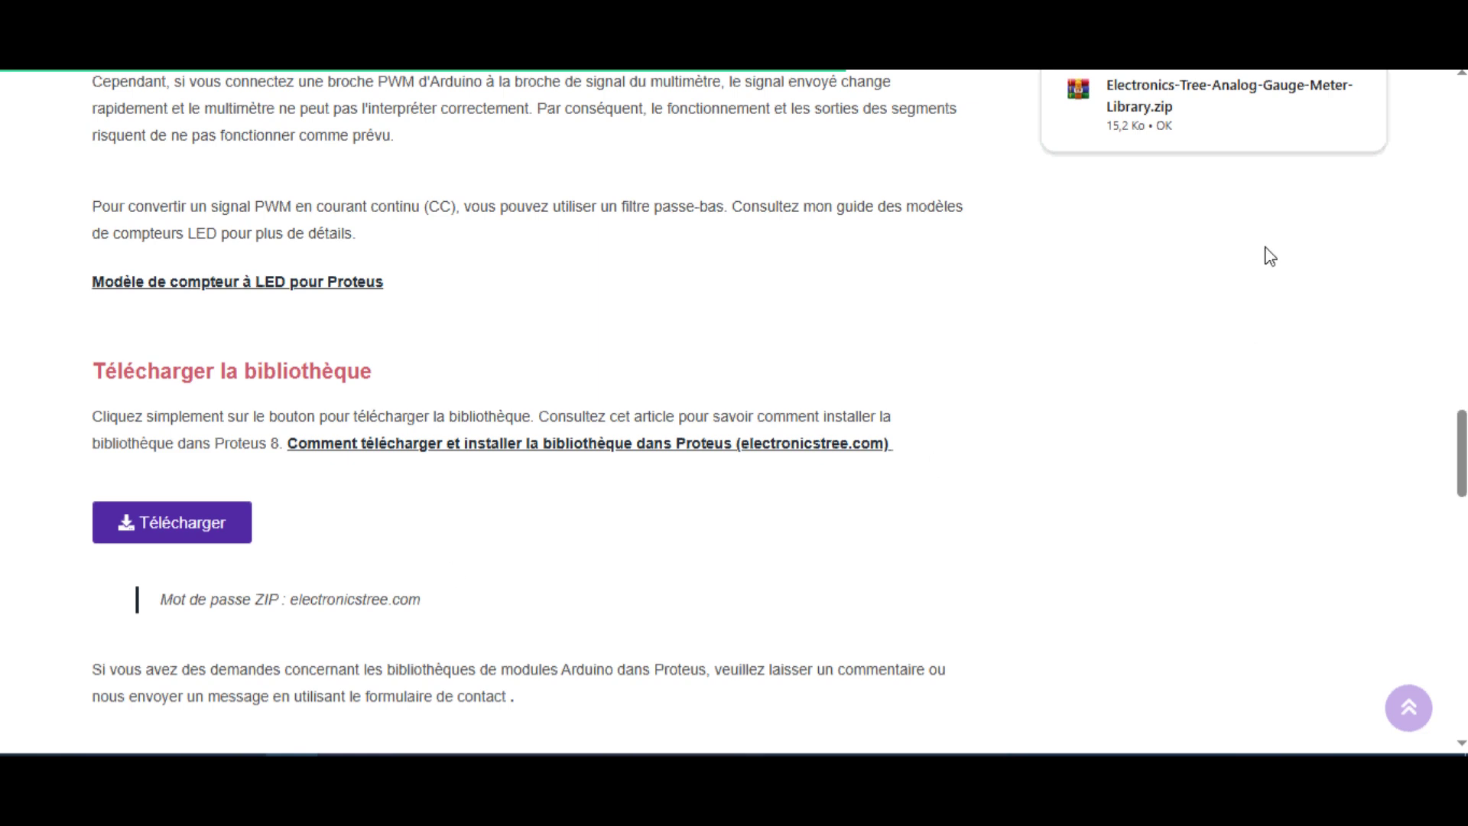
mouse_move(1153, 96)
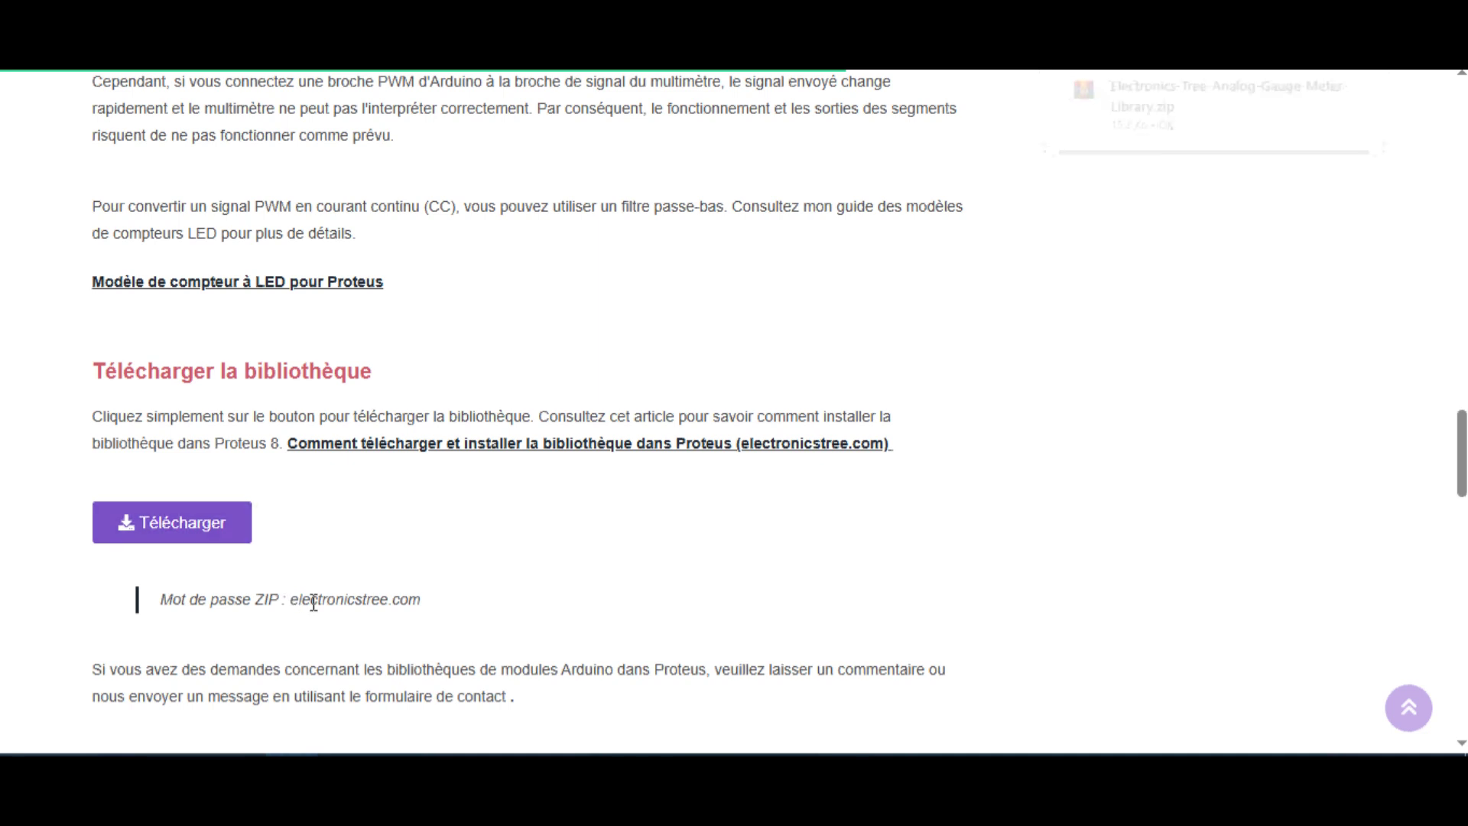
drag(293, 600, 420, 603)
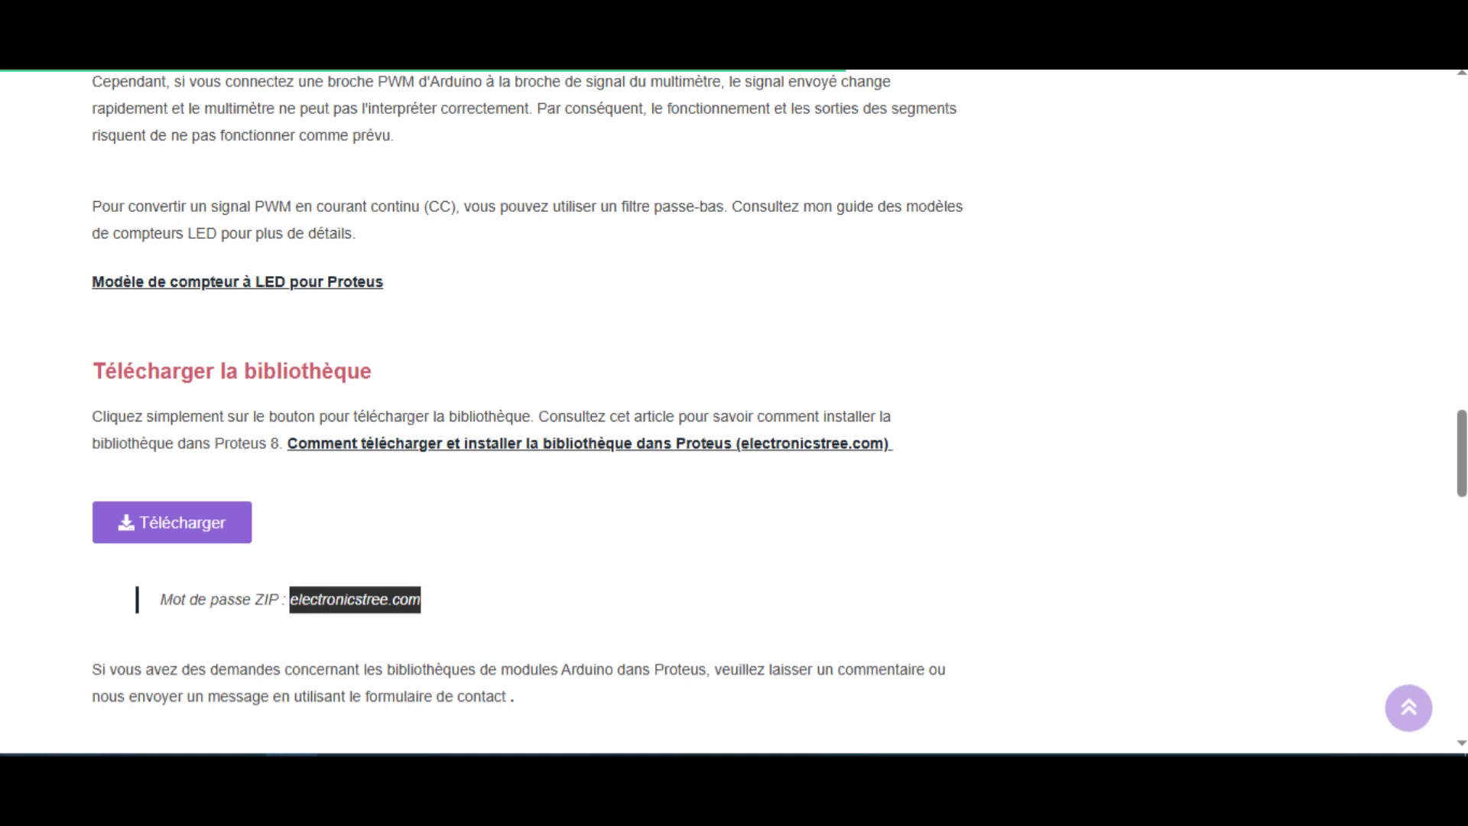
Show the downloaded Electronics-Tree-Analog-Gauge-Meter-Library.zip in its folder and create a new folder there with the default name
click(1371, 52)
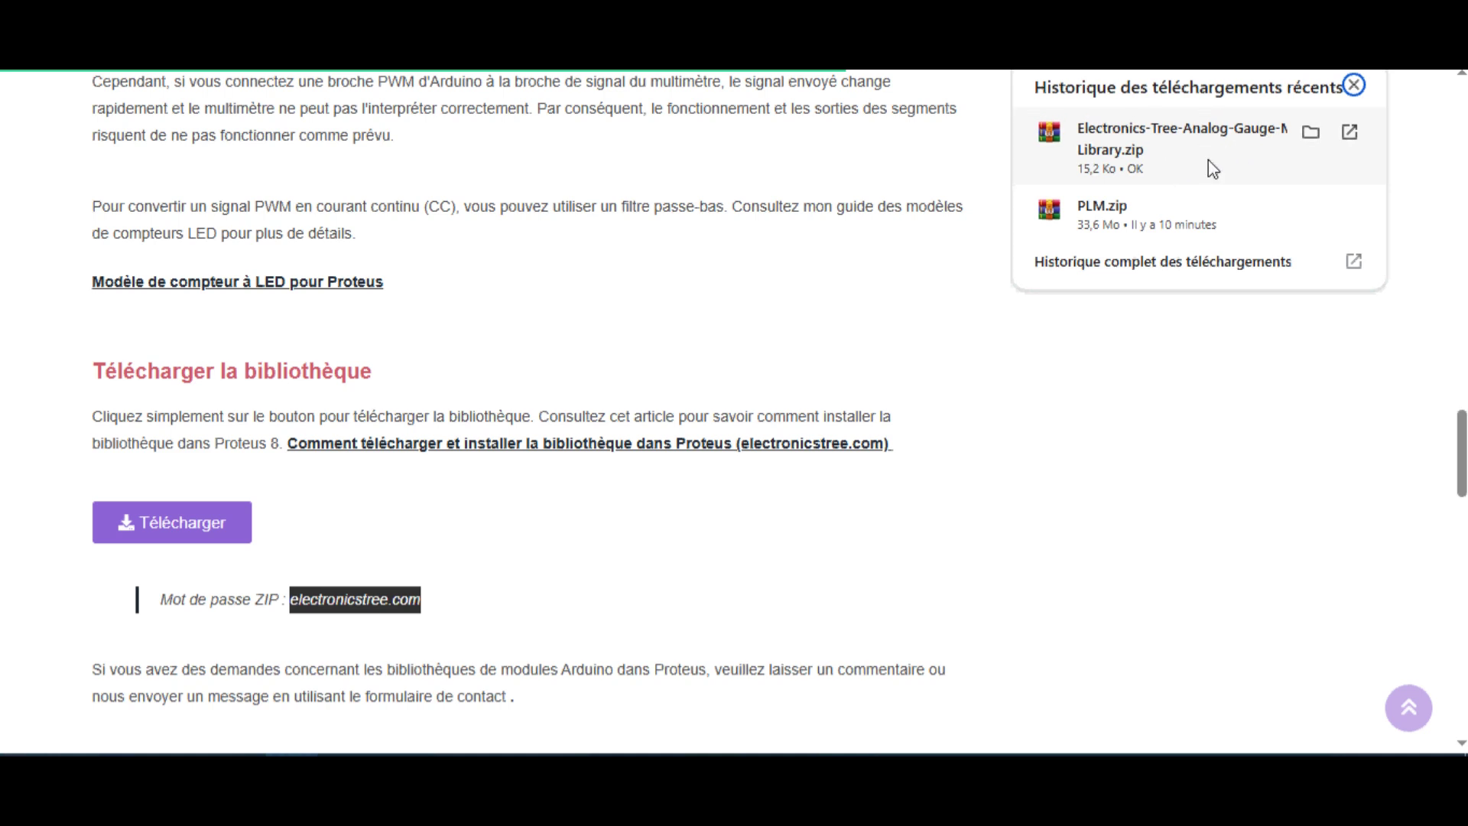
click(1312, 134)
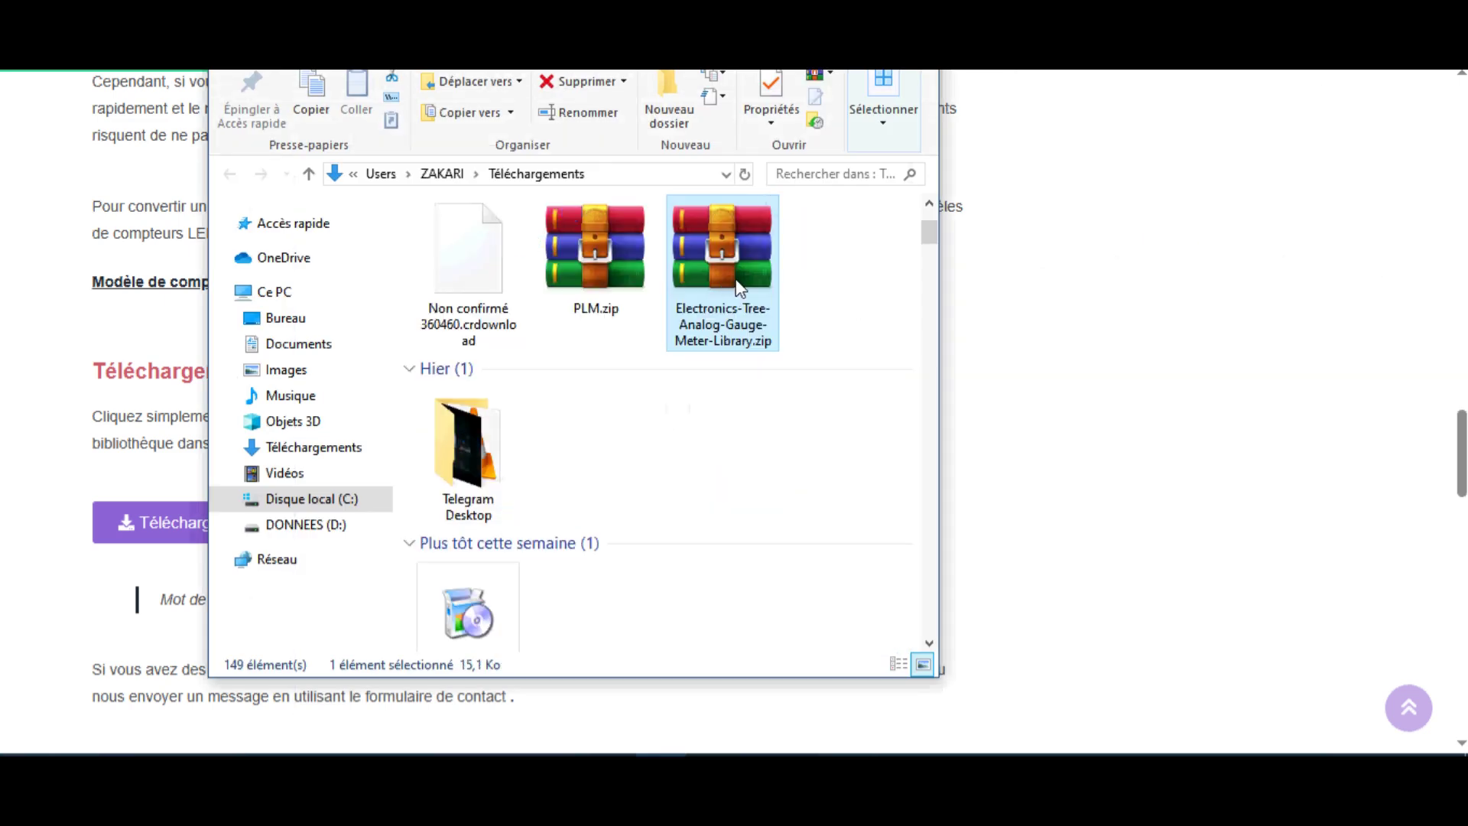
double_click(711, 256)
right_click(710, 256)
click(604, 375)
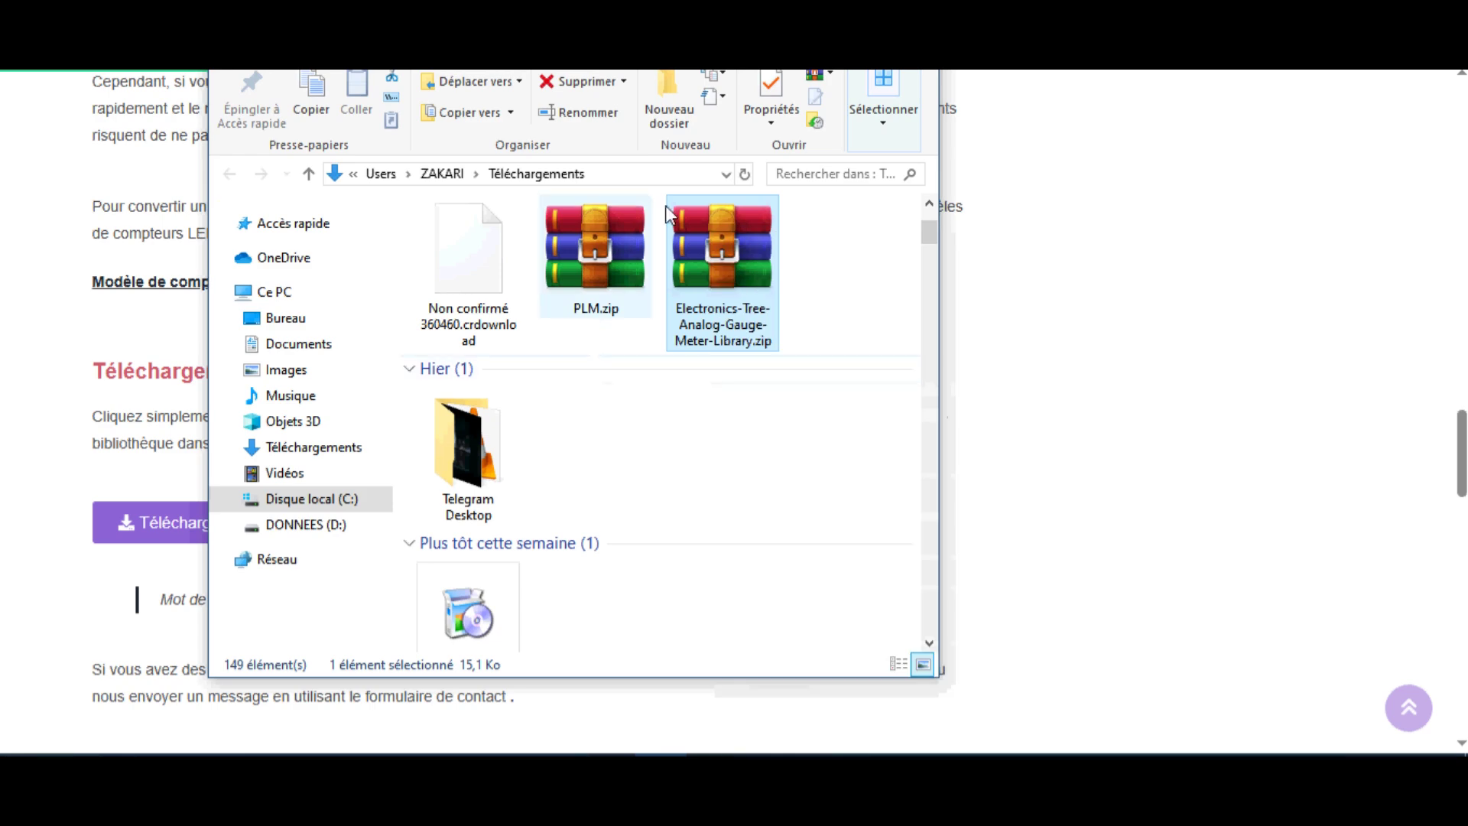
click(604, 374)
key(ctrl+shift+n)
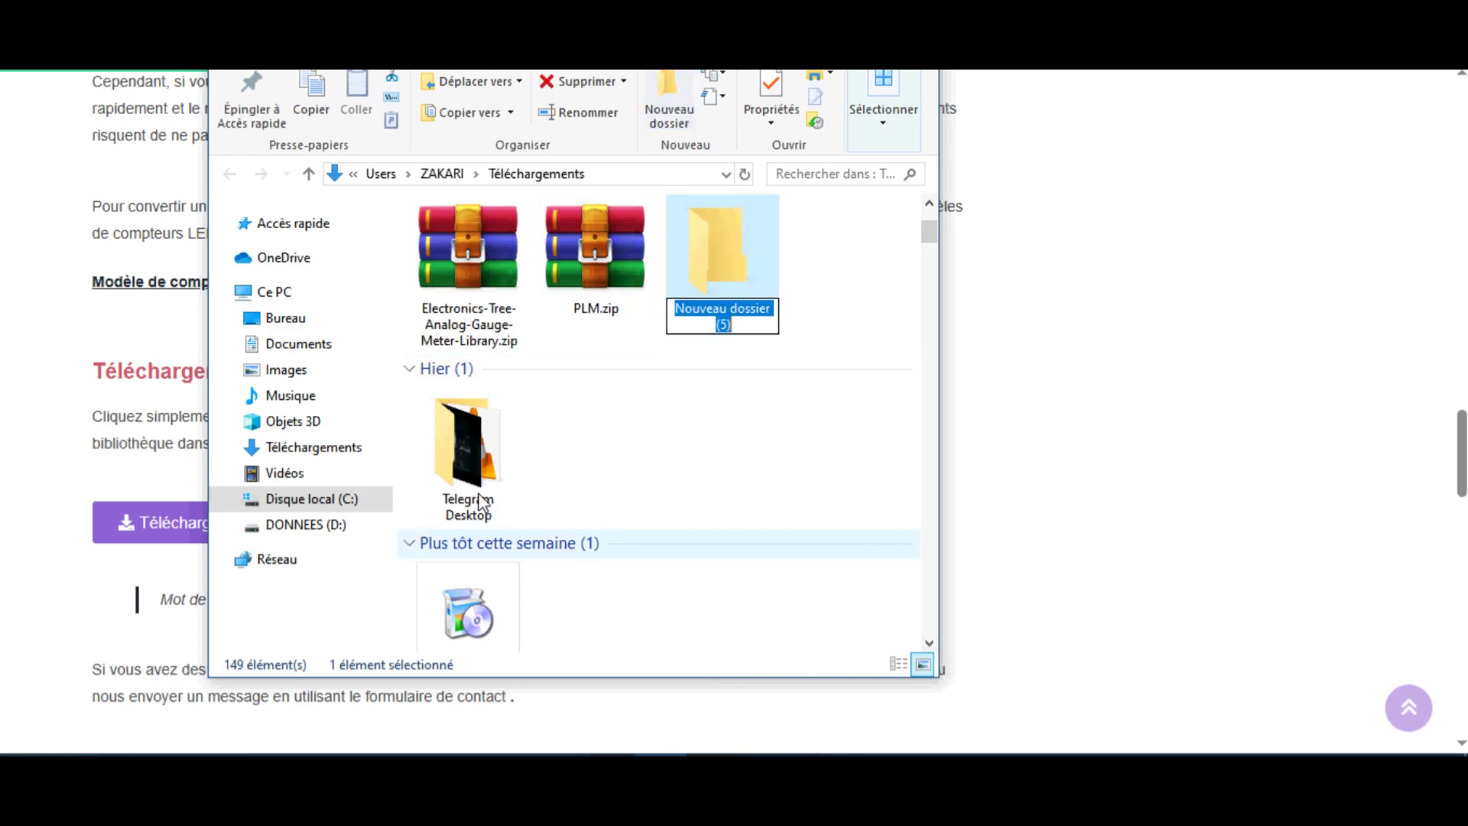
click(724, 283)
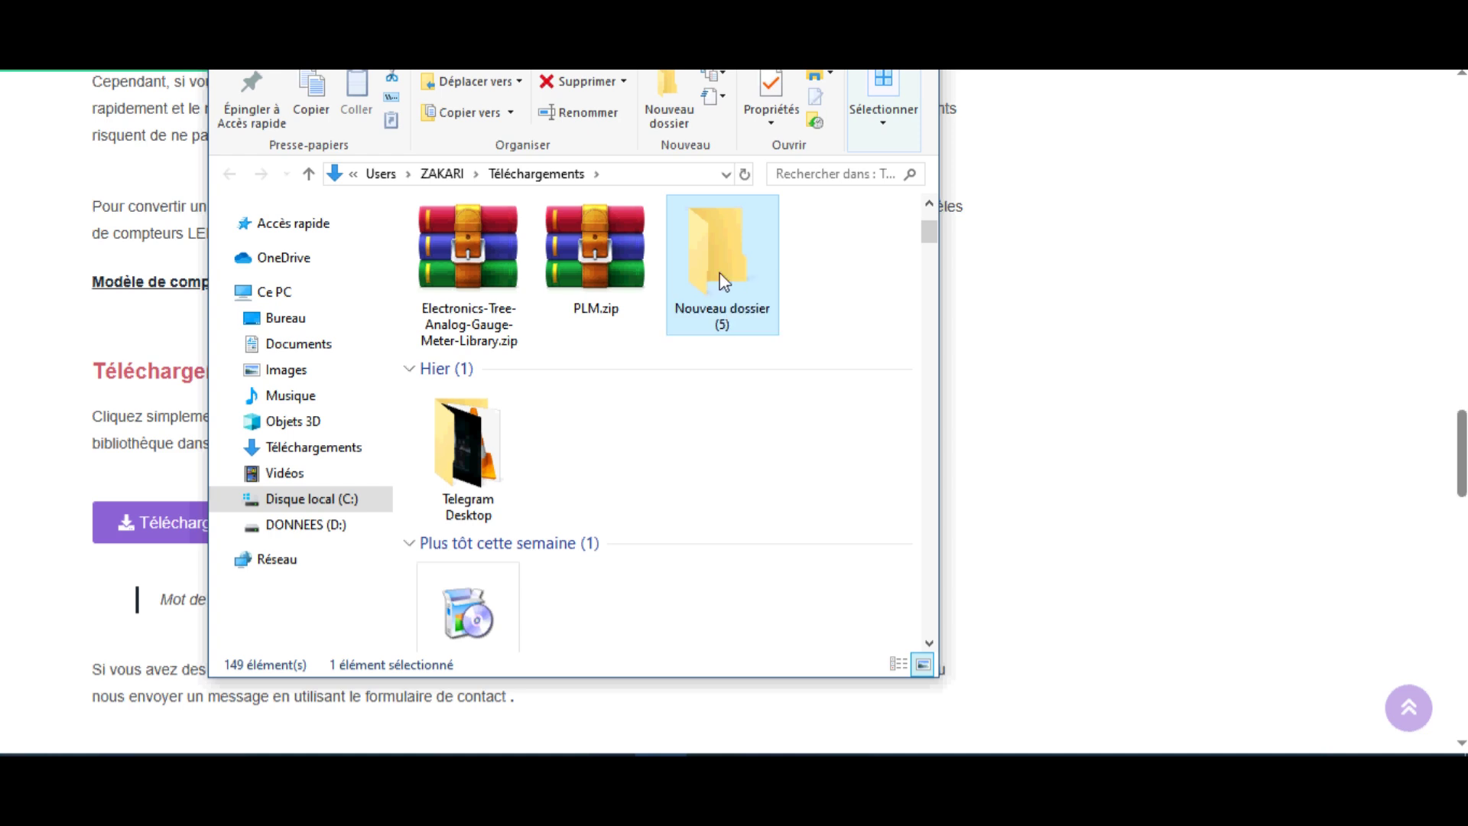
Move Electronics-Tree-Analog-Gauge-Meter-Library.zip into the new folder and open that folder
click(570, 260)
click(471, 260)
drag(471, 260, 731, 272)
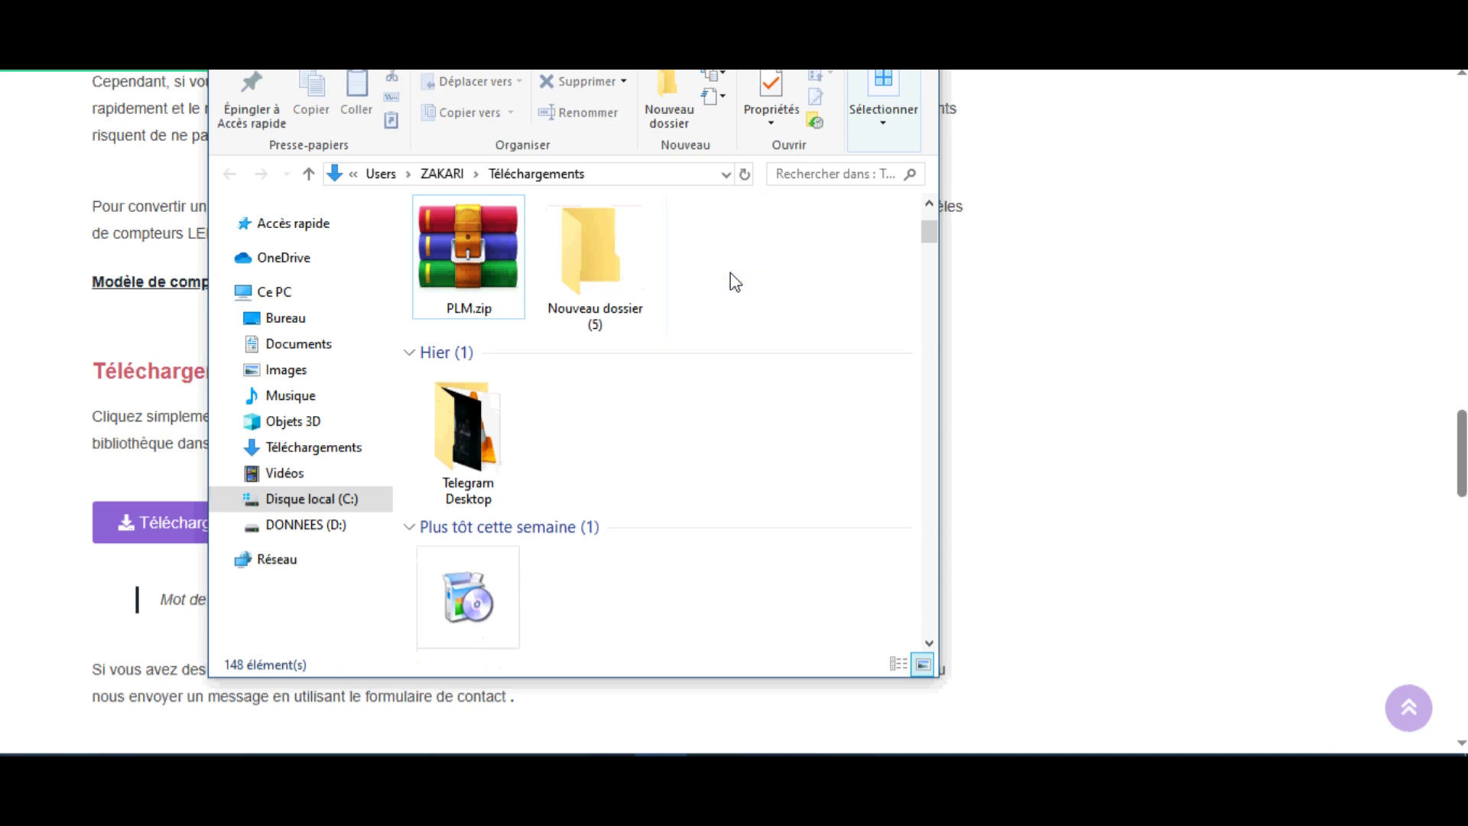
click(577, 272)
double_click(577, 270)
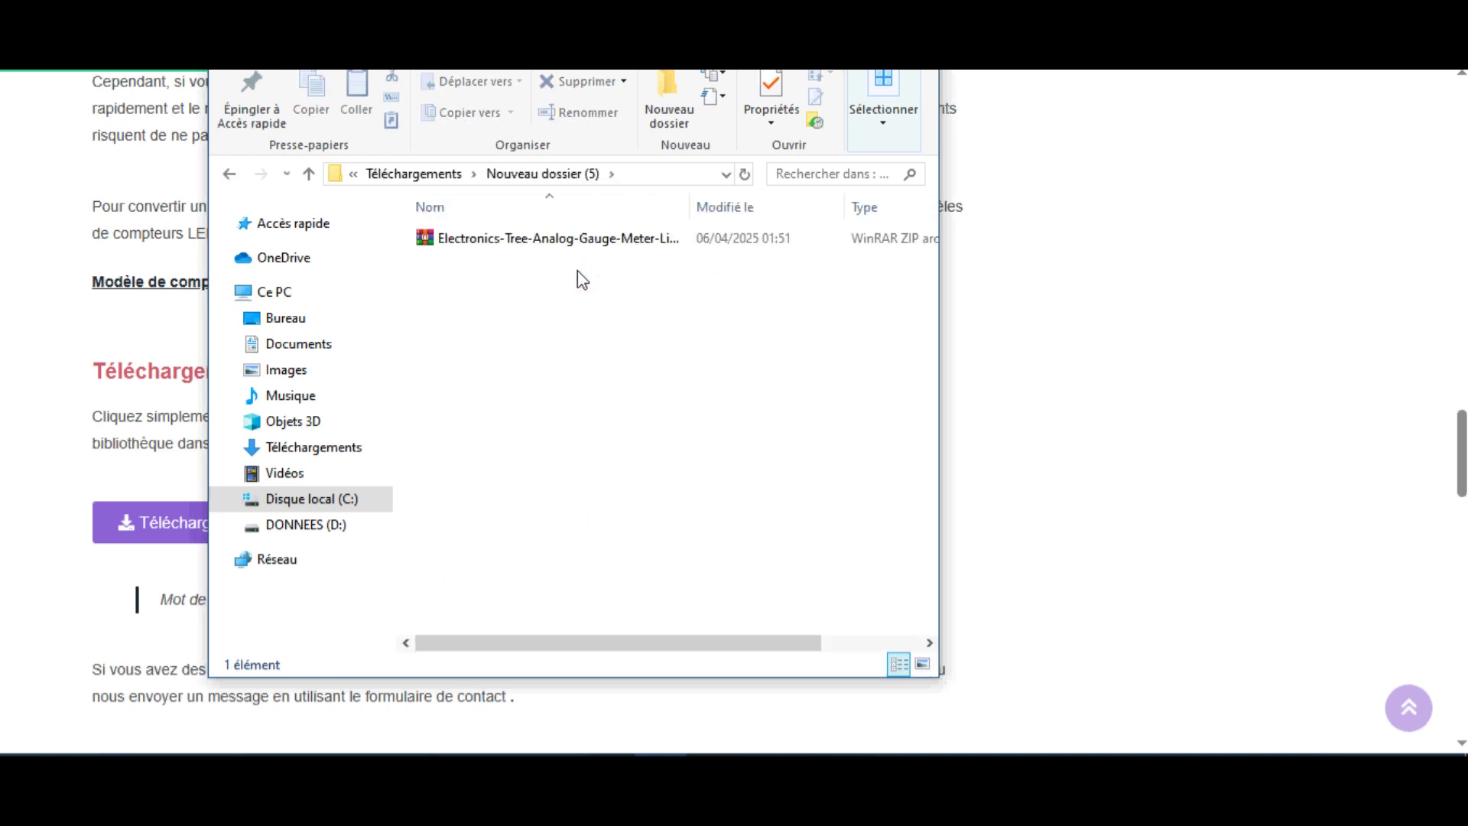
Extract the analog gauge meter archive into the current folder, pasting the ZIP password from the website
right_click(440, 239)
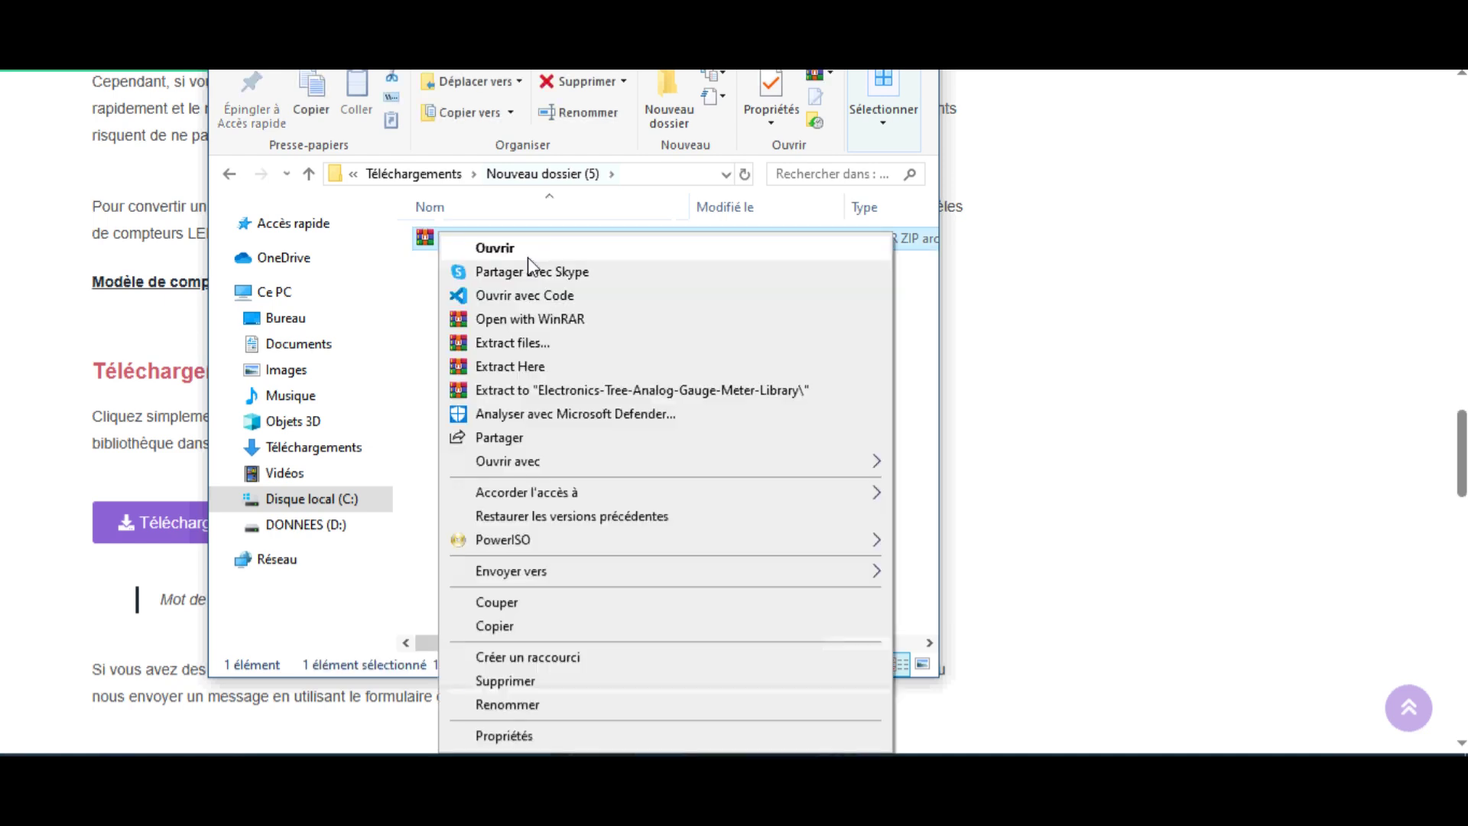
click(530, 373)
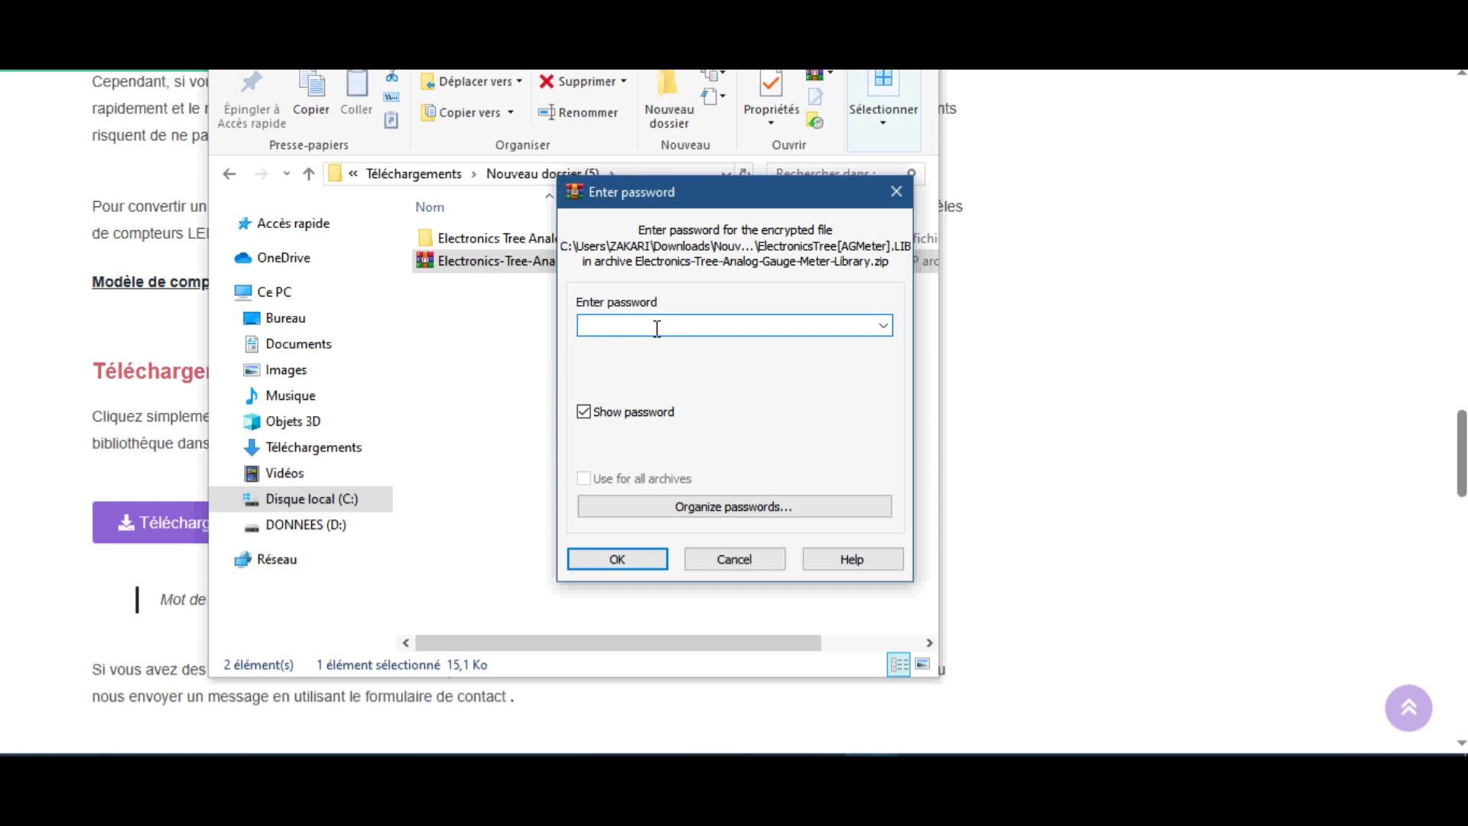
key(ctrl+v)
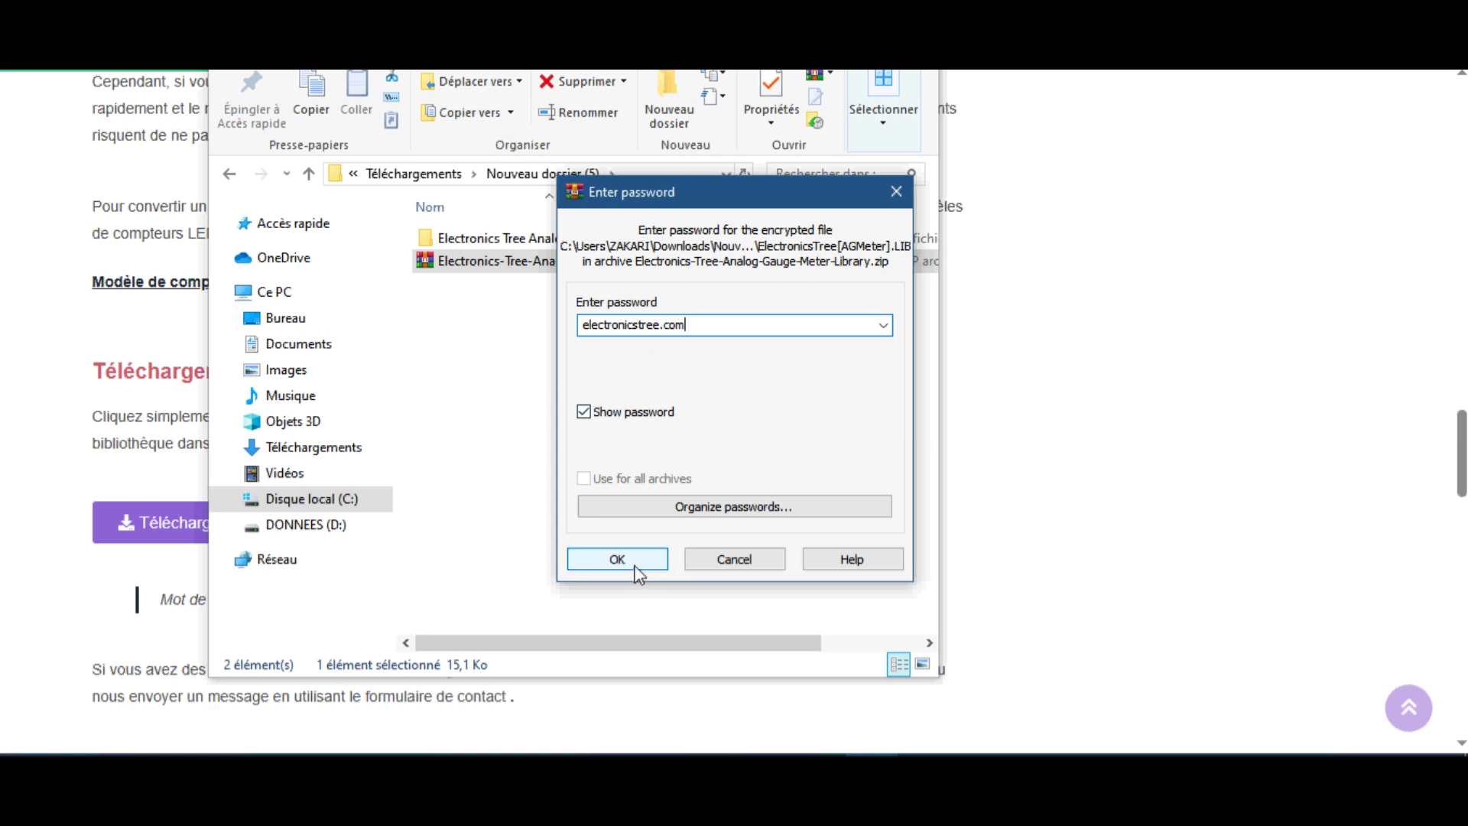
click(617, 559)
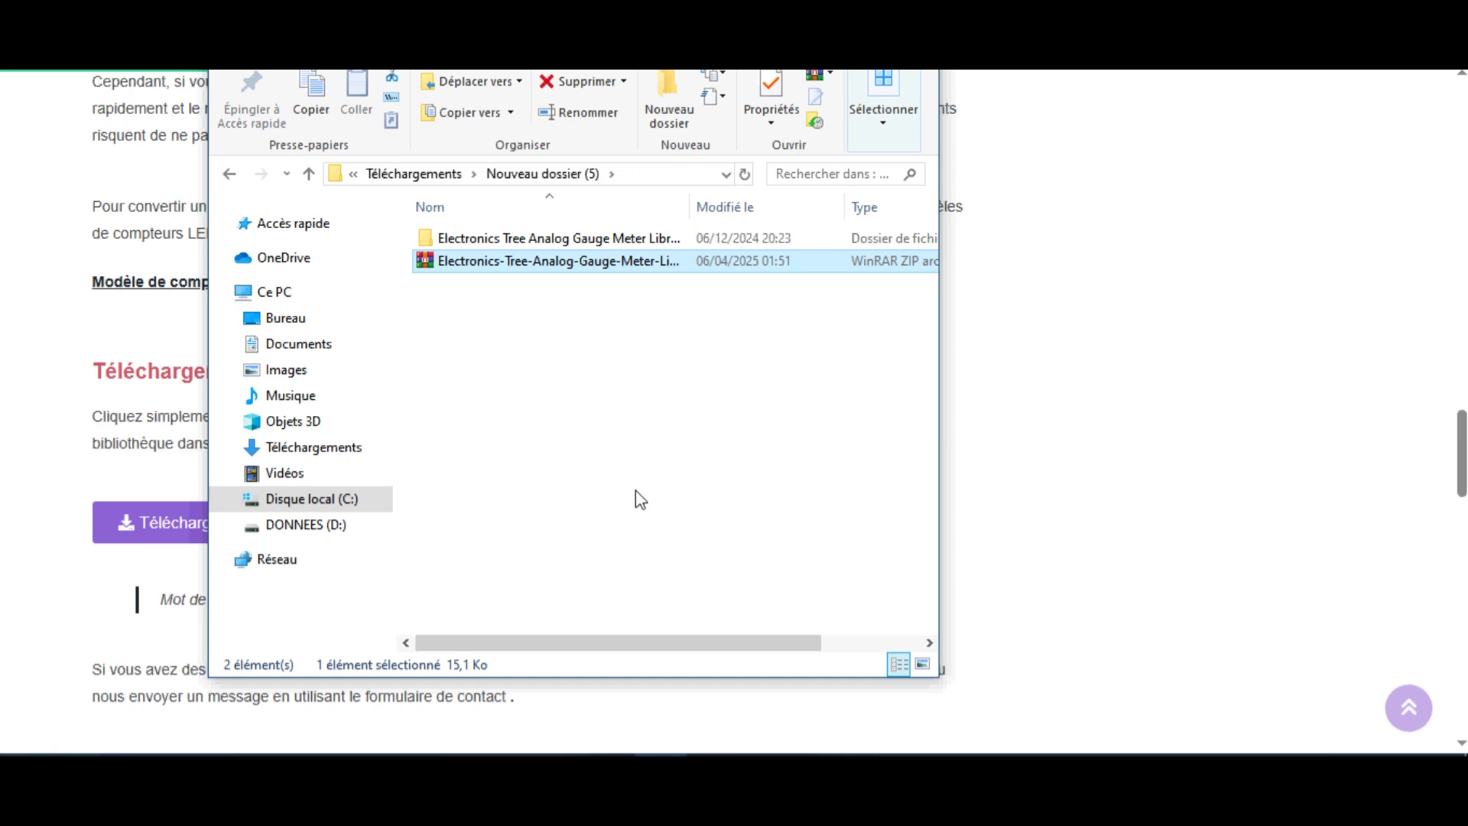
Open the LIB folder inside the extracted analog gauge meter library and select the ElectronicsTree[AGMeter].LIB file
double_click(474, 240)
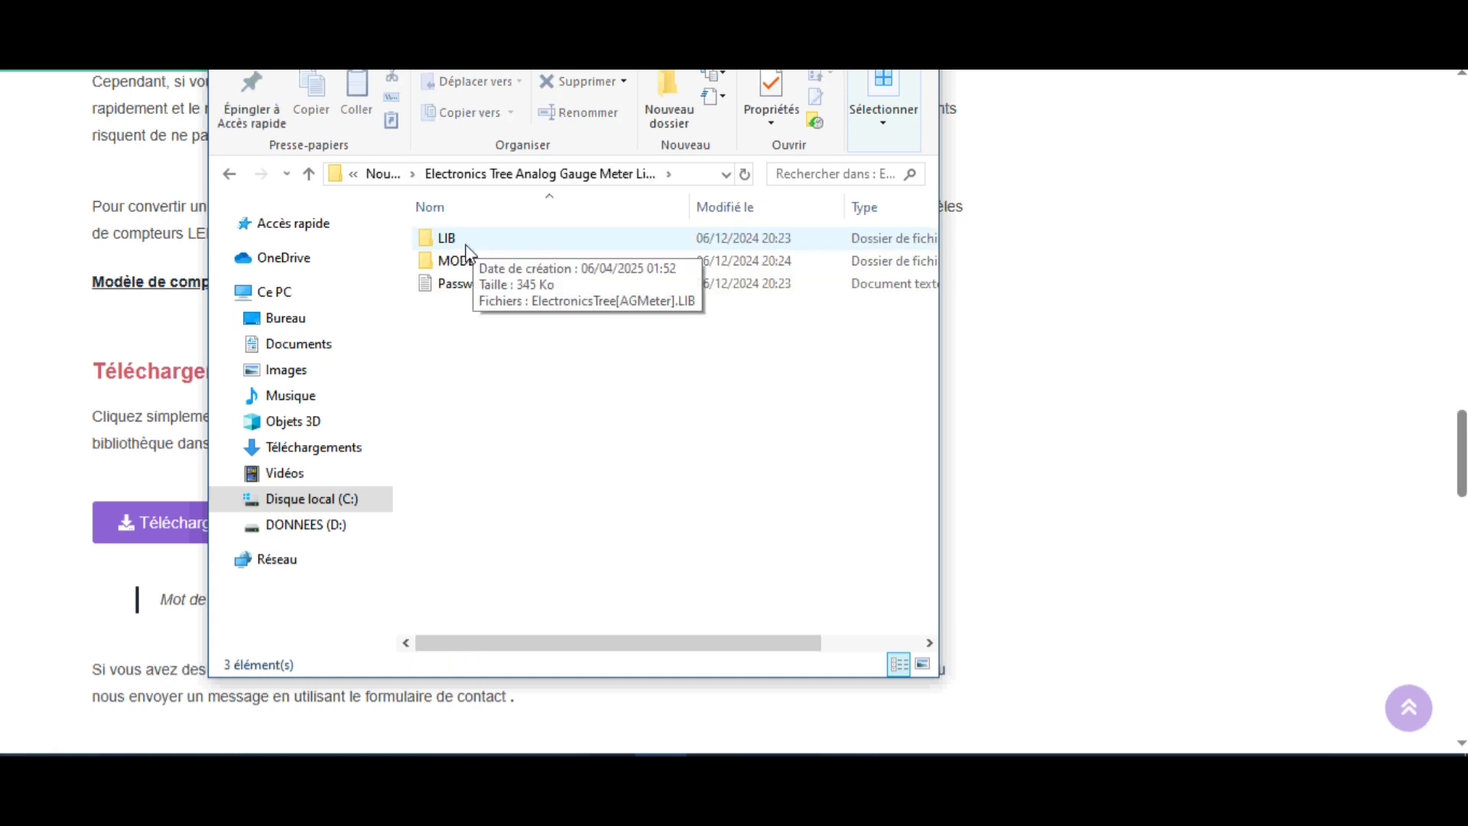
double_click(471, 243)
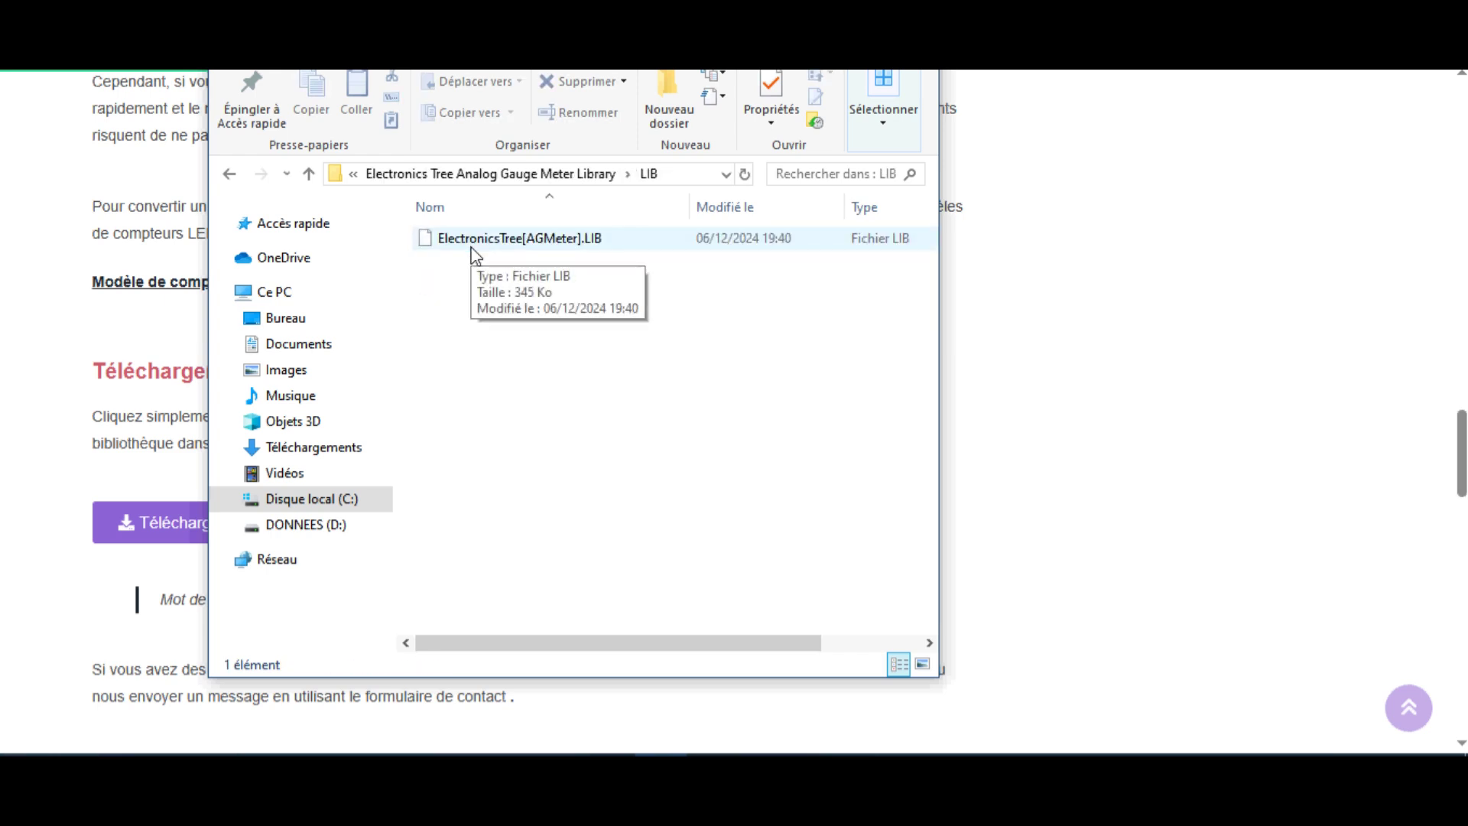
key(super+Up)
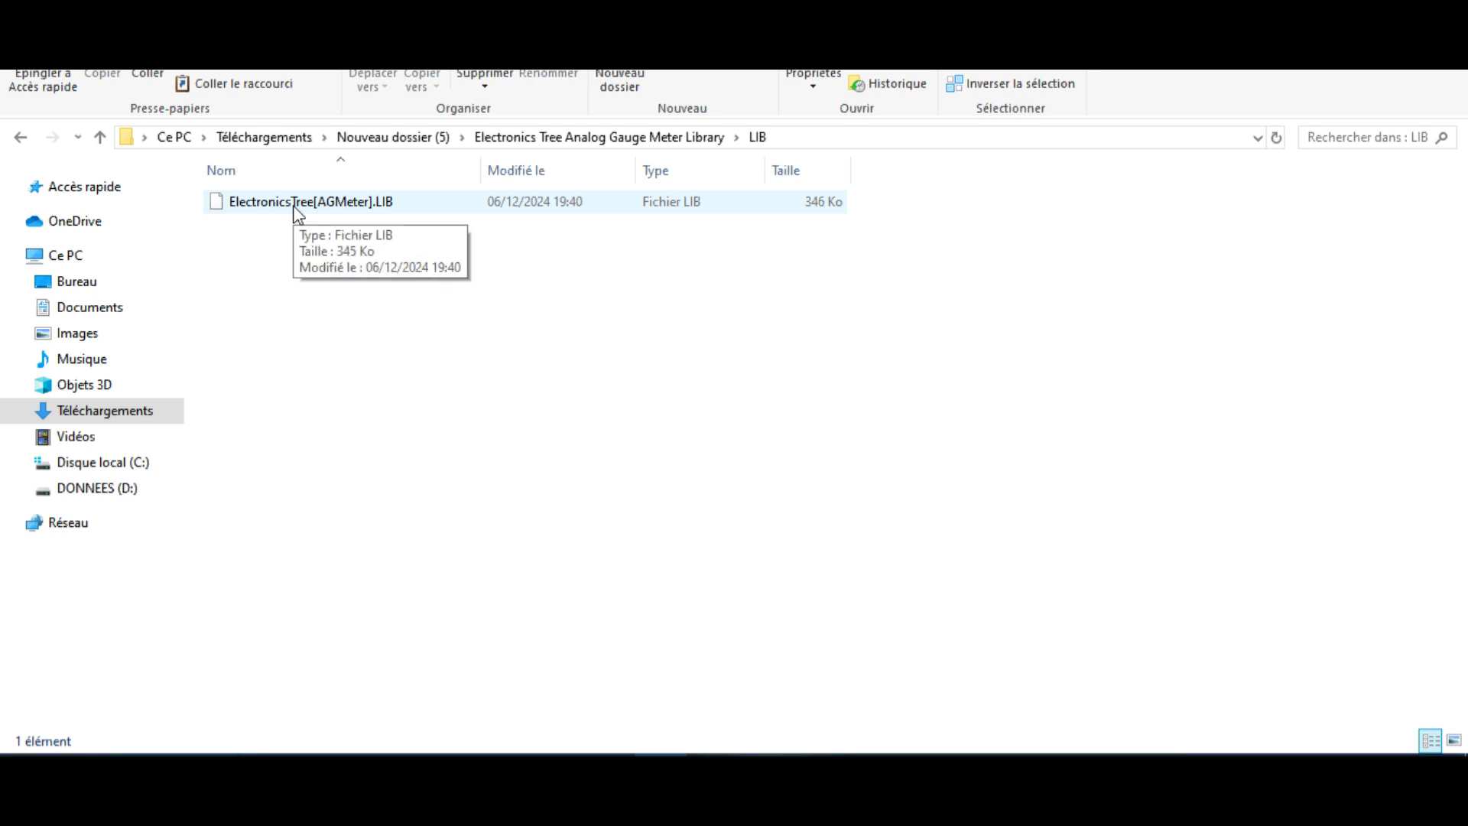
click(298, 206)
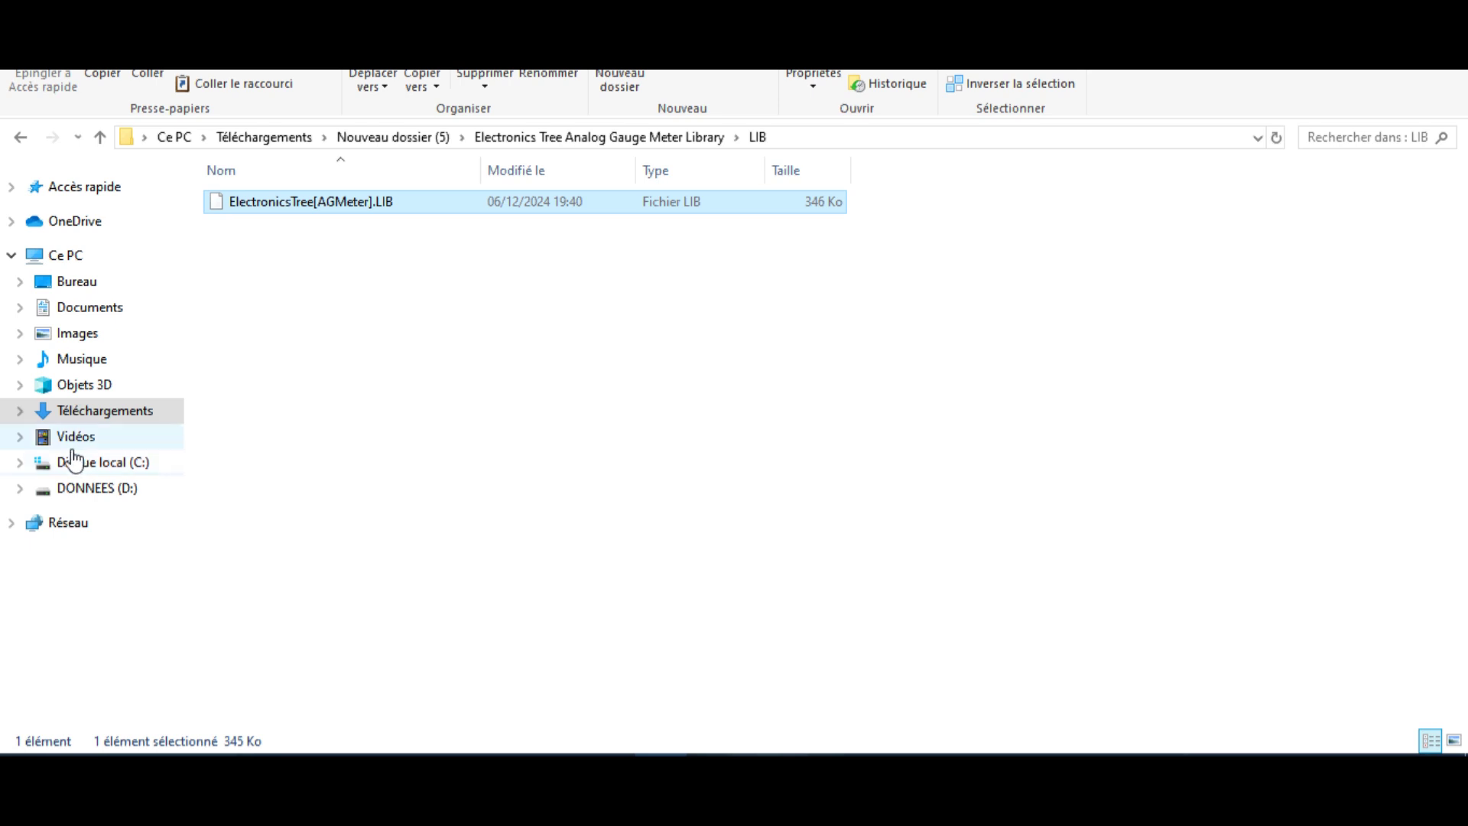
Open the Proteus 8 Professional folder inside Programmes (x86)\Labcenter Electronics on the C: drive
click(107, 474)
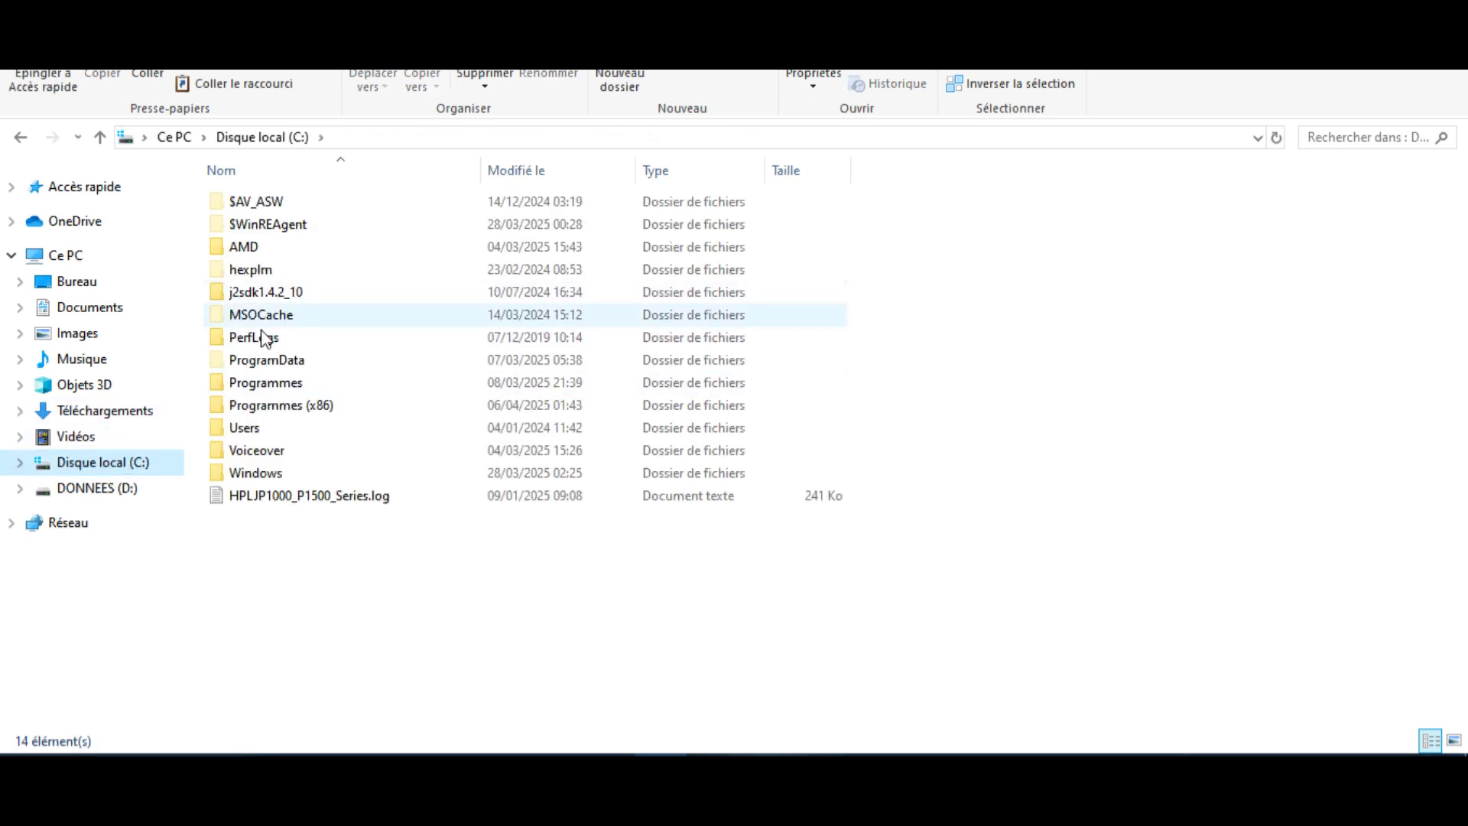
click(294, 406)
double_click(294, 406)
click(290, 407)
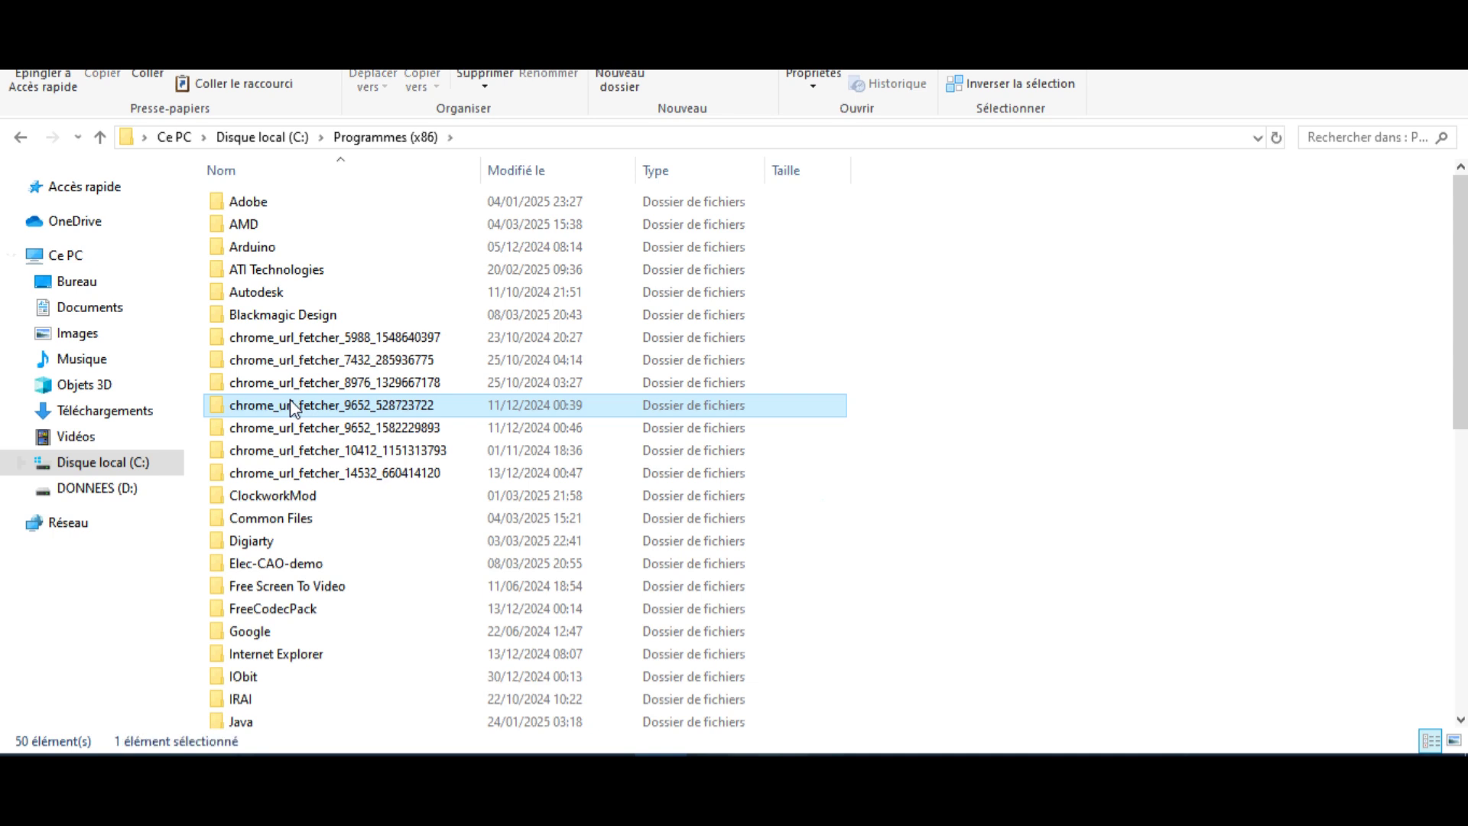
scroll(271, 618, down, 4)
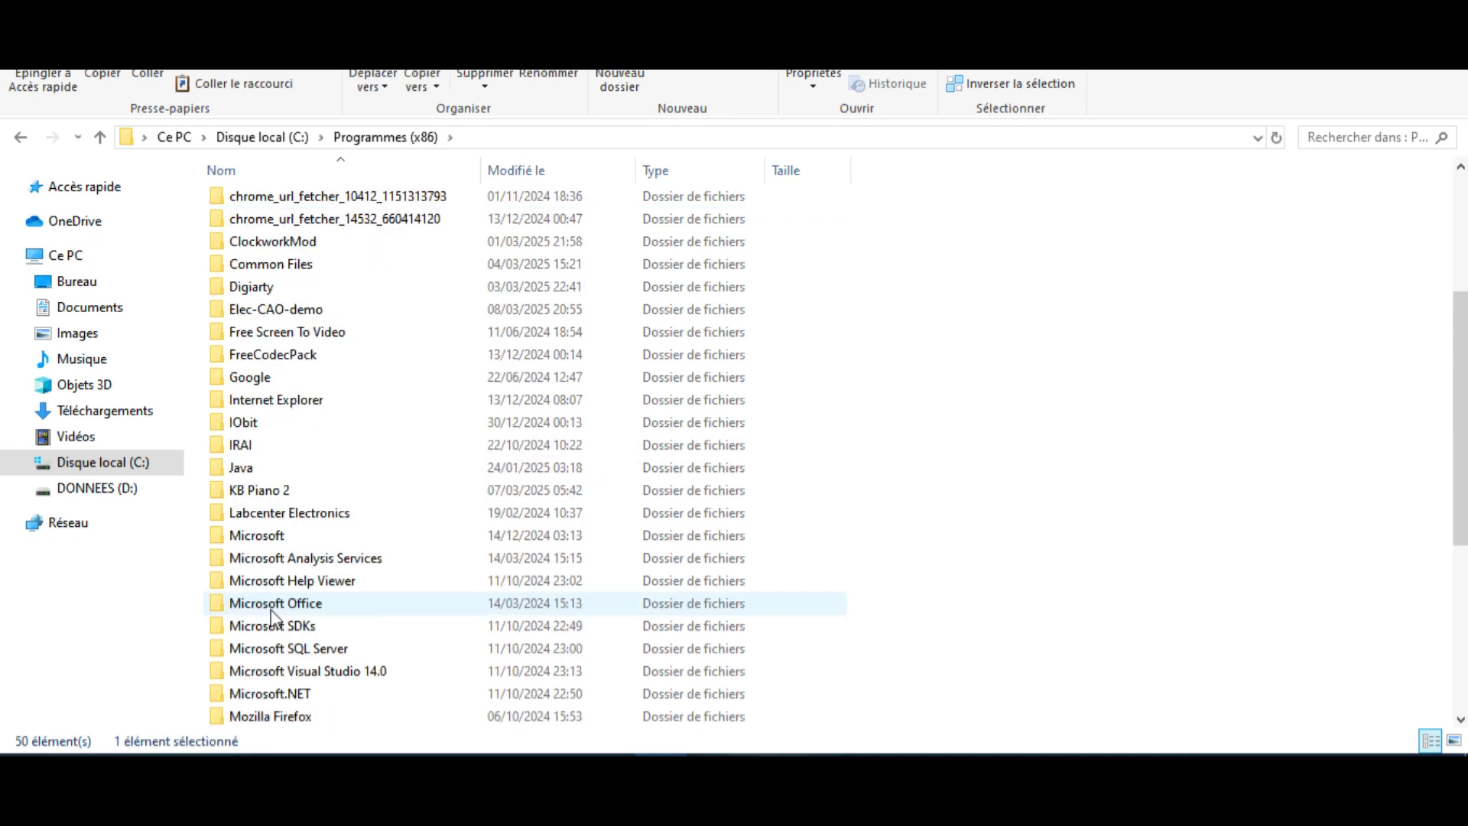
double_click(316, 513)
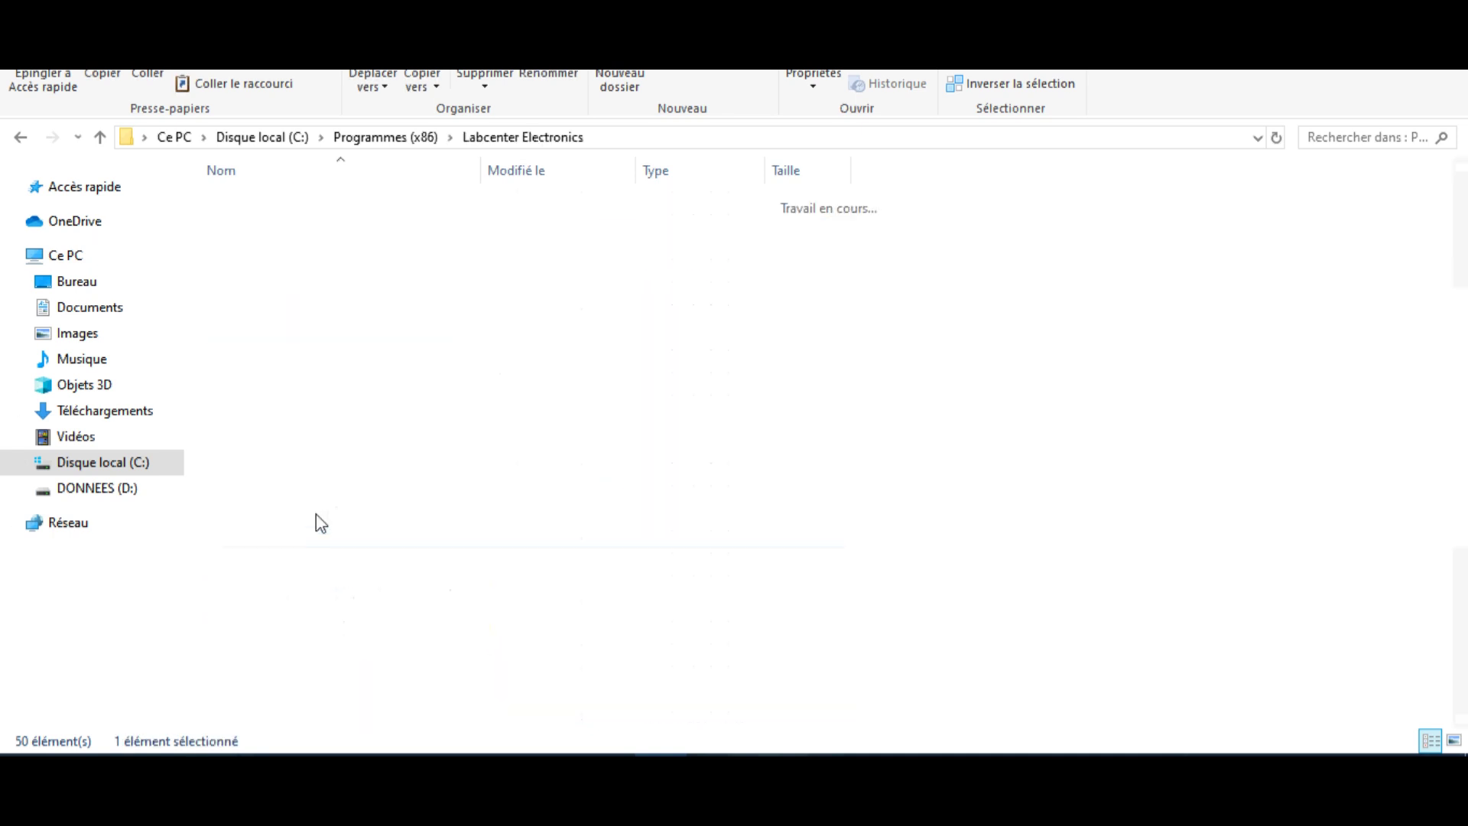
double_click(286, 200)
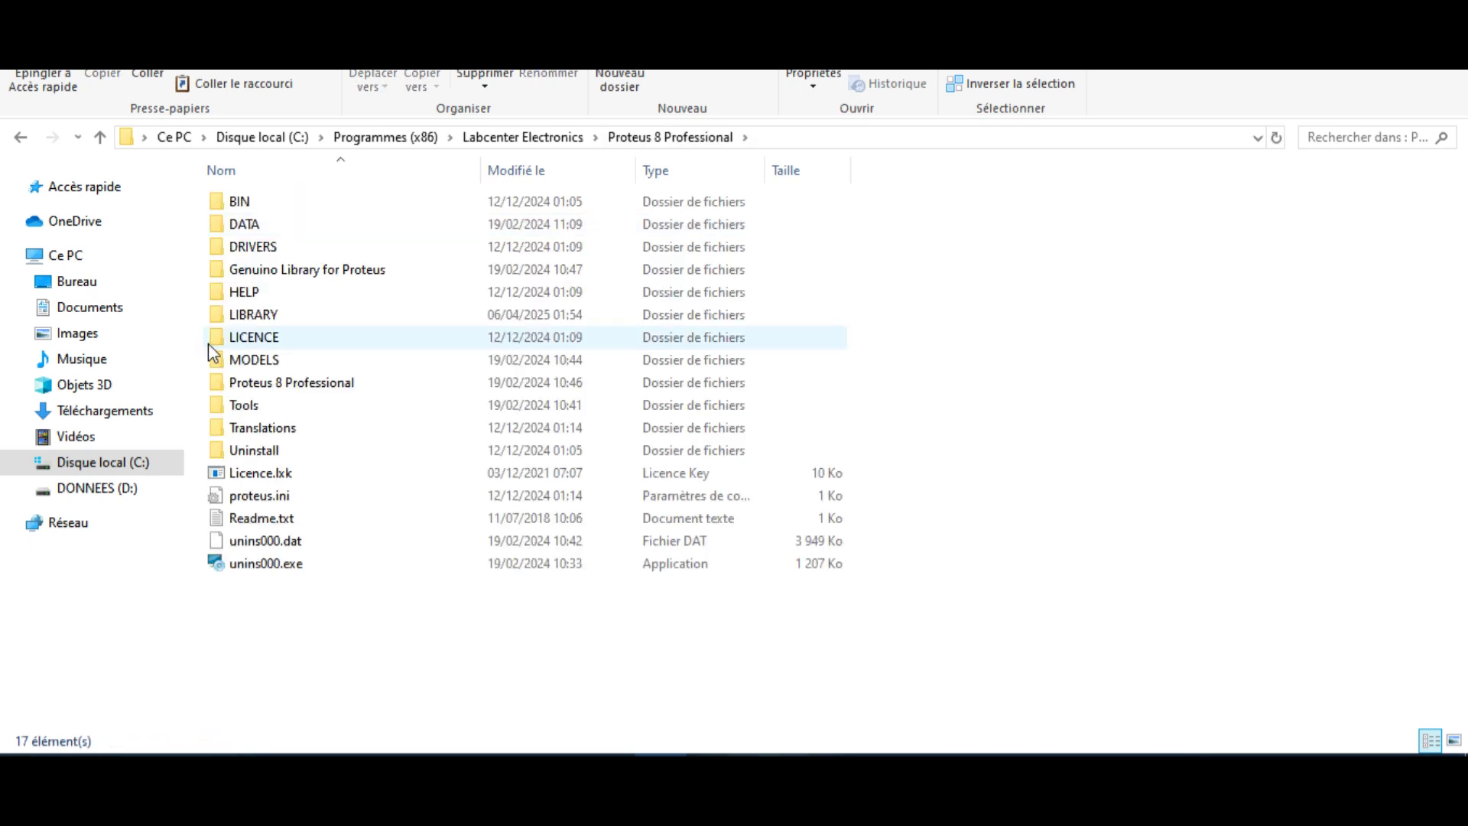
Paste the ElectronicsTree[AGMeter].LIB file into the DATA\LIBRARY folder of Proteus 8 Professional
double_click(319, 231)
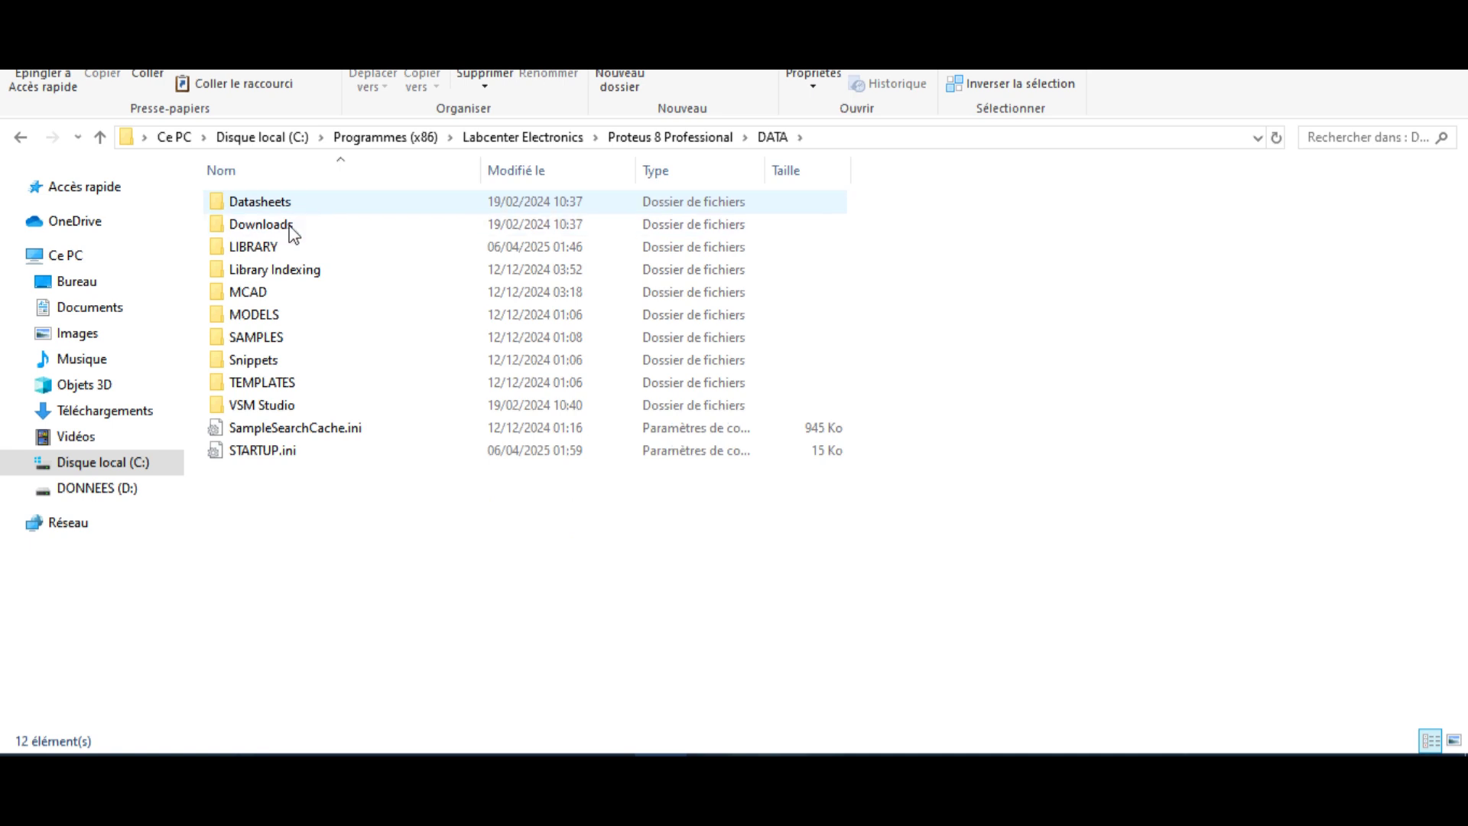
double_click(251, 245)
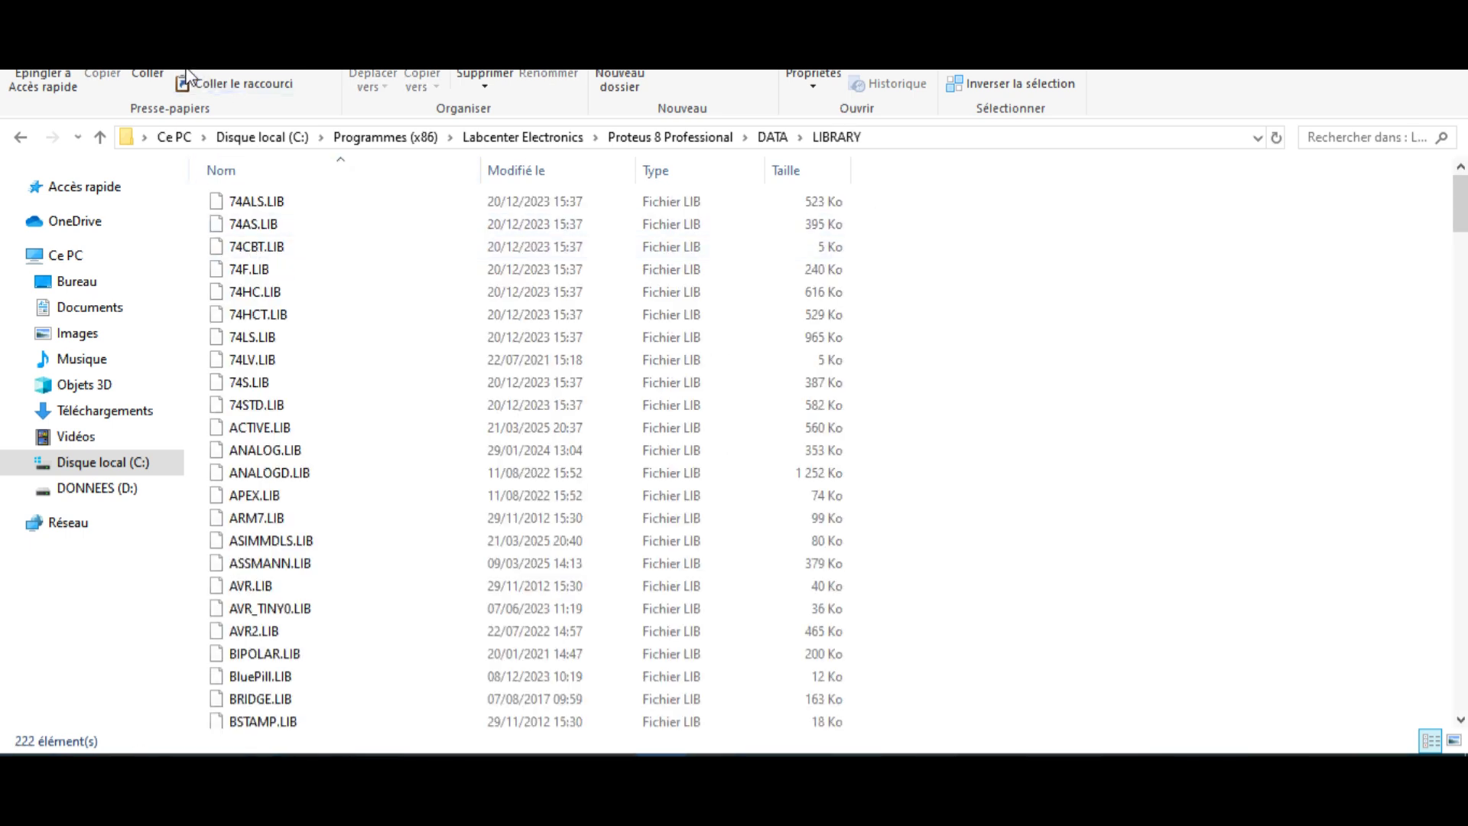
key(ctrl+v)
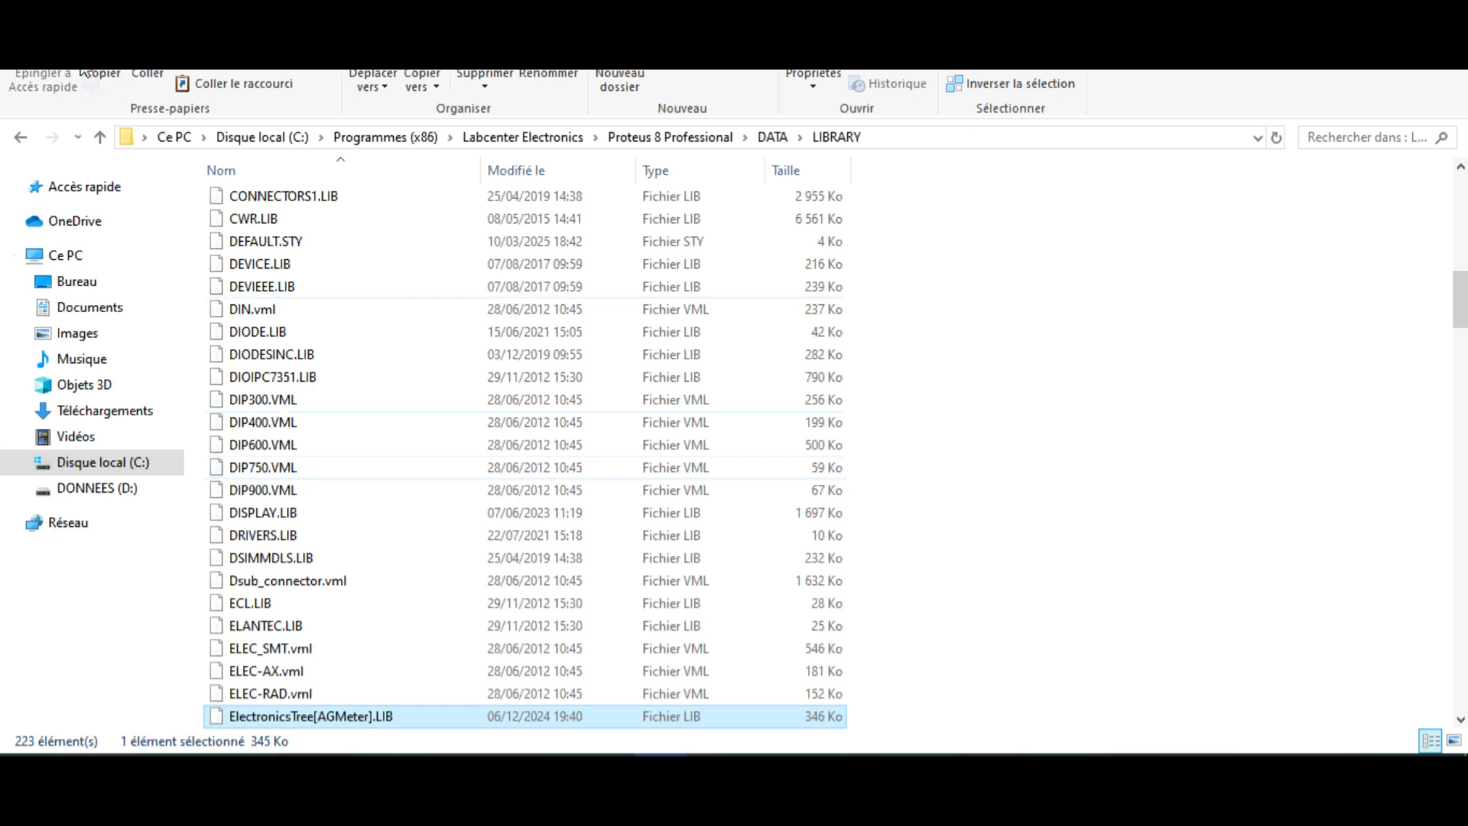
click(1168, 610)
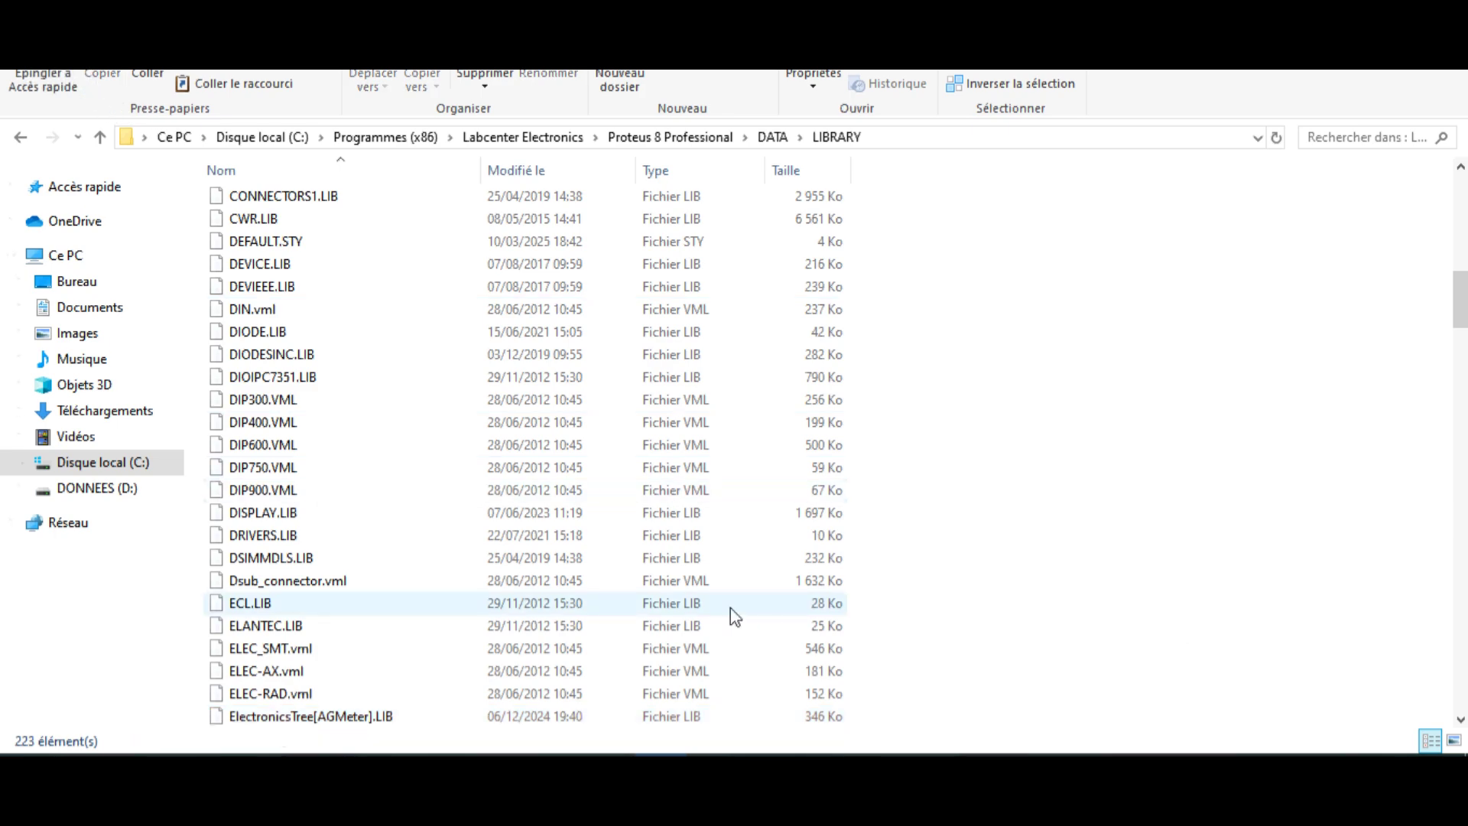
right_click(985, 564)
click(1040, 254)
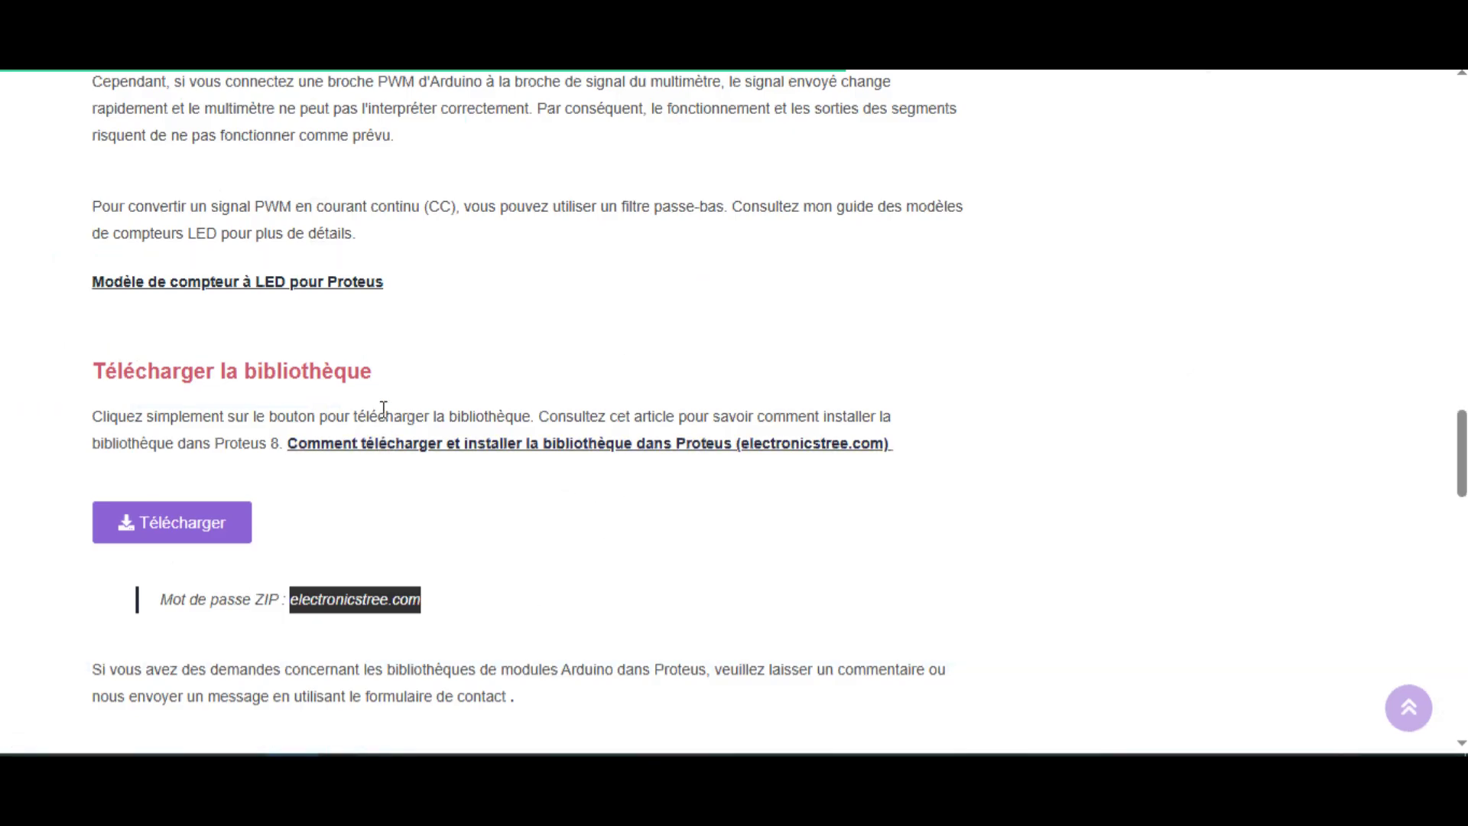
Switch to the Electronics Tree web page and review its analog gauge meter models and usage section
scroll(393, 419, up, 8)
scroll(394, 421, up, 5)
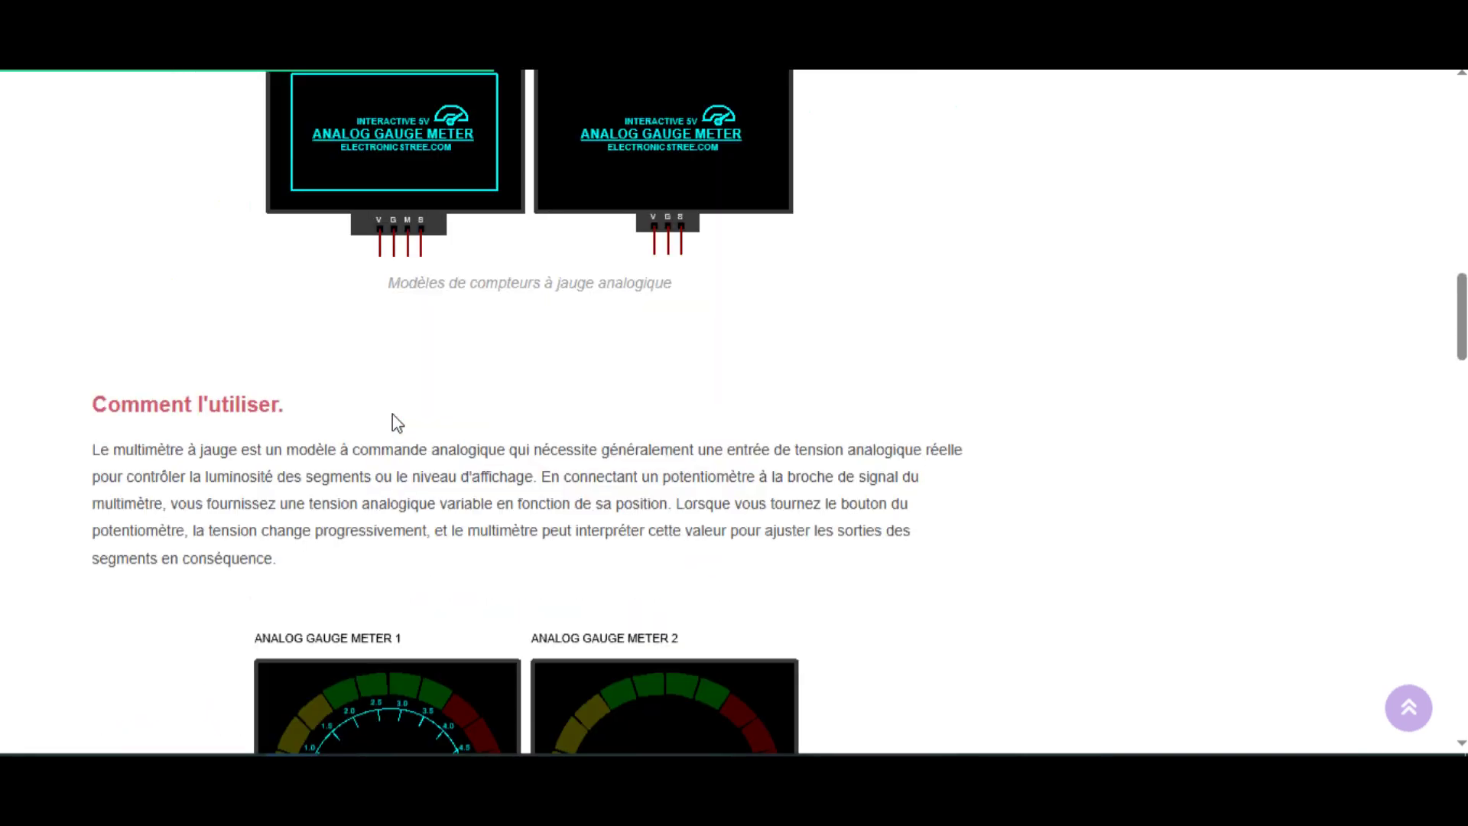
scroll(393, 414, up, 9)
scroll(393, 416, down, 4)
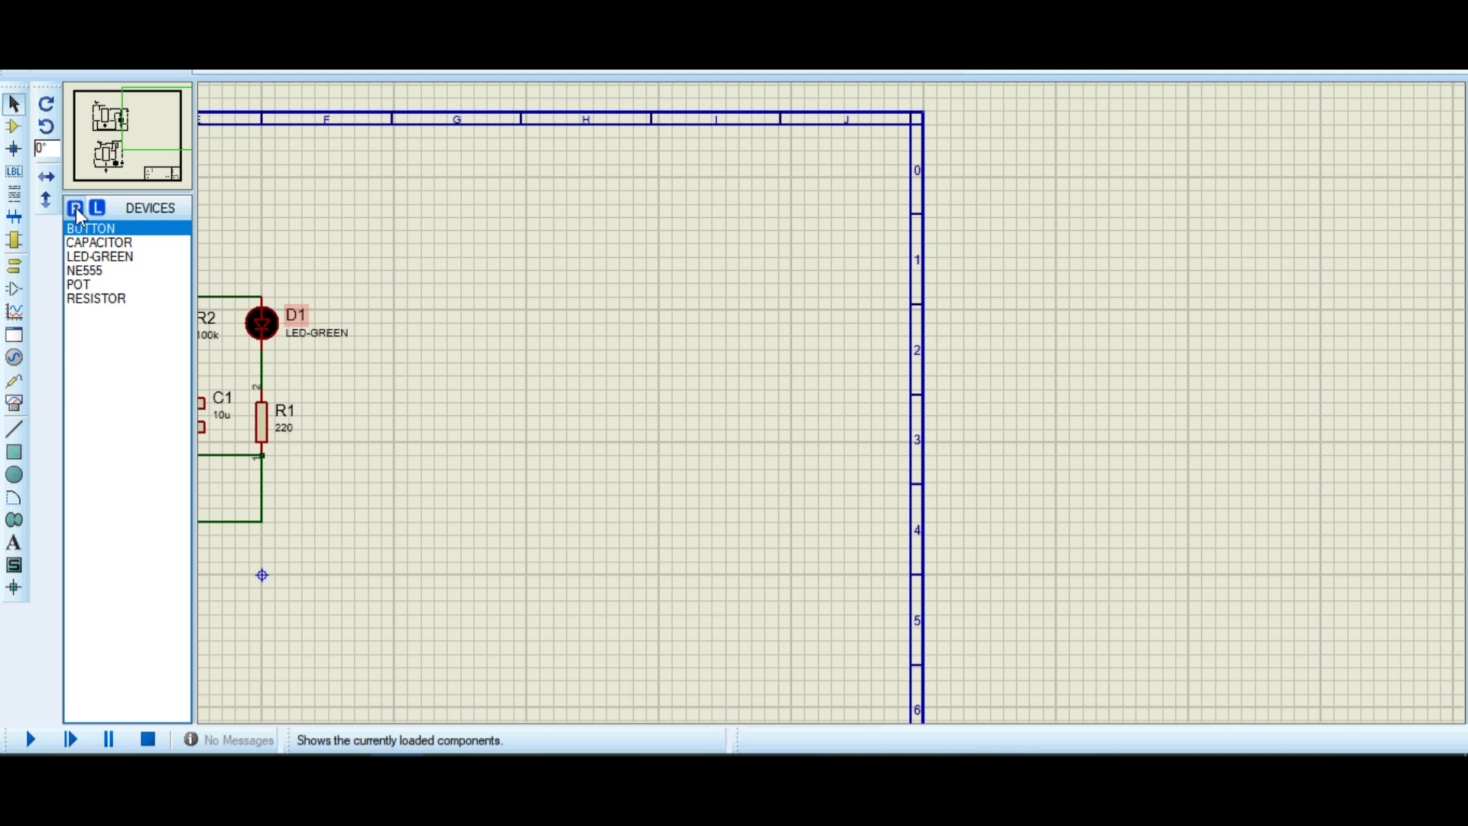
Switch to Proteus, search the device picker for AGMETE and preview ANALOG GAUGE METER 1 and ANALOG GAUGE METER 2
click(76, 209)
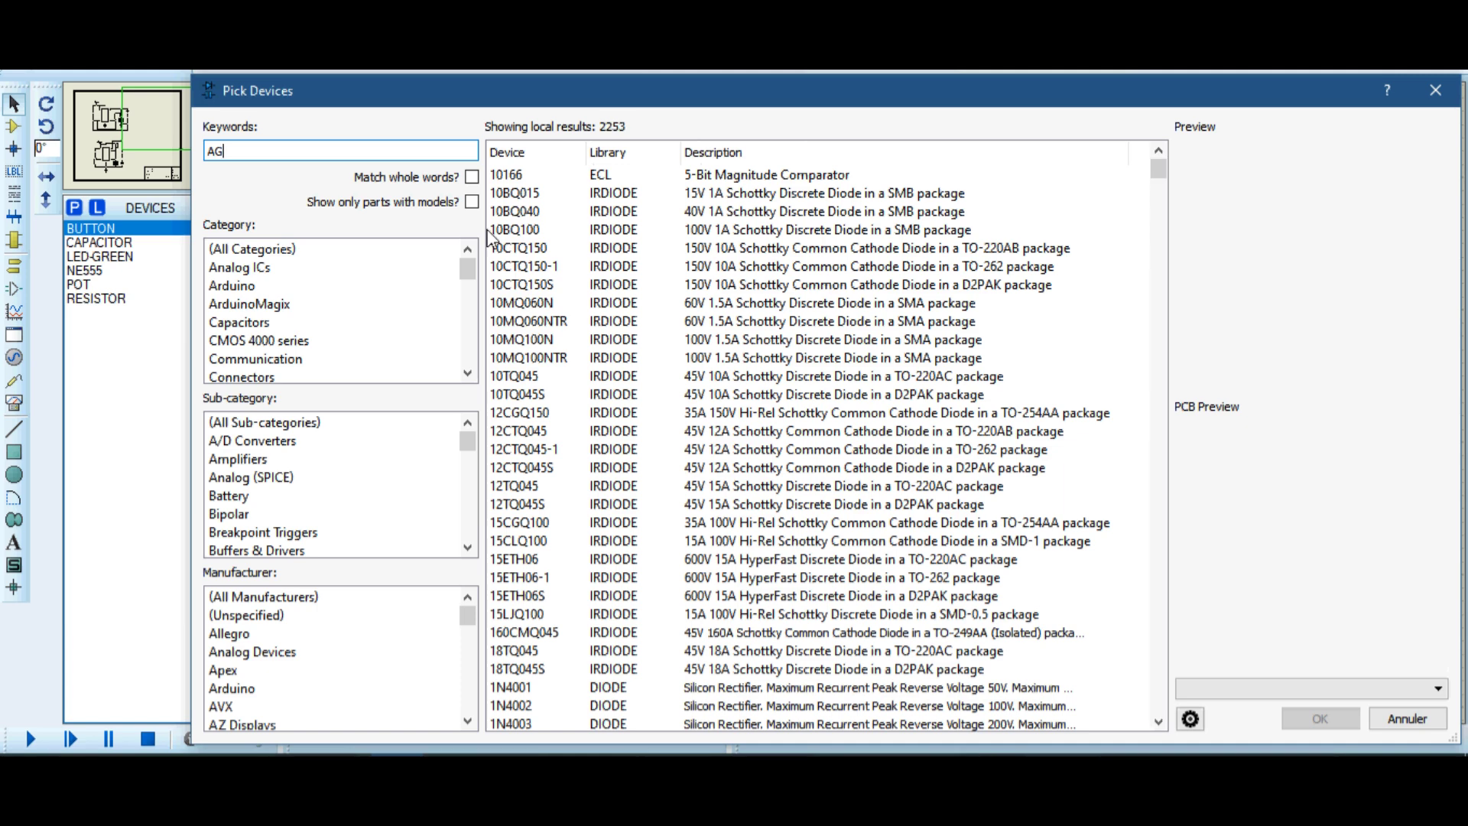
text(AGMETE)
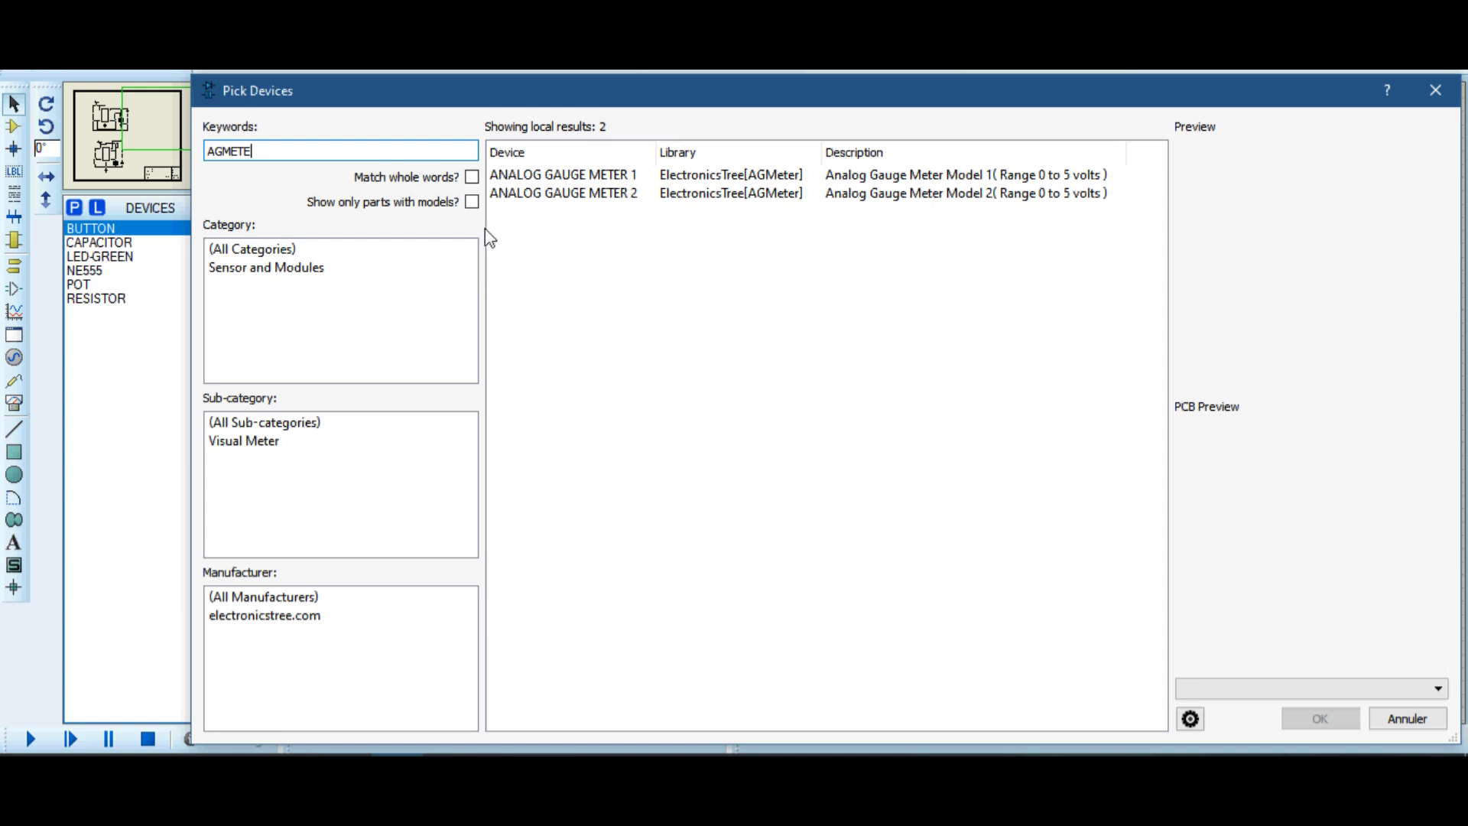
click(607, 176)
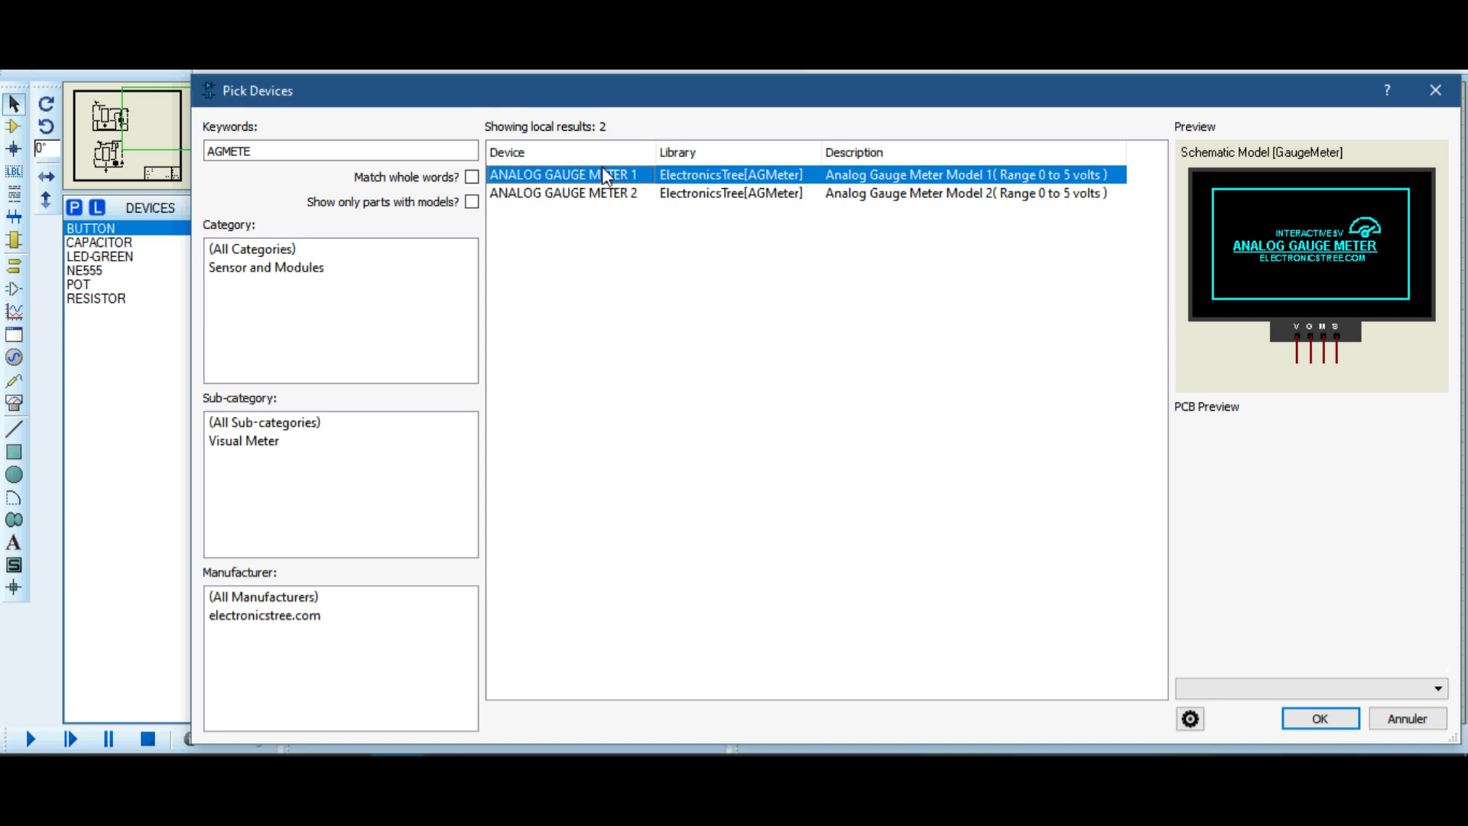
key(Down)
key(Up)
key(Down)
key(Up)
key(Down)
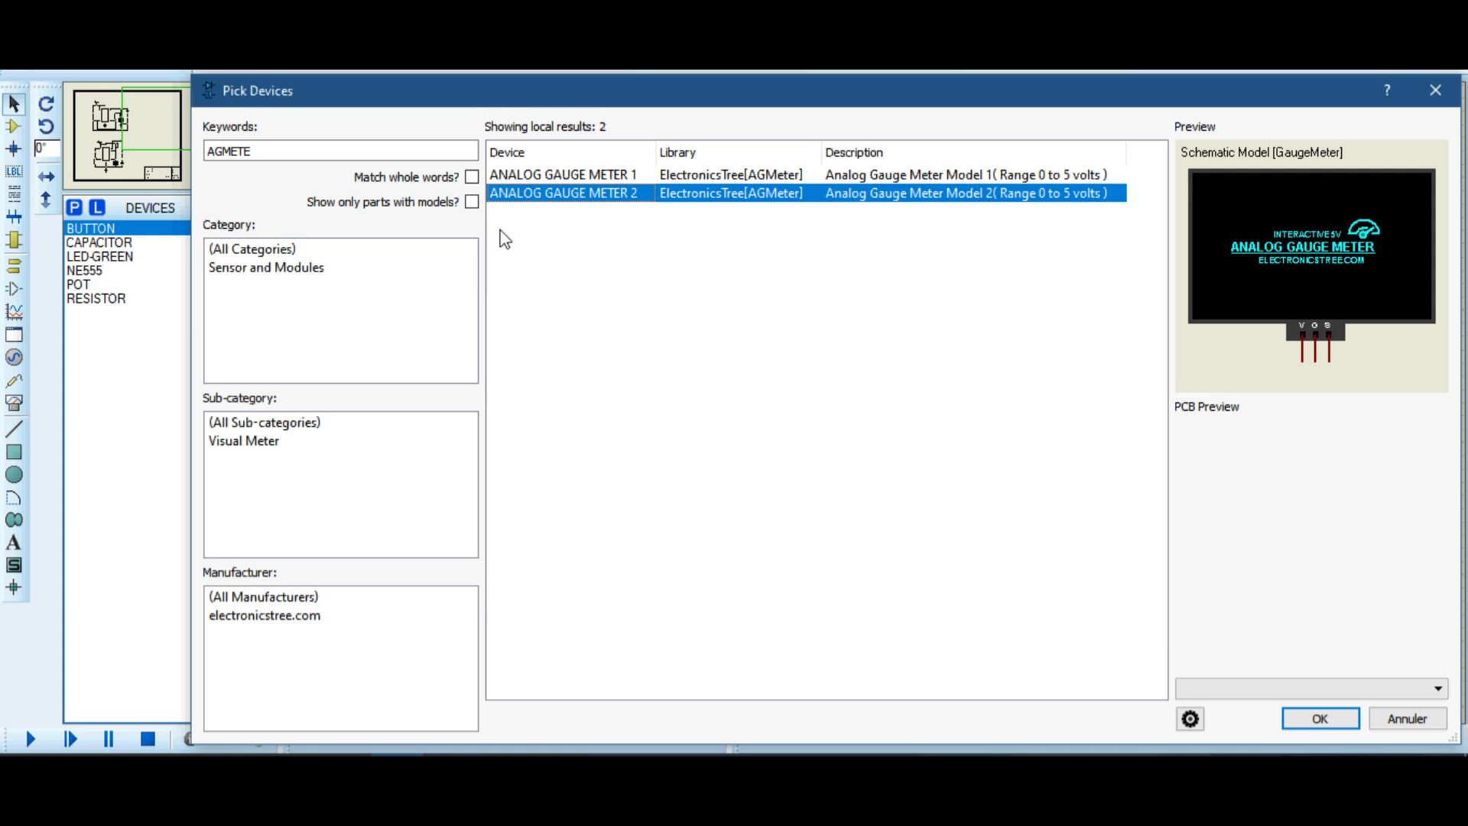
Switch to the Electronics Tree WS2812 LED matrix library page and examine its description and the ring, 8×8 and 8×32 models
click(344, 765)
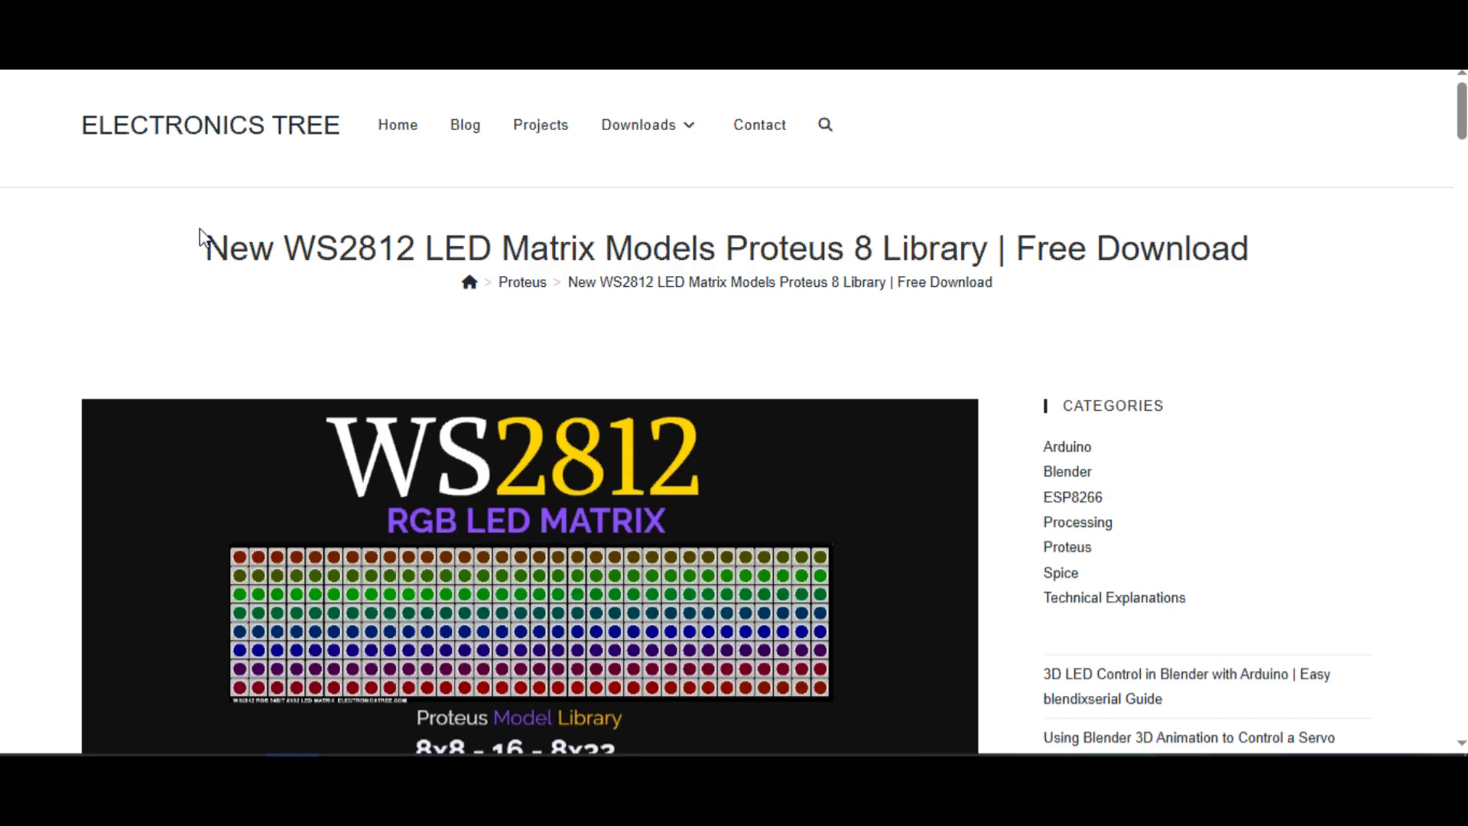
scroll(200, 237, down, 4)
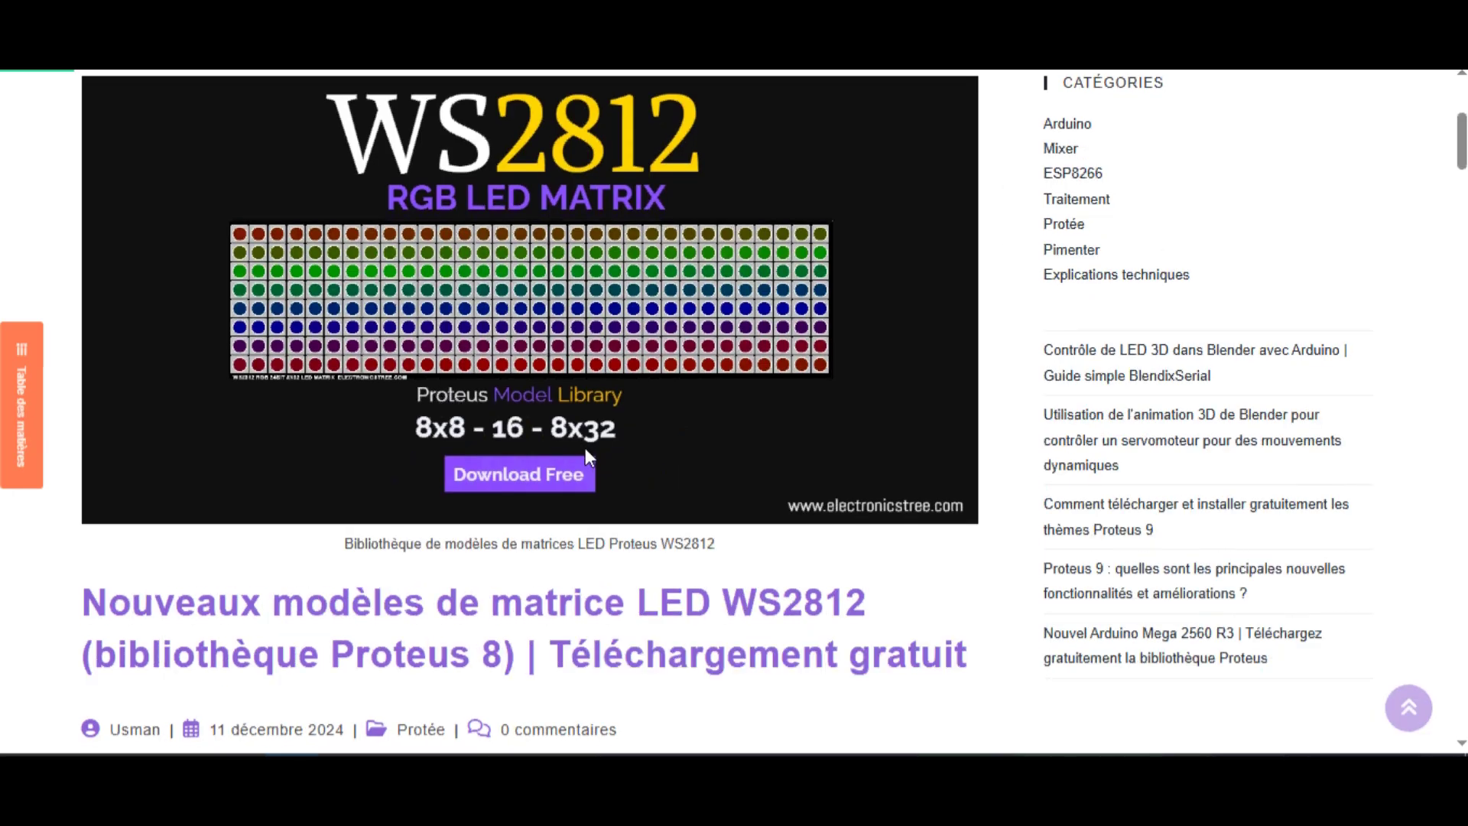
scroll(584, 447, down, 6)
scroll(570, 524, up, 5)
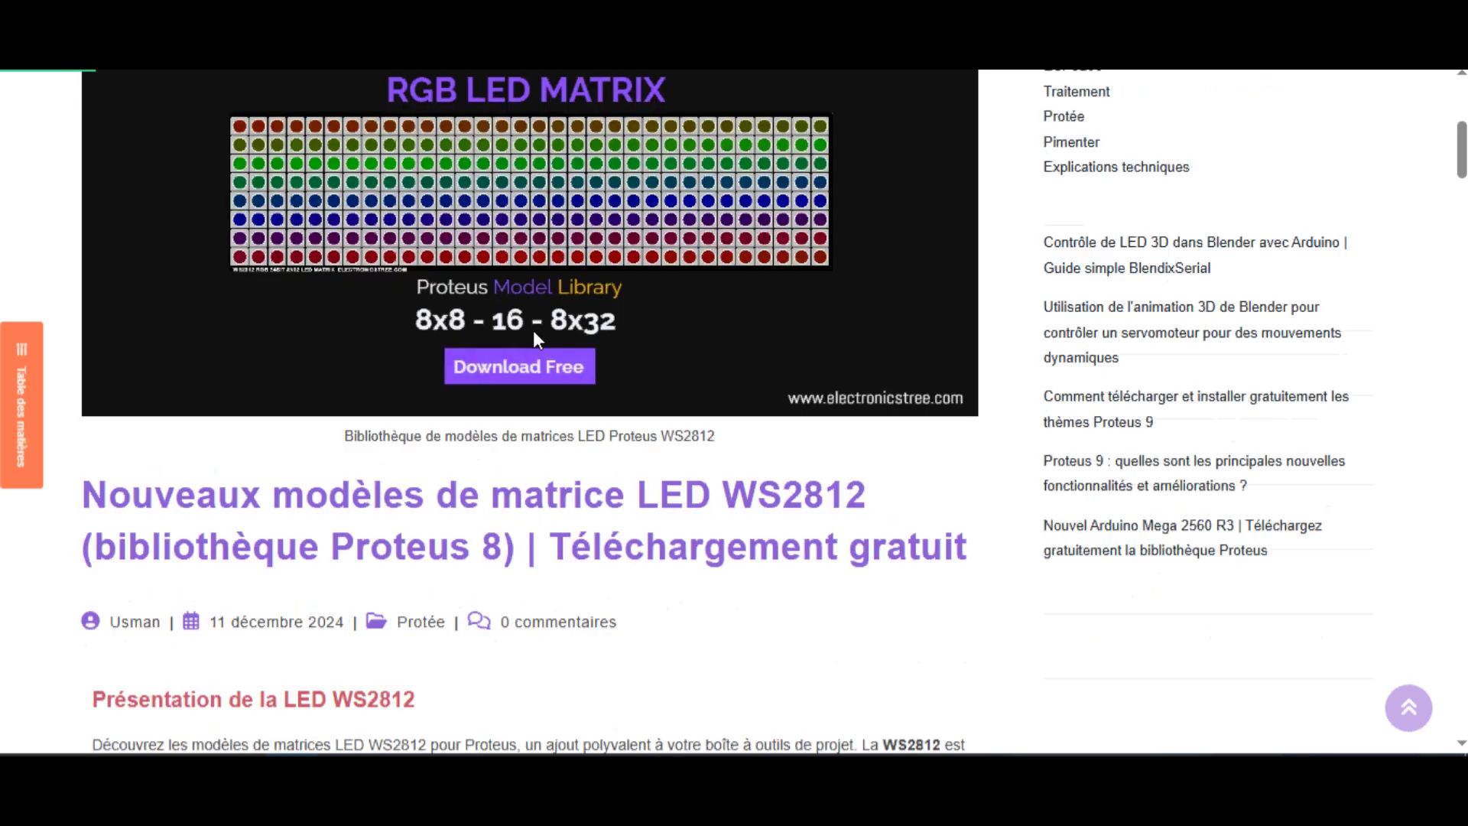
scroll(682, 323, down, 5)
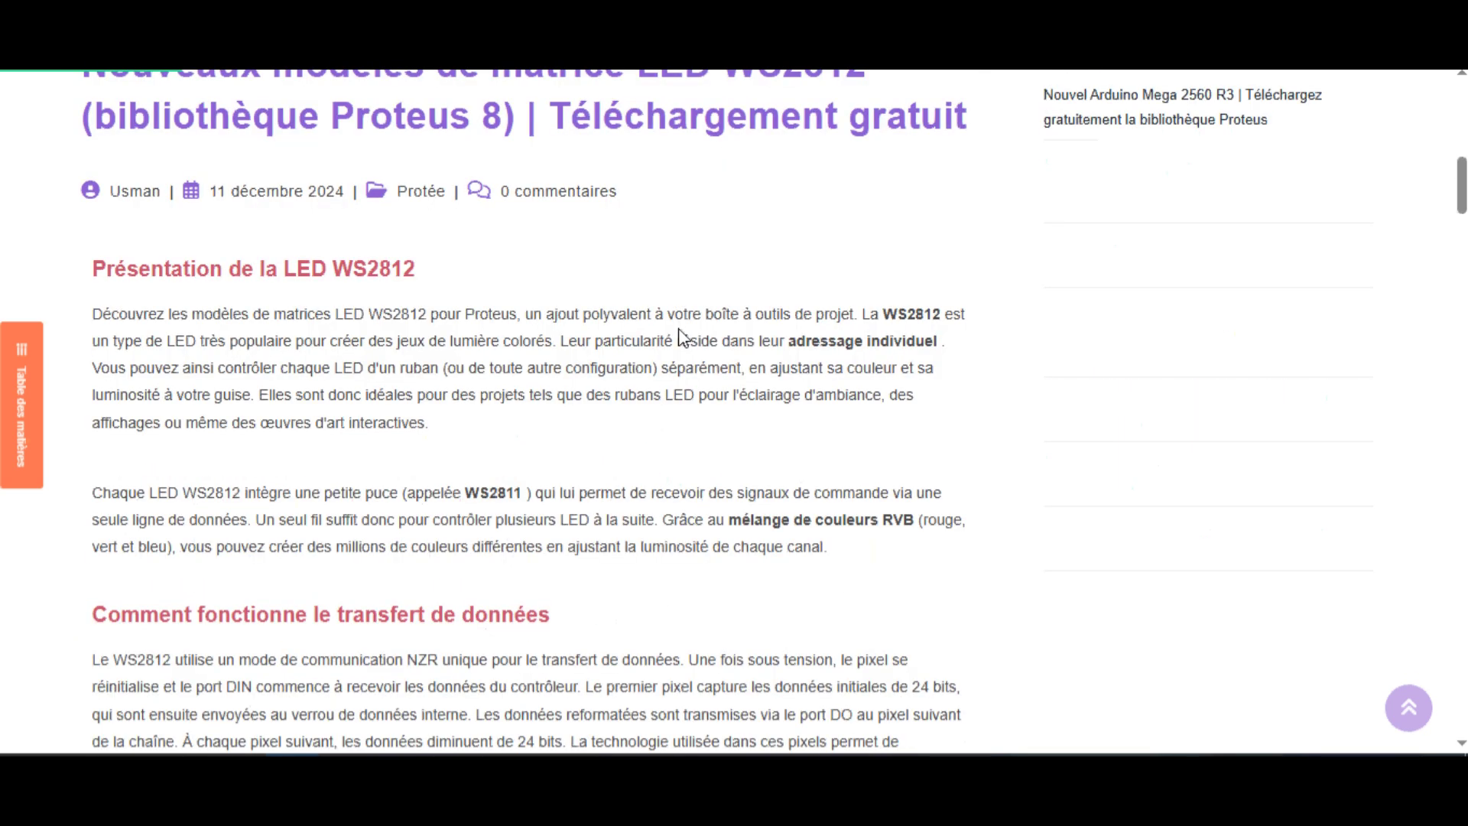
scroll(602, 339, down, 1)
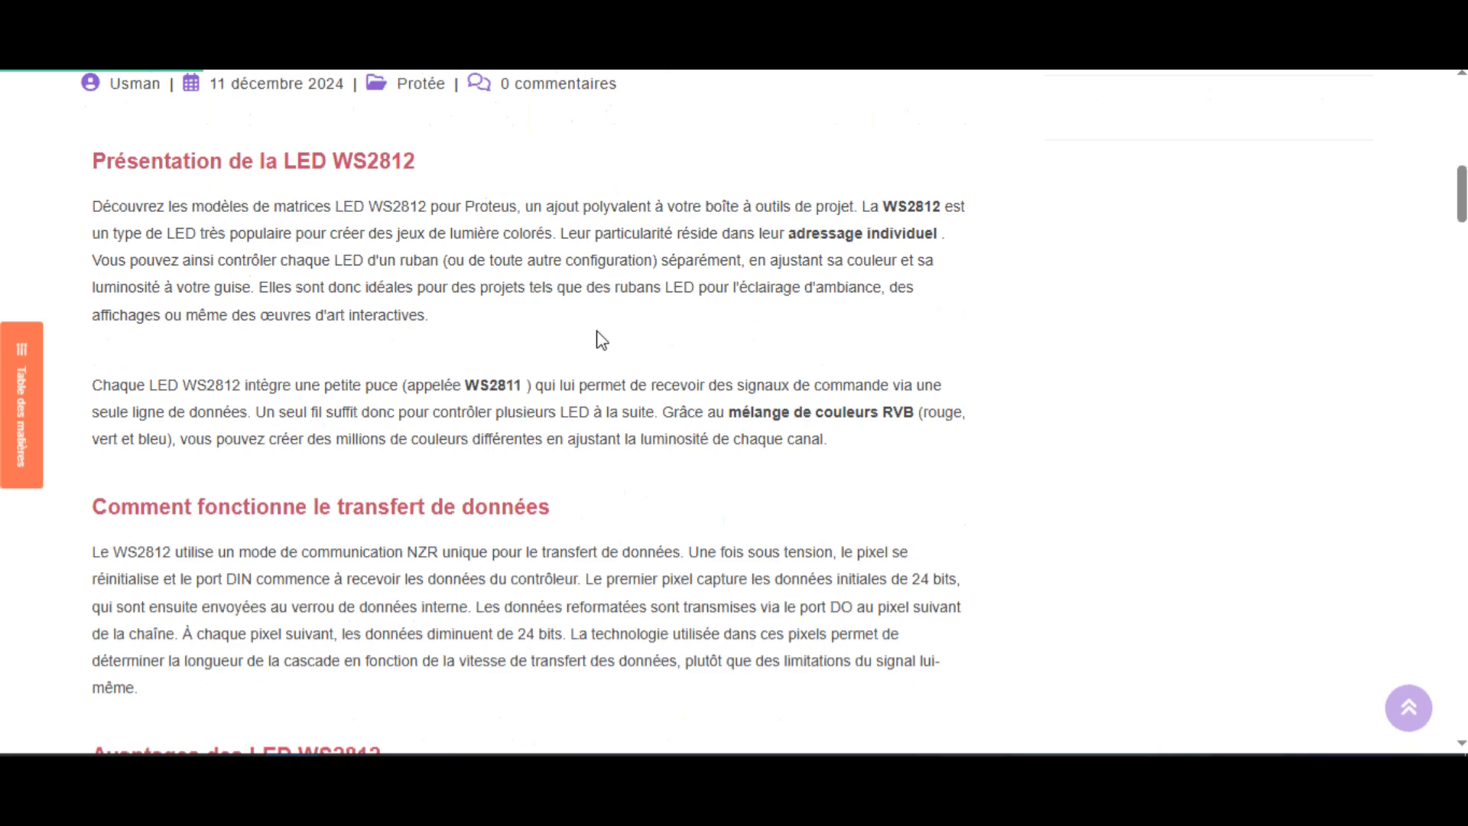
scroll(602, 339, down, 8)
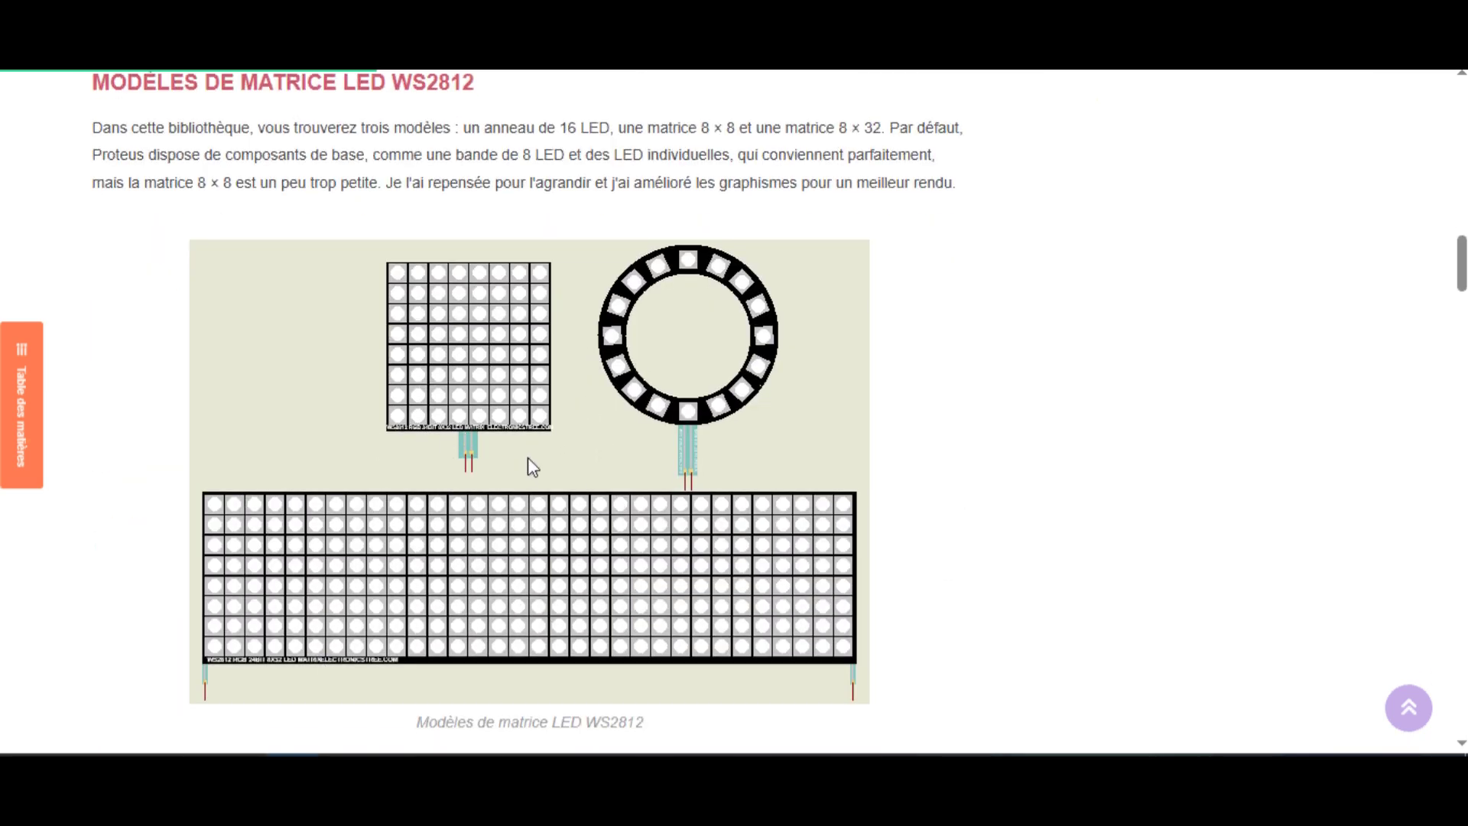
scroll(528, 458, down, 5)
scroll(538, 458, up, 5)
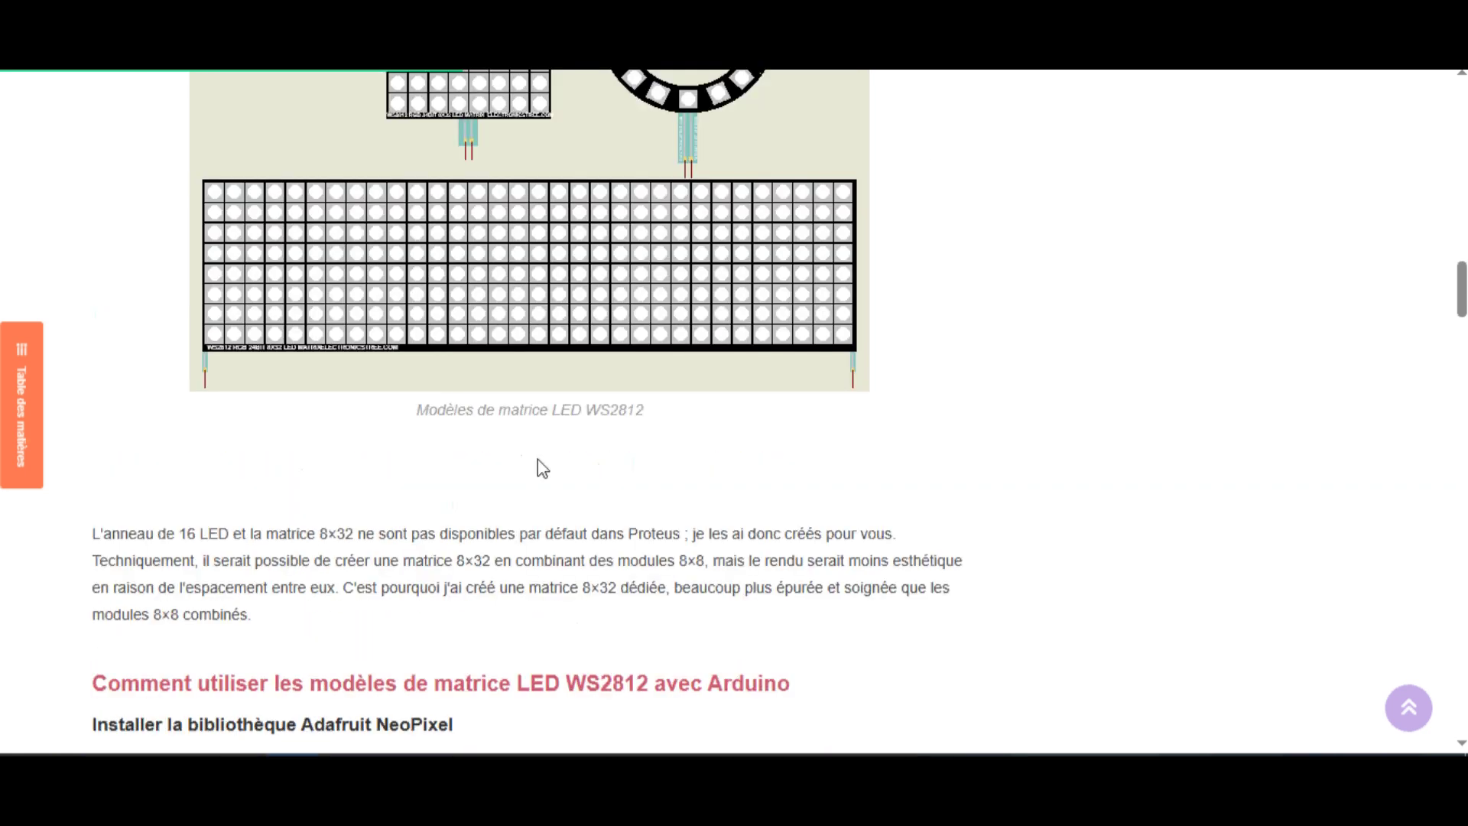
scroll(538, 459, up, 1)
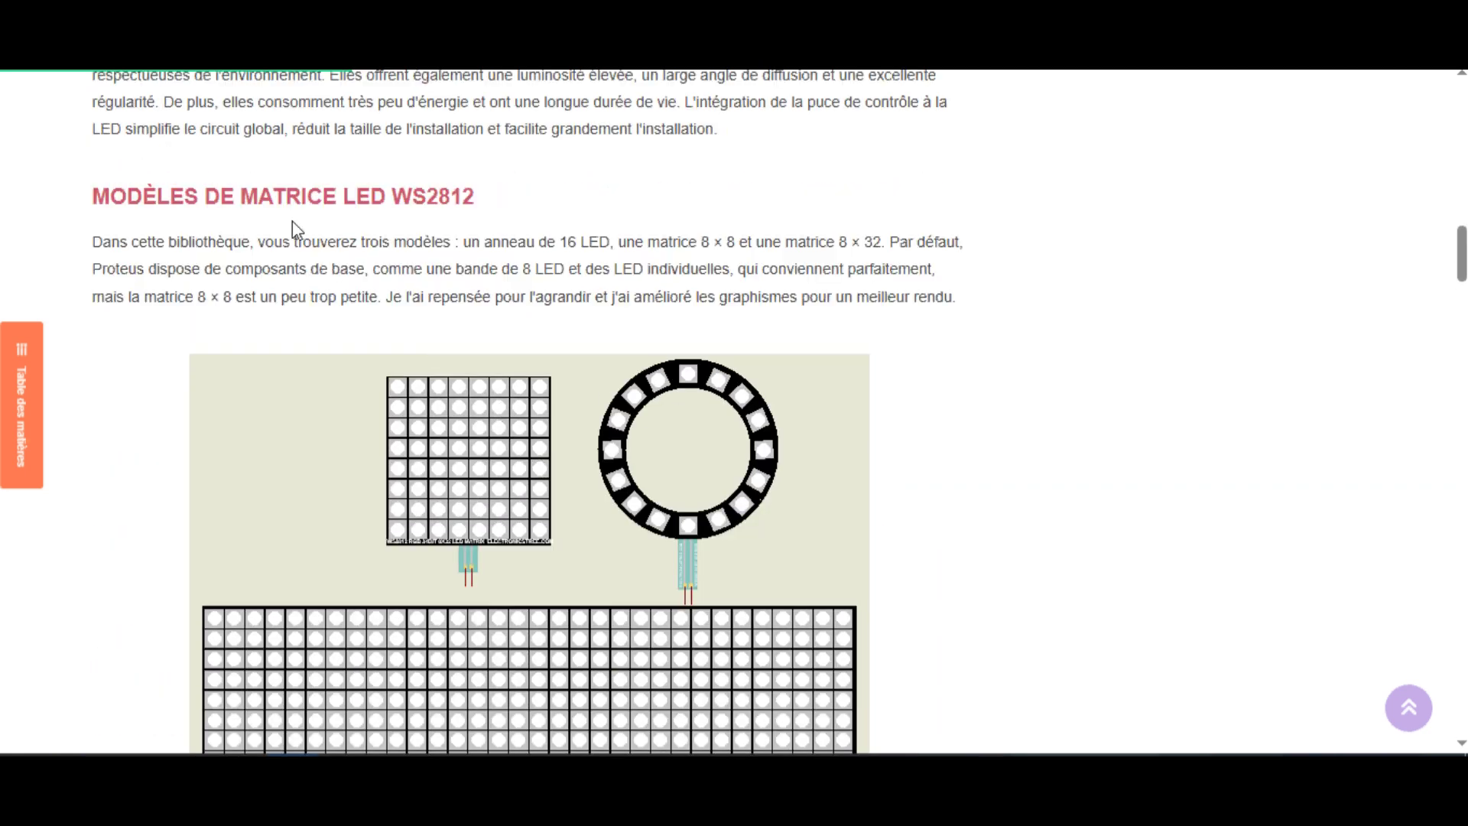
drag(248, 196, 322, 198)
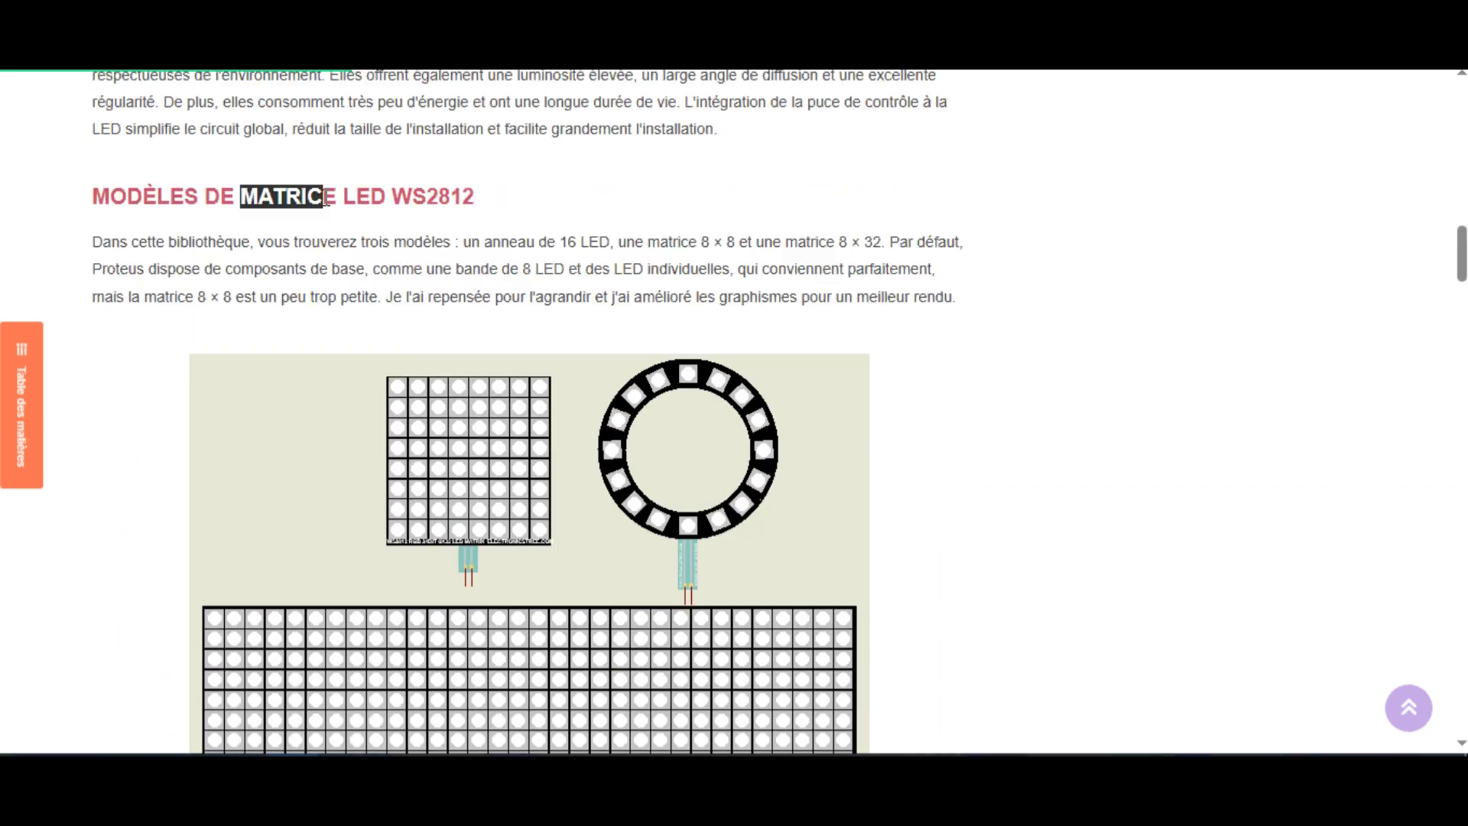
scroll(413, 268, up, 1)
scroll(418, 265, up, 5)
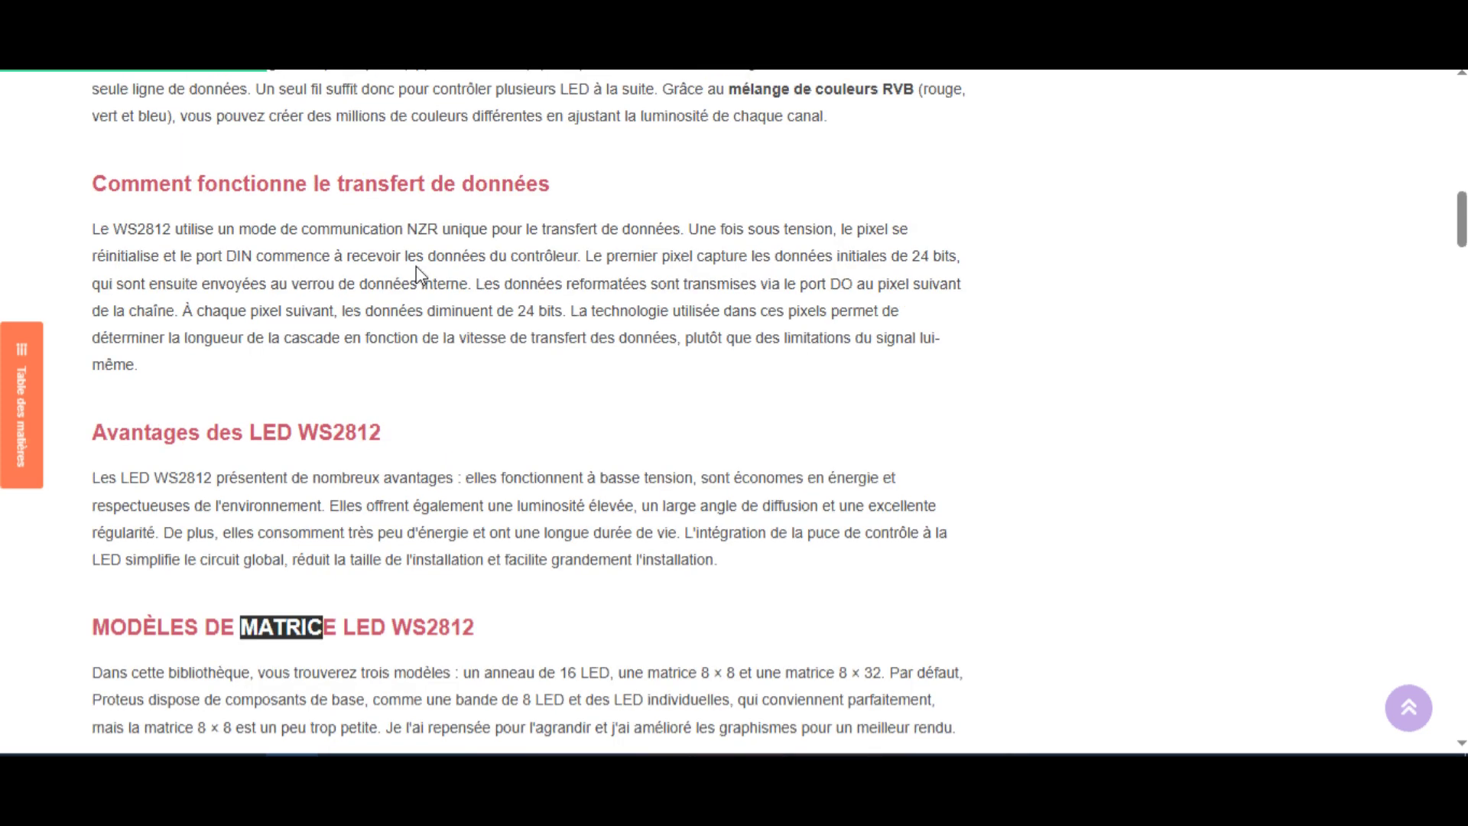
scroll(418, 266, up, 3)
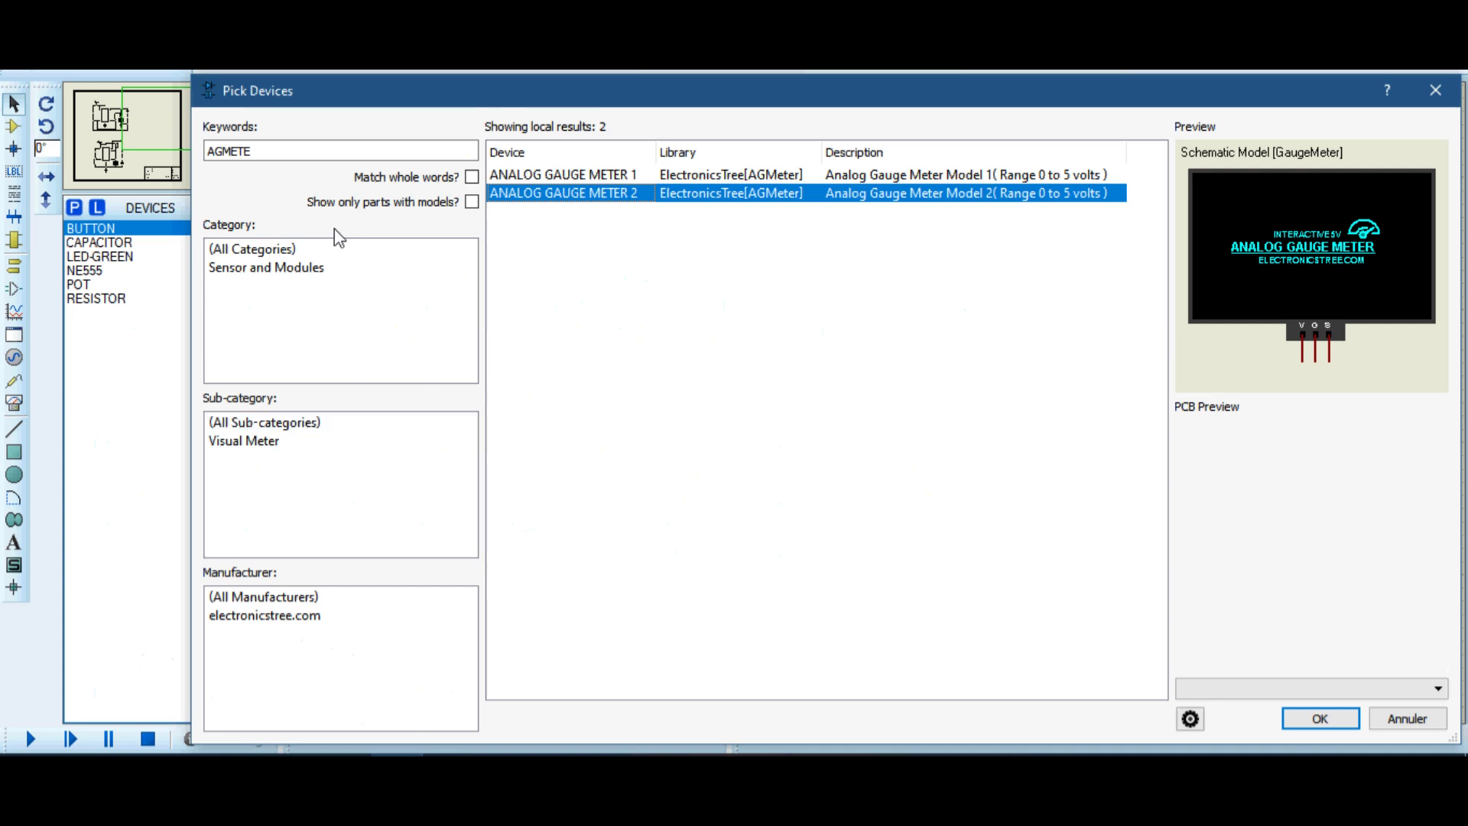
Switch back to Proteus, search the device picker for MATRIX and limit the results to the Optoelectronics category
double_click(333, 152)
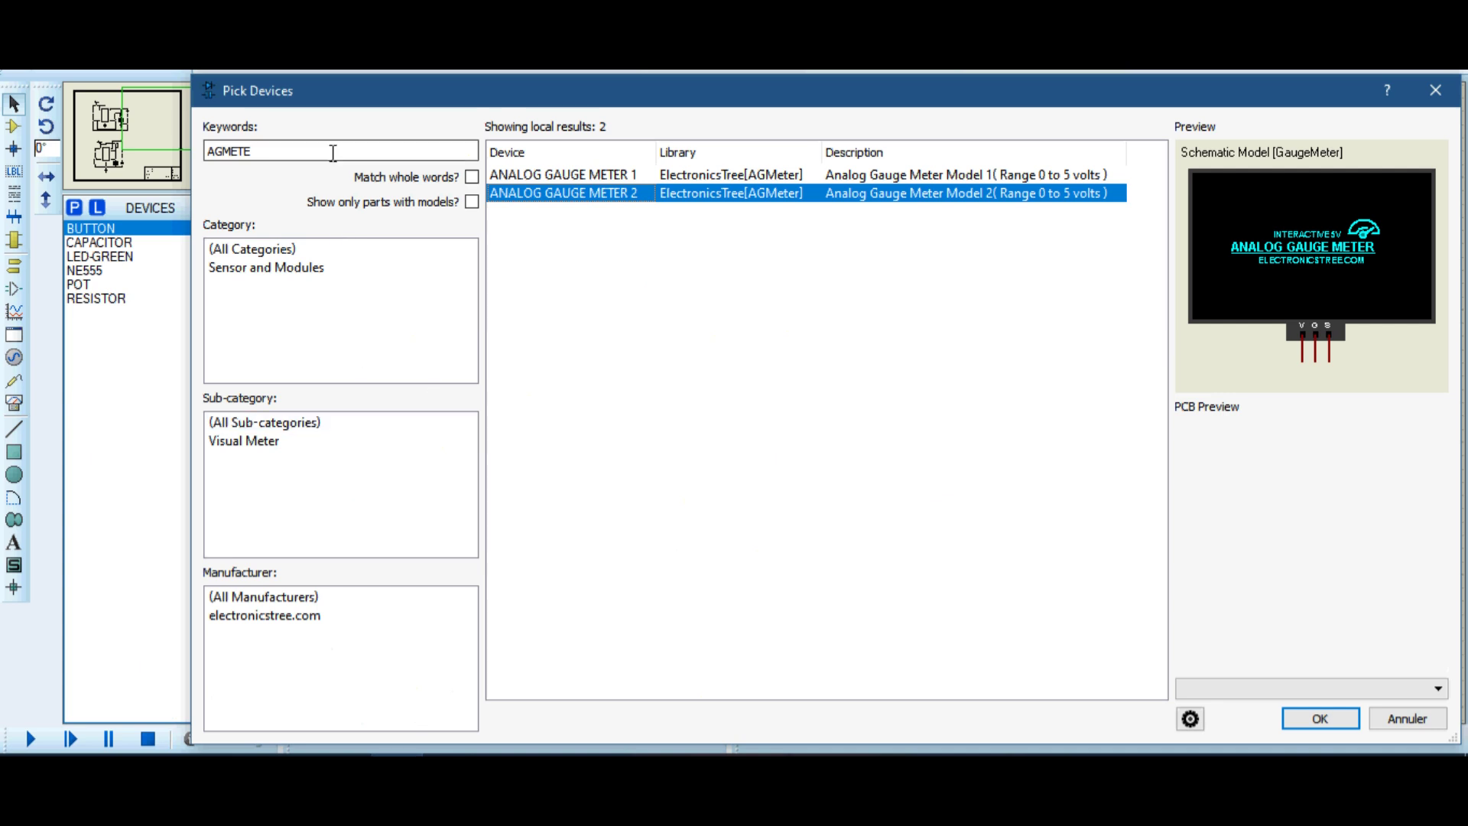
text(MATRIX)
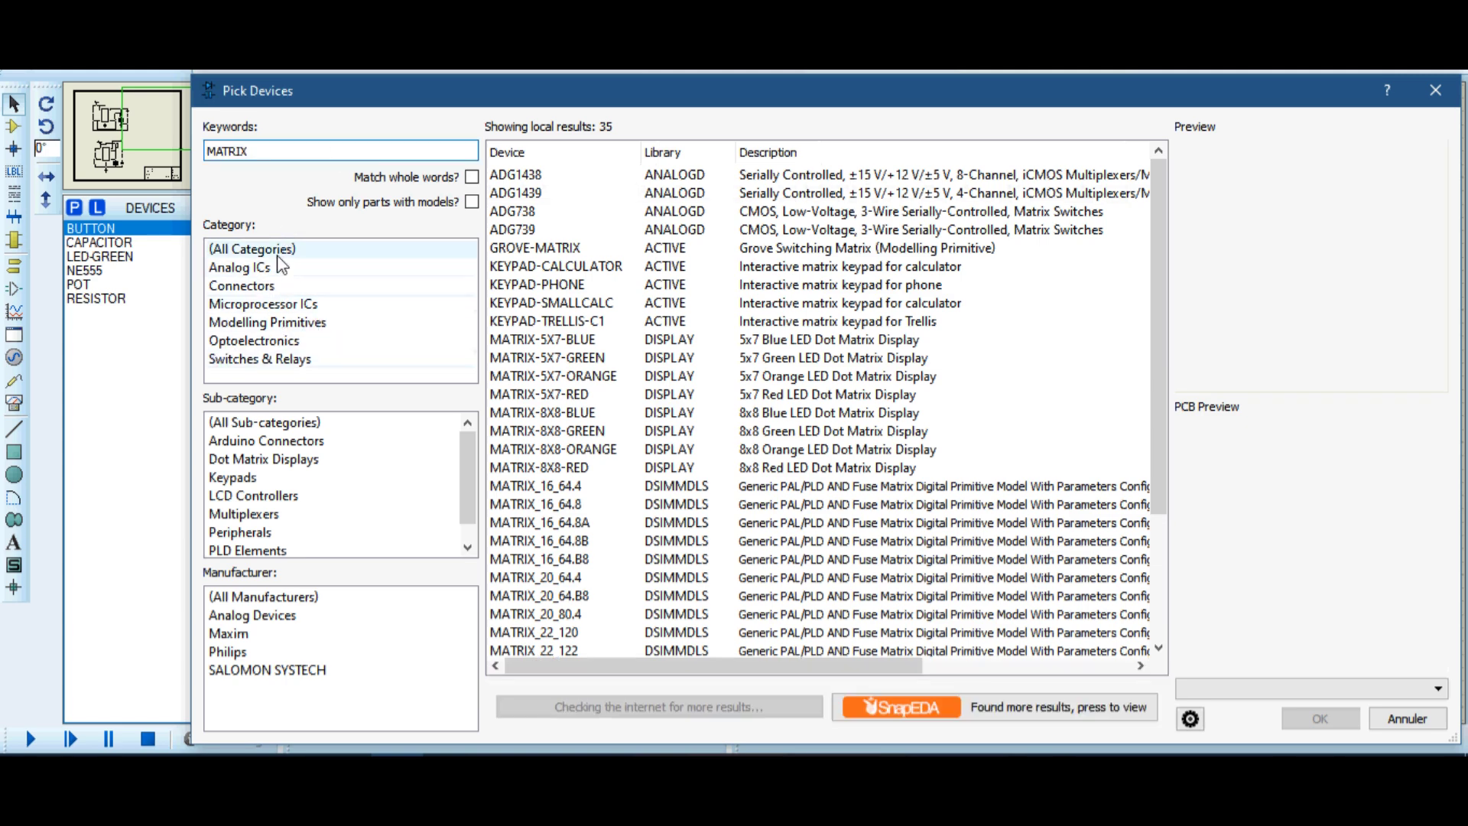
click(233, 340)
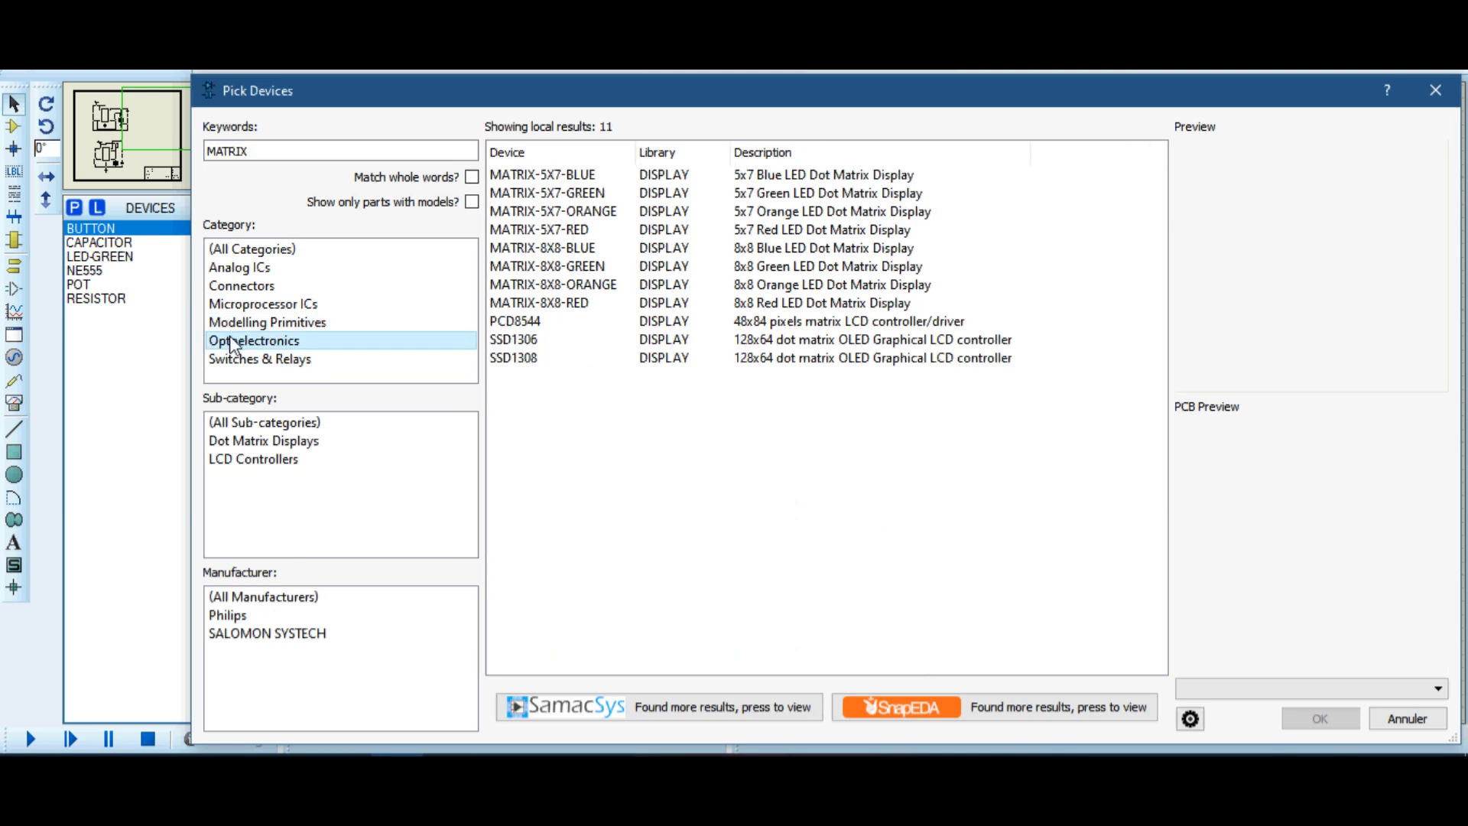
Preview the built-in 5x7 and 8x8 dot matrix displays and the matrix LCD controllers one after another
click(550, 180)
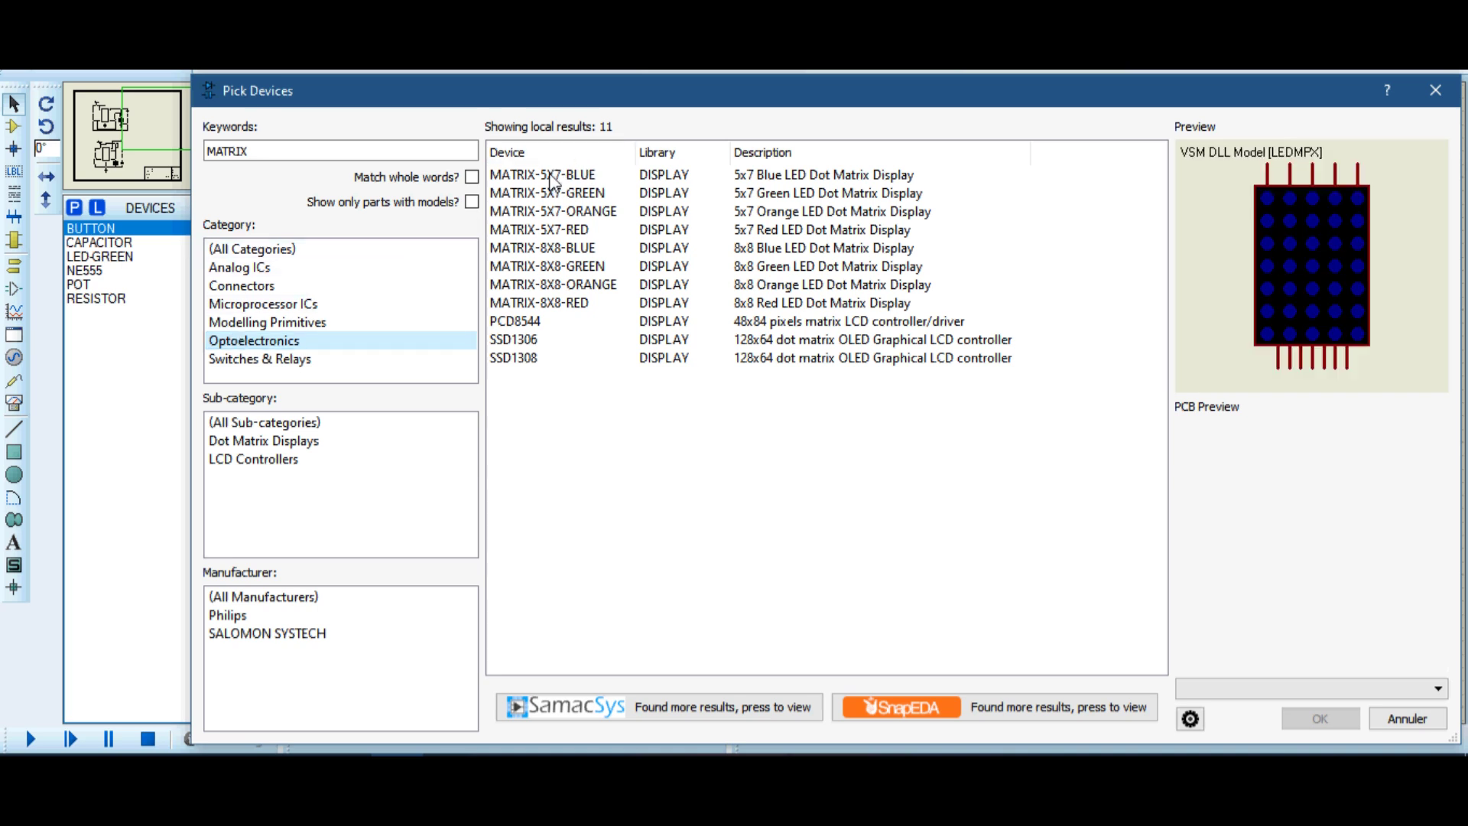
key(Down)
key(Down)
key(Down)
key(Down)
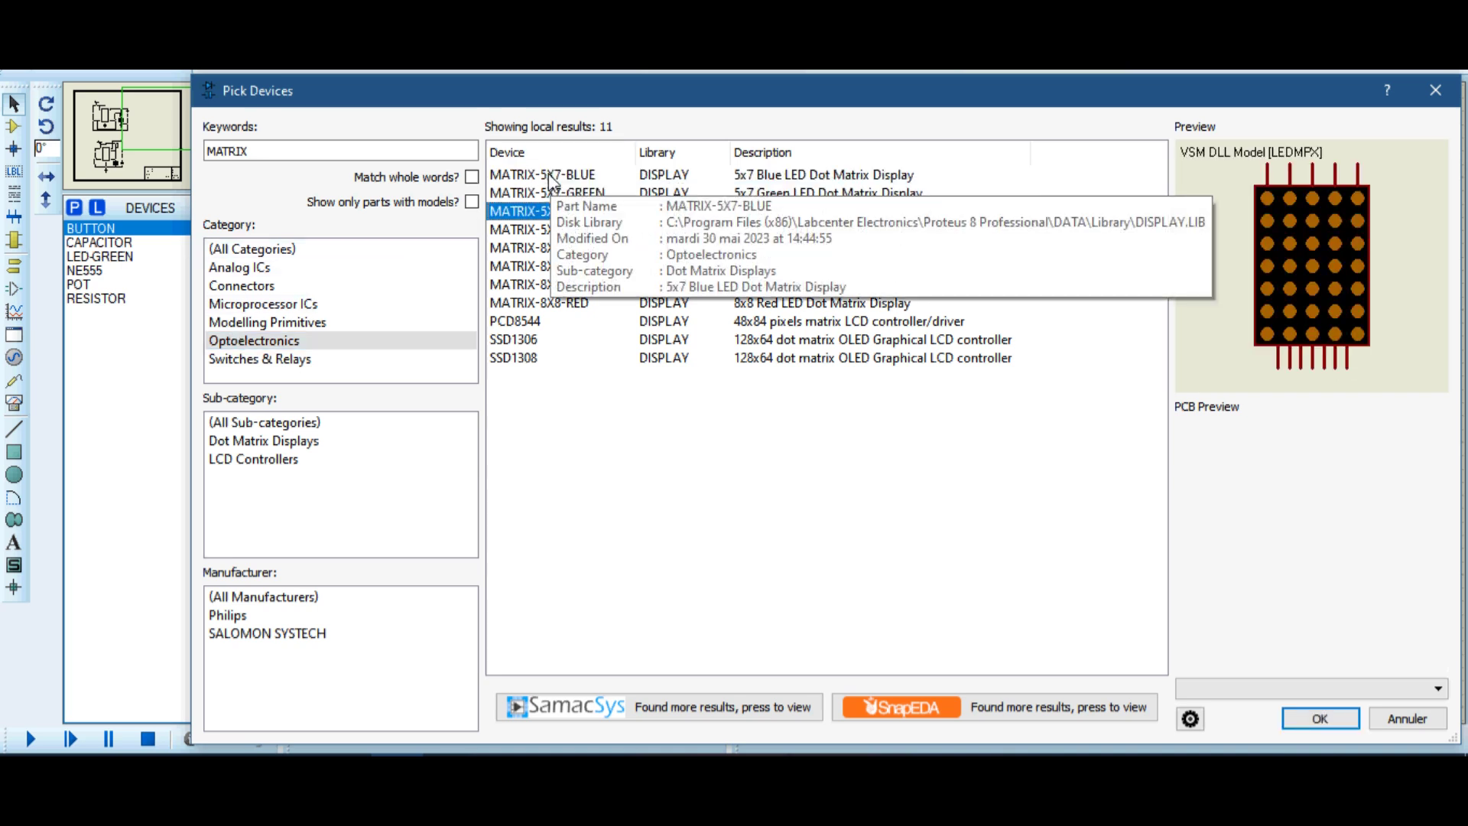
key(Down)
key(Down)
key(Down)
key(Down)
key(Down)
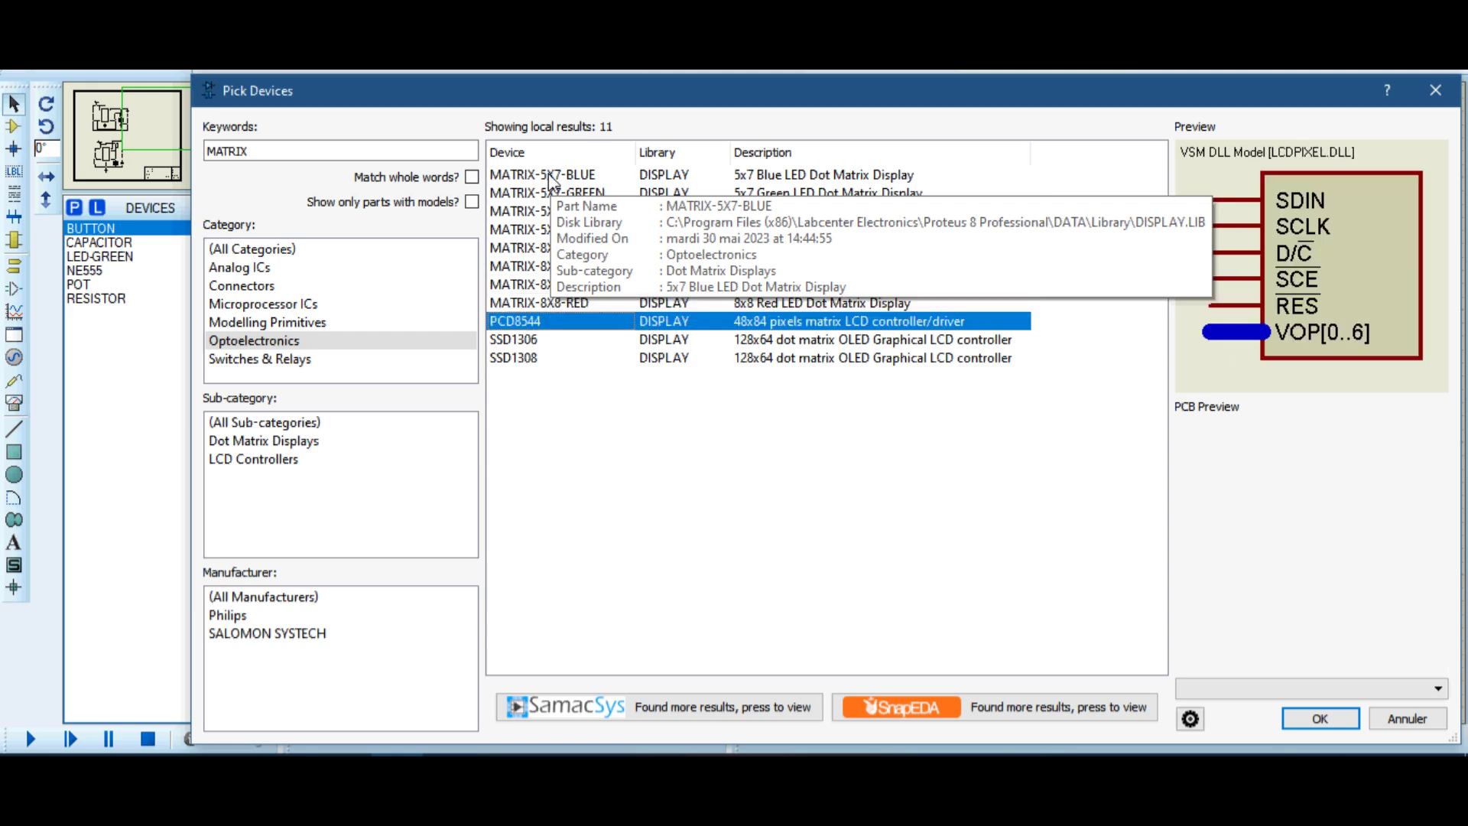
key(Down)
key(Up)
key(Up)
key(Up)
key(Up)
key(Up)
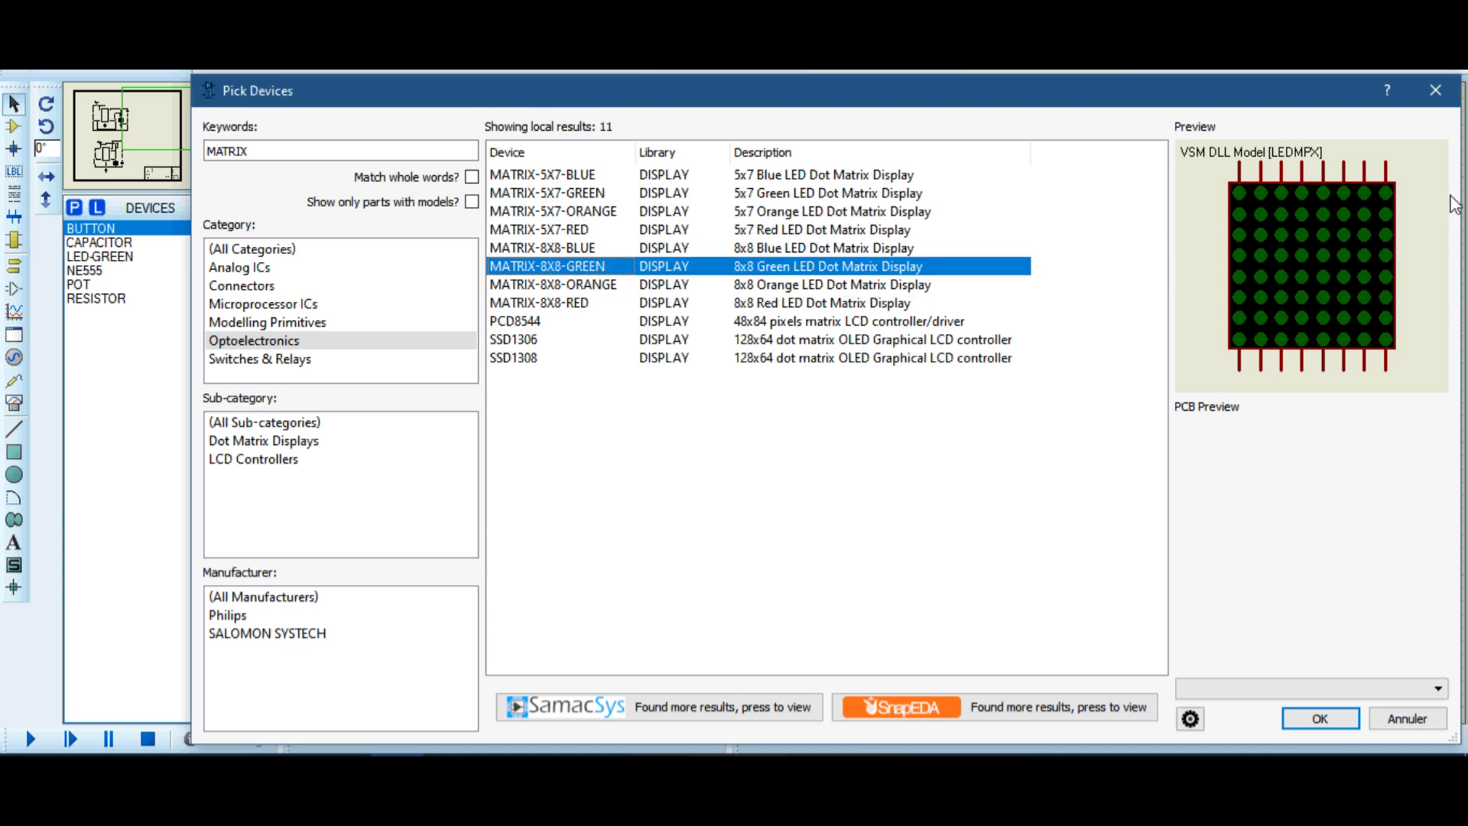
key(Up)
key(Up)
key(Up)
key(Up)
key(Up)
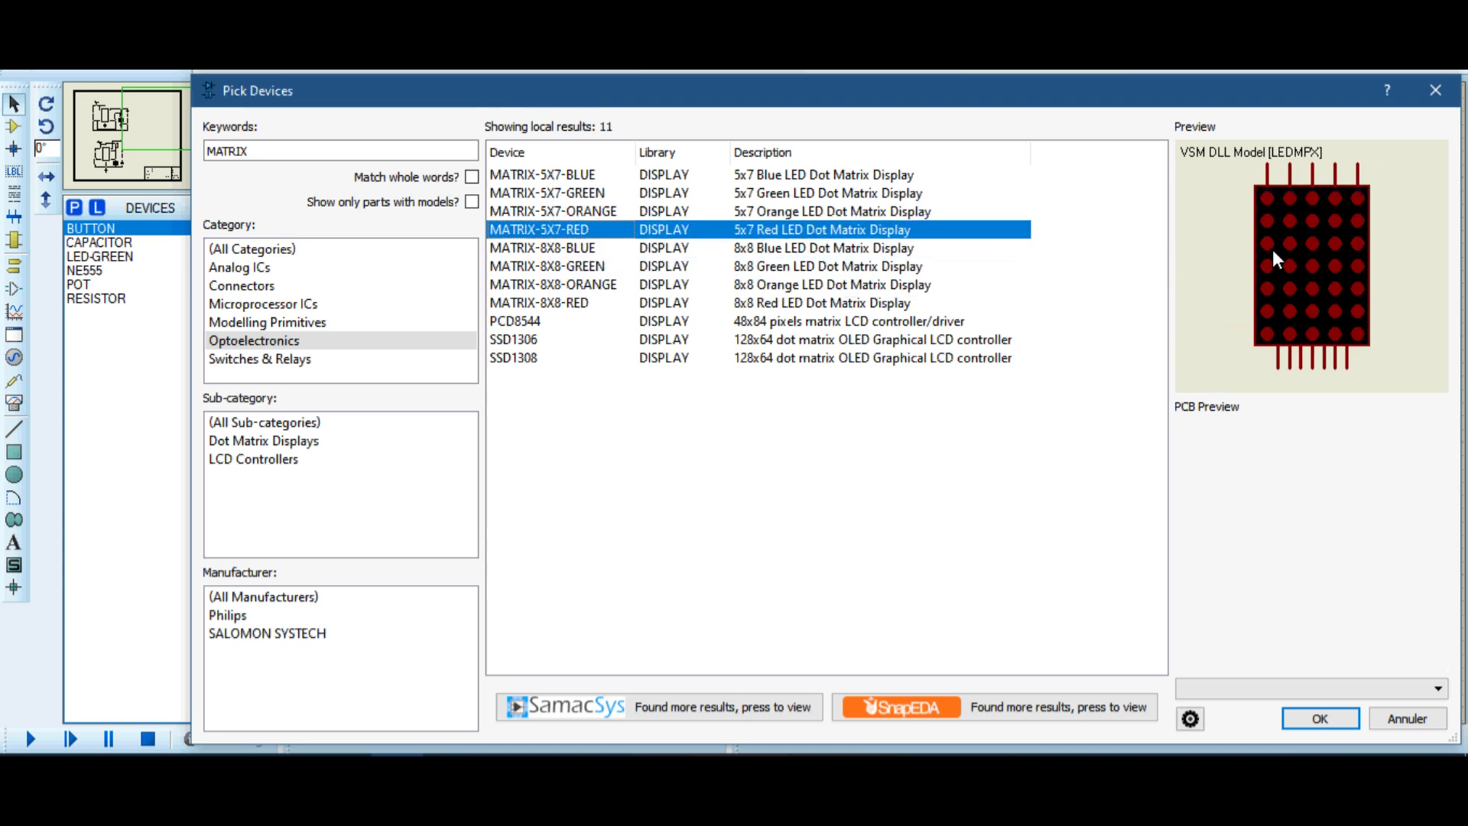
Run through the remaining MATRIX results from MATRIX-5X7-RED down to SSD1308, and close the device picker
key(Down)
key(Down)
key(Down)
key(Down)
key(Down)
key(Down)
key(Down)
key(Down)
key(Down)
key(Down)
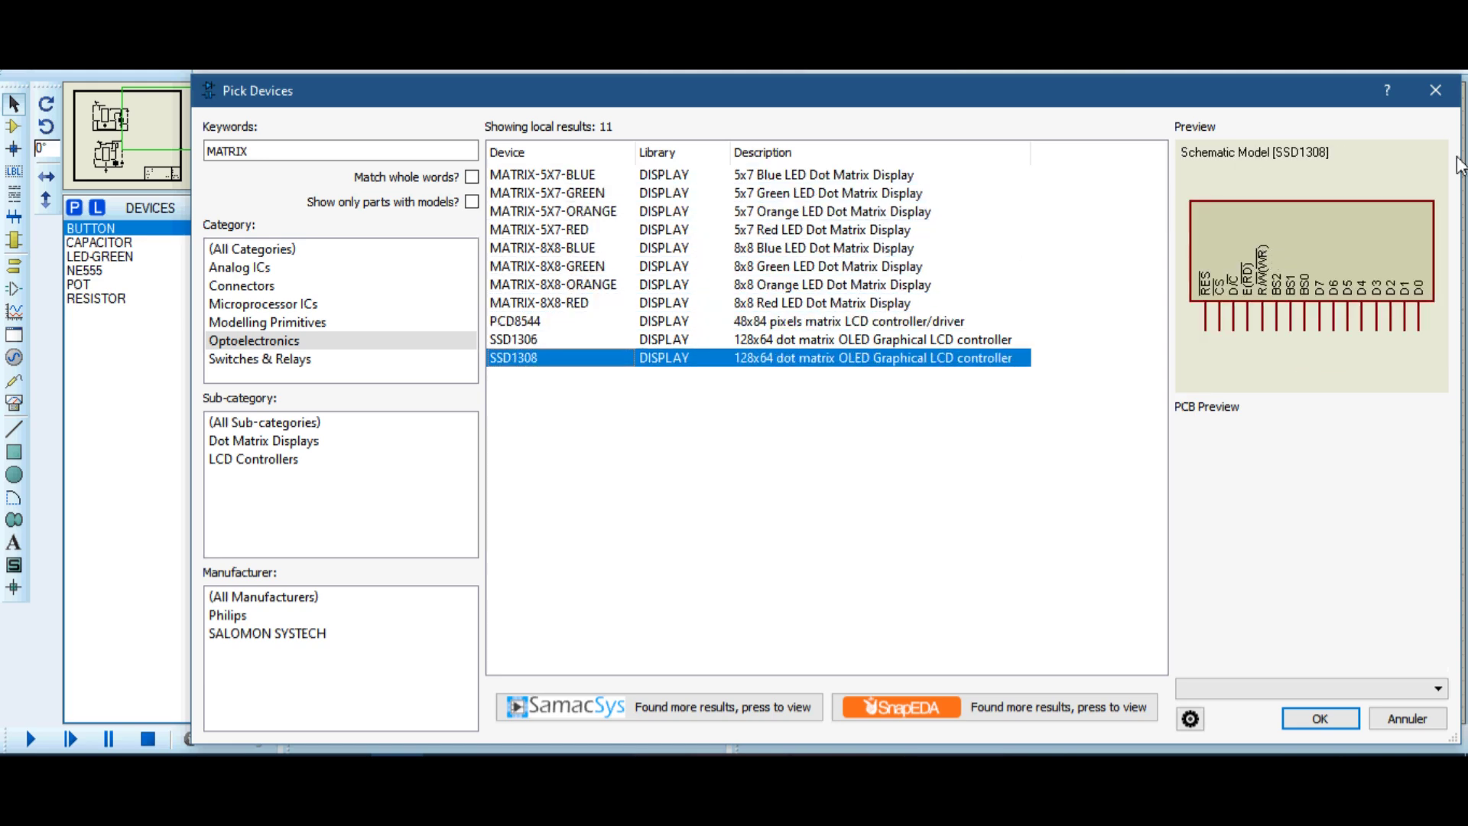
click(1435, 89)
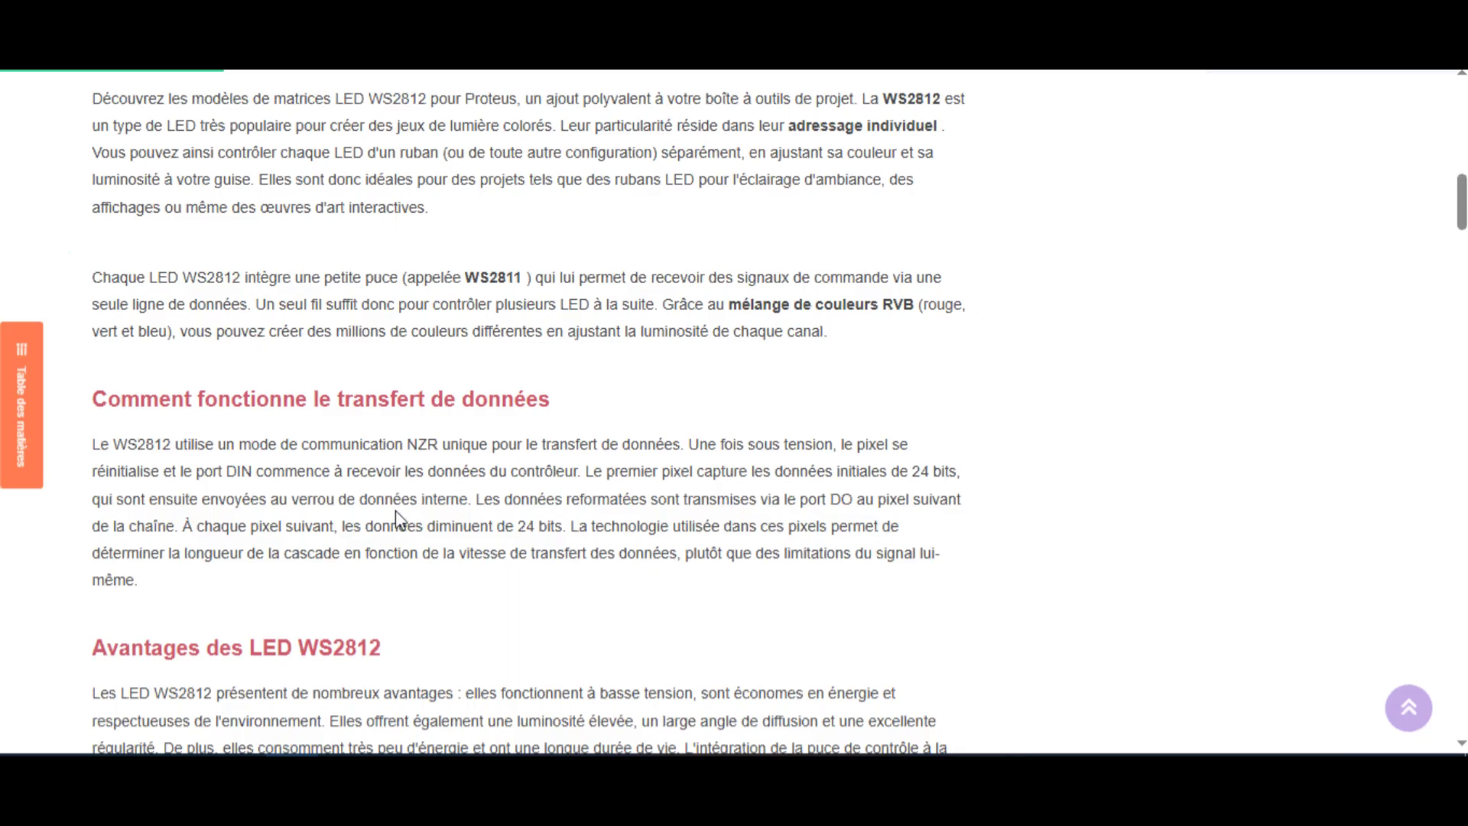
Switch to the WS2812 library page and examine the models, Arduino example code, simulation previews and download section
scroll(397, 520, up, 15)
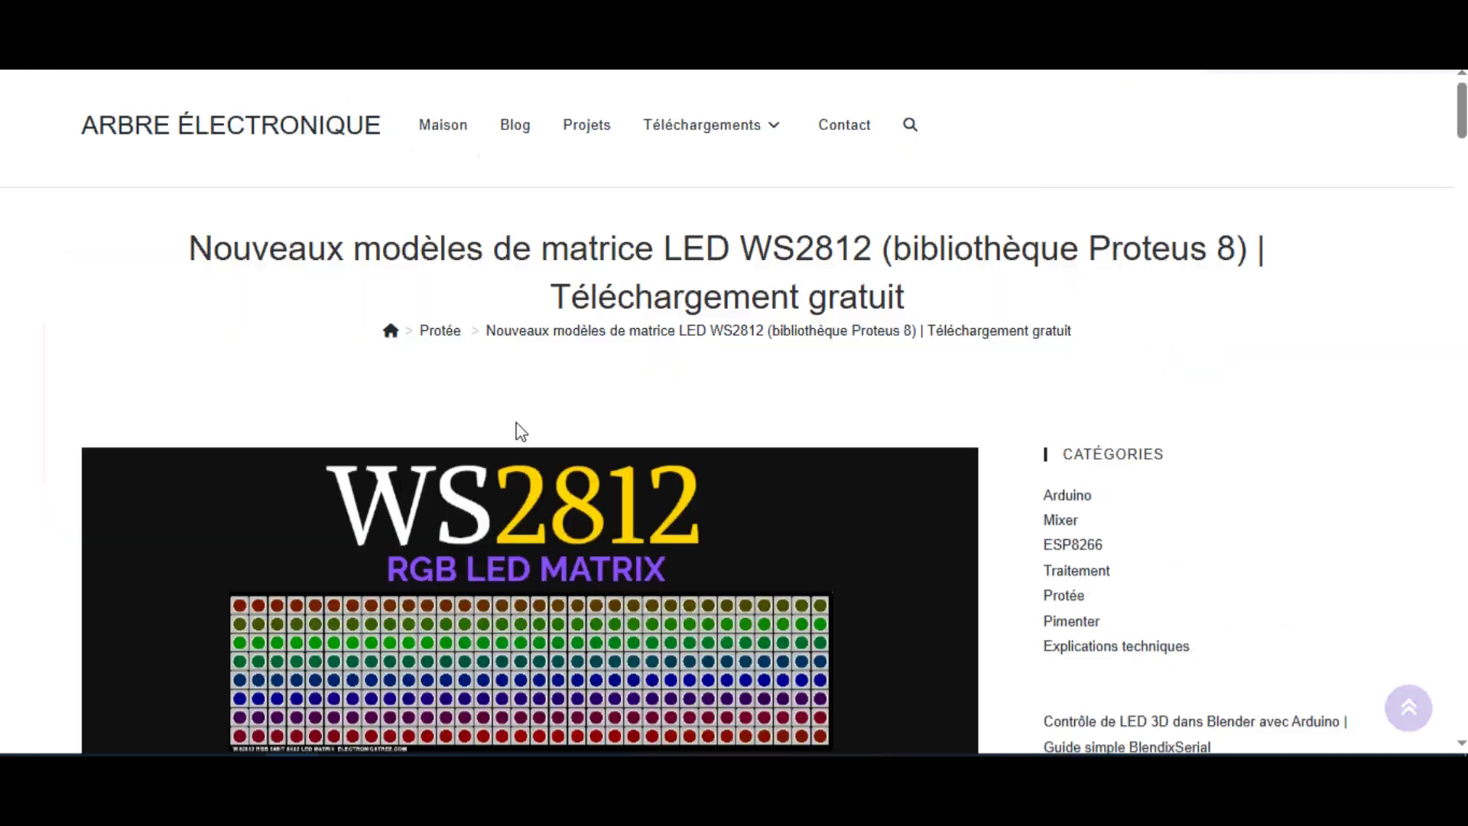
scroll(514, 429, down, 6)
scroll(564, 514, down, 20)
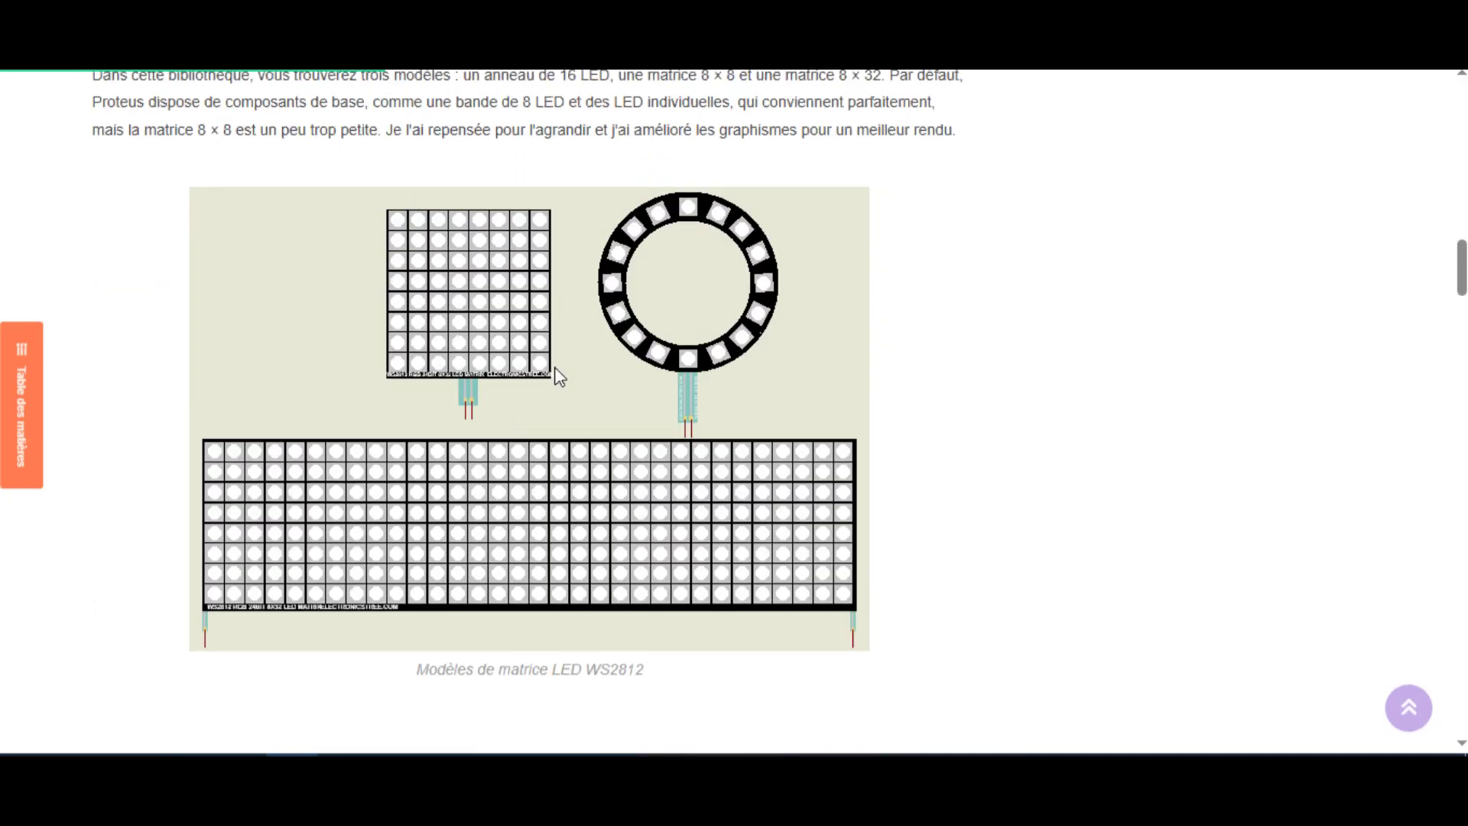
scroll(690, 615, down, 2)
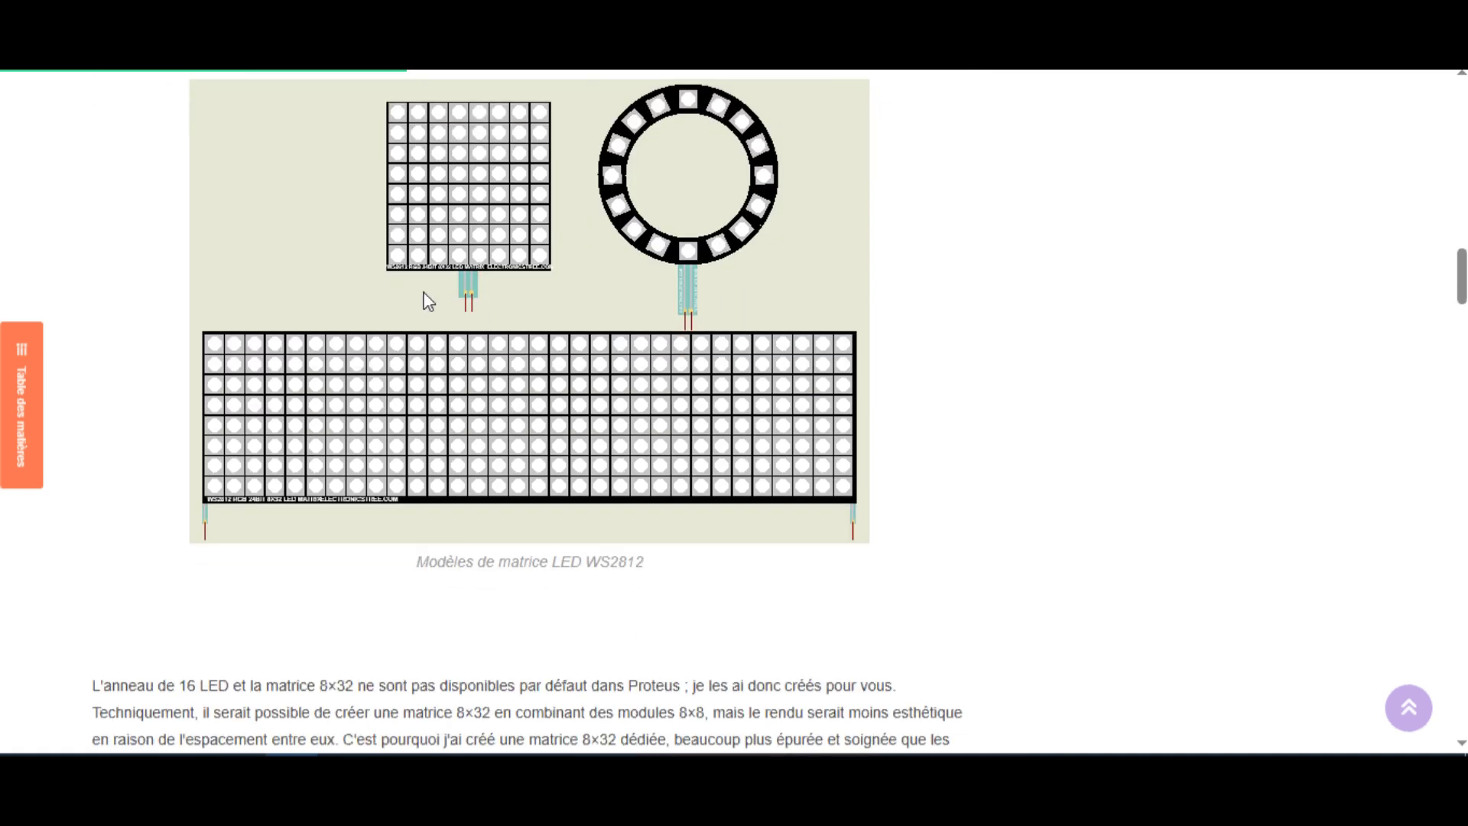
scroll(464, 542, down, 15)
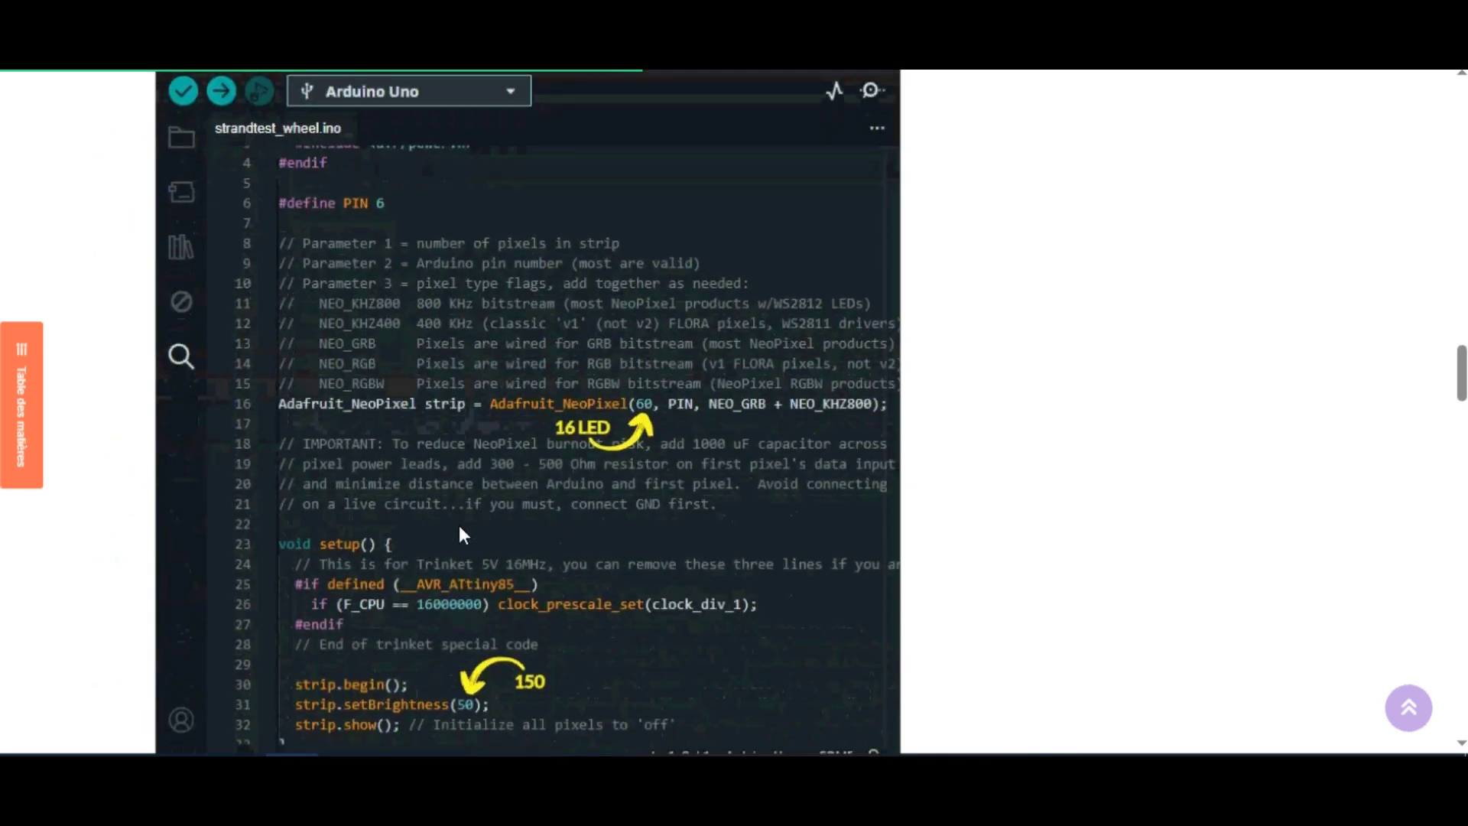
scroll(459, 525, down, 12)
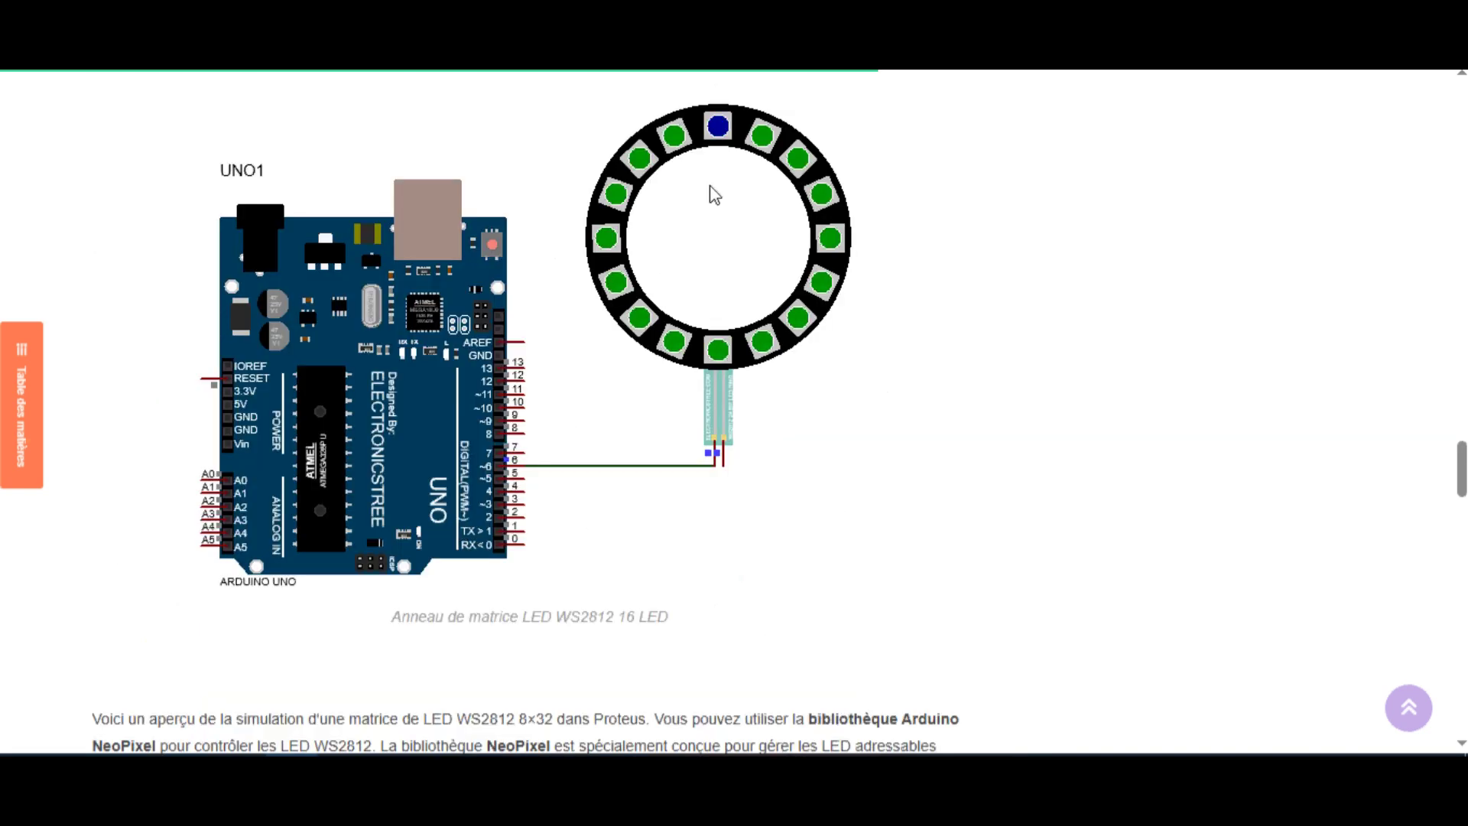
scroll(688, 469, down, 4)
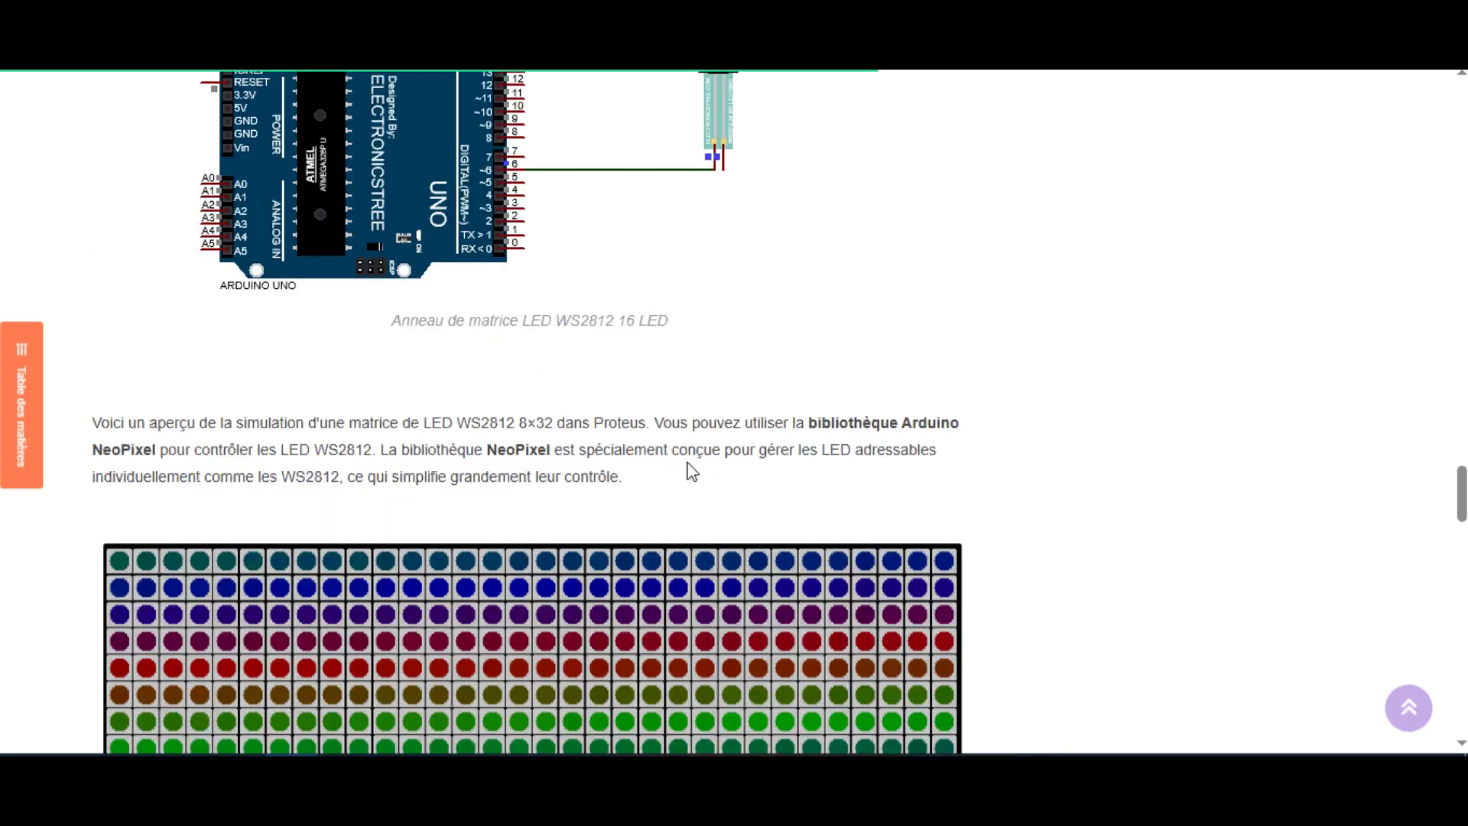
scroll(642, 475, down, 4)
scroll(627, 478, down, 7)
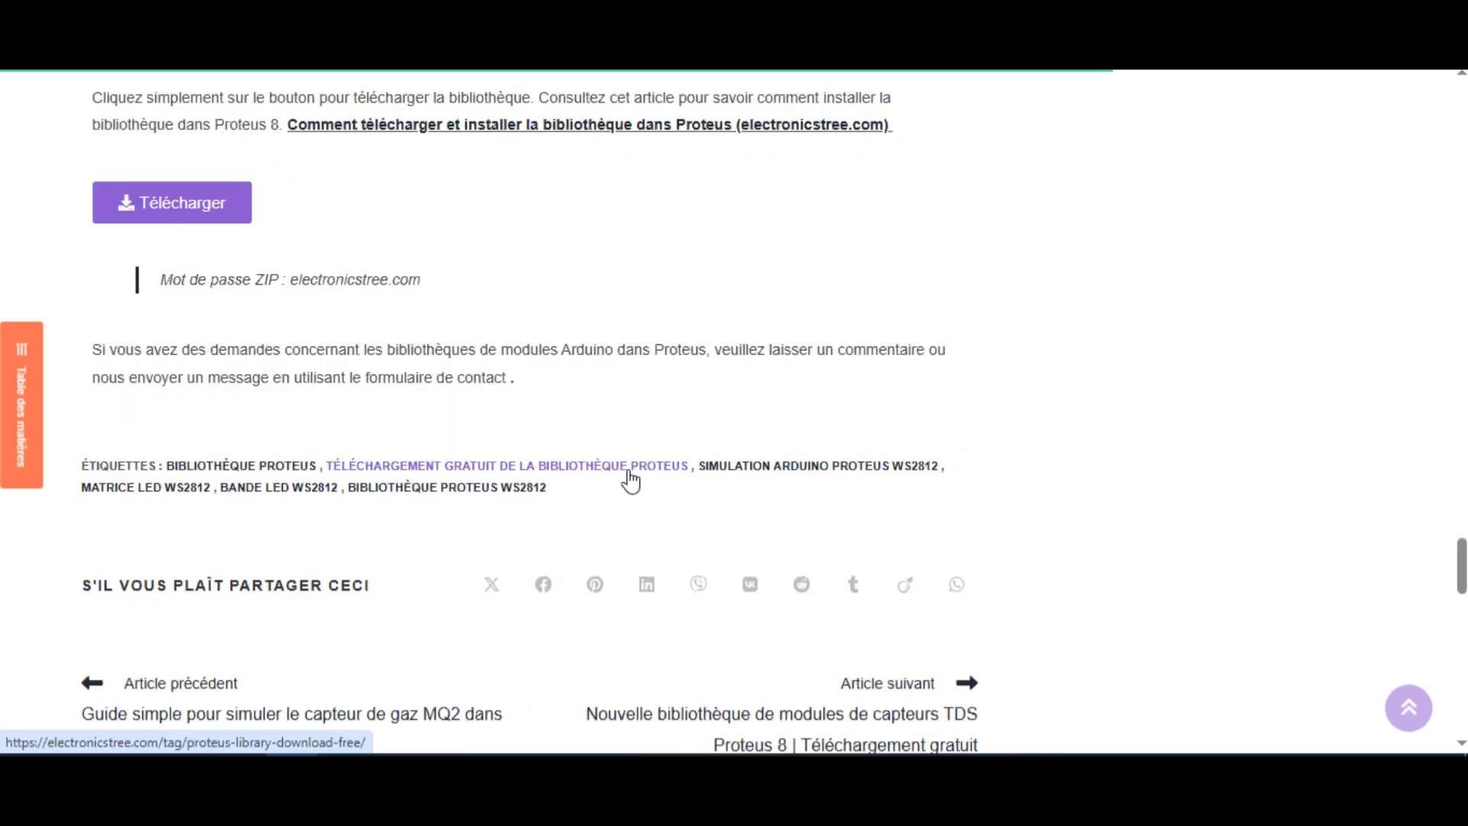
scroll(91, 311, up, 2)
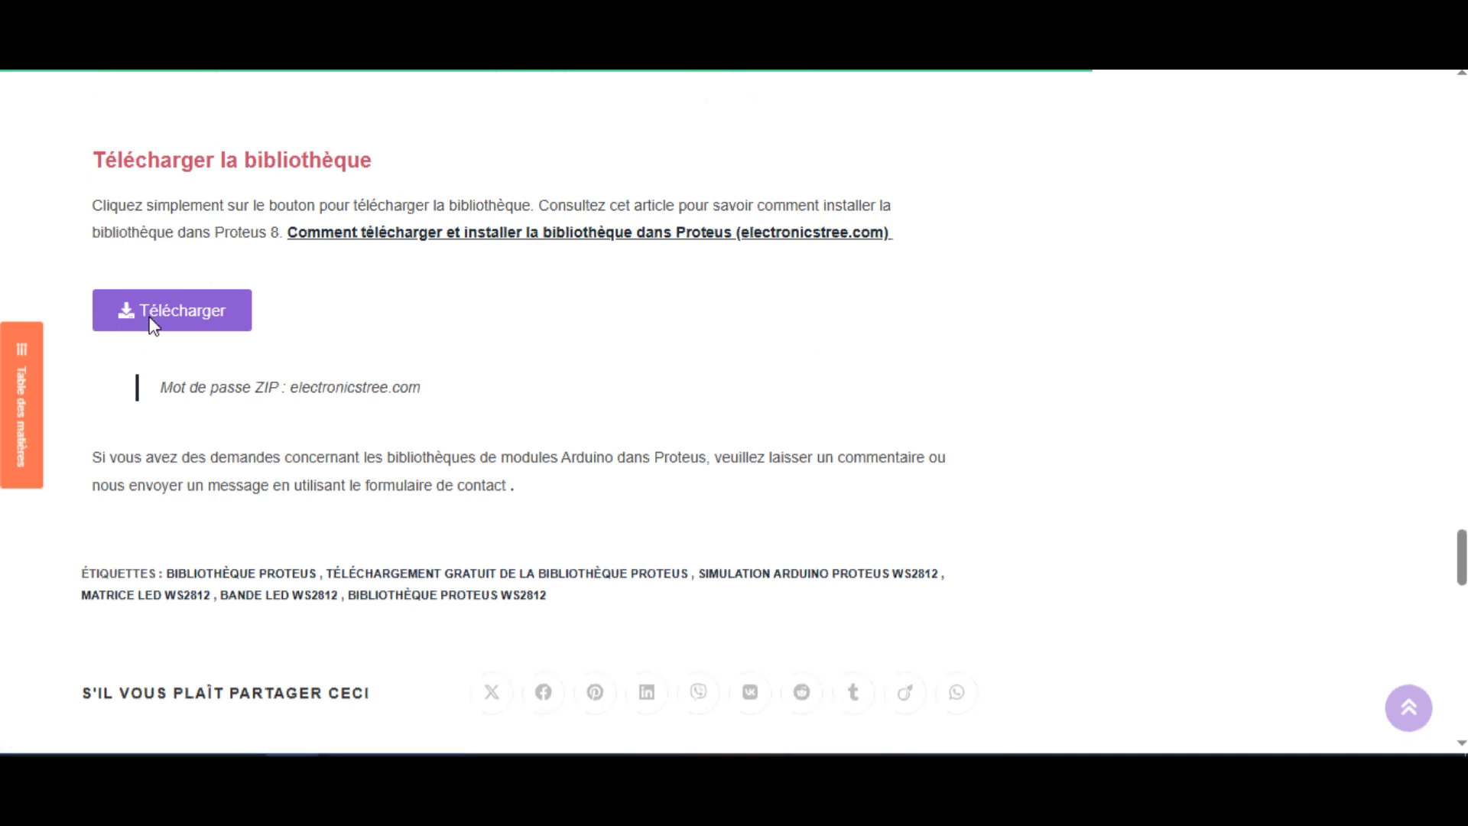
Download the WS2812 matrix library archive and copy the ZIP password given on the page
click(205, 311)
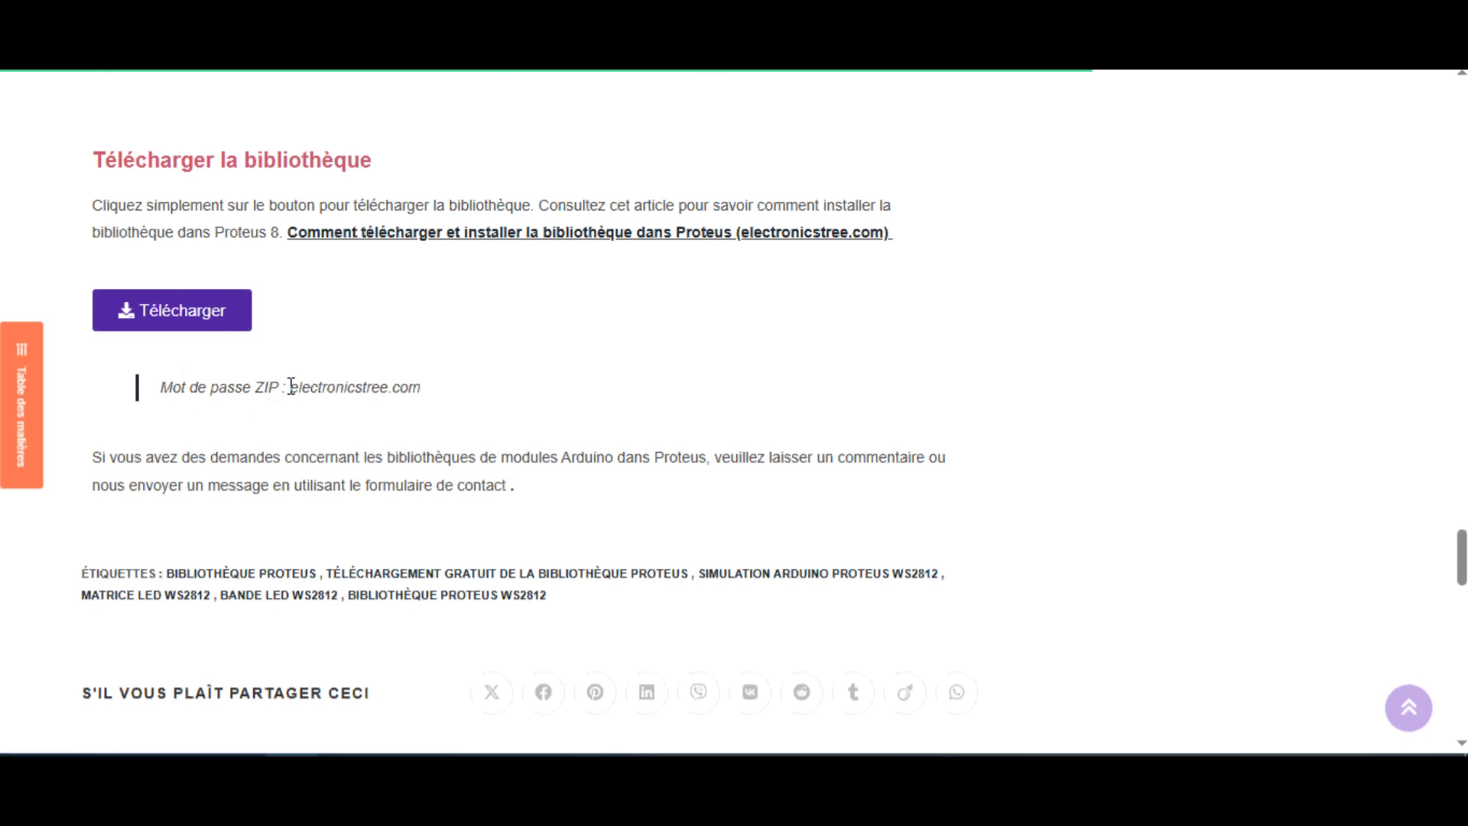
drag(290, 386, 424, 388)
key(ctrl+c)
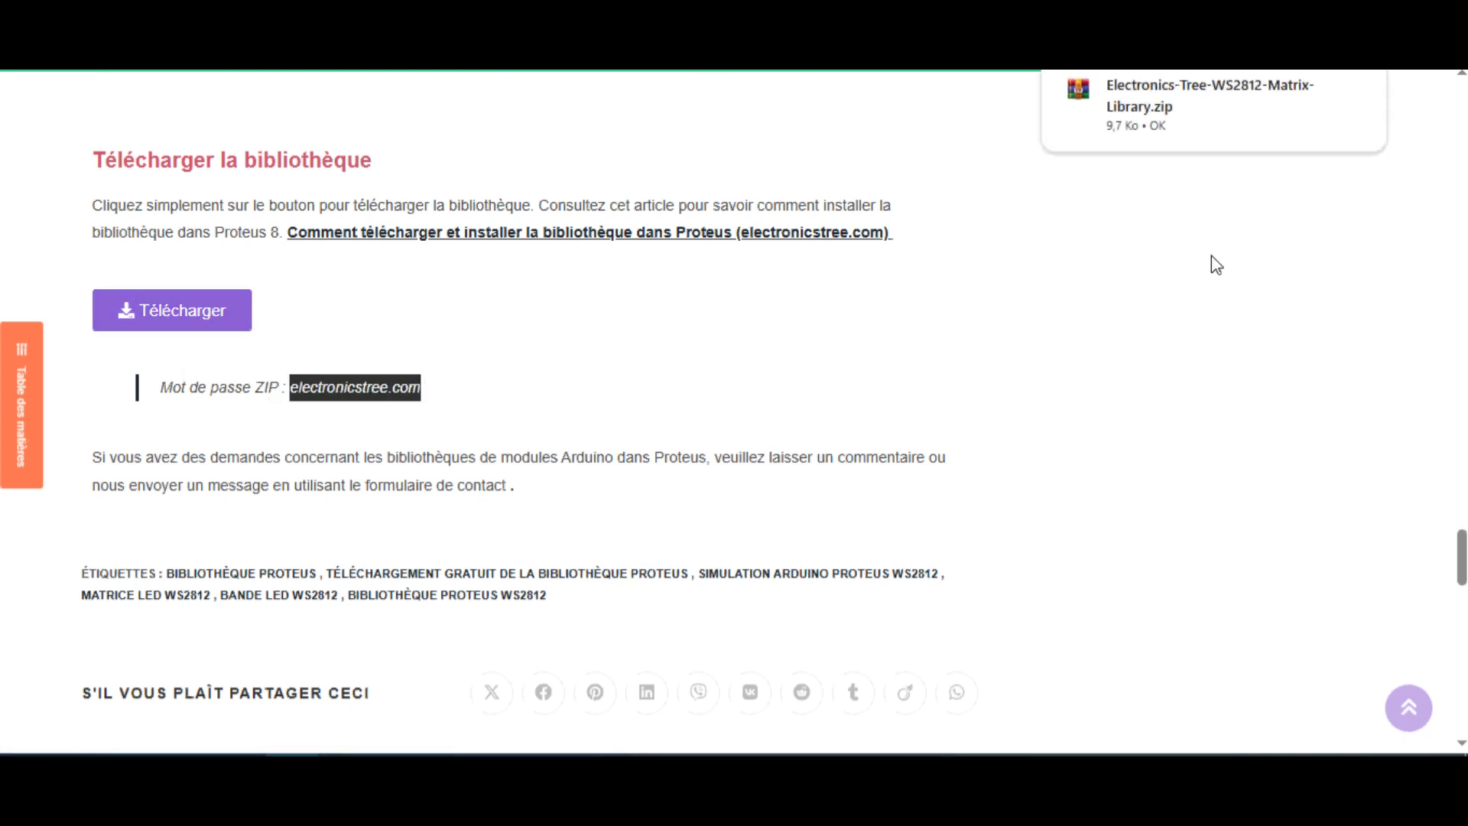
Open the download folder and extract Electronics-Tree-WS2812-Matrix-Library.zip there, entering the archive password
click(1310, 92)
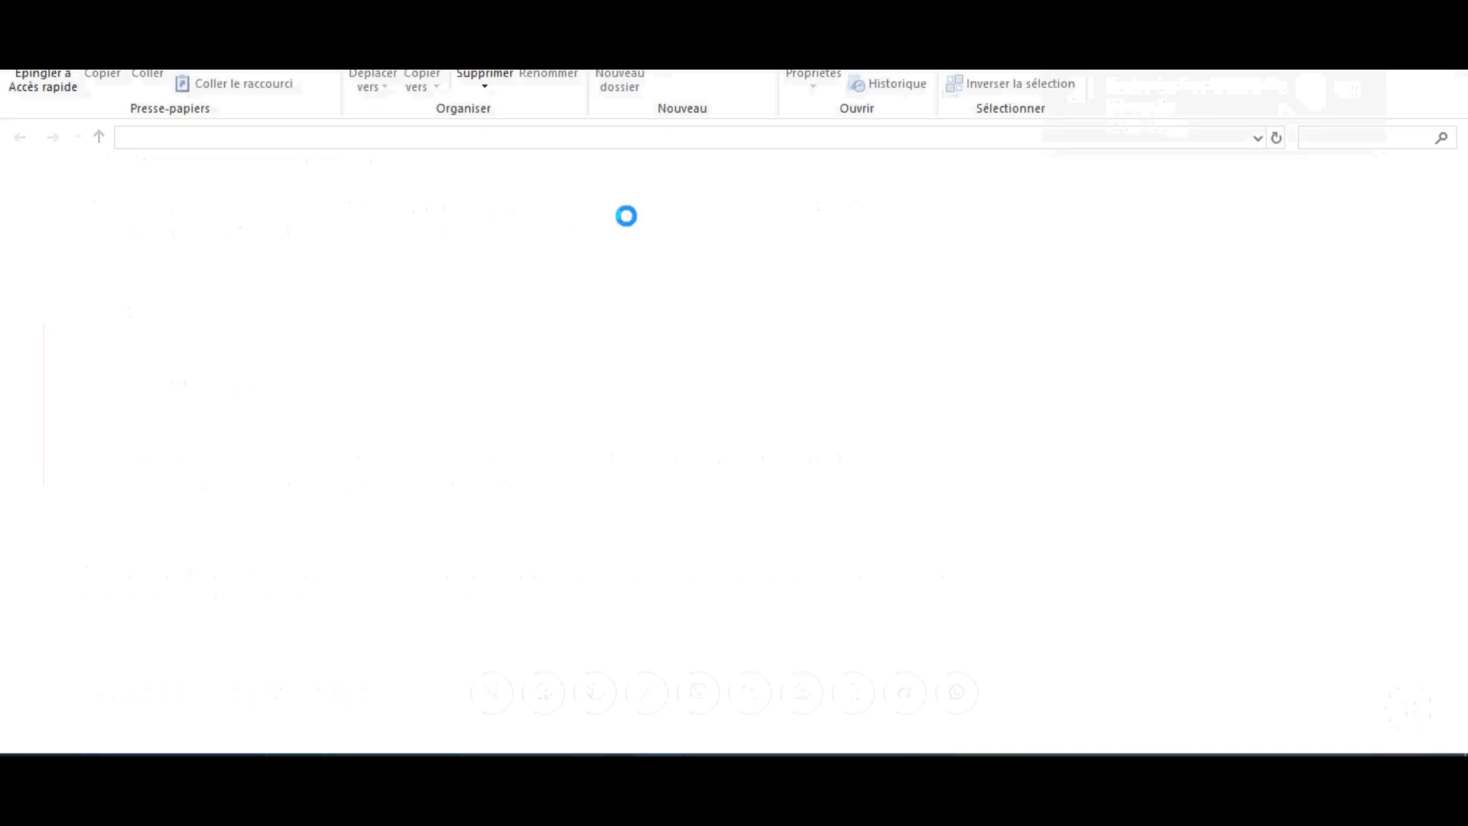
drag(273, 240, 507, 283)
double_click(384, 260)
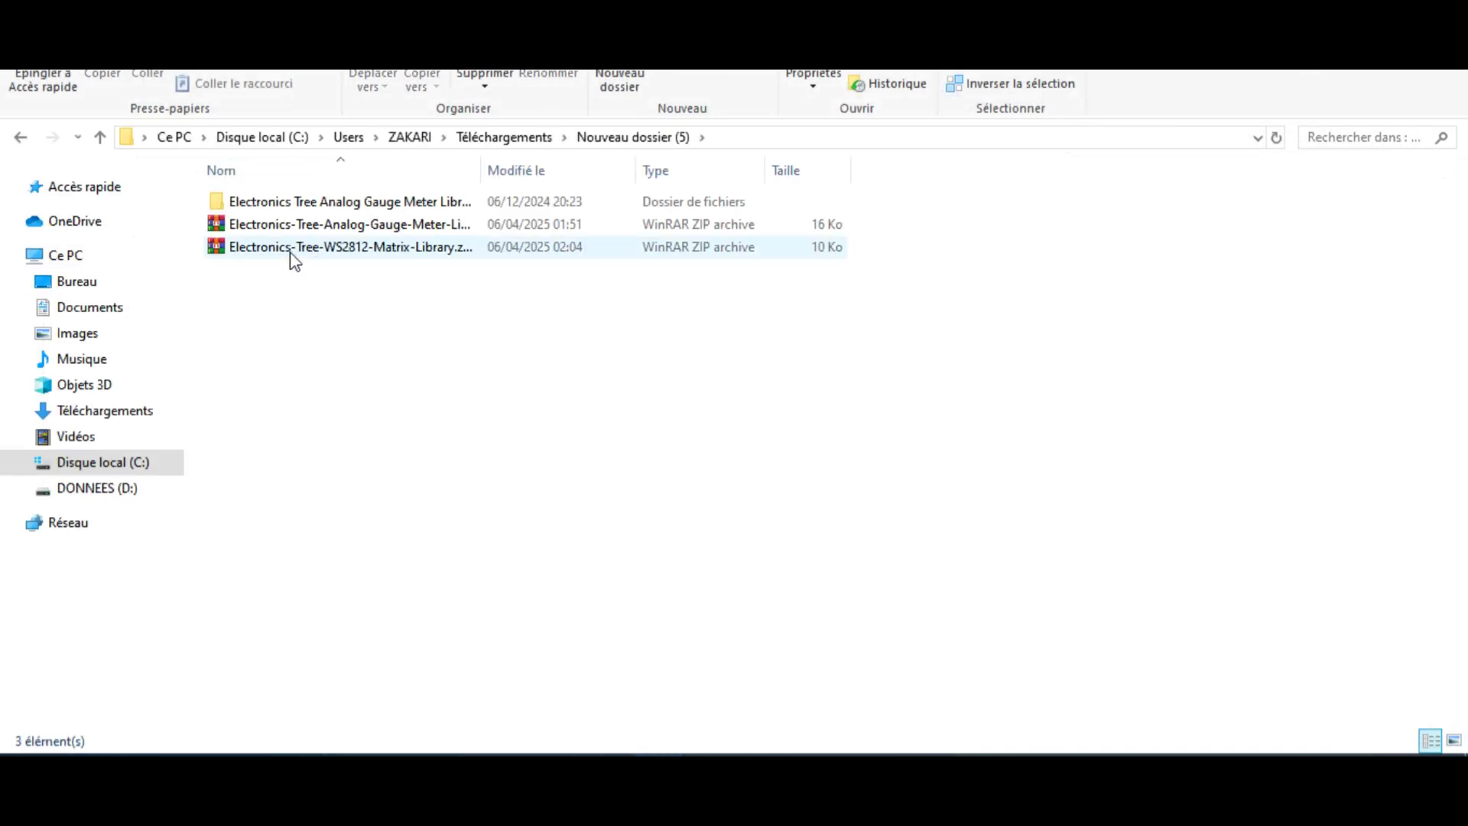
click(302, 252)
right_click(305, 251)
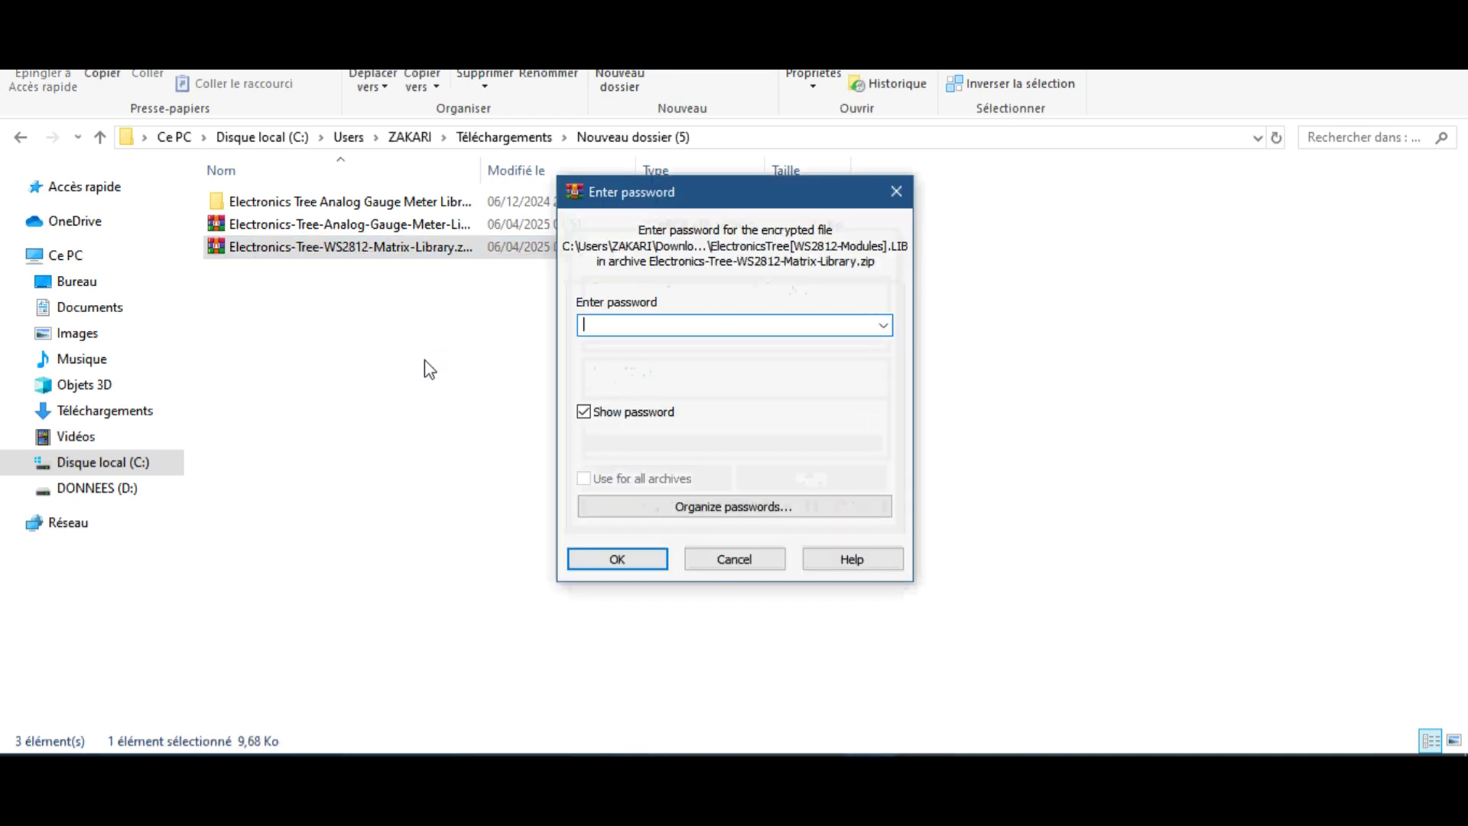
key(ctrl+v)
click(638, 566)
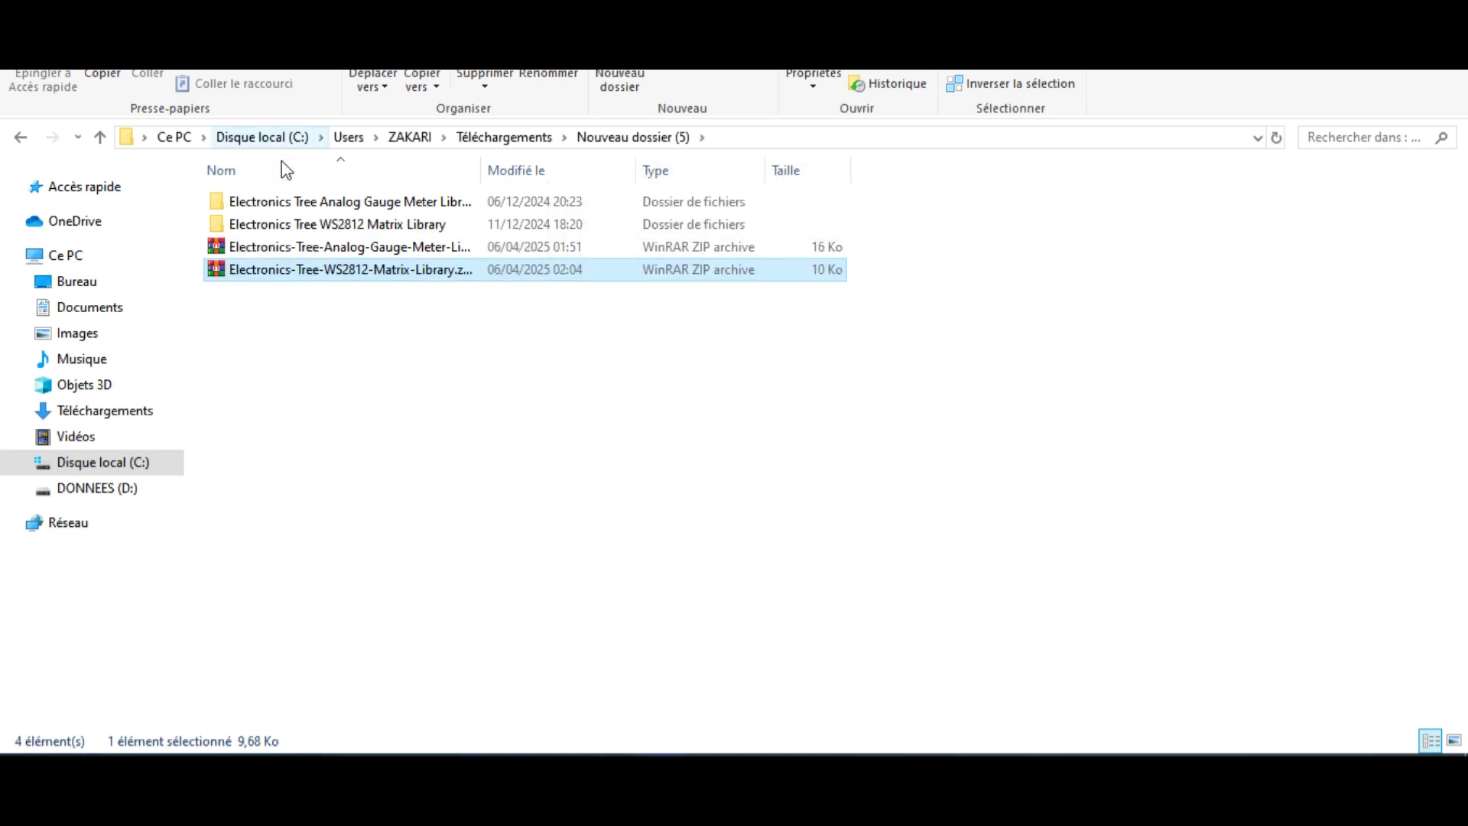
Copy ElectronicsTree[WS2812-Modules].LIB from the LIB subfolder of the extracted Electronics Tree WS2812 Matrix Library folder
double_click(327, 226)
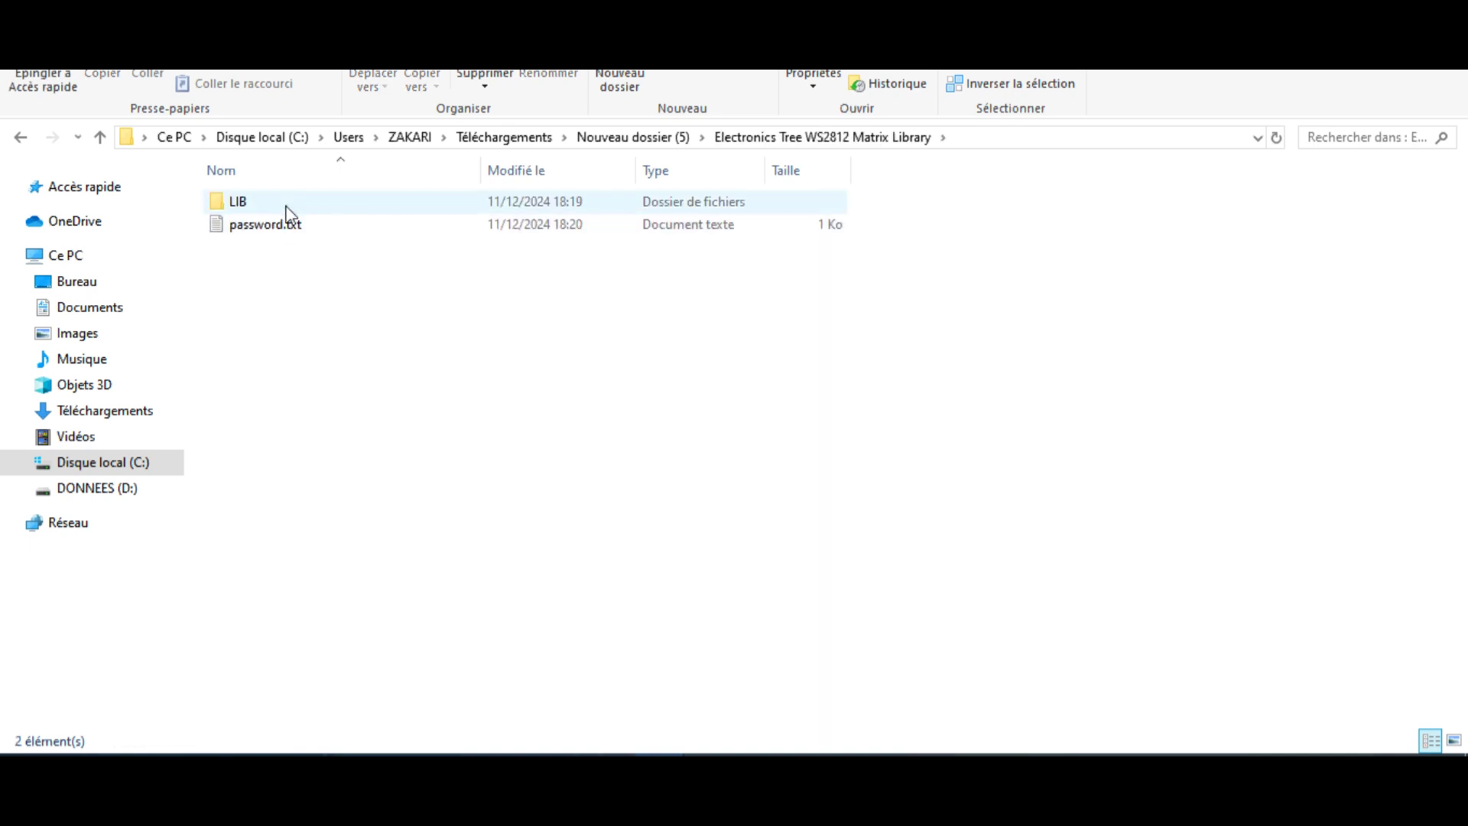
double_click(287, 202)
click(286, 203)
key(ctrl+c)
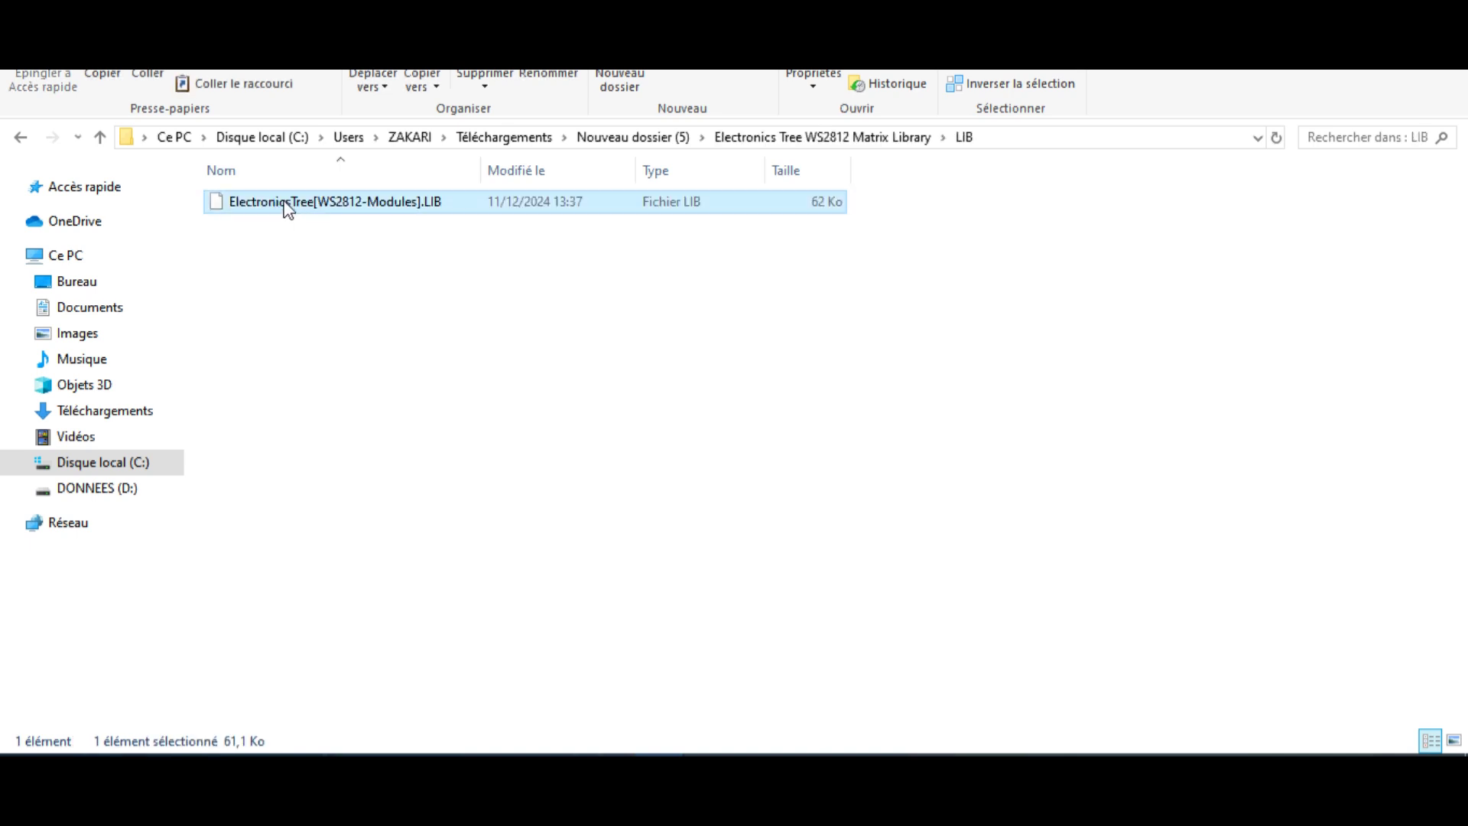
Paste the copied library file into Programmes (x86) > Labcenter Electronics > Proteus 8 Professional > DATA > LIBRARY on drive C
click(123, 464)
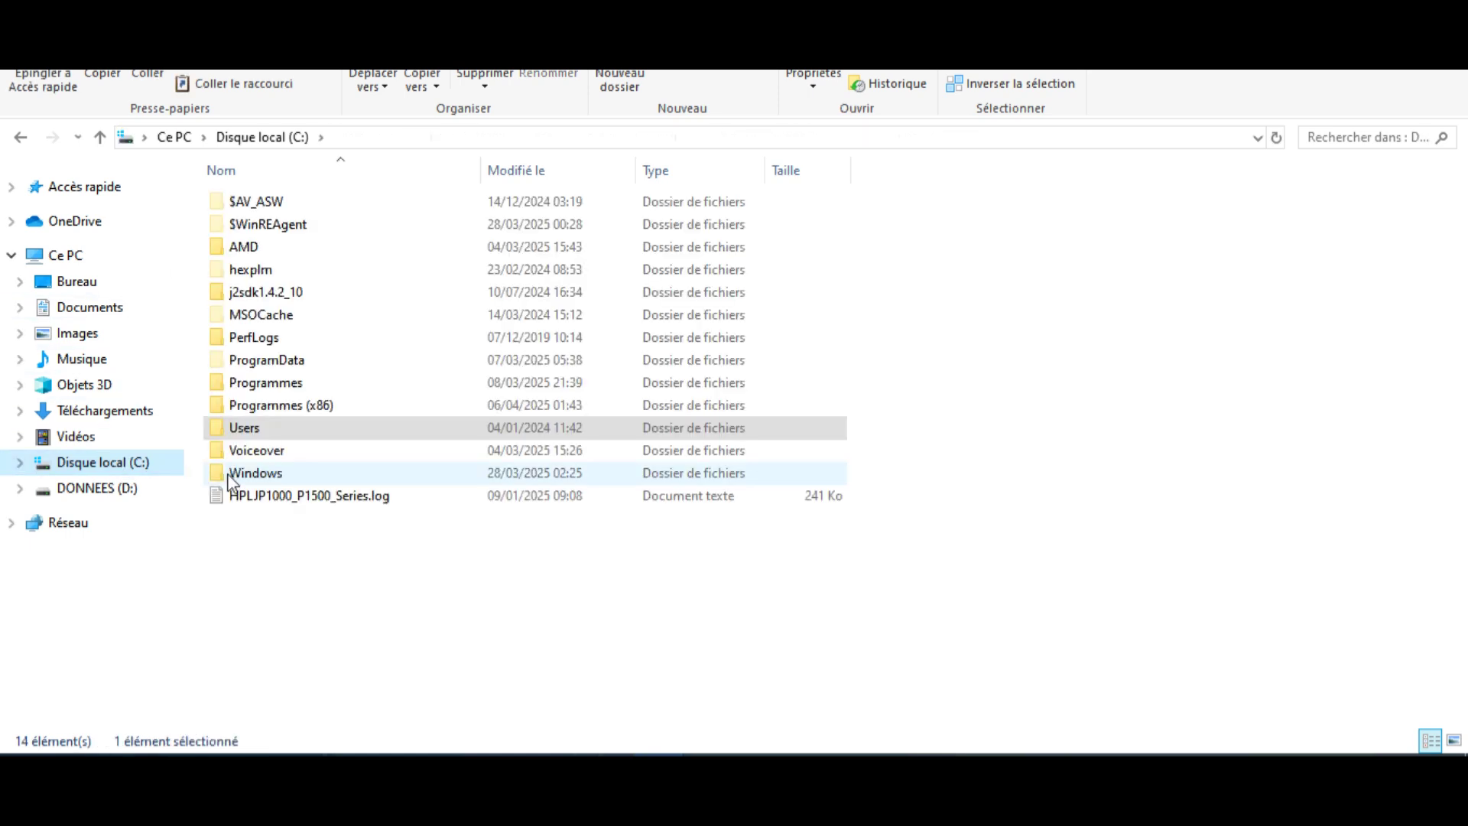
double_click(288, 407)
scroll(287, 416, down, 4)
double_click(302, 511)
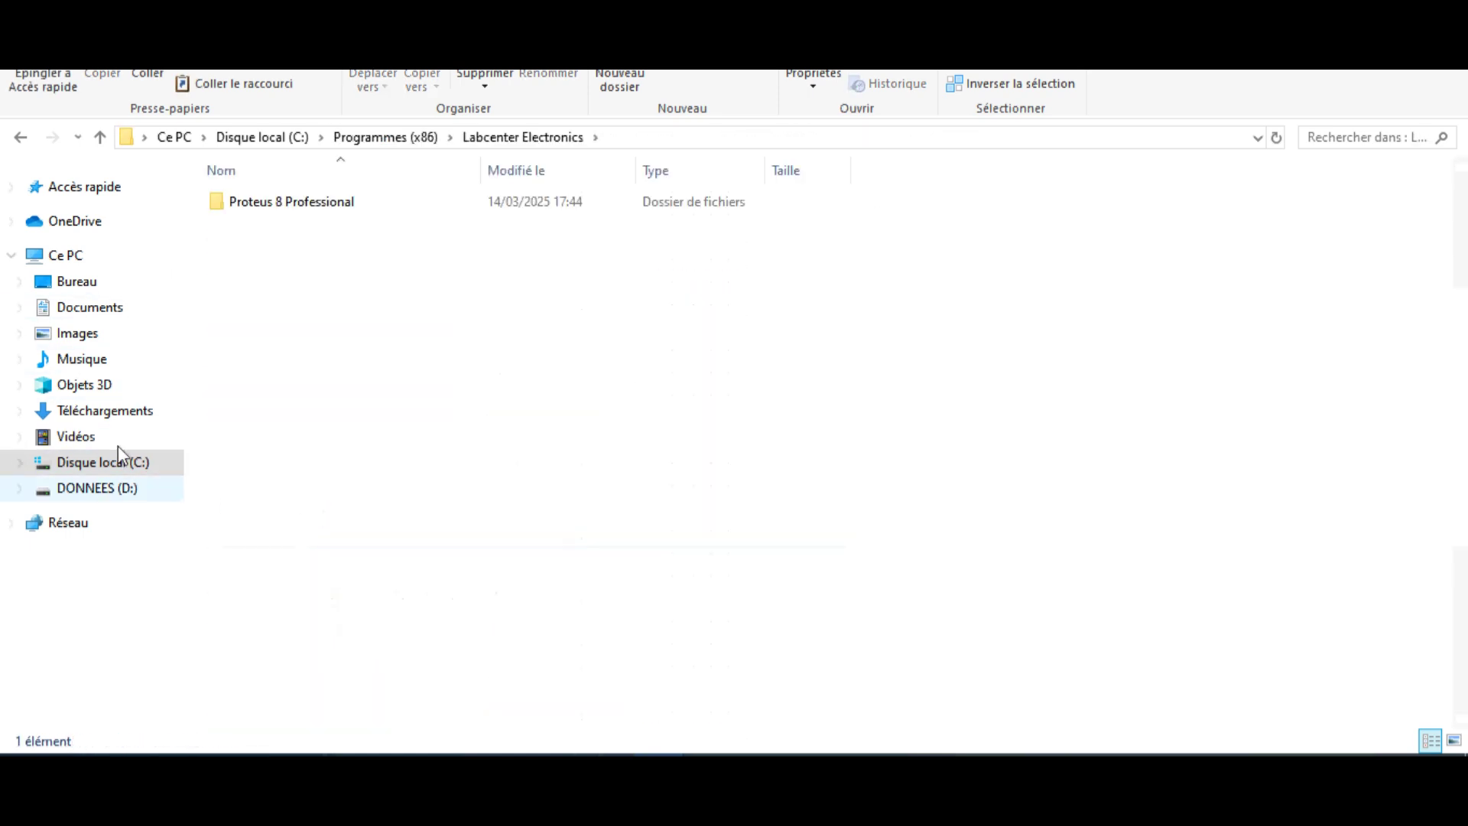
click(294, 202)
double_click(292, 203)
double_click(259, 222)
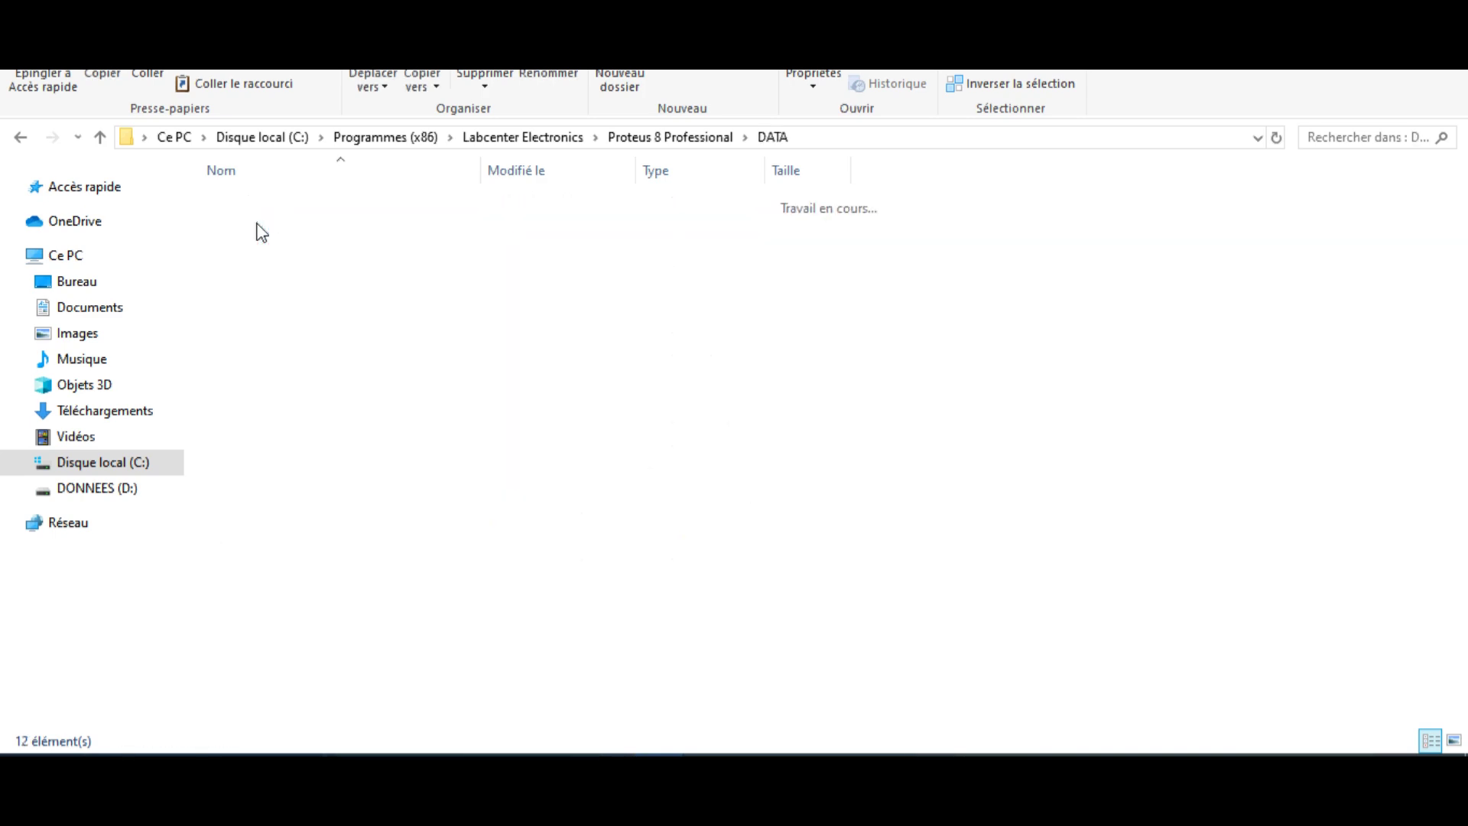
click(257, 224)
double_click(276, 245)
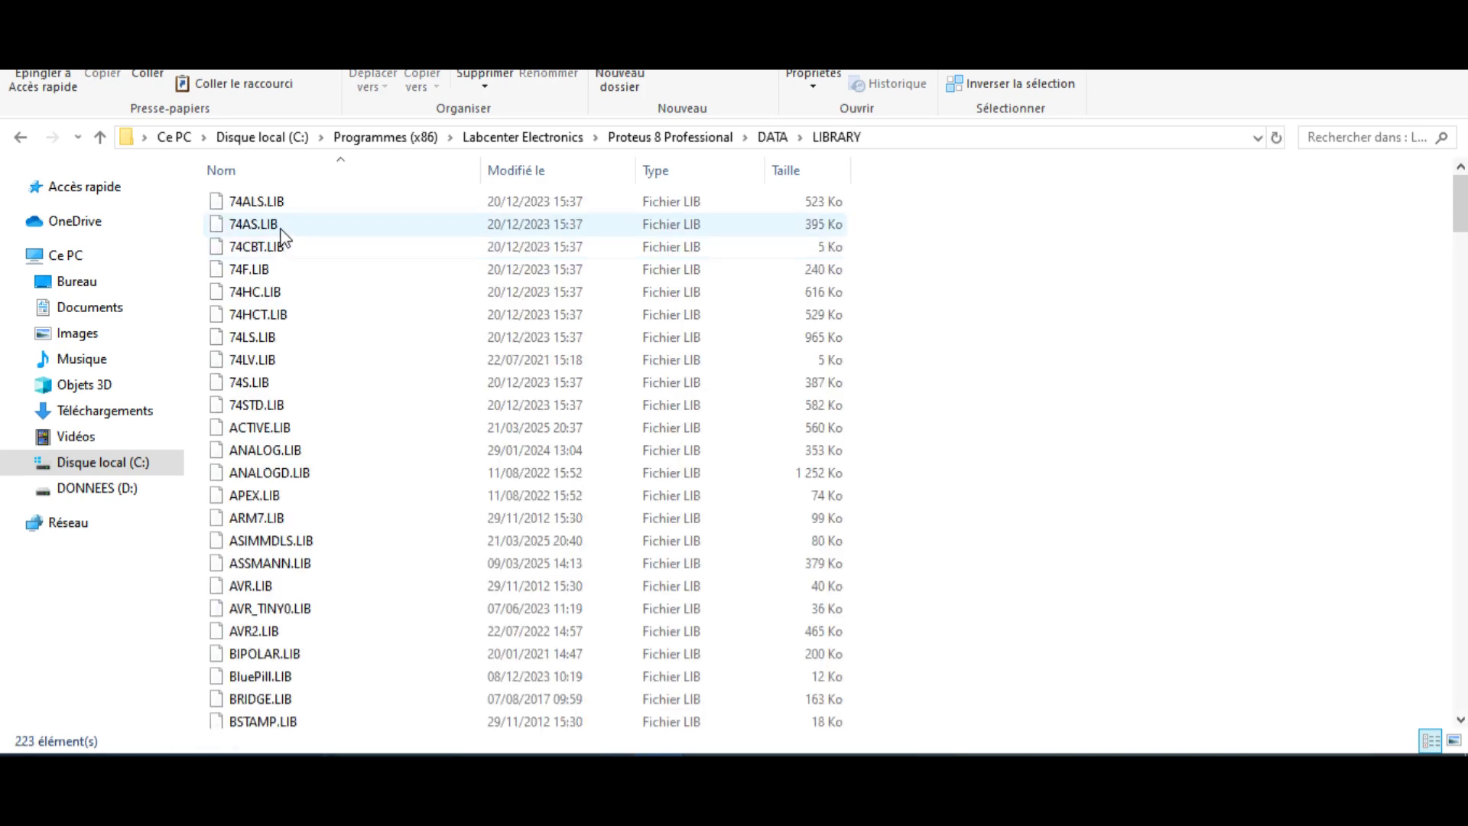
key(ctrl+v)
scroll(308, 672, down, 4)
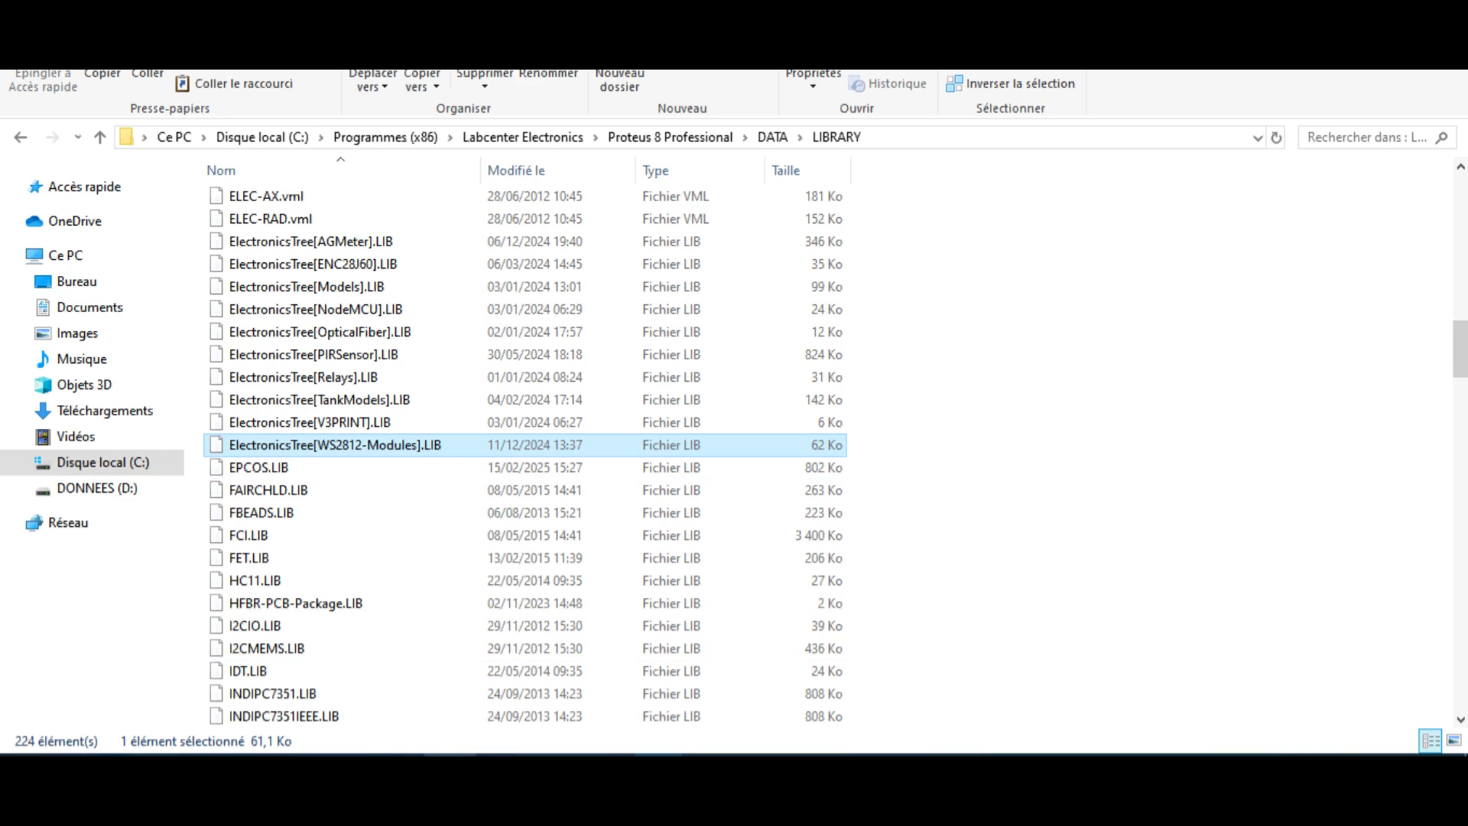
Switch to Proteus and search the device picker for WS2812, shortening the keyword to WS28
click(396, 768)
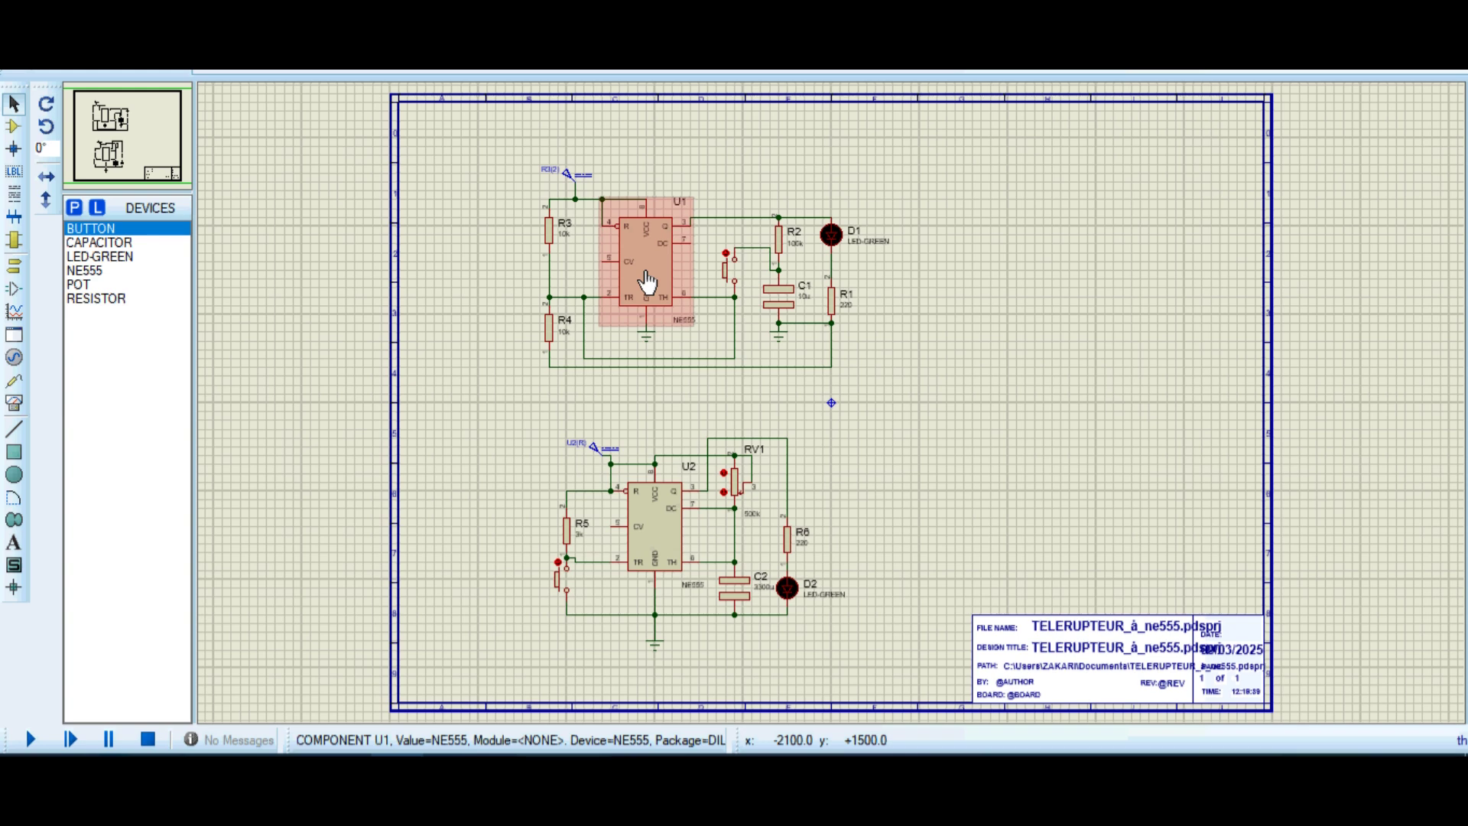
key(p)
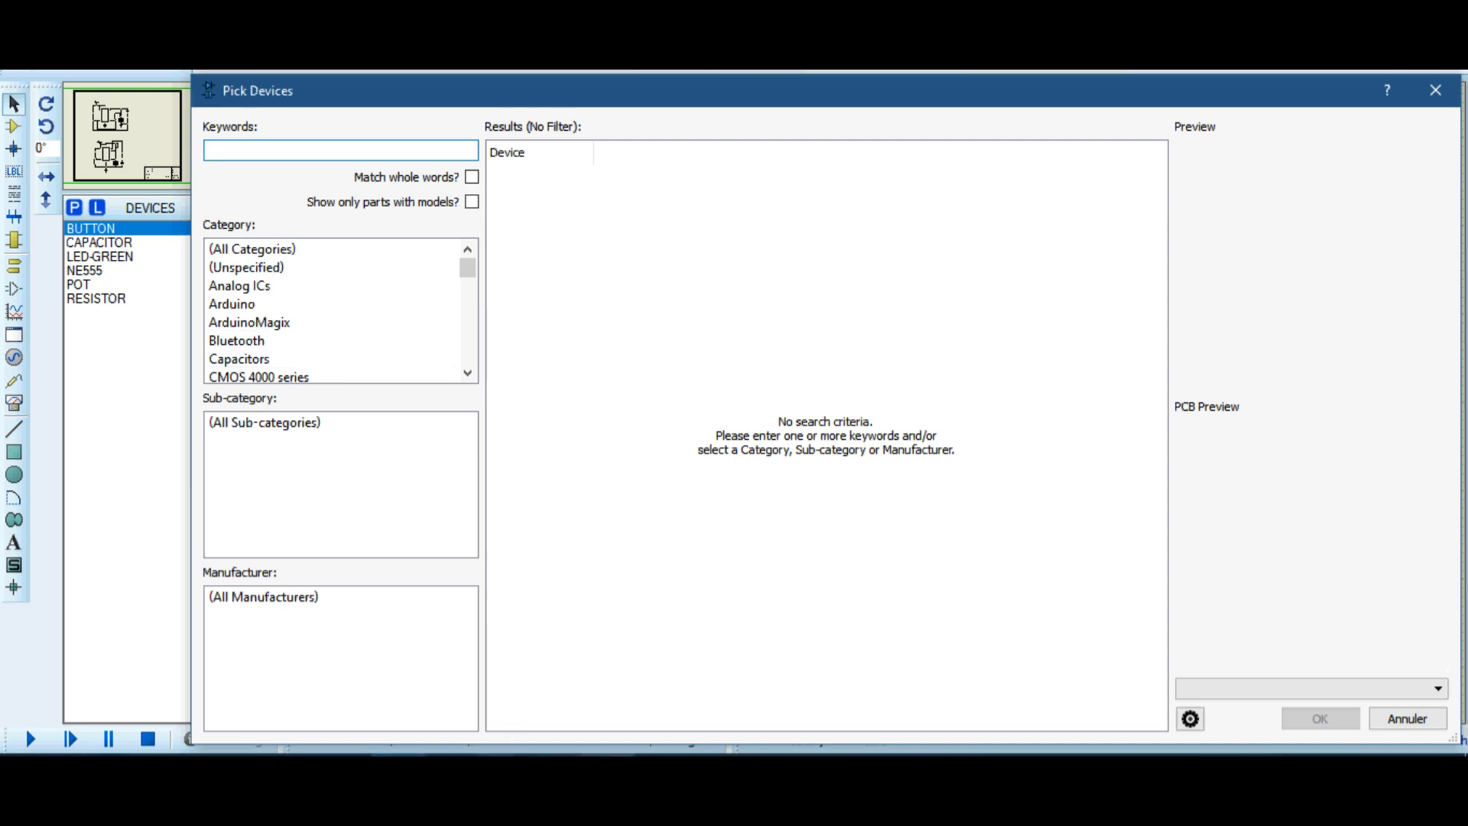
mouse_move(659, 755)
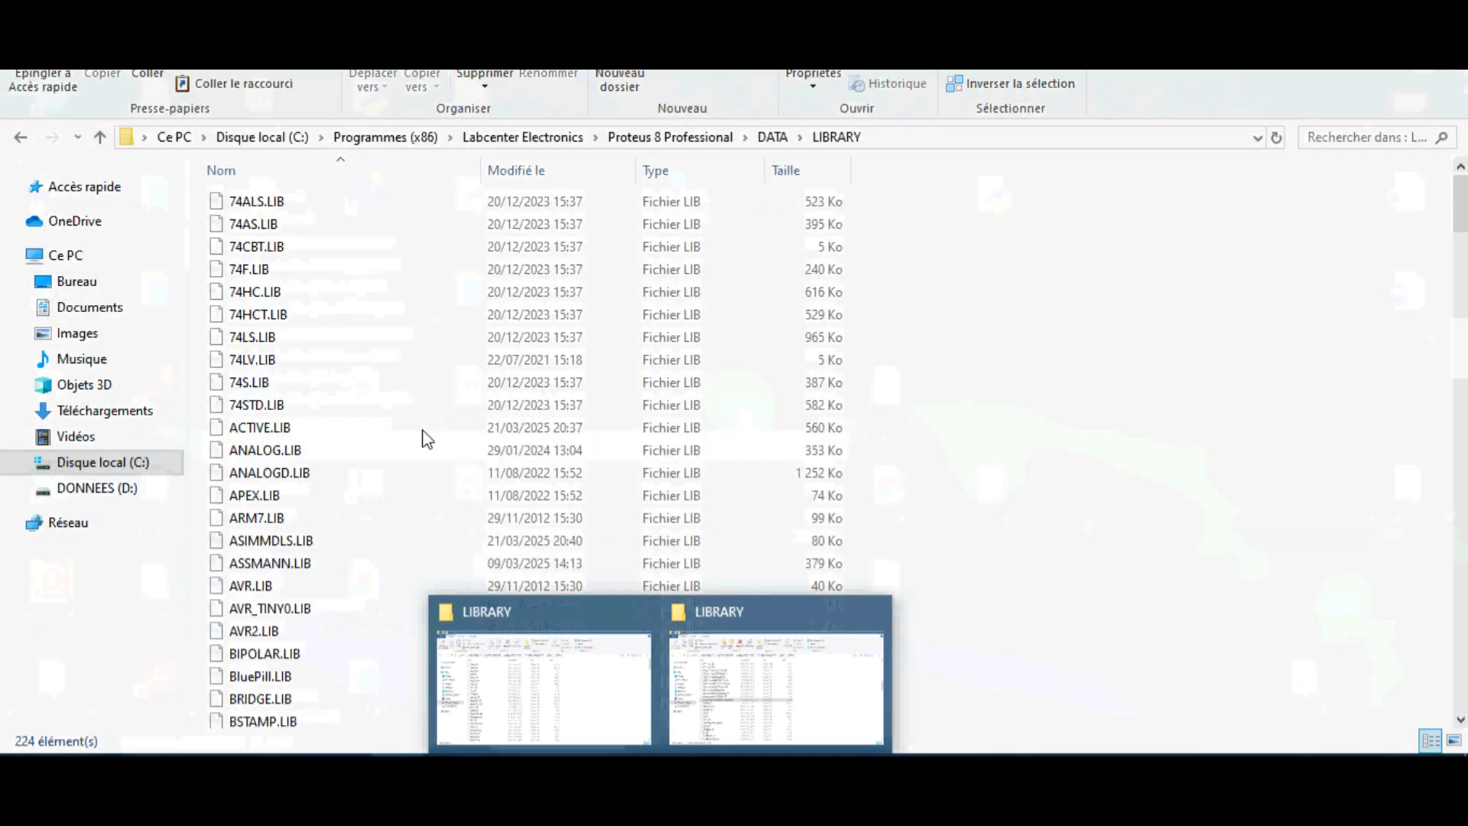
text(w)
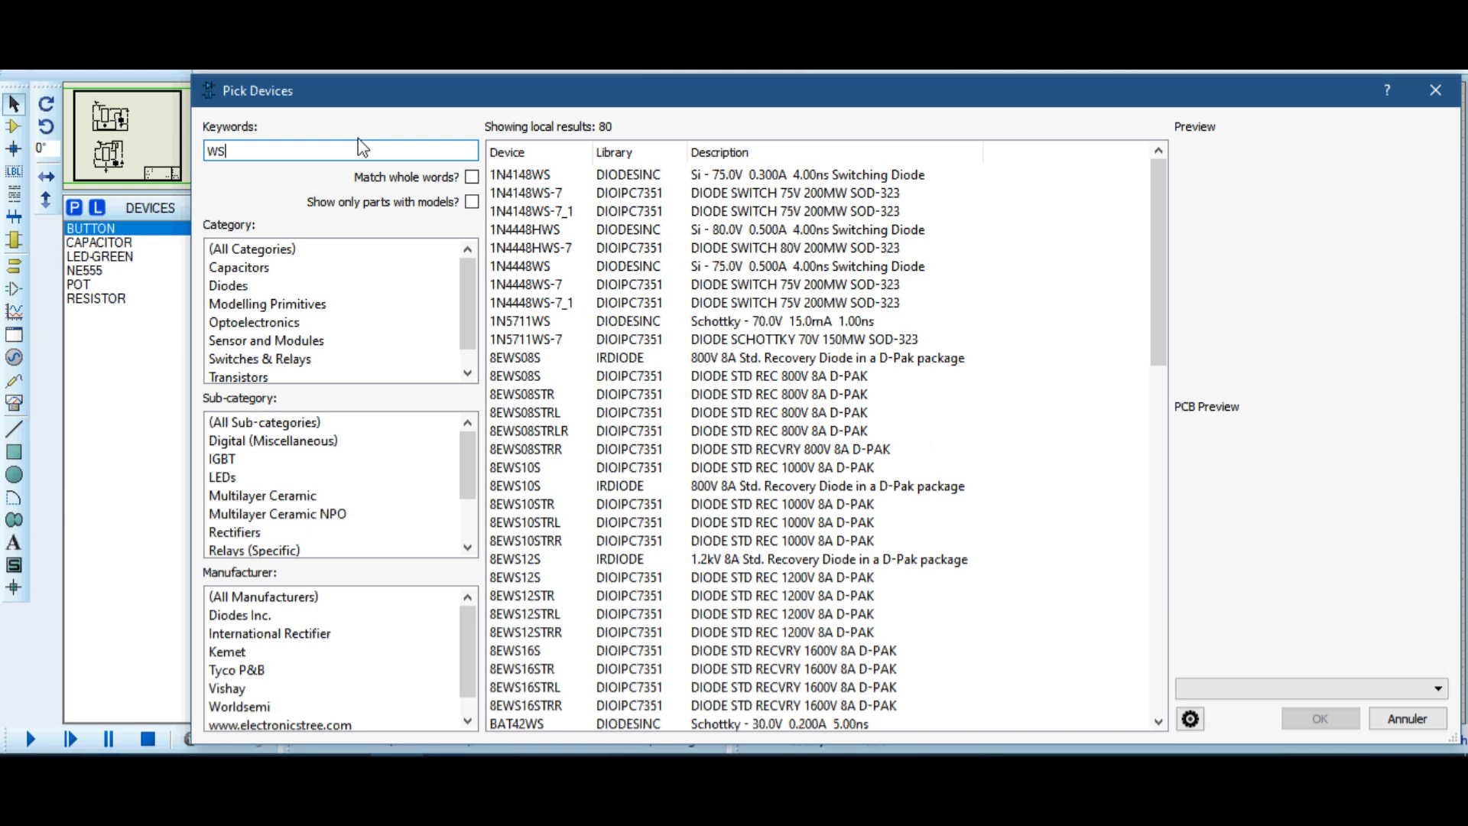
text(S2812)
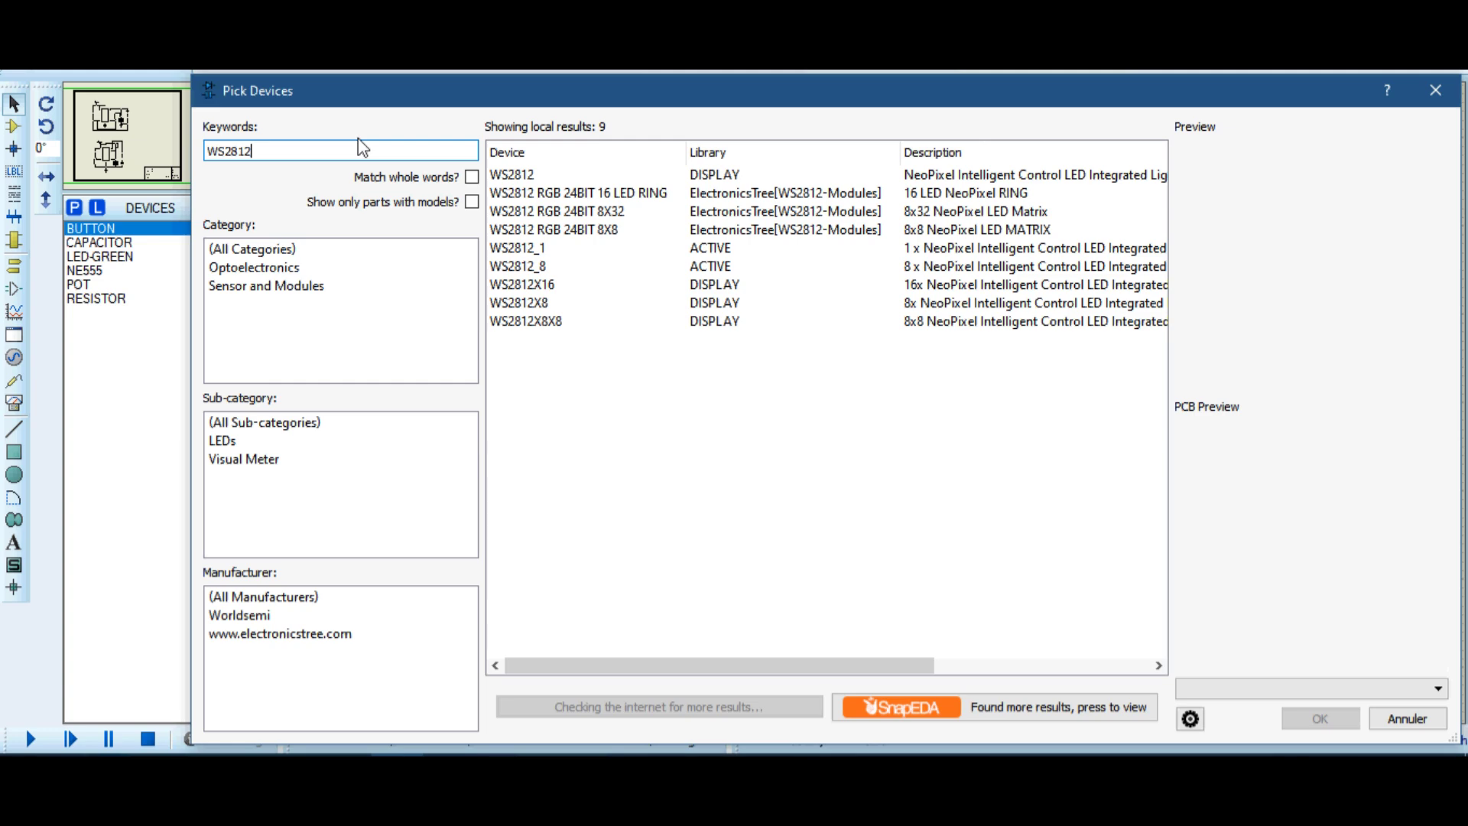
key(BackSpace)
key(BackSpace)
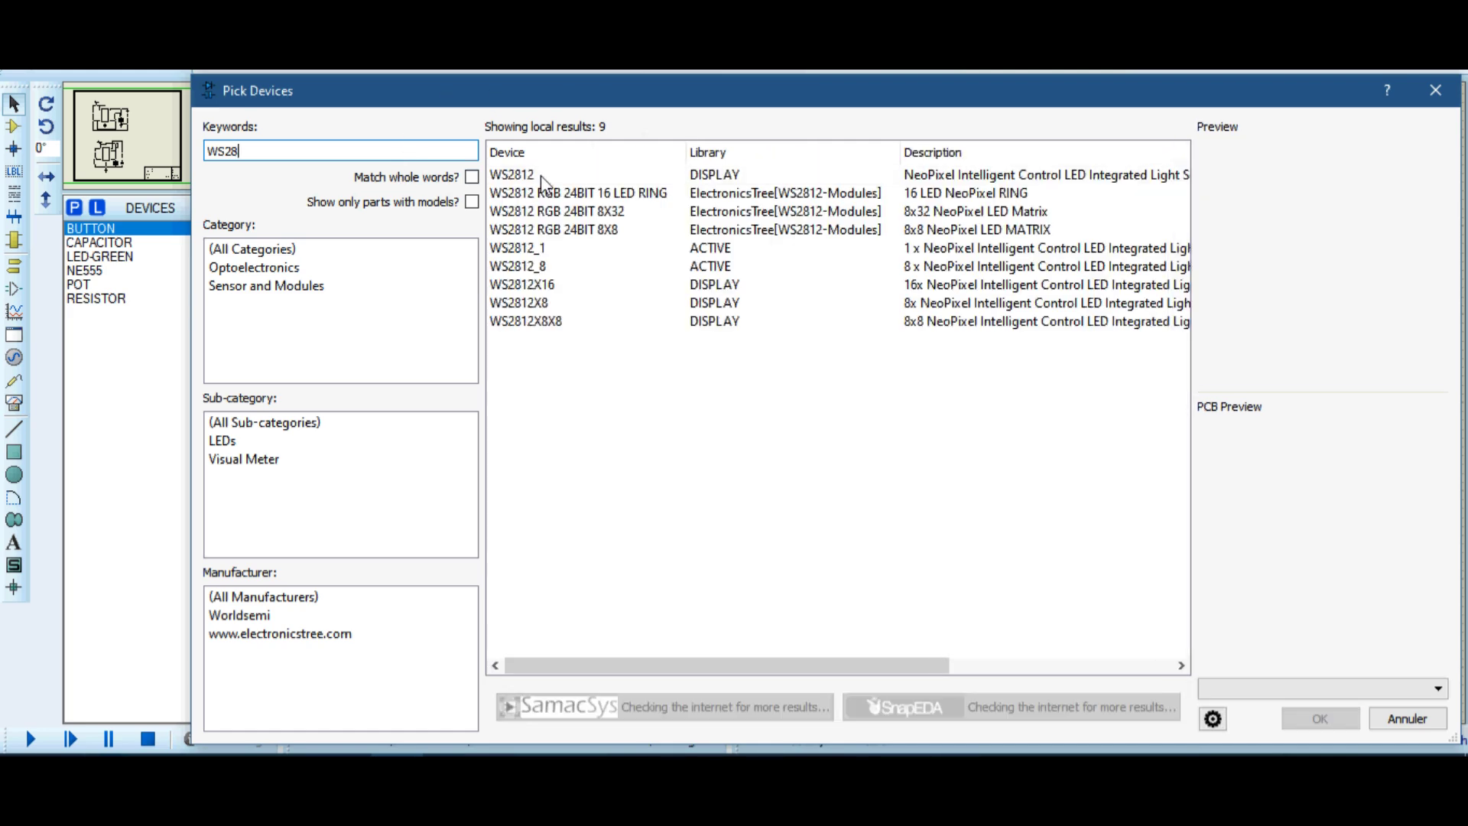
Preview the single WS2812, the WS2812 RGB 24BIT 16 LED RING and the WS2812 RGB 24BIT 8X32
click(546, 177)
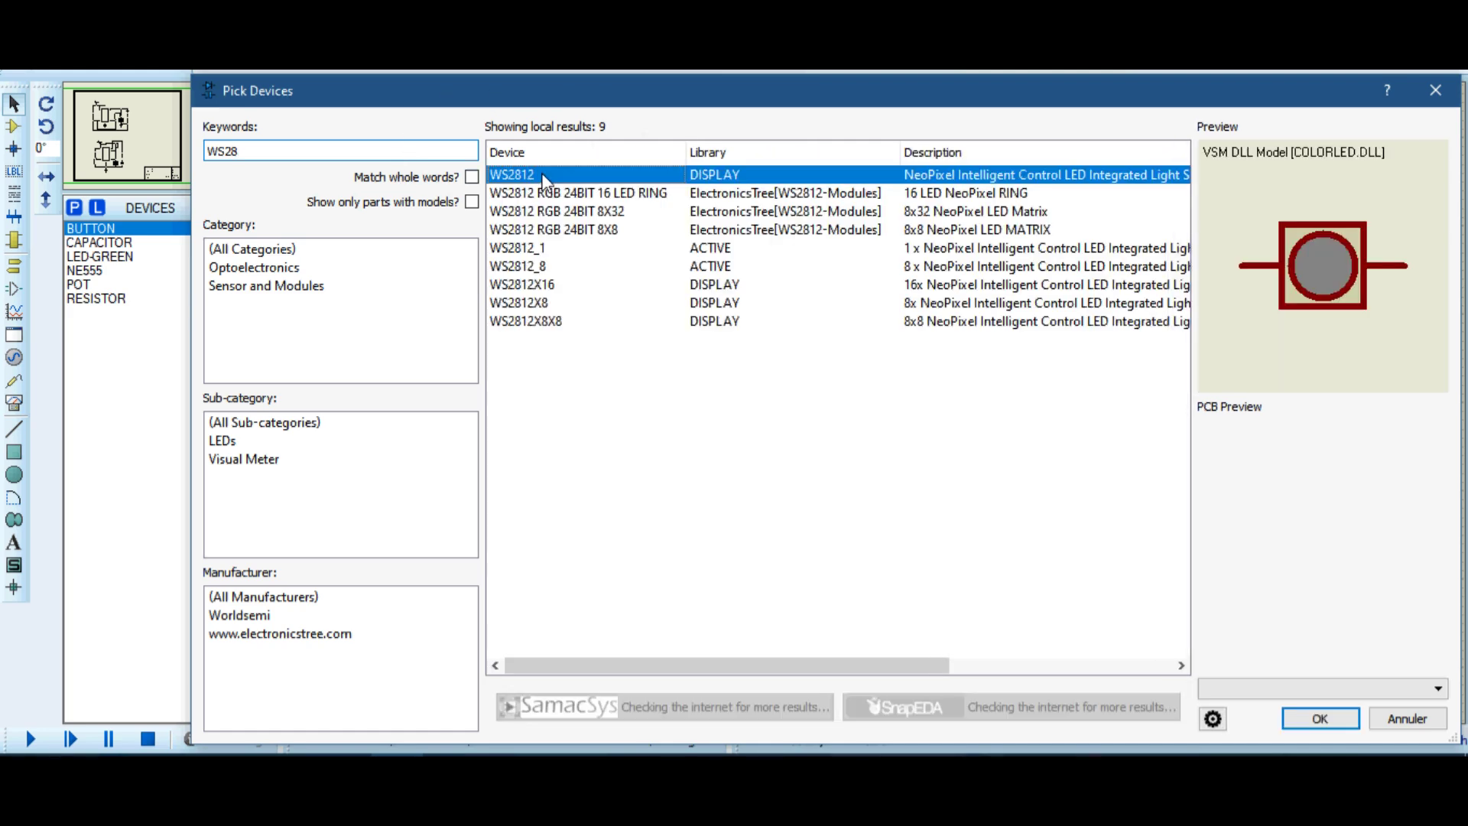
key(Down)
key(Down)
key(Up)
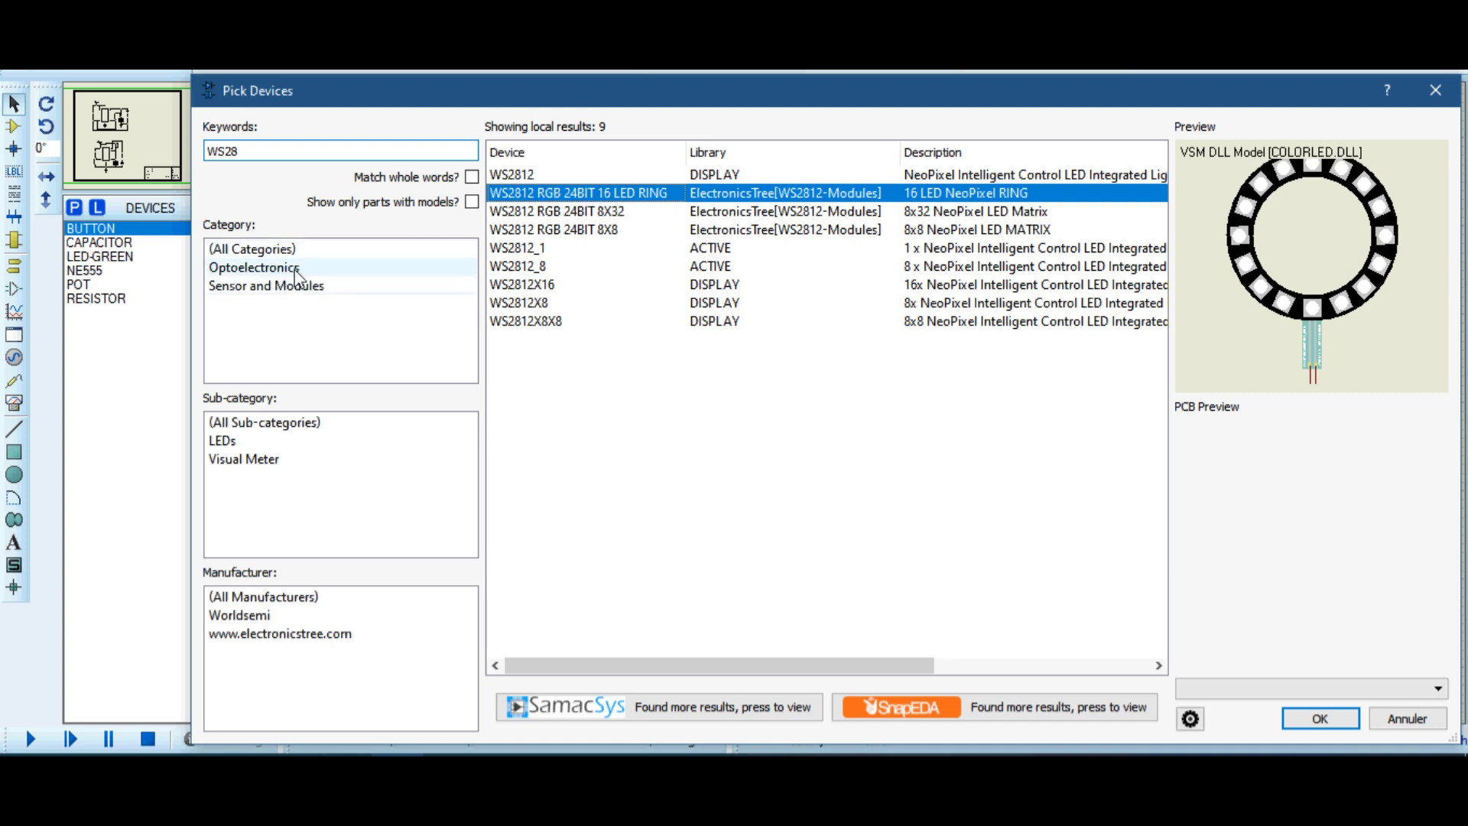
Limit the WS28 results to the Optoelectronics category and preview the built-in devices from WS2812 to WS2812X8
click(274, 267)
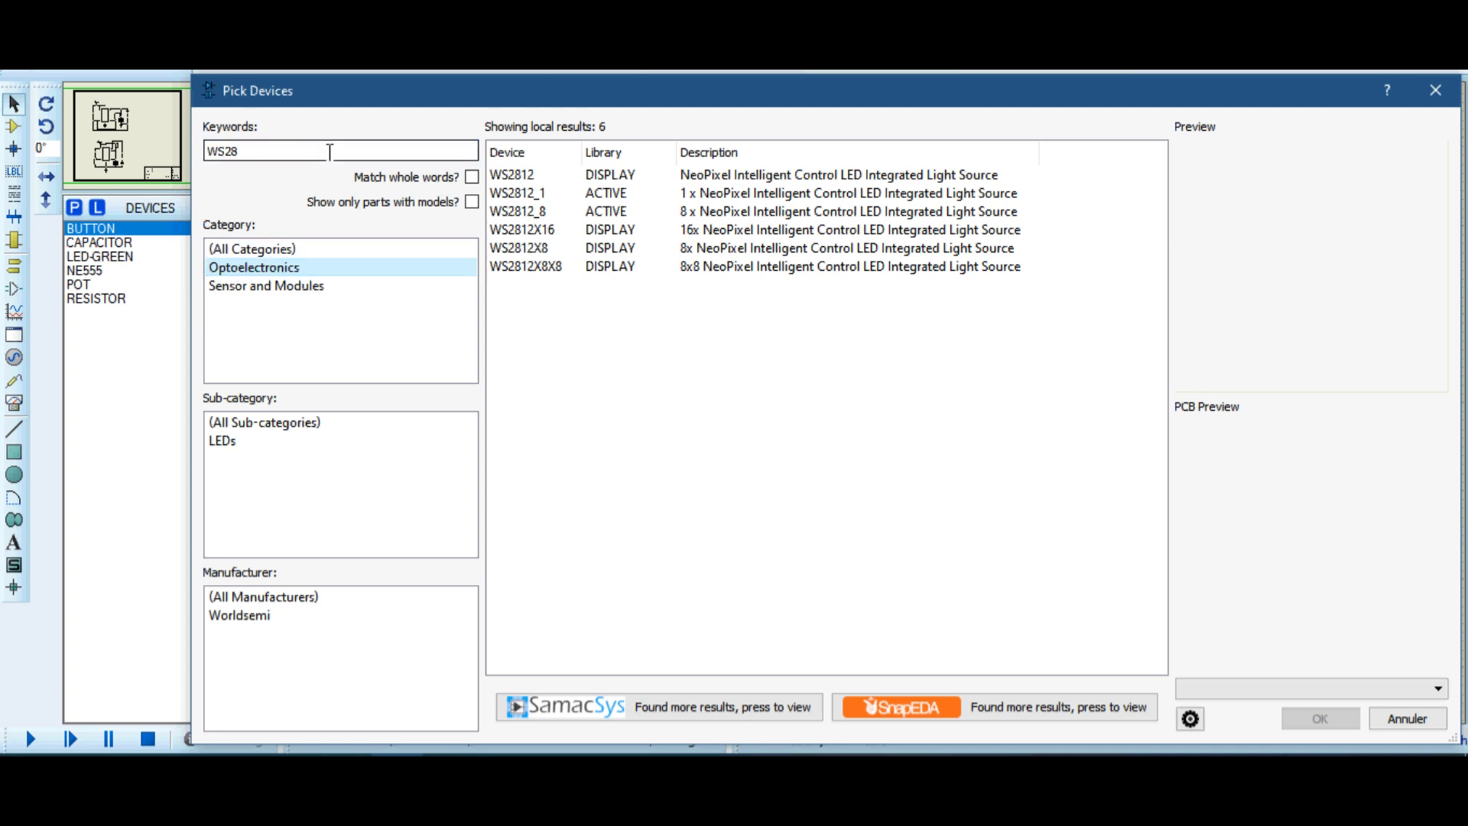
click(537, 175)
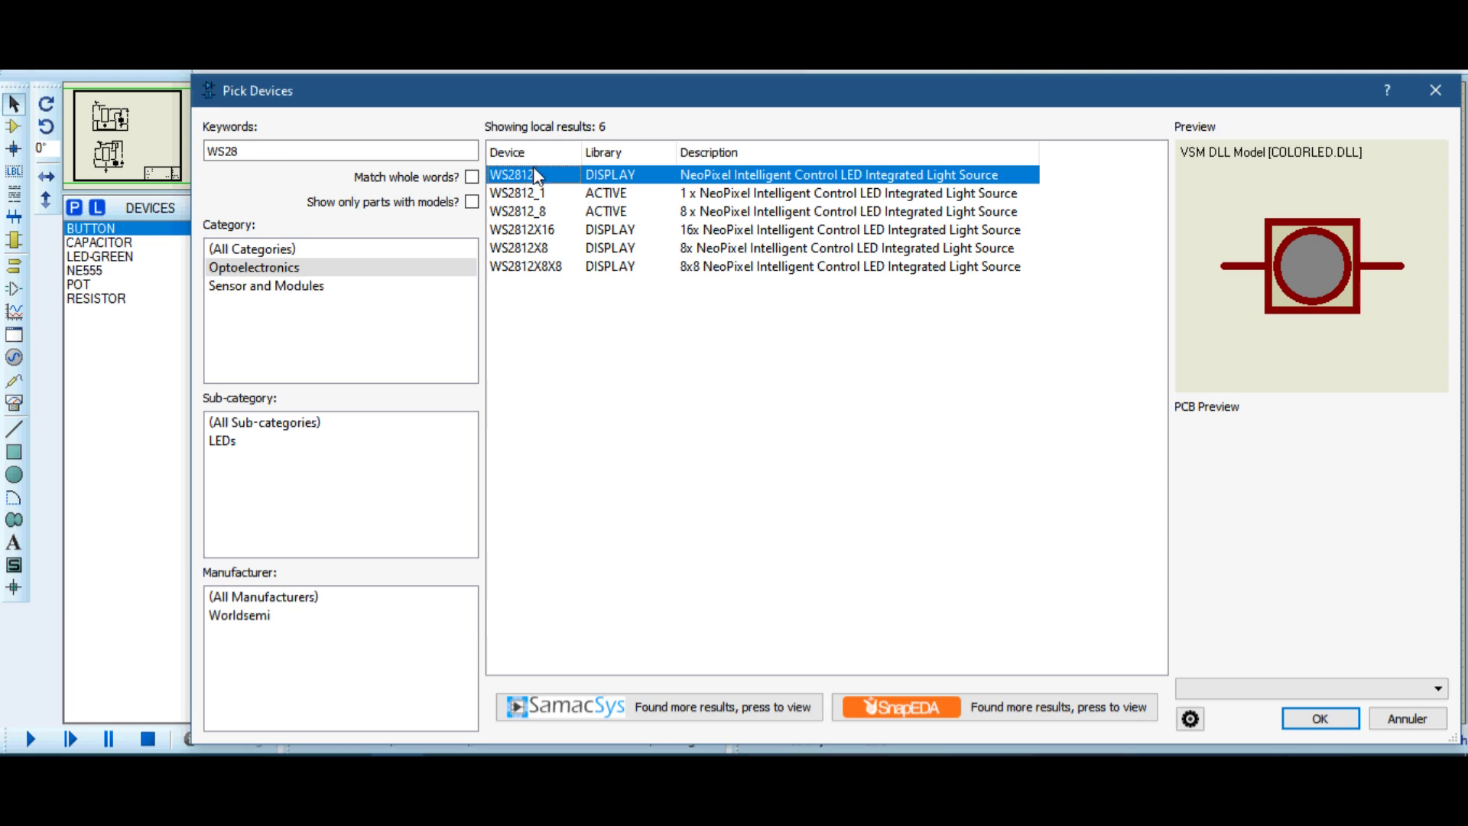
key(Down)
key(Down)
key(Down)
key(Down)
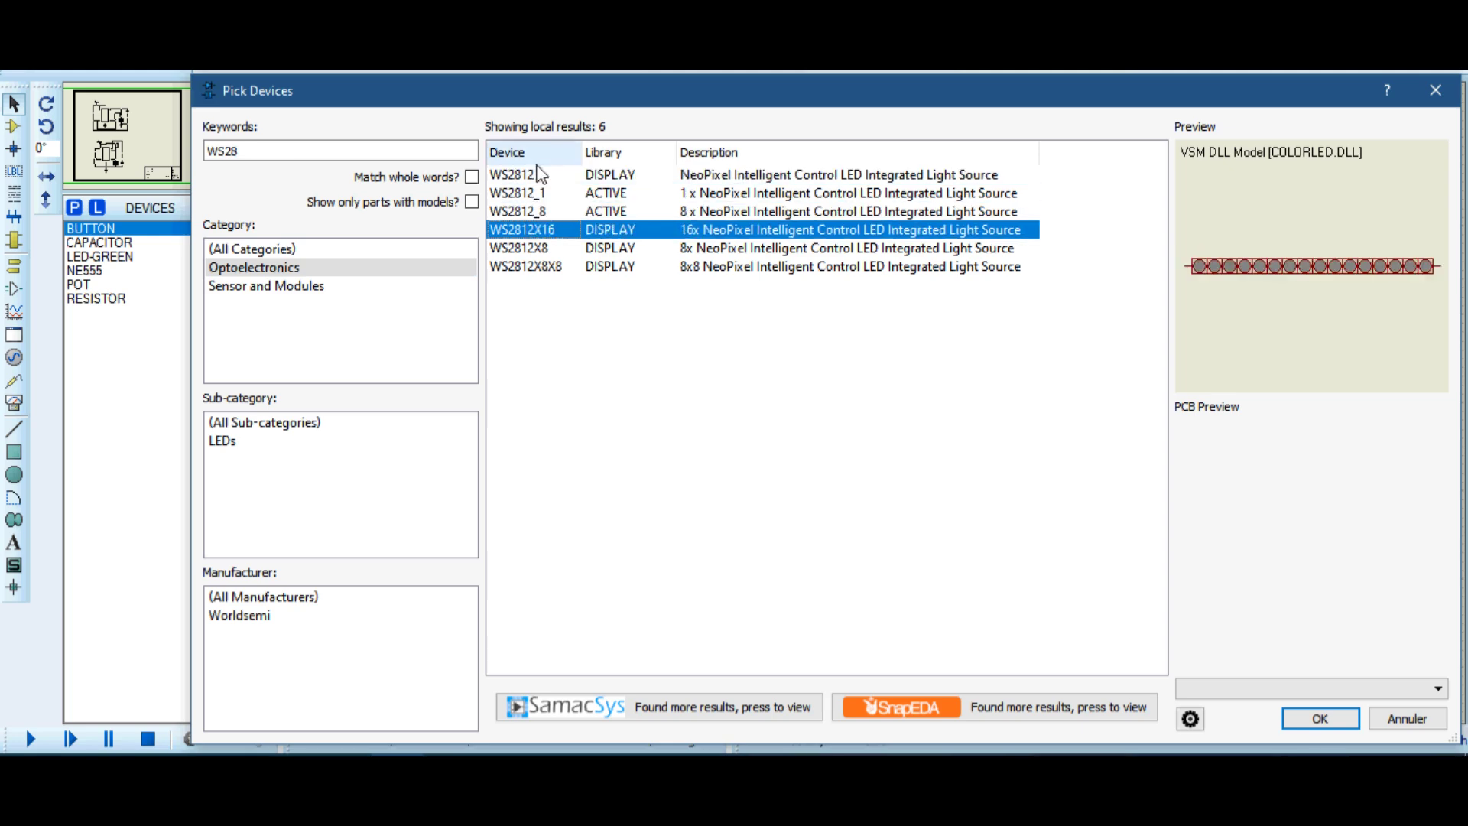
key(Down)
key(Up)
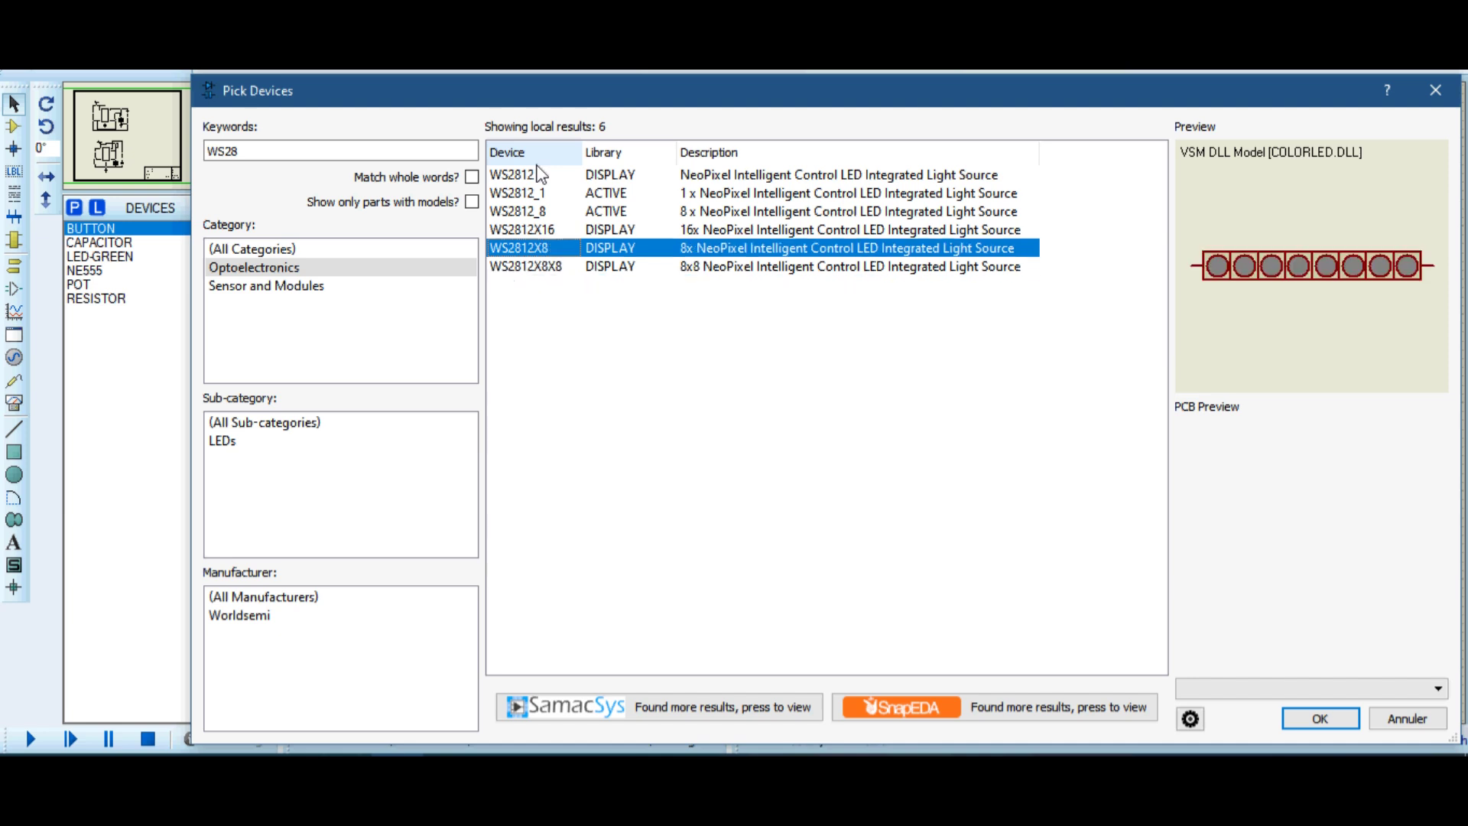
Limit the WS28 results to the Sensor and Modules category and preview the WS2812 ring, 8X32 and 8X8 models
click(274, 285)
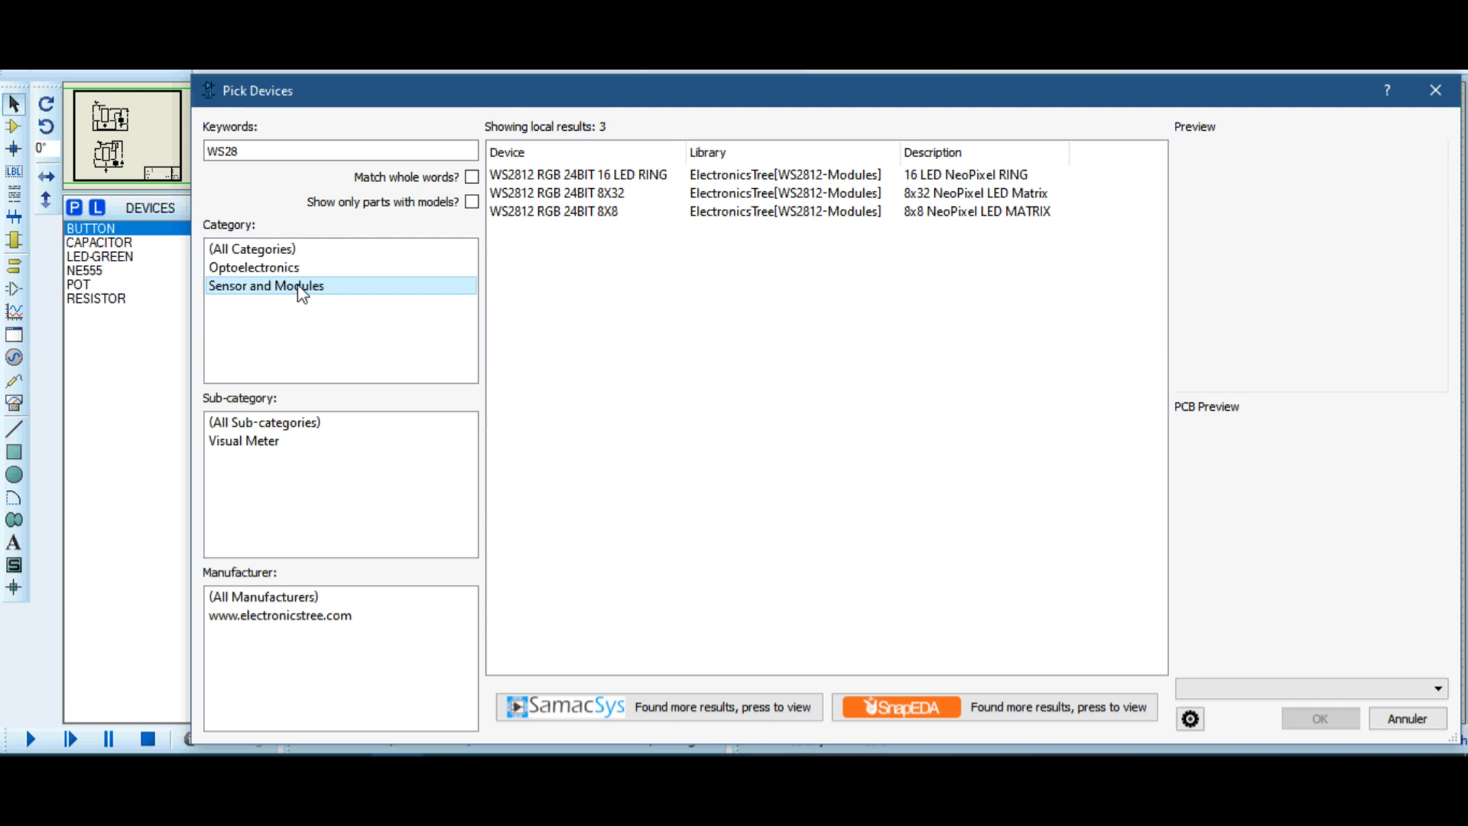
click(543, 178)
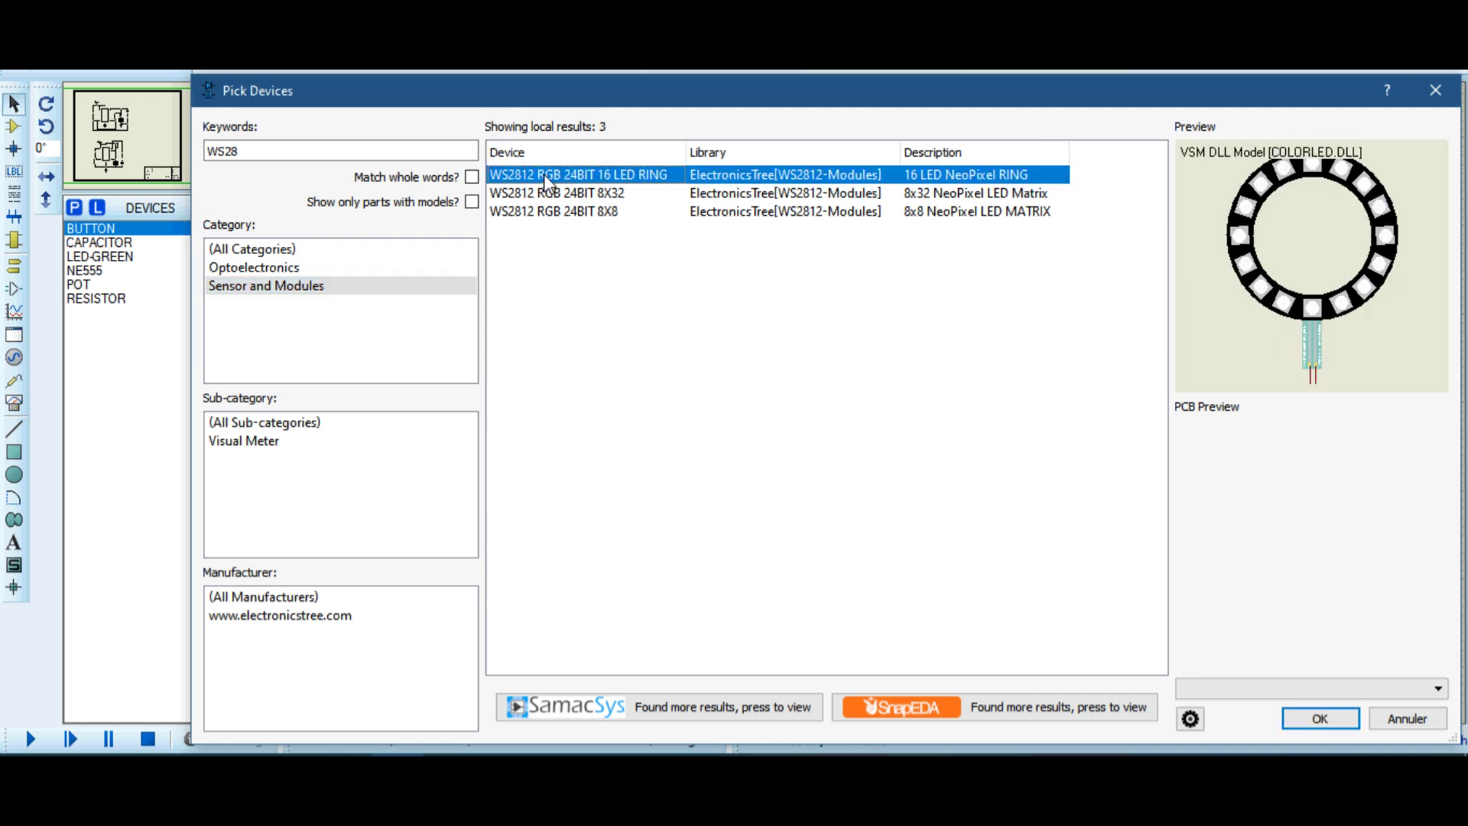
mouse_move(600, 205)
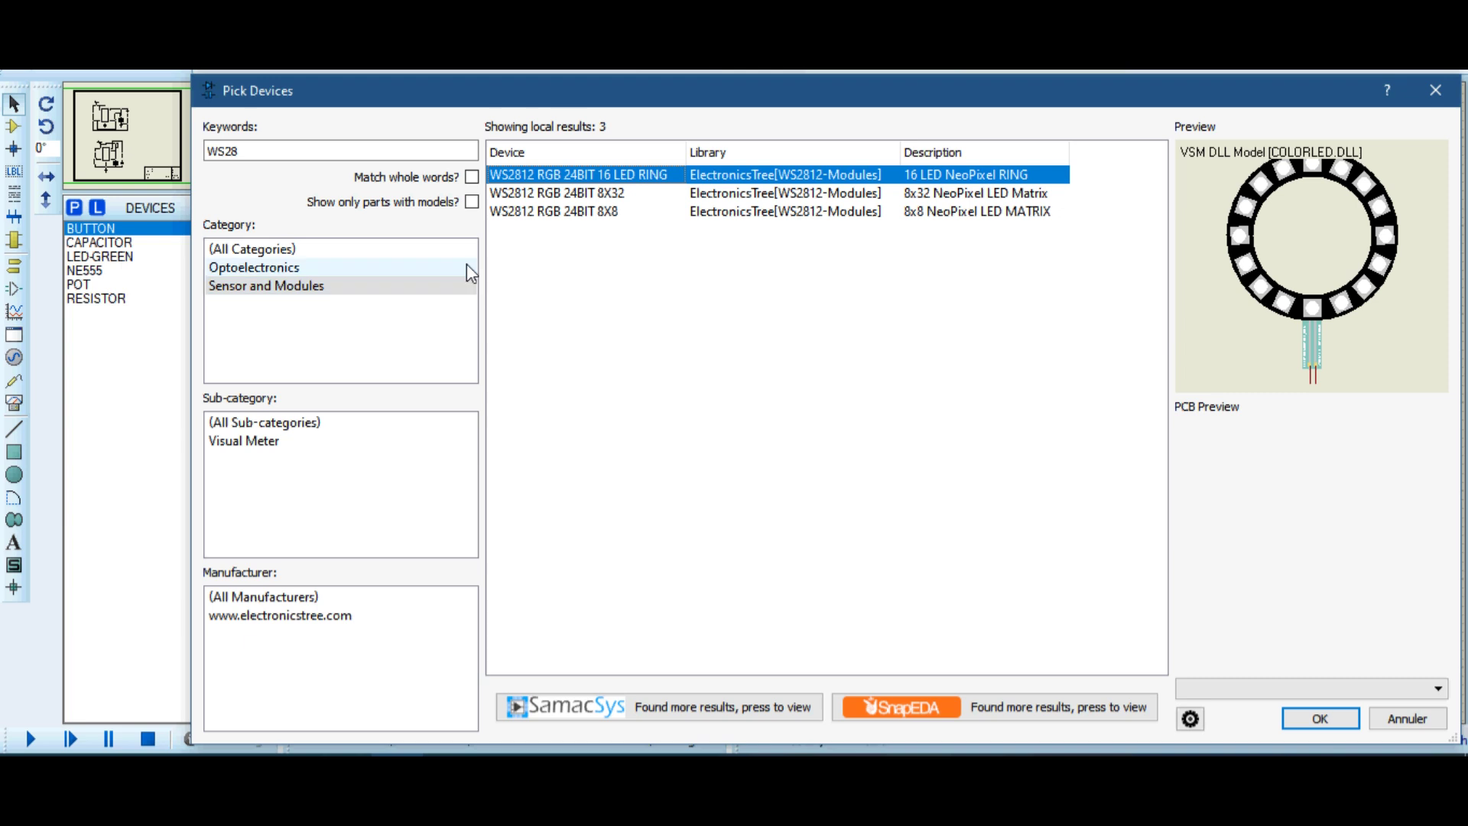
key(Down)
key(Down)
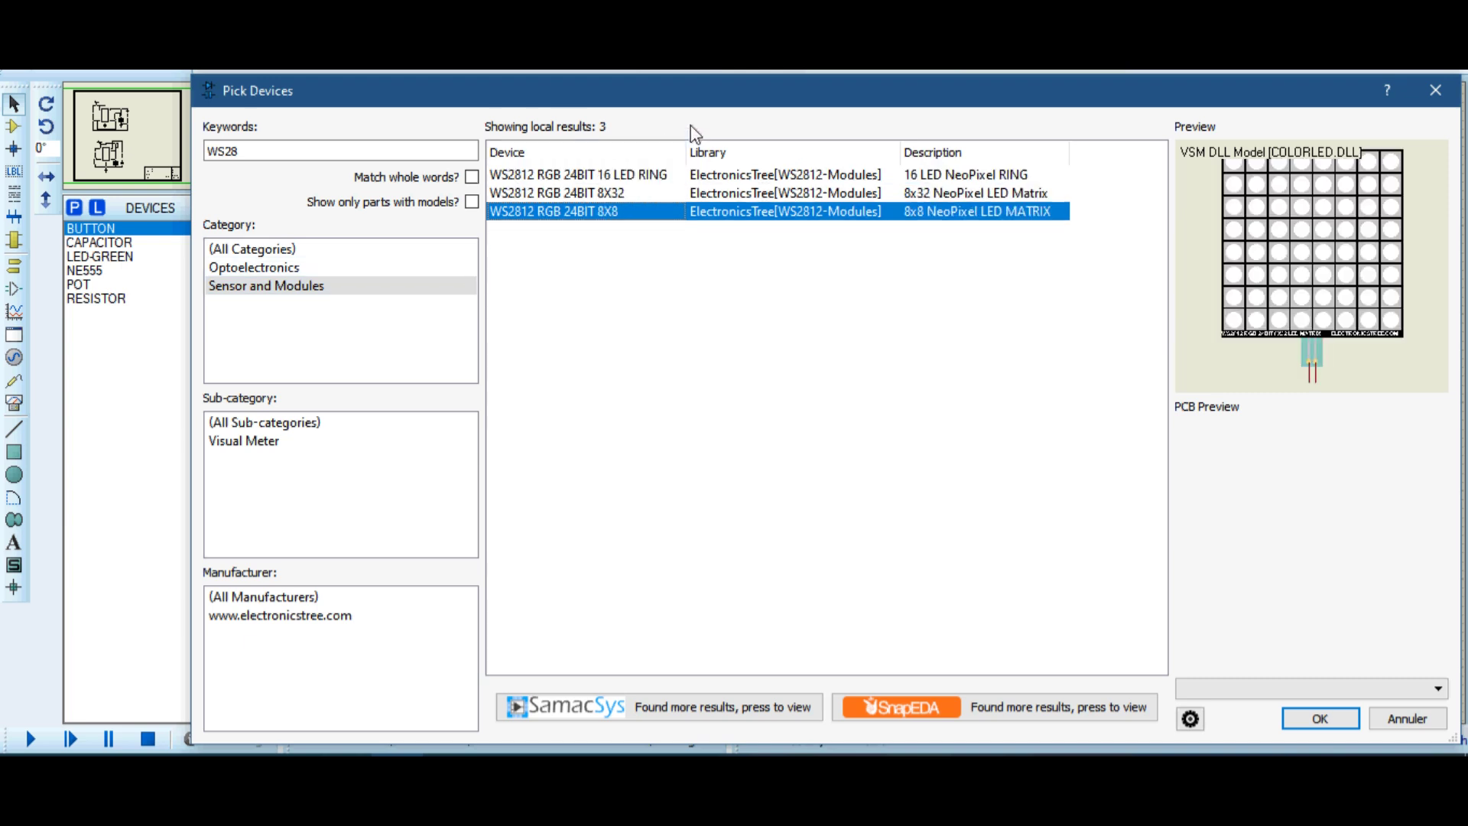
key(Up)
key(Down)
Search the device picker for MATRIX and preview the results down to the MATRIX-8X8-RED display
click(477, 151)
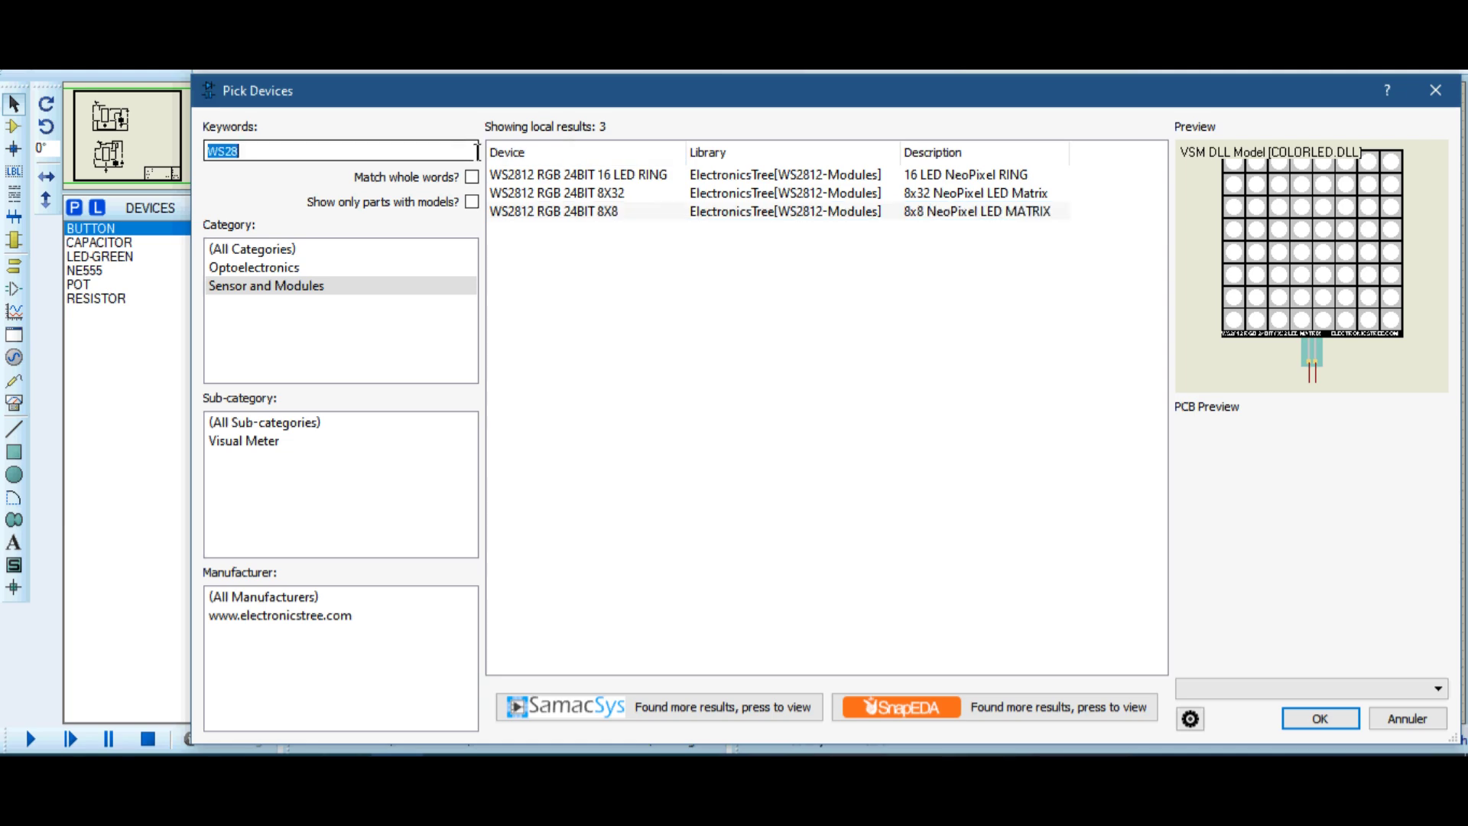
text(MATRIX)
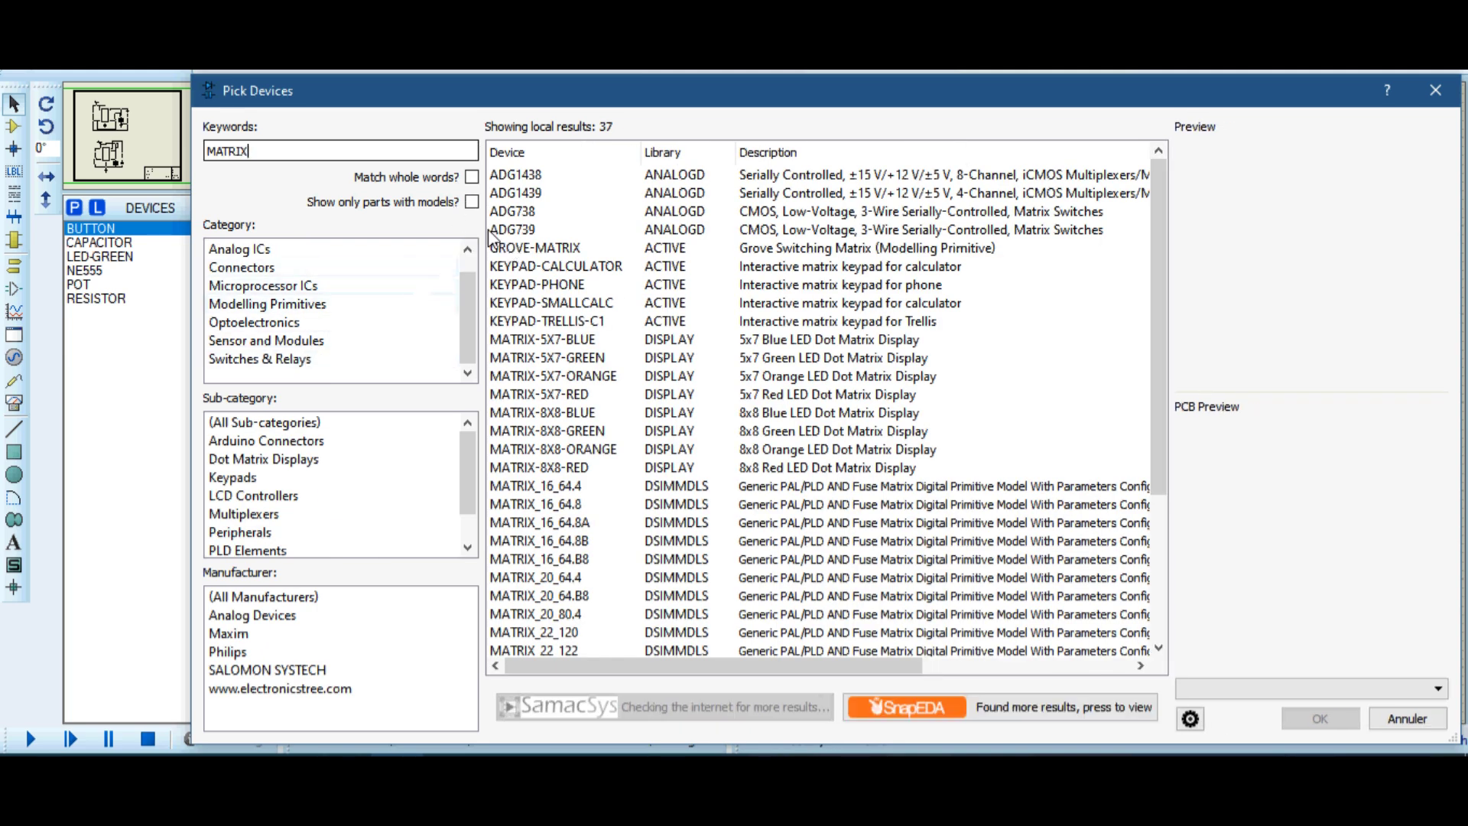
key(Down)
key(Down)
key(Down)
key(Down)
key(Down)
key(Down)
key(Down)
key(Down)
key(Down)
key(Down)
key(Down)
key(Down)
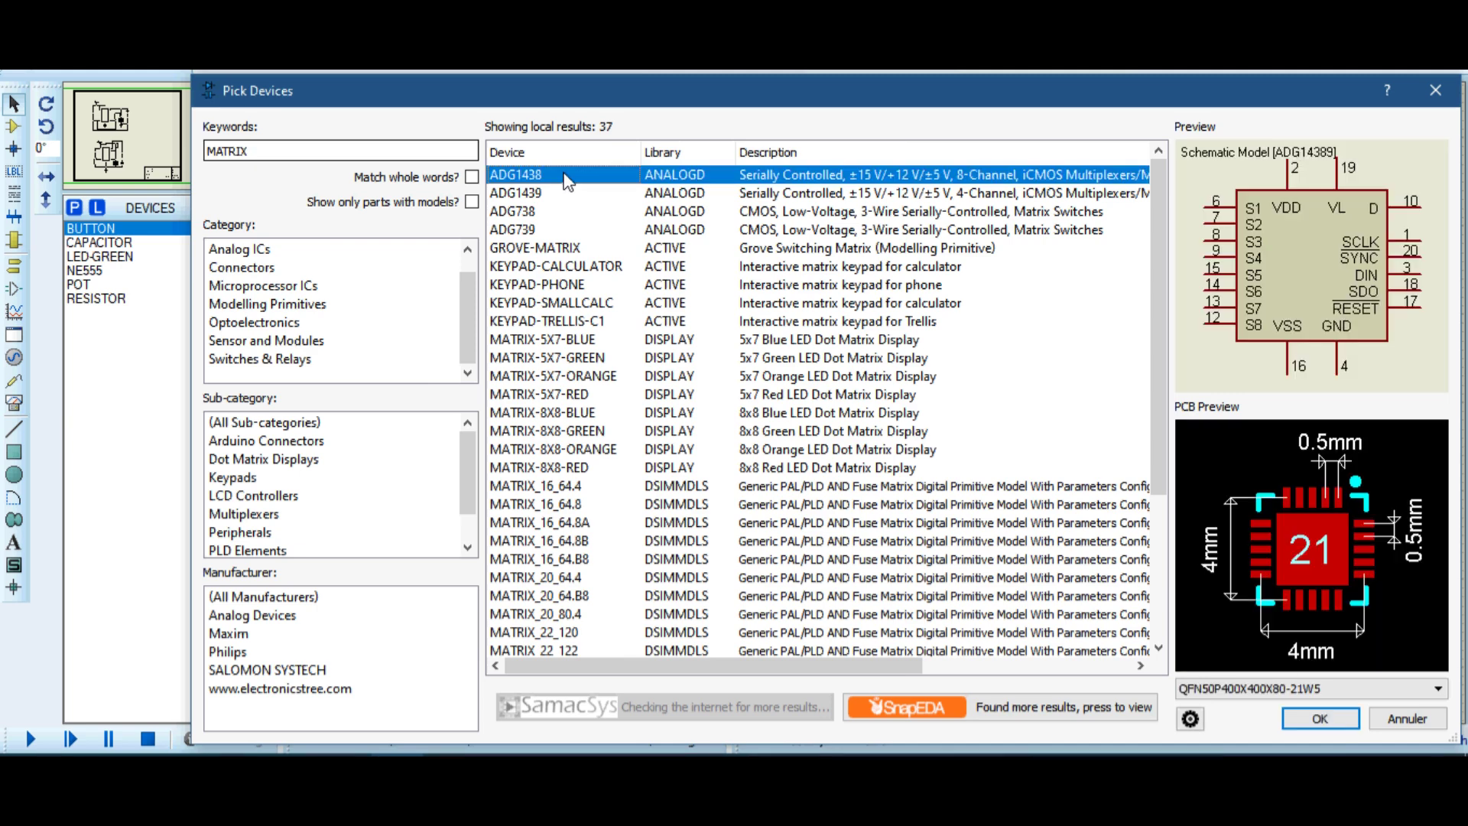
key(Down)
key(Down)
key(Down)
key(Down)
key(Down)
key(Down)
key(Down)
key(Down)
key(Down)
key(Down)
key(Down)
key(Down)
key(Down)
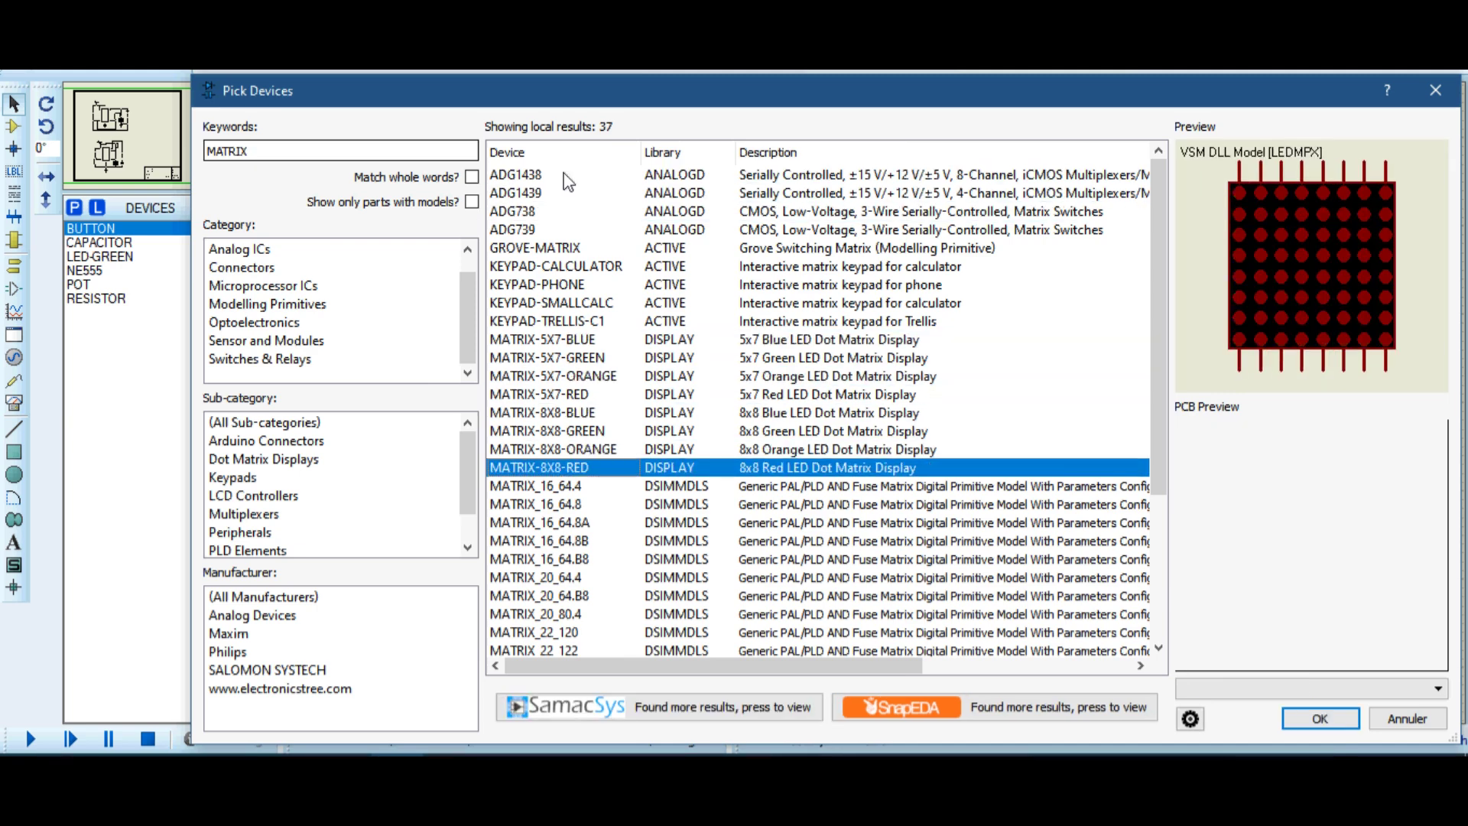
Preview the remaining MATRIX results and compare the WS2812 RGB 24BIT 8X32 with the WS2812 RGB 24BIT 8X8
key(Down)
key(Down)
key(Down)
key(Down)
key(Down)
key(Down)
key(Down)
key(Down)
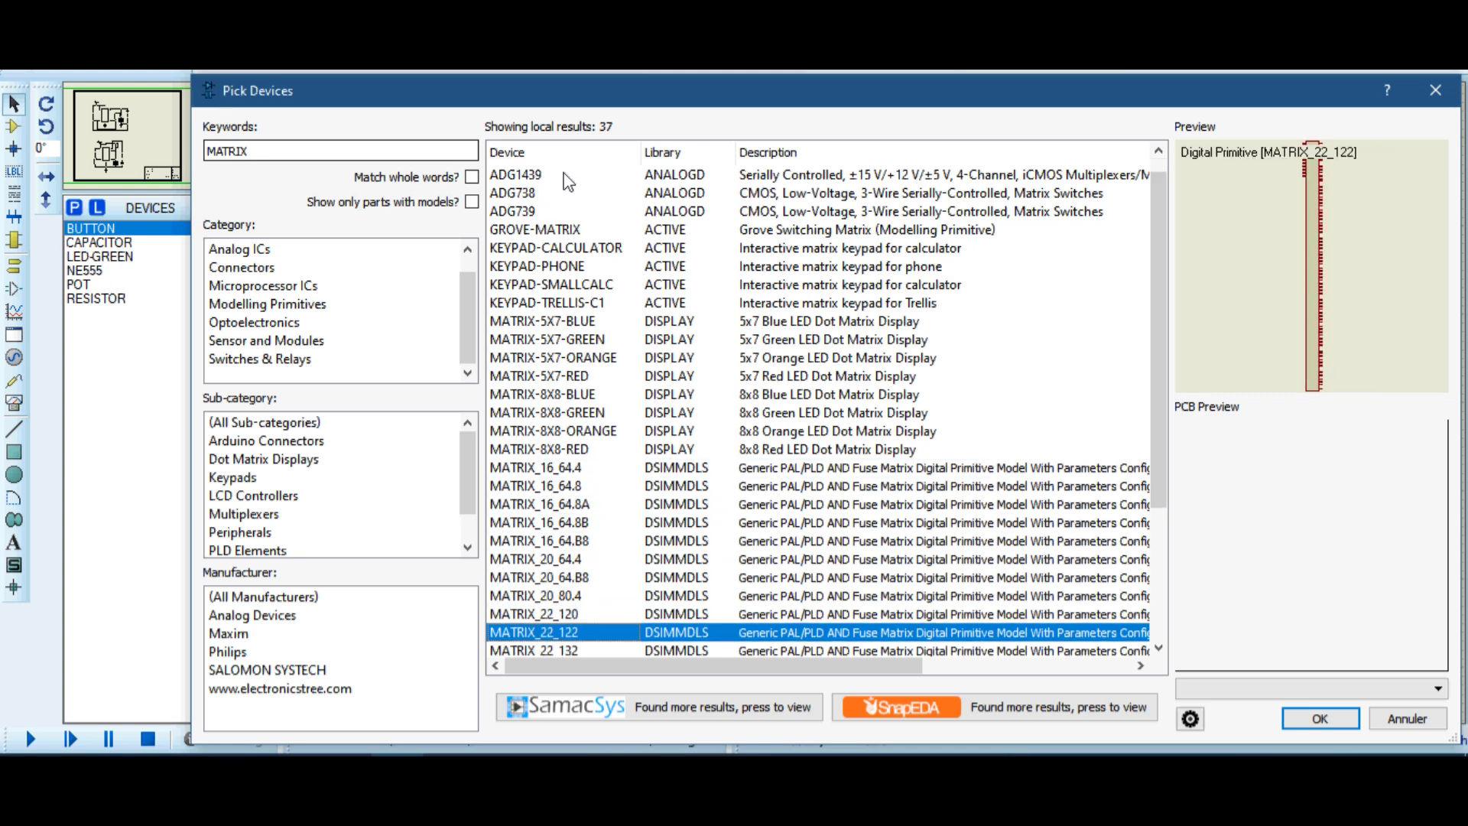
key(Down)
key(Down)
key(Down)
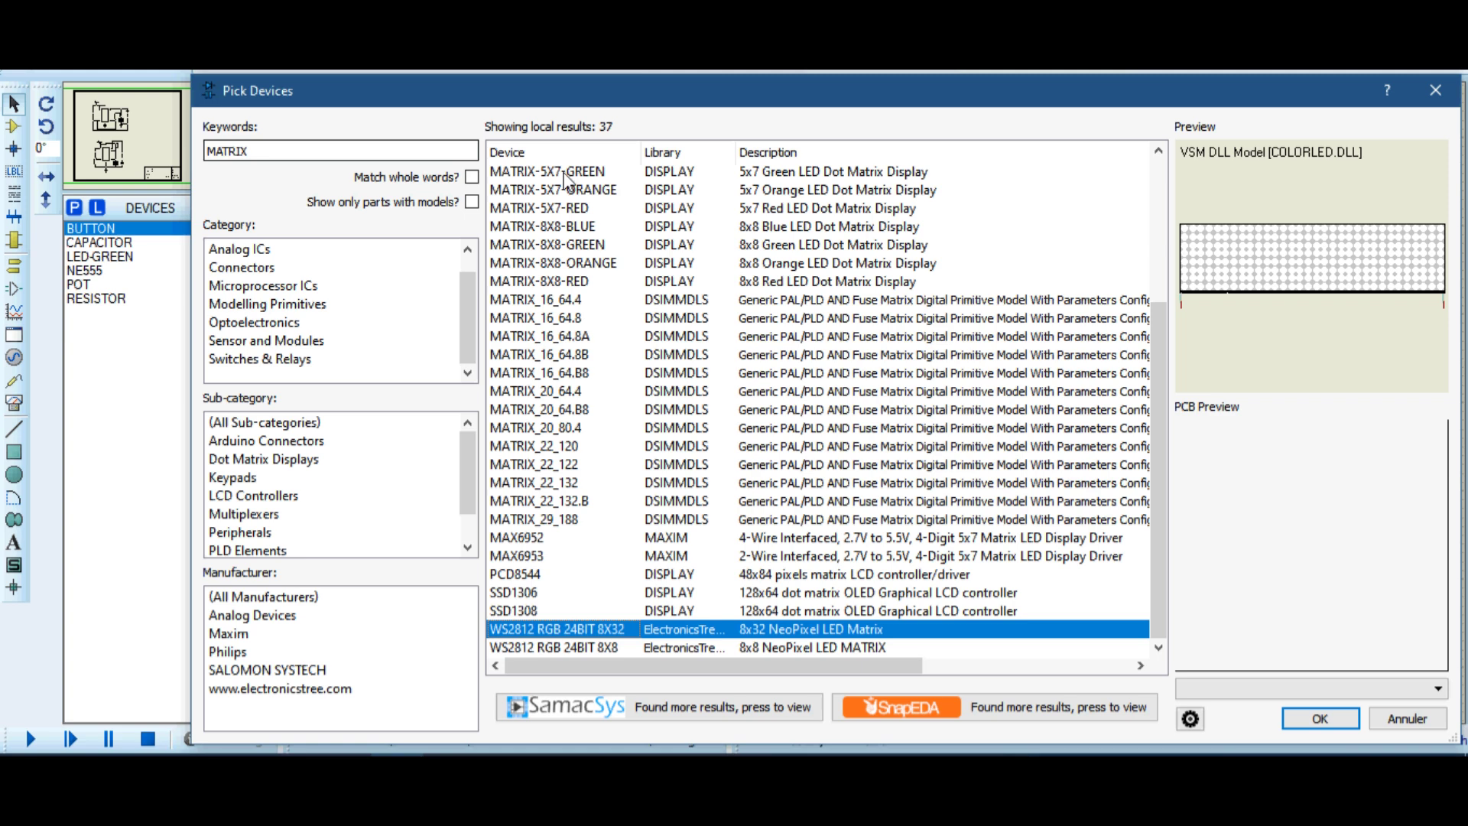
key(Down)
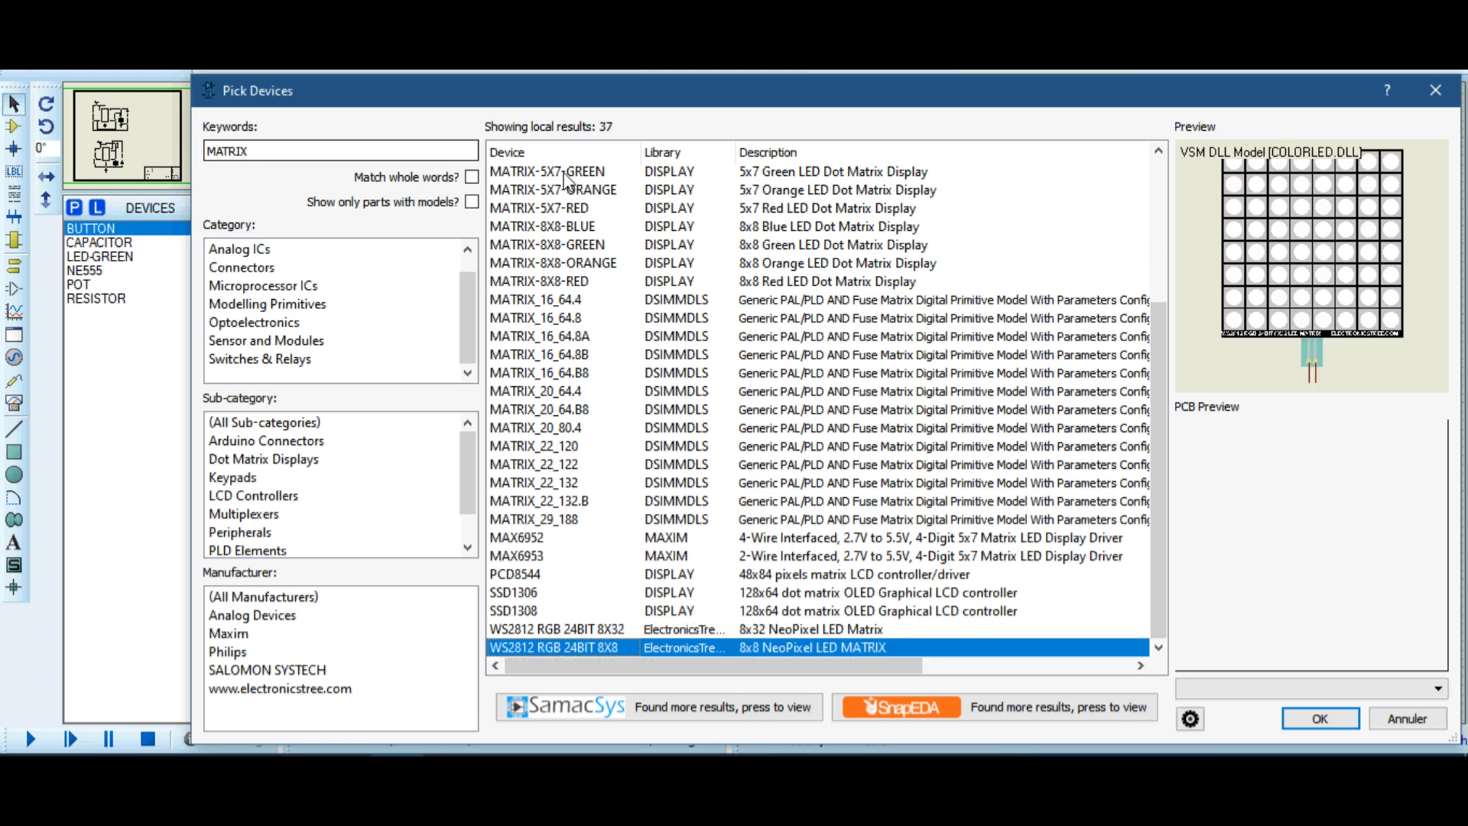
key(Up)
key(Down)
key(Up)
key(Down)
Go back up through the MATRIX results to preview the built-in MATRIX-8X8-ORANGE display
key(Up)
key(Up)
key(Up)
key(Up)
key(Up)
key(Up)
key(Up)
key(Up)
key(Up)
key(Up)
key(Up)
key(Up)
key(Up)
key(Up)
key(Up)
key(Up)
key(Up)
key(Up)
key(Up)
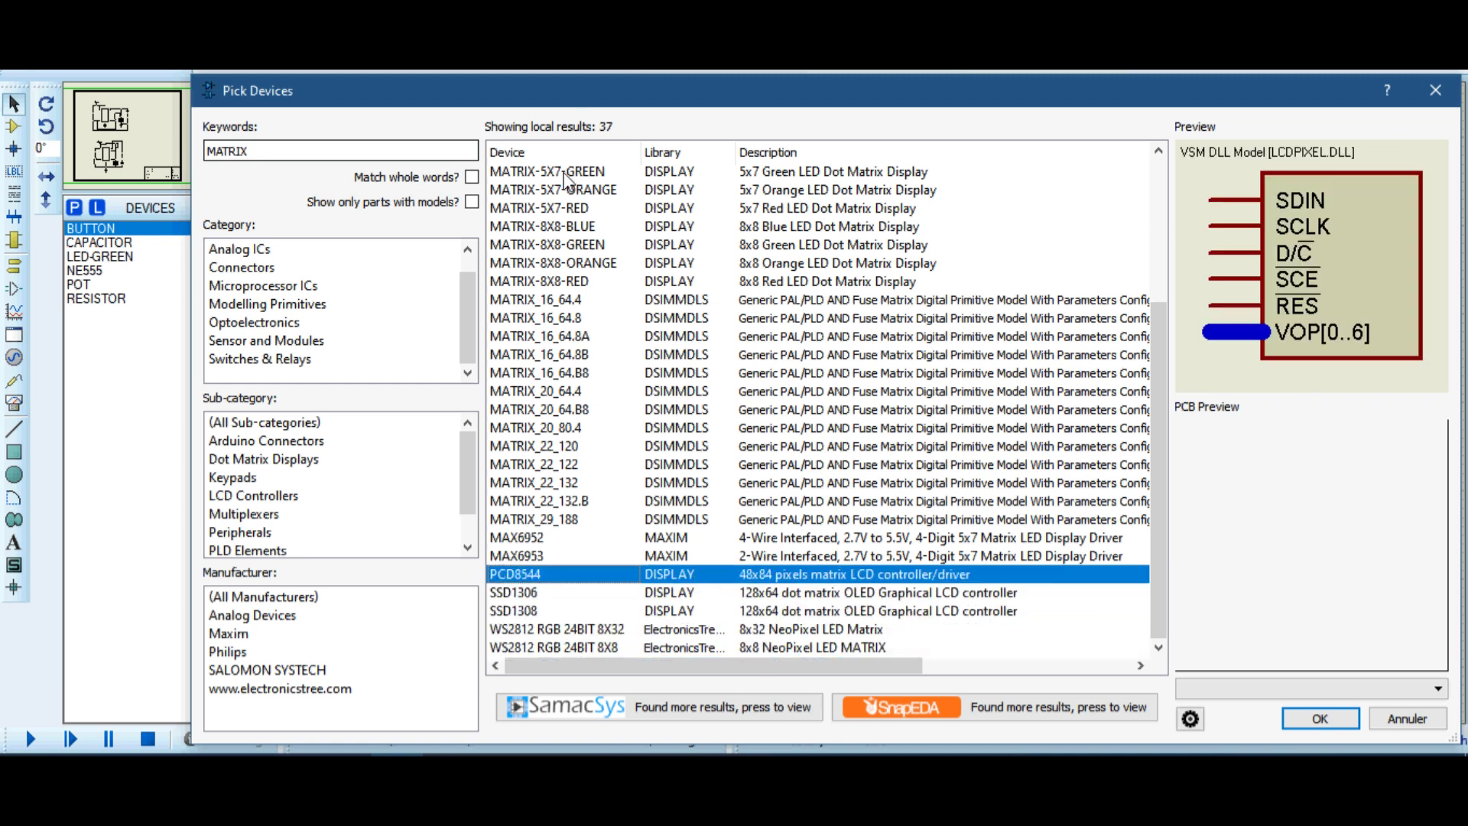
key(Up)
key(Up)
key(Up)
key(Up)
key(Up)
key(Up)
key(Up)
key(Up)
key(Up)
key(Up)
key(Up)
key(Up)
key(Up)
key(Up)
key(Up)
key(Up)
key(Up)
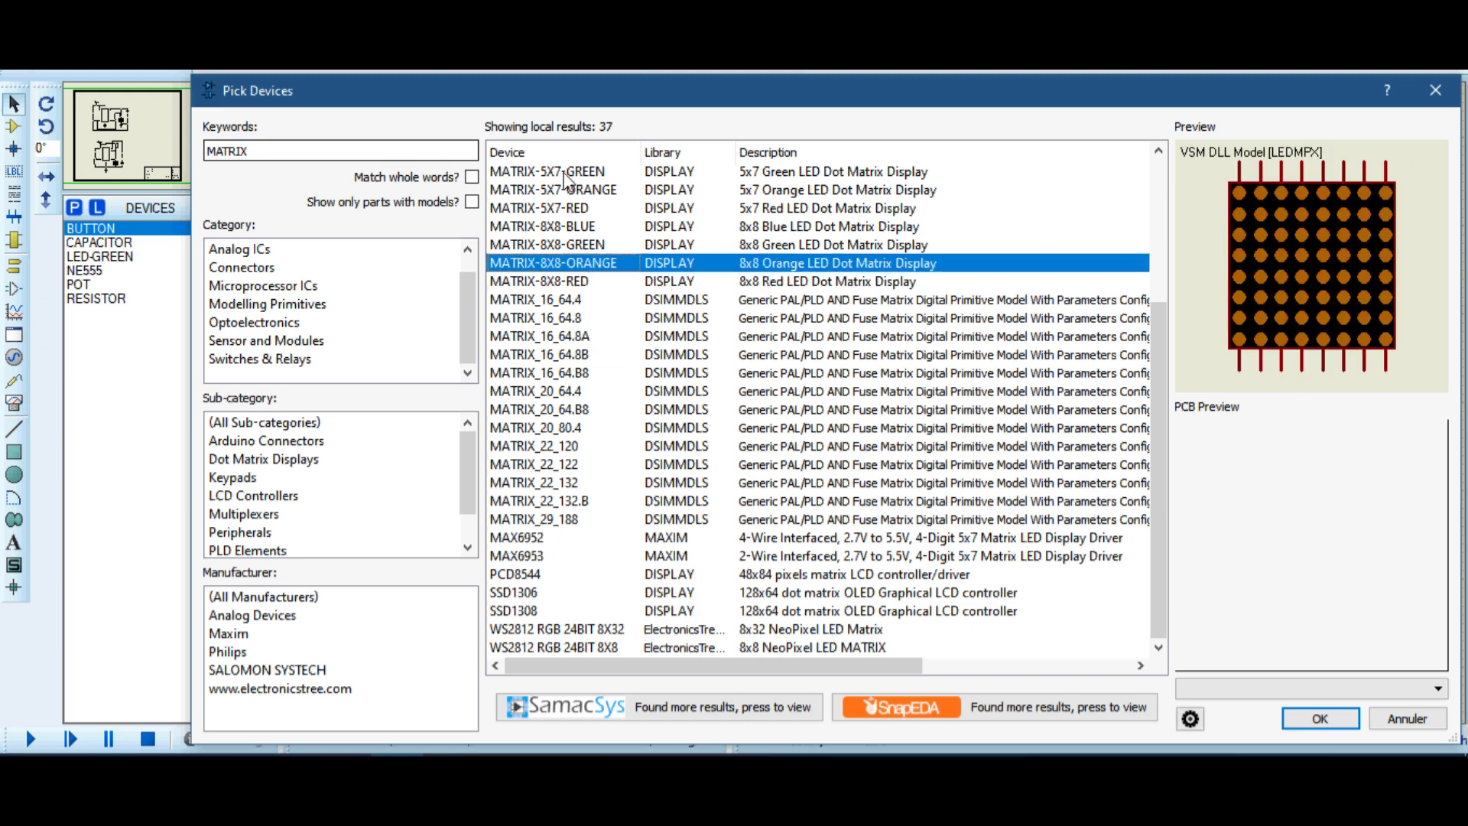
Review the MATRIX results again from the ADG devices down to MATRIX_16_64.8
key(Down)
key(Down)
key(Down)
key(Down)
key(Down)
key(Down)
key(Down)
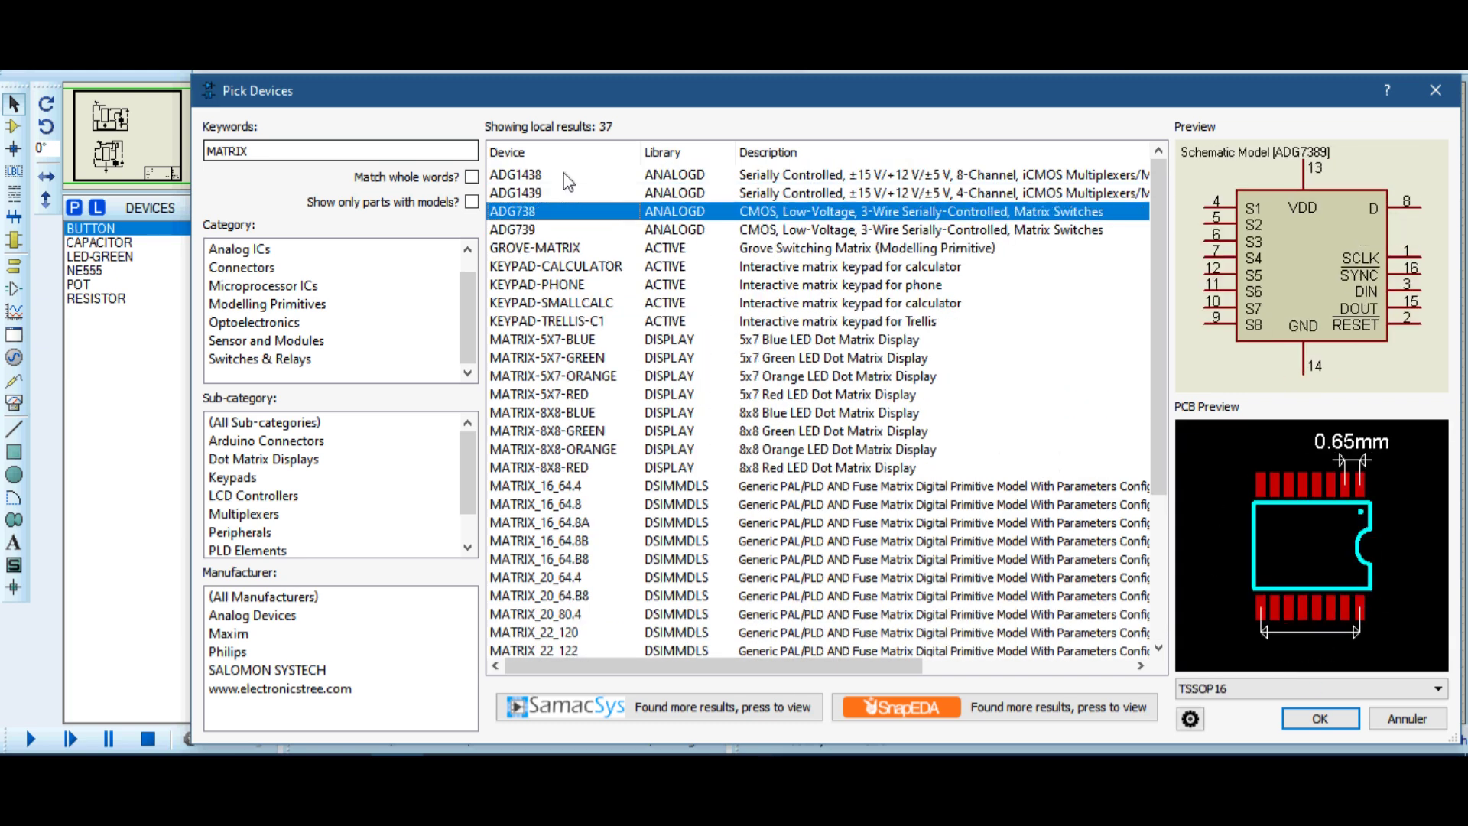
key(Down)
key(Down)
key(Down)
key(Down)
key(Down)
key(Down)
key(Down)
key(Down)
key(Down)
key(Down)
key(Down)
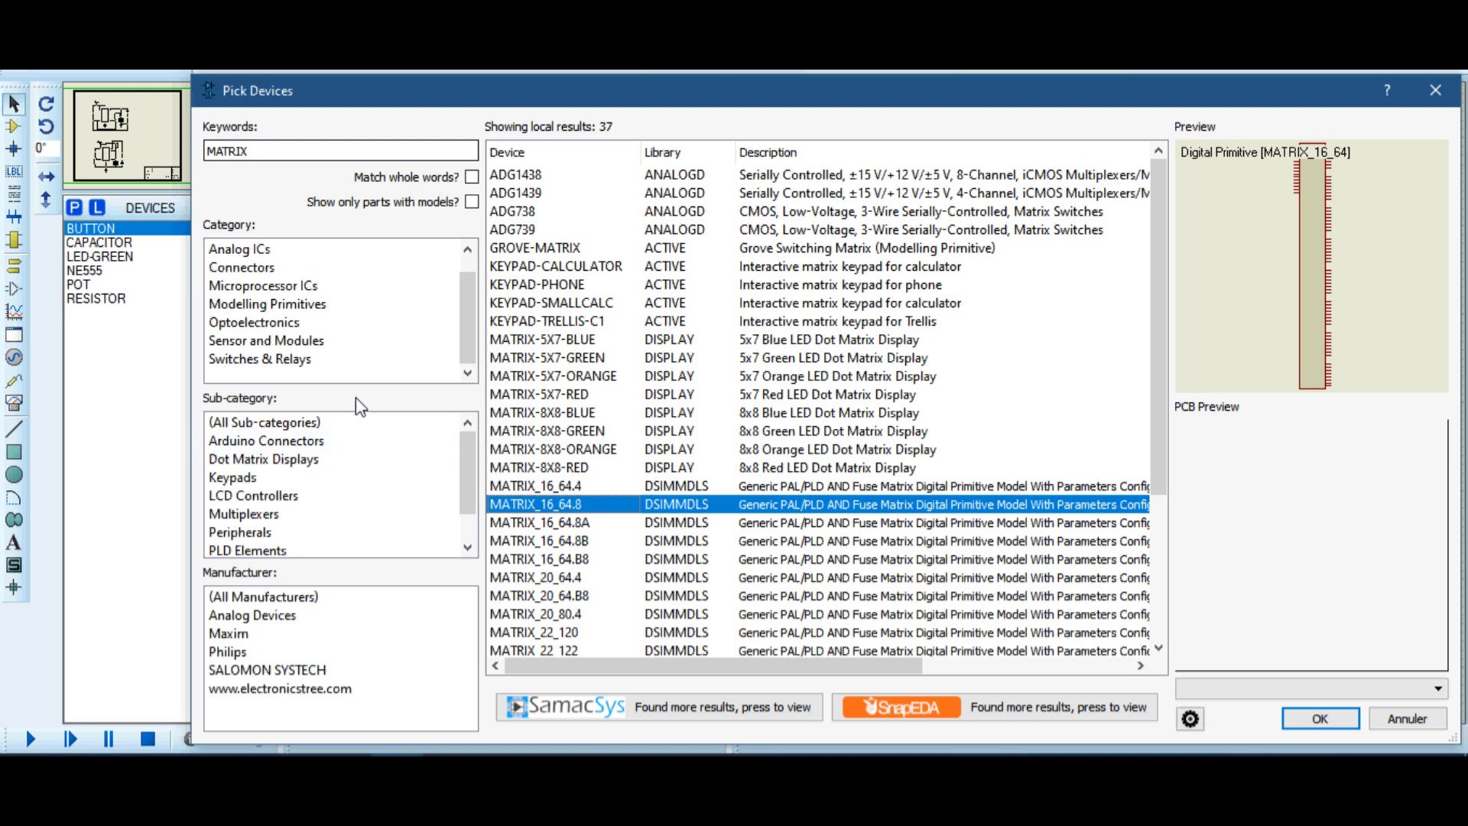
Switch to the browser and review the download section of the WS2812 LED matrix library page
click(281, 364)
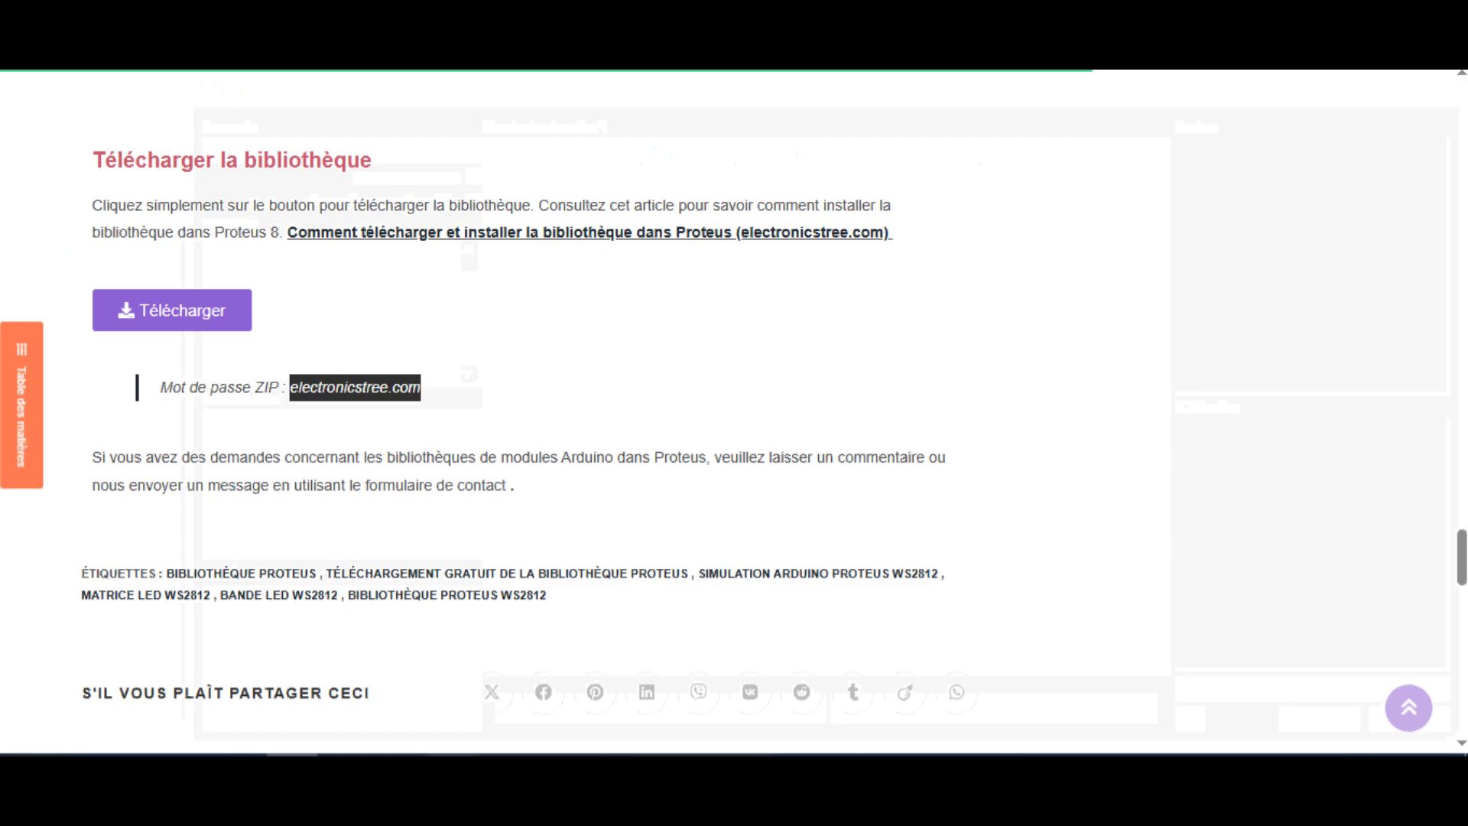
scroll(451, 375, down, 2)
scroll(316, 220, up, 3)
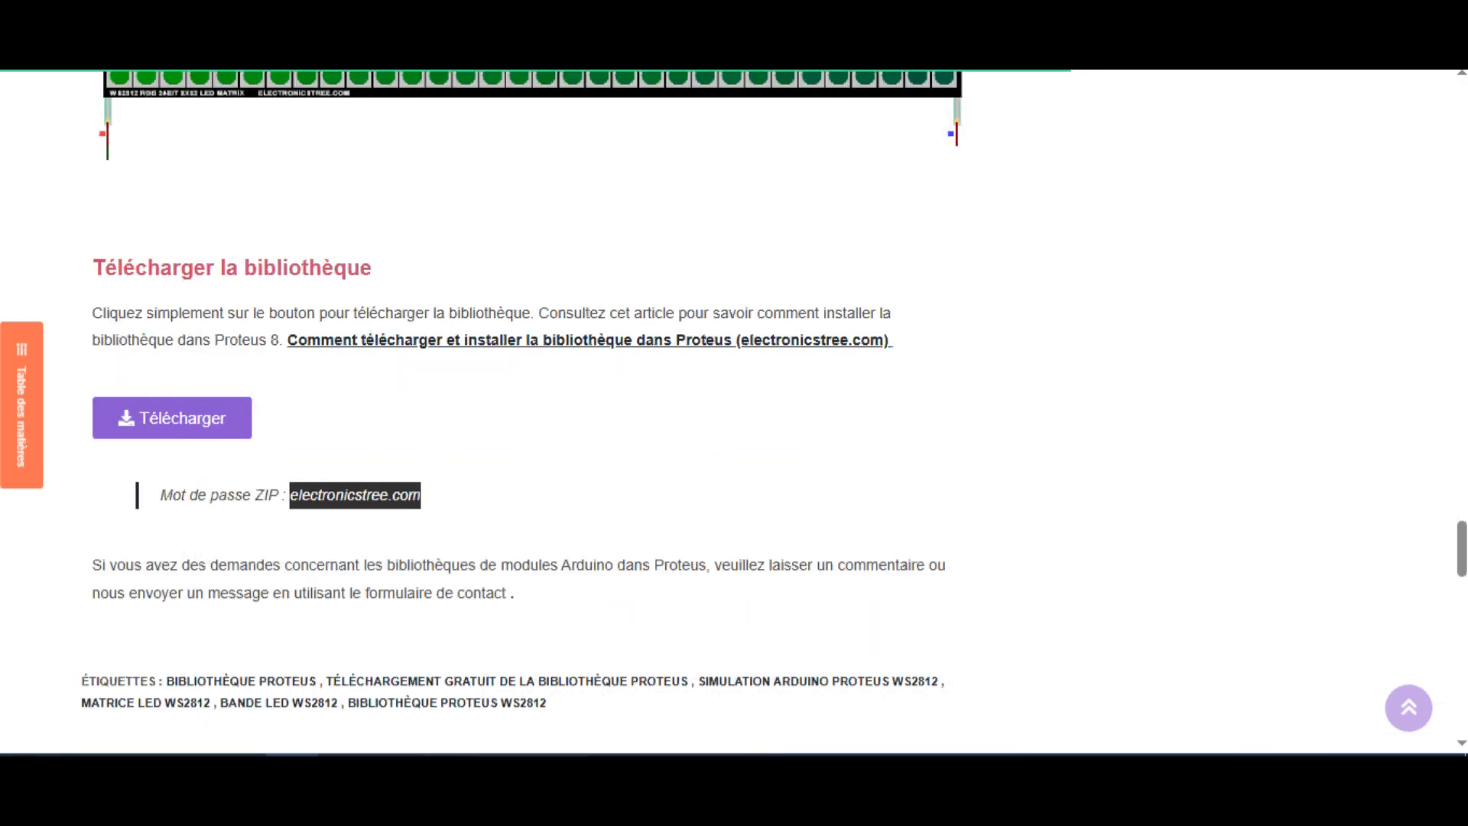
Return to the Proteus 8 libraries page and look through the list from the Proteus 8.17 models back to its beginning
scroll(534, 324, down, 10)
scroll(534, 324, up, 8)
scroll(497, 306, down, 2)
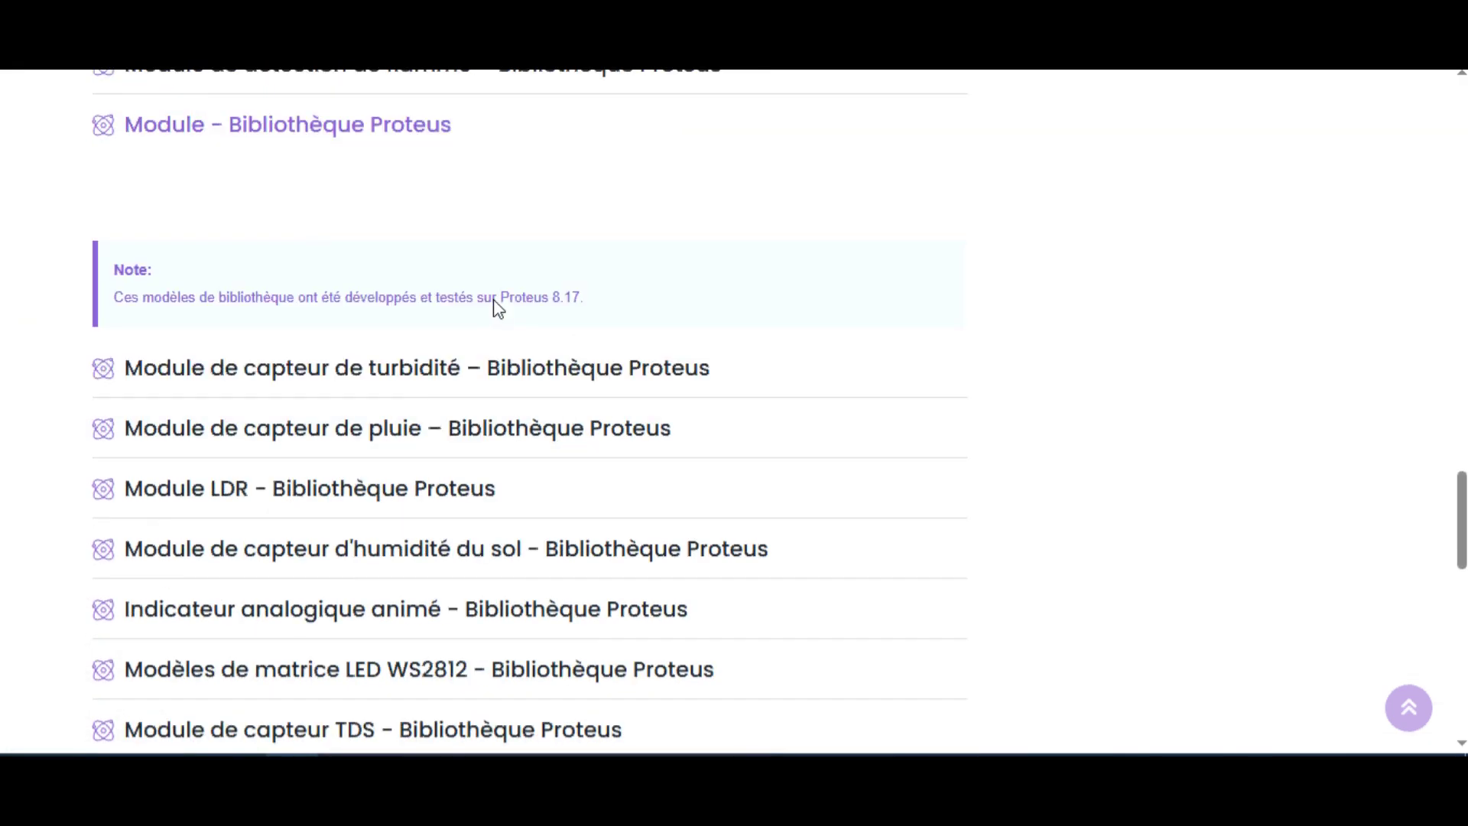
scroll(493, 306, up, 5)
scroll(494, 313, down, 13)
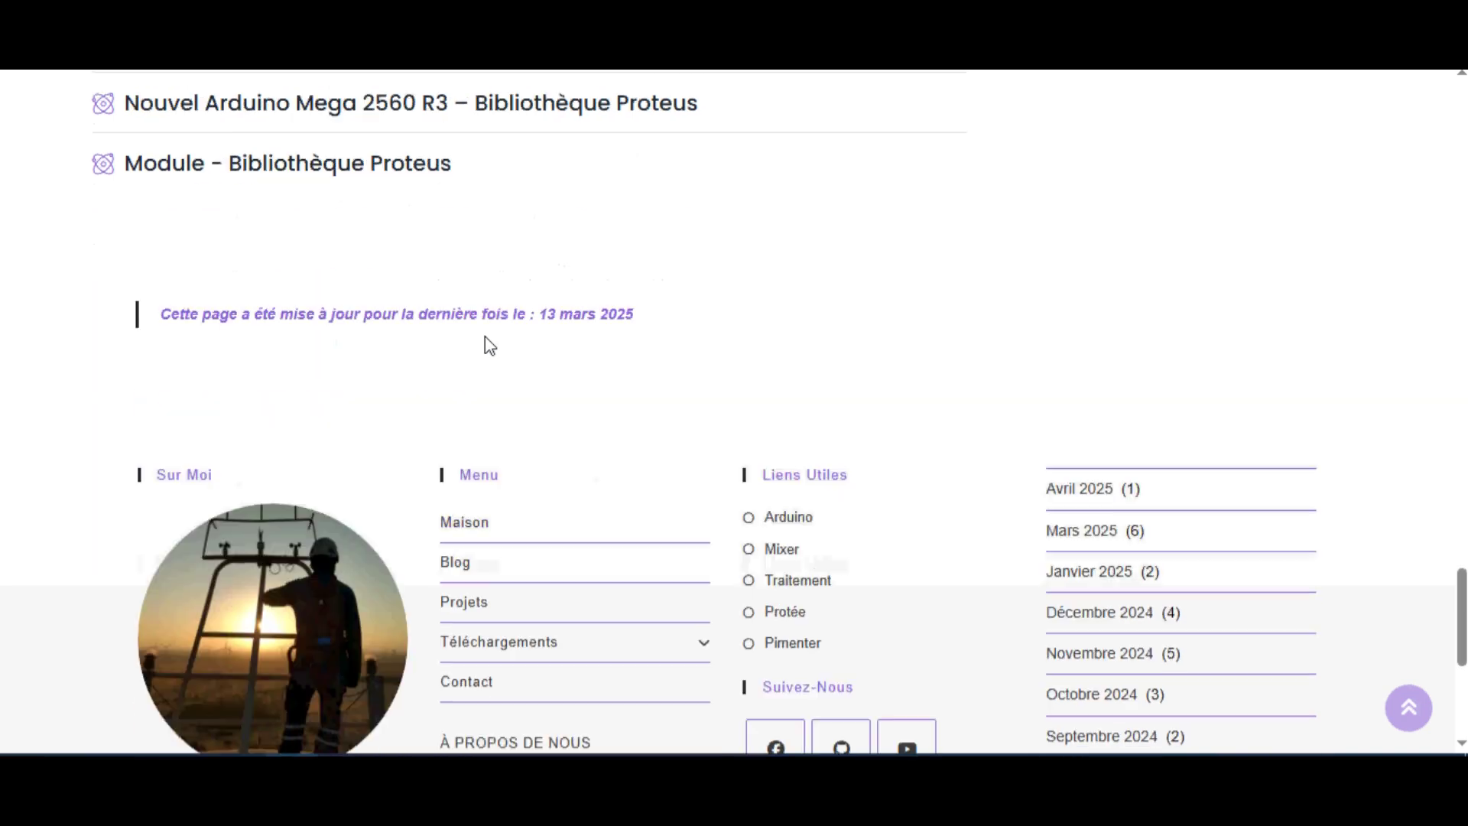
scroll(489, 345, down, 5)
scroll(487, 350, up, 6)
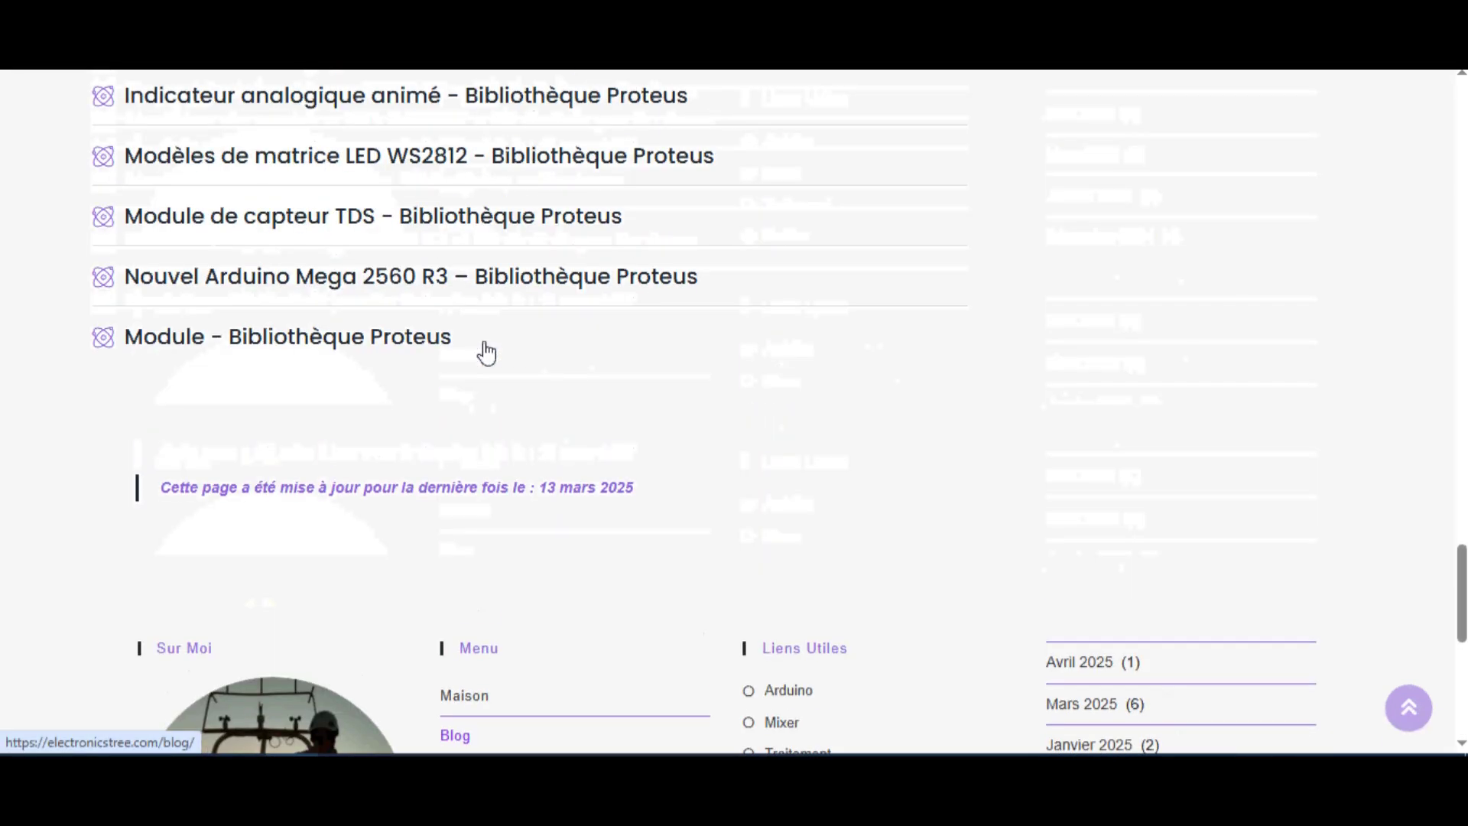
scroll(438, 408, up, 5)
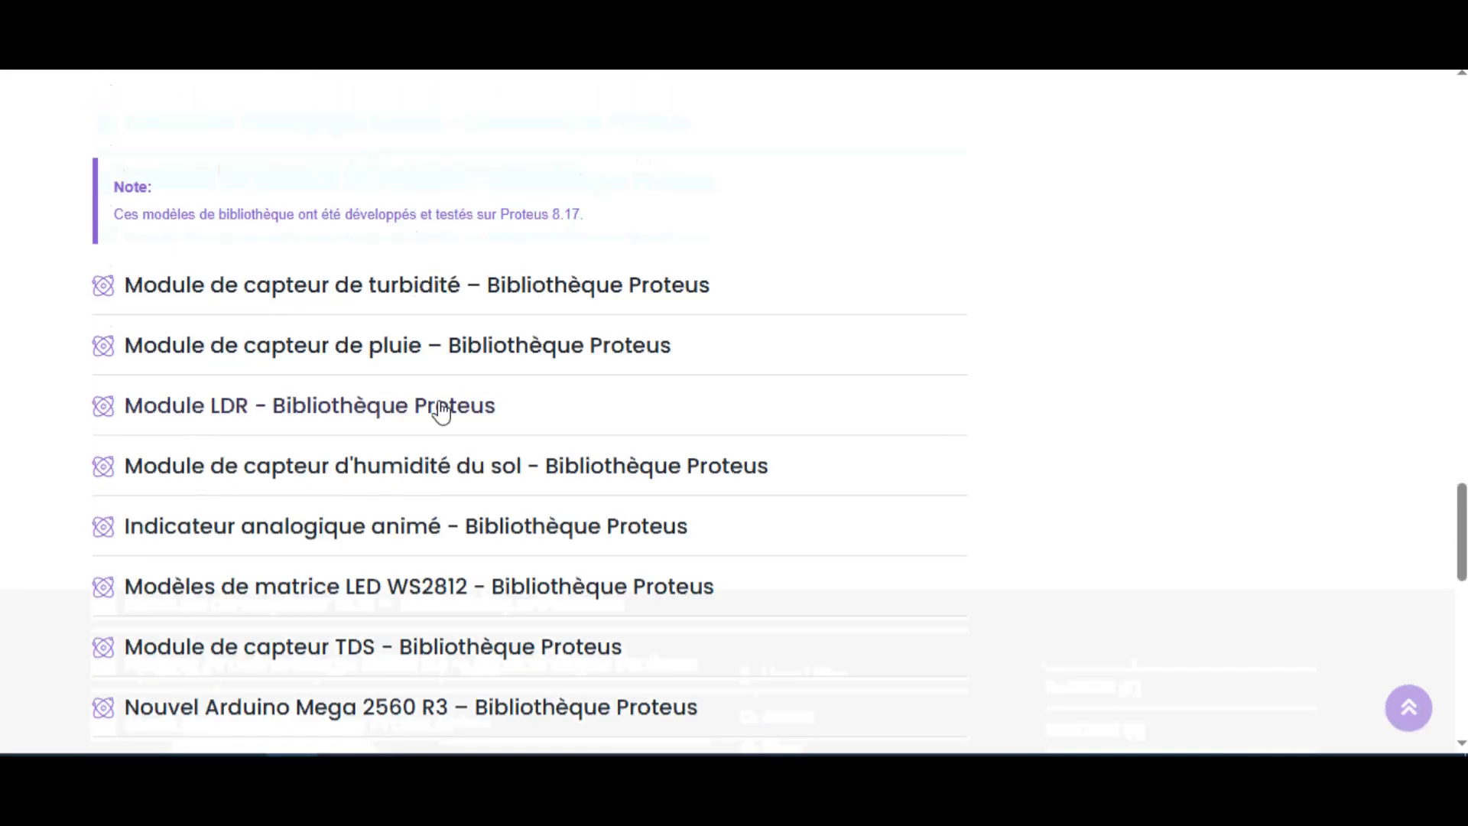
scroll(441, 412, up, 18)
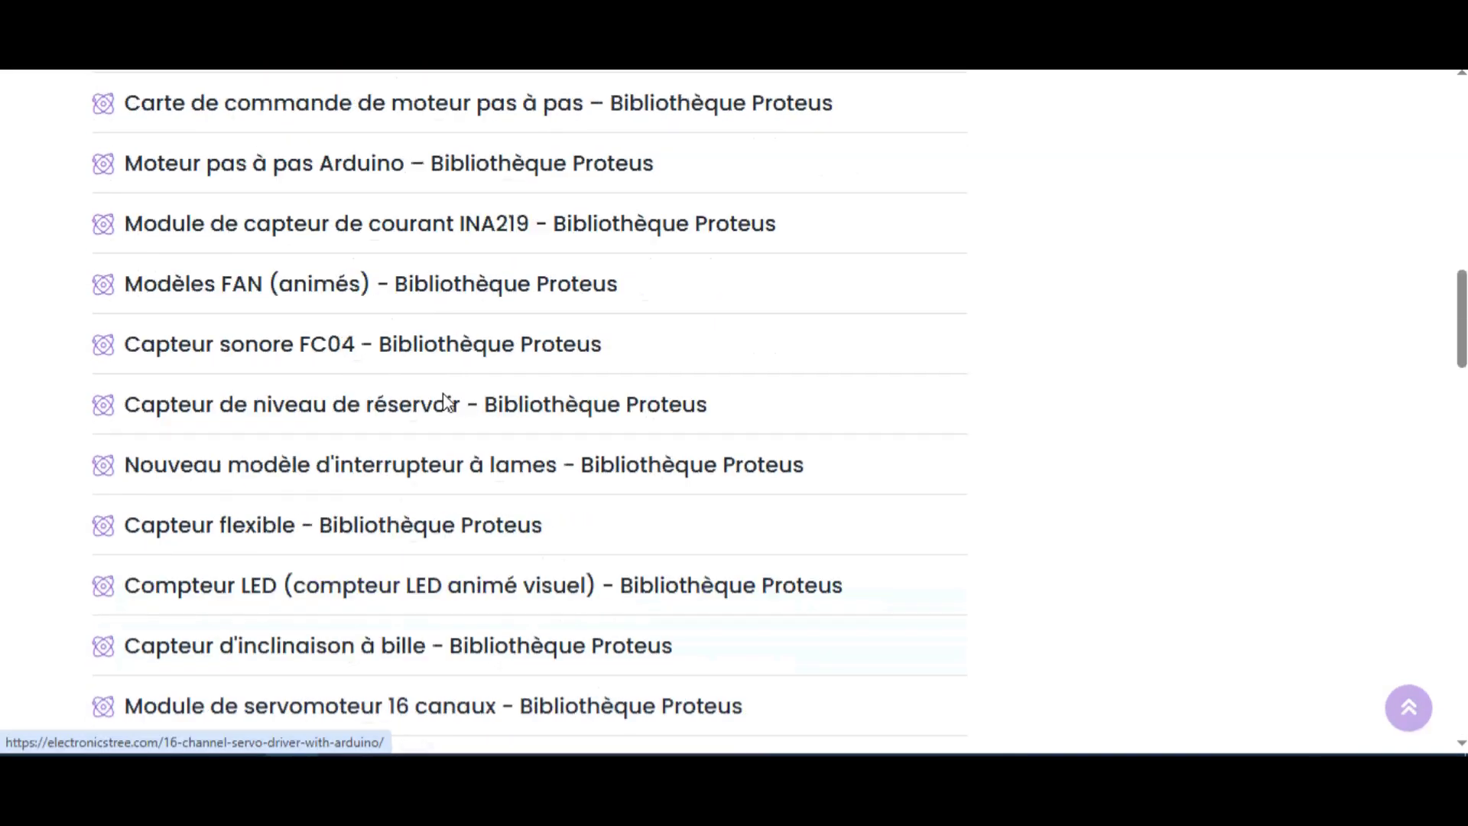
scroll(443, 396, up, 14)
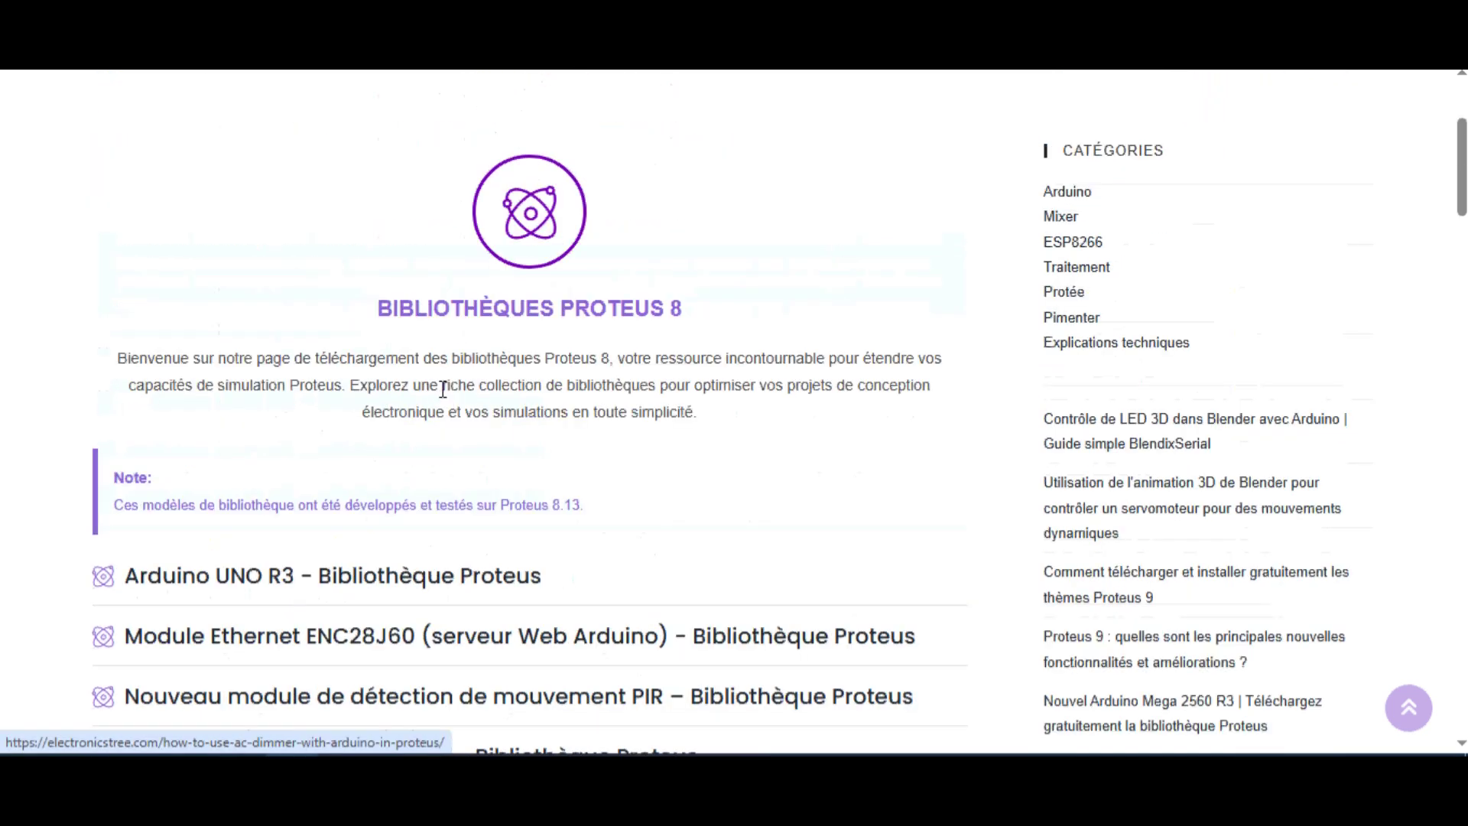